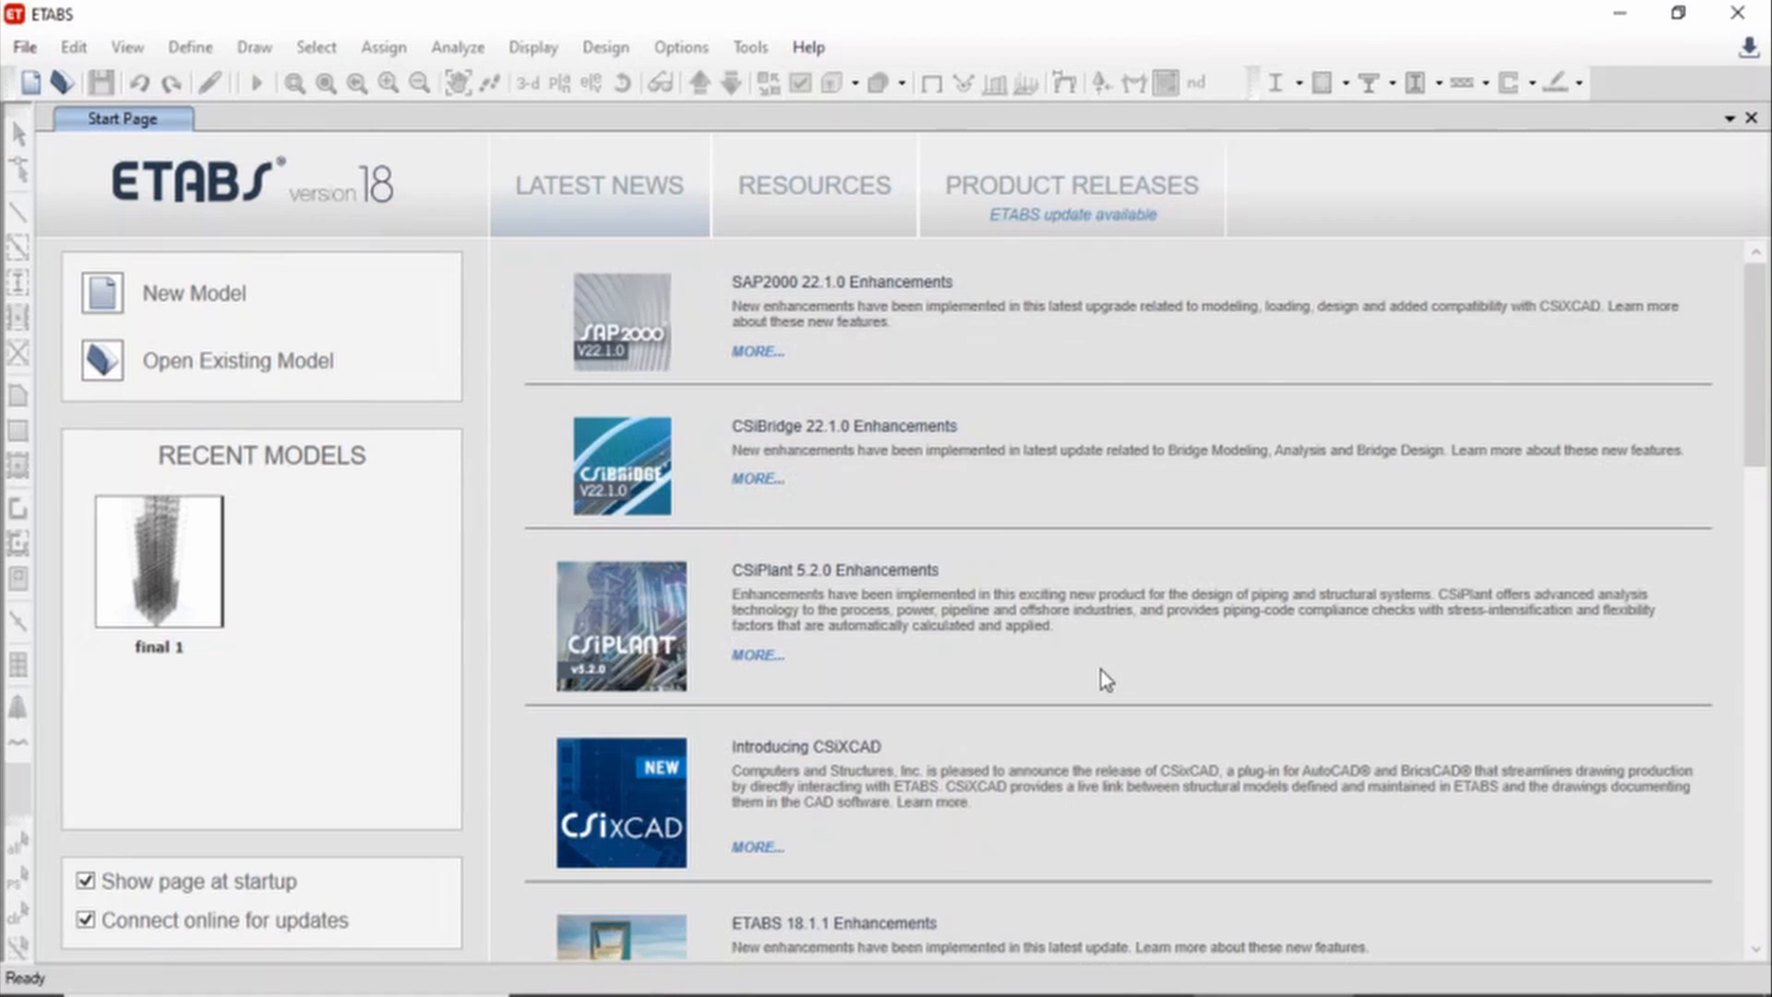
# Open the recent model "final 1" and unlock it, accepting deletion of its analysis results
pyautogui.click(163, 549)
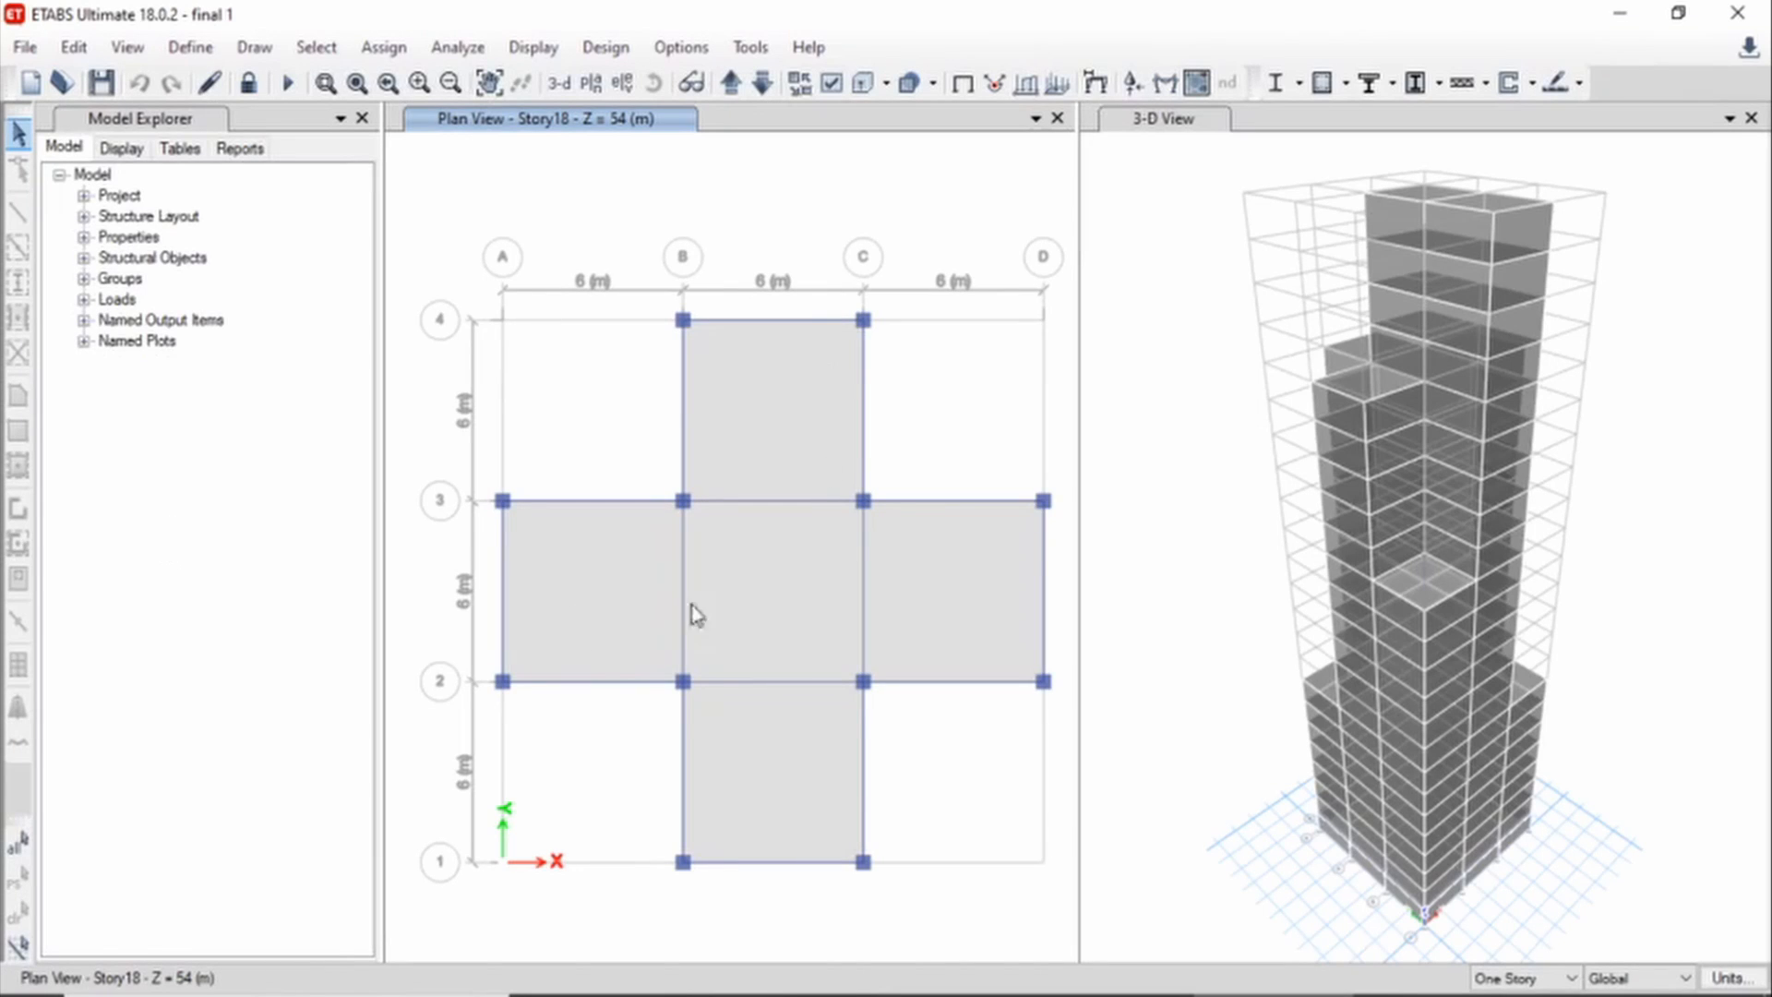
pyautogui.click(249, 89)
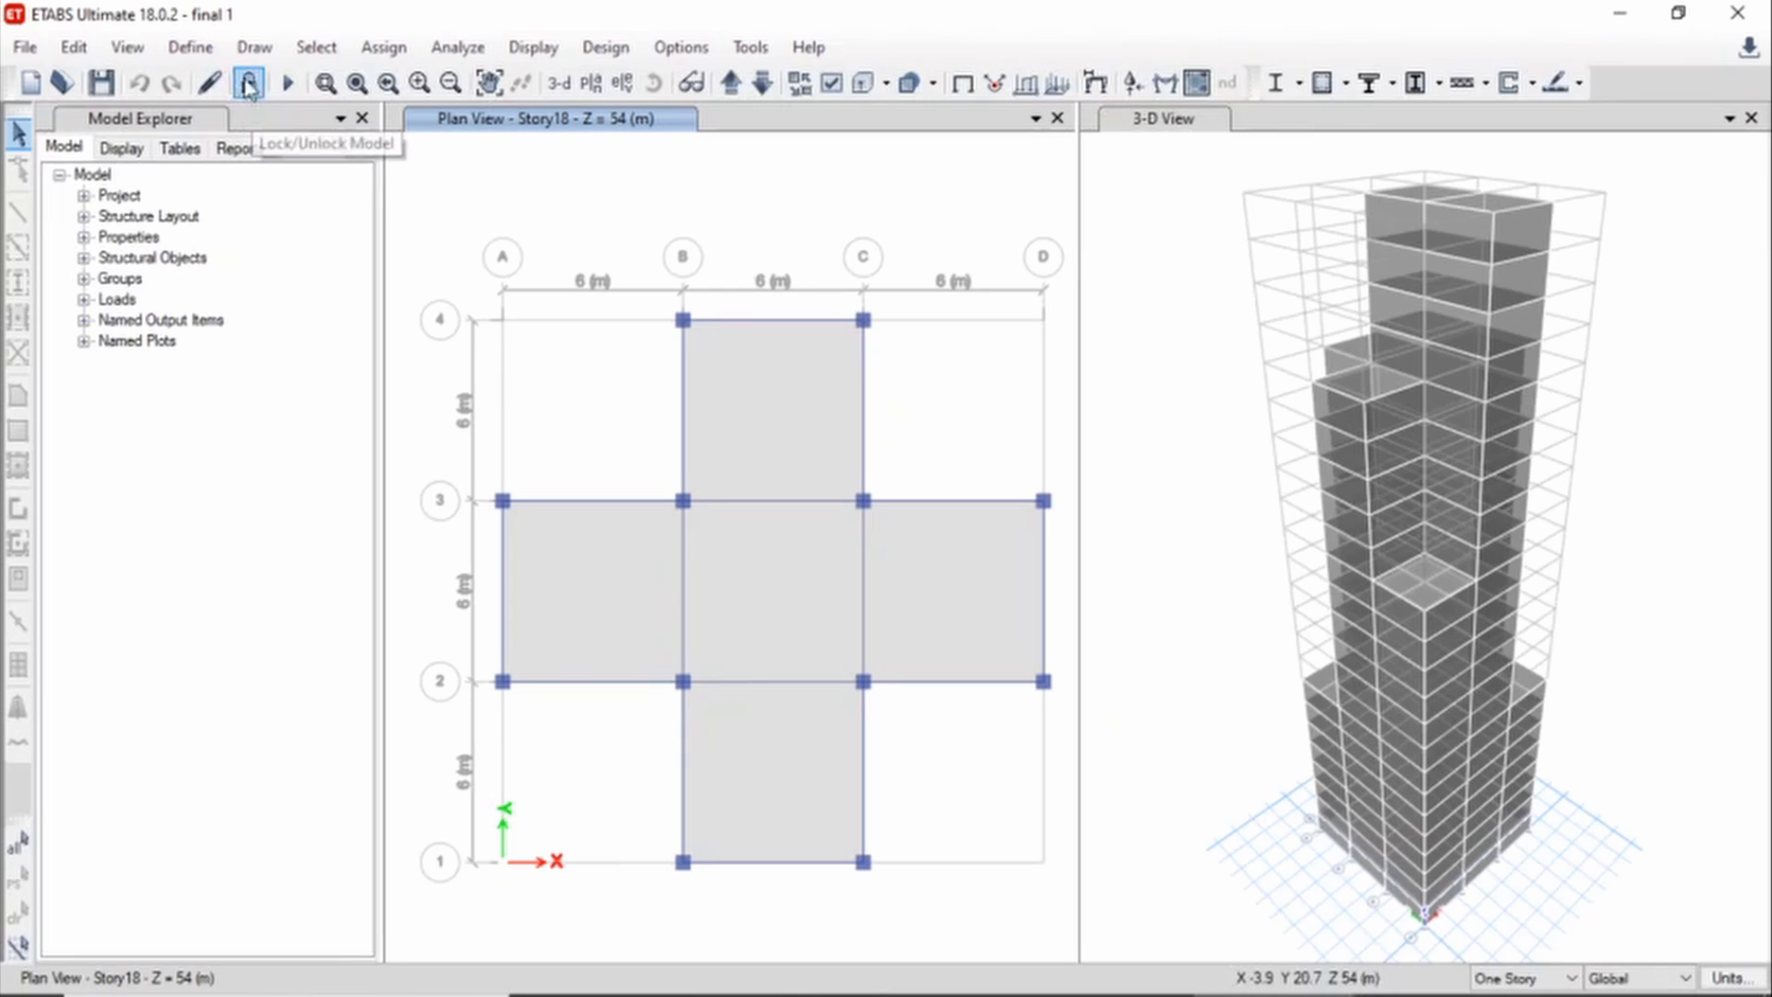
pyautogui.click(248, 84)
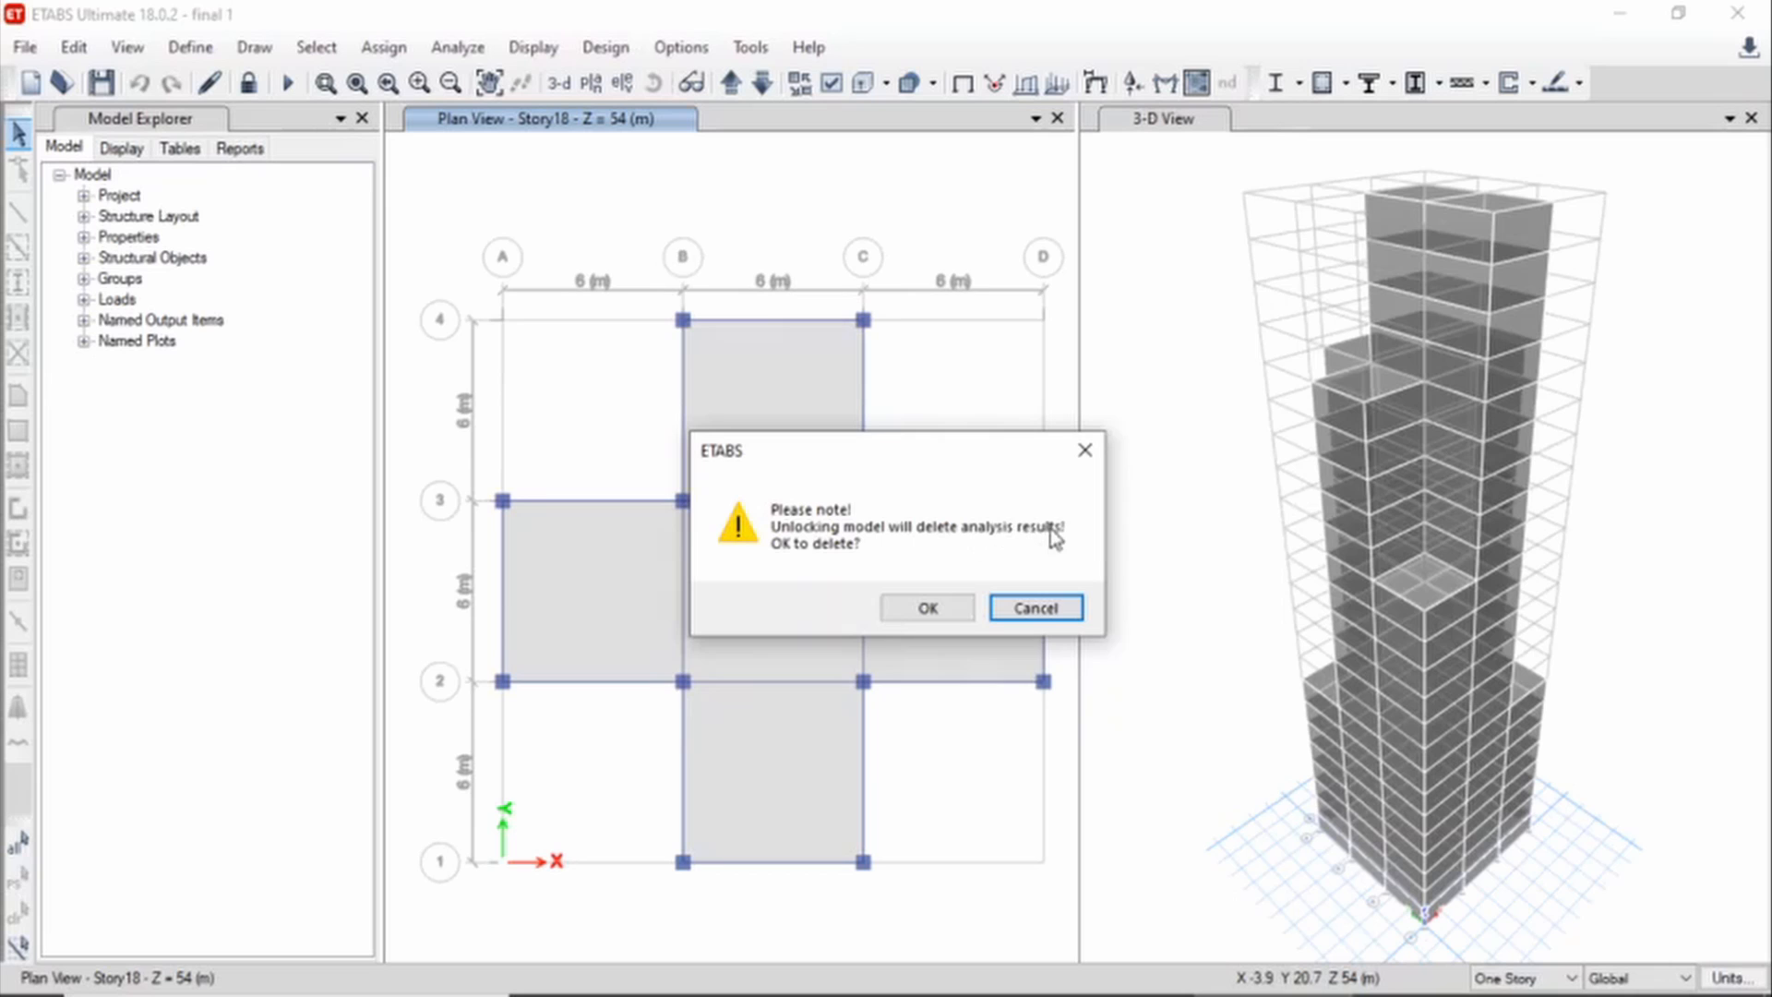
pyautogui.click(930, 608)
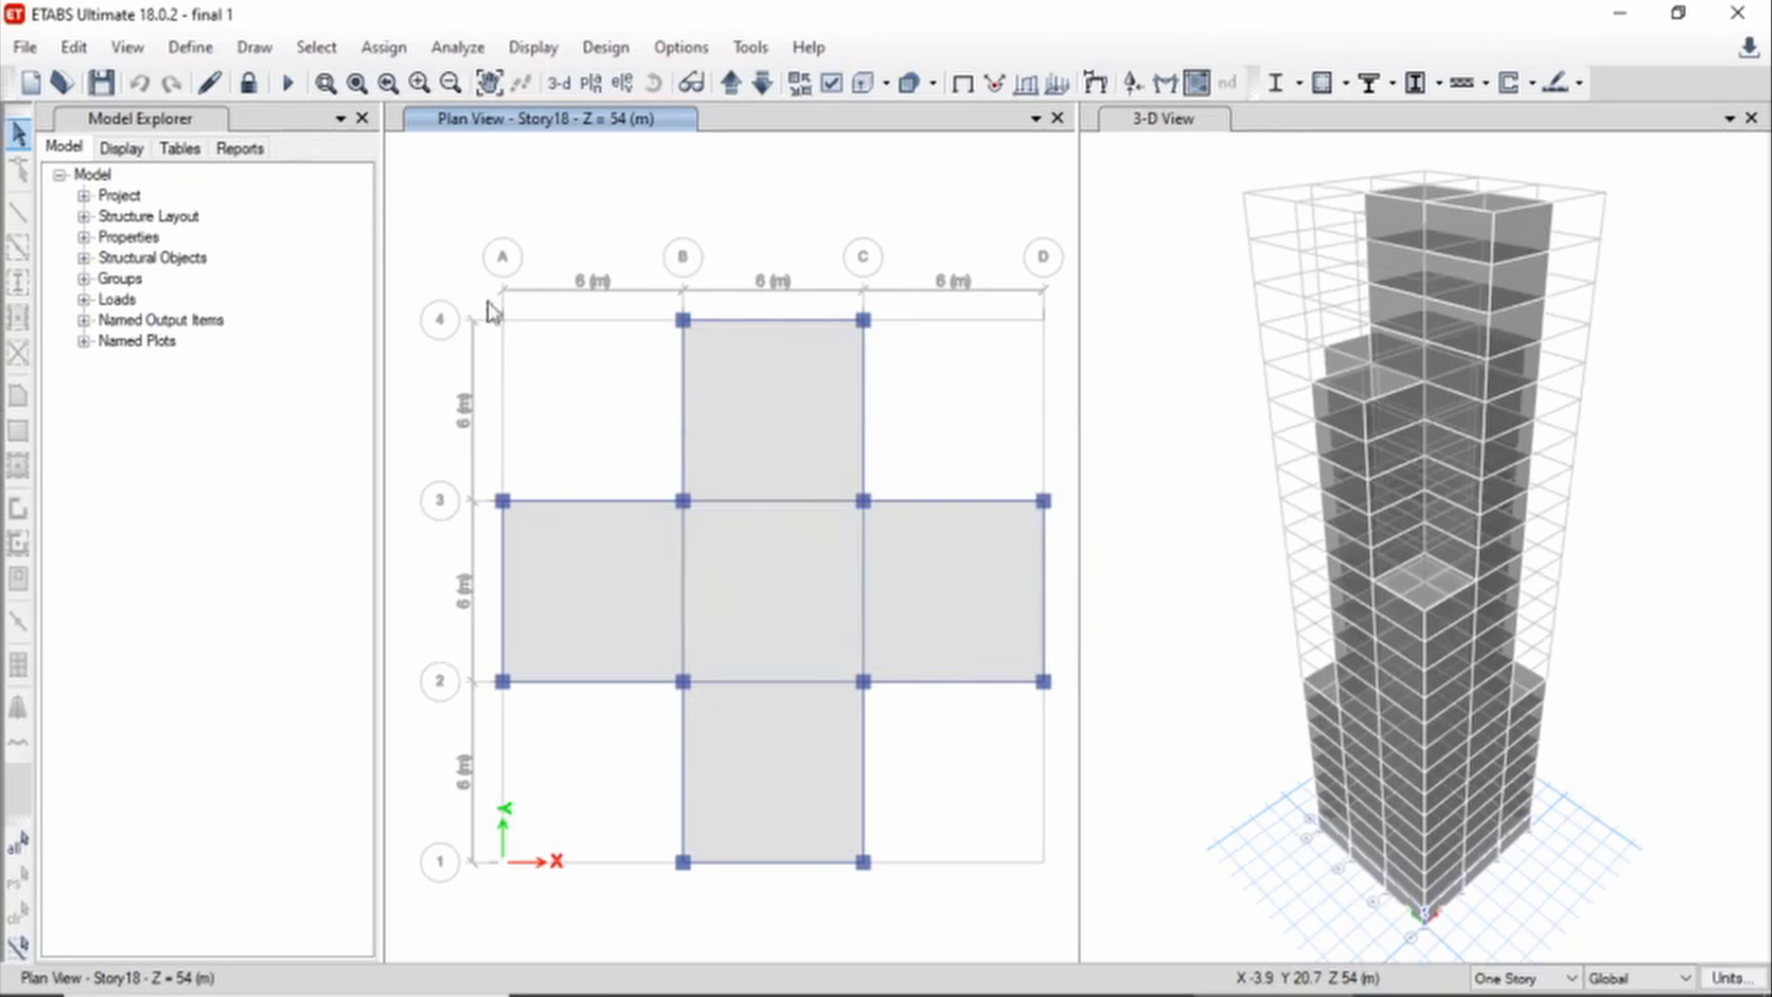
# Delete the Wind load case from the model's load cases
pyautogui.click(191, 48)
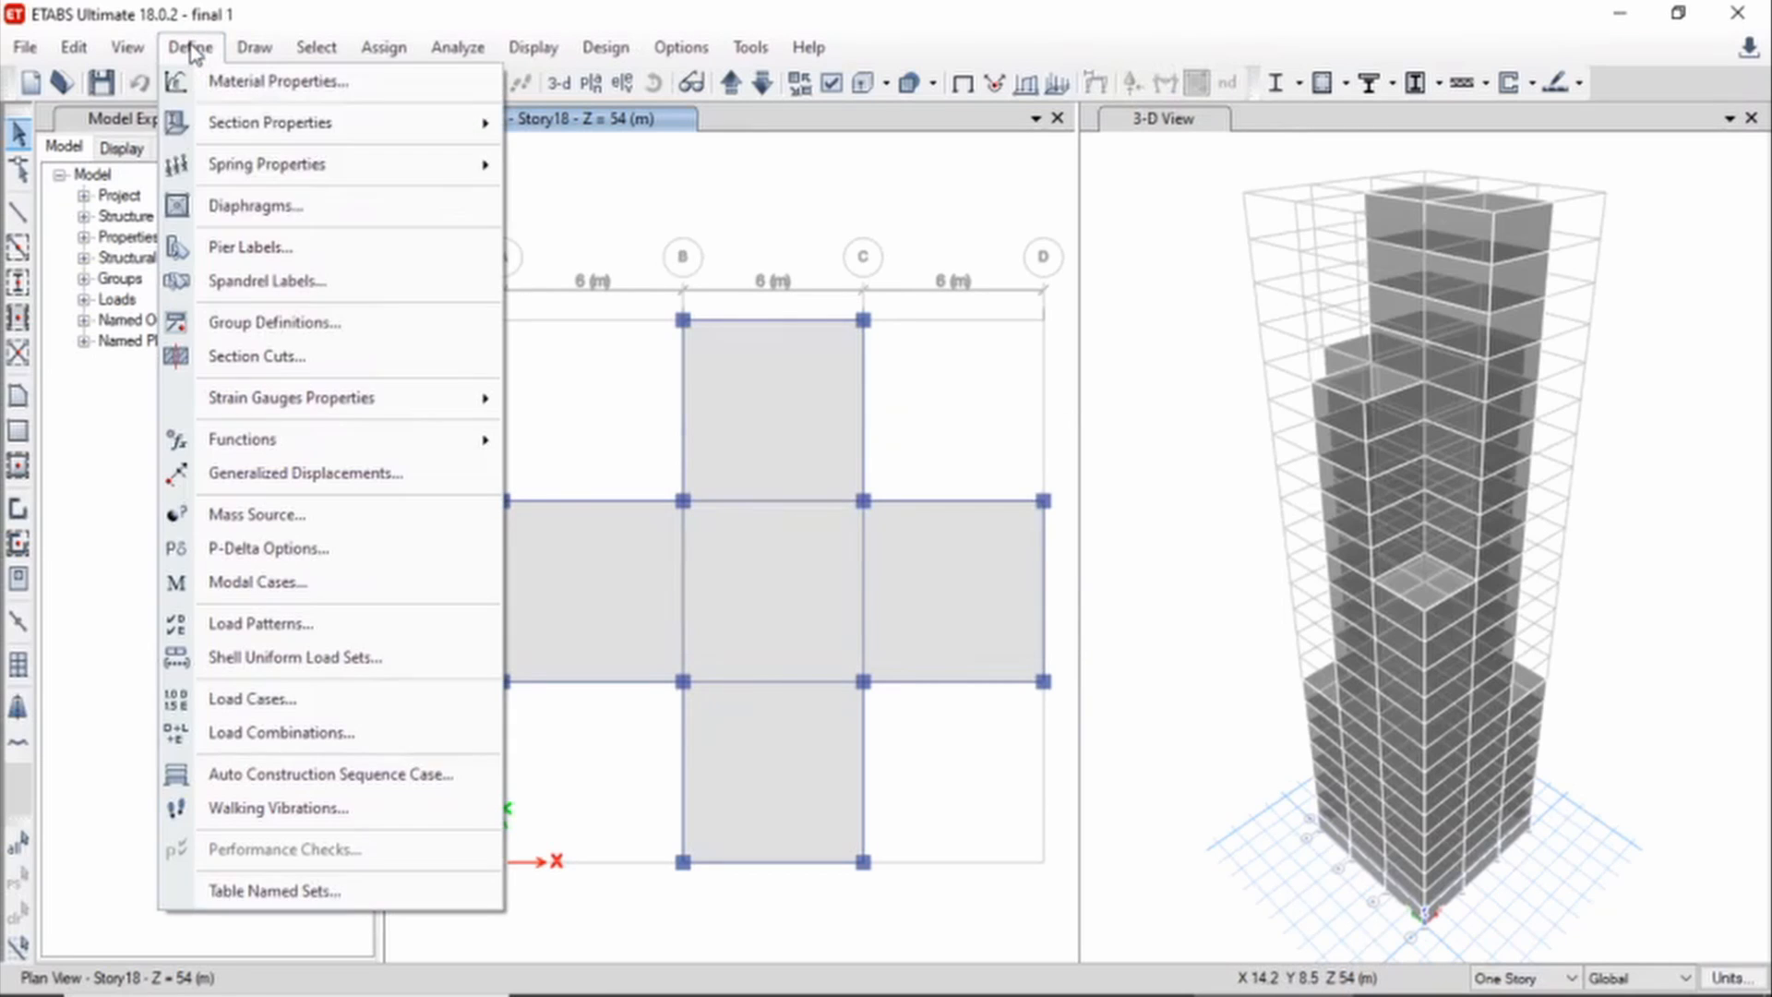
pyautogui.click(307, 701)
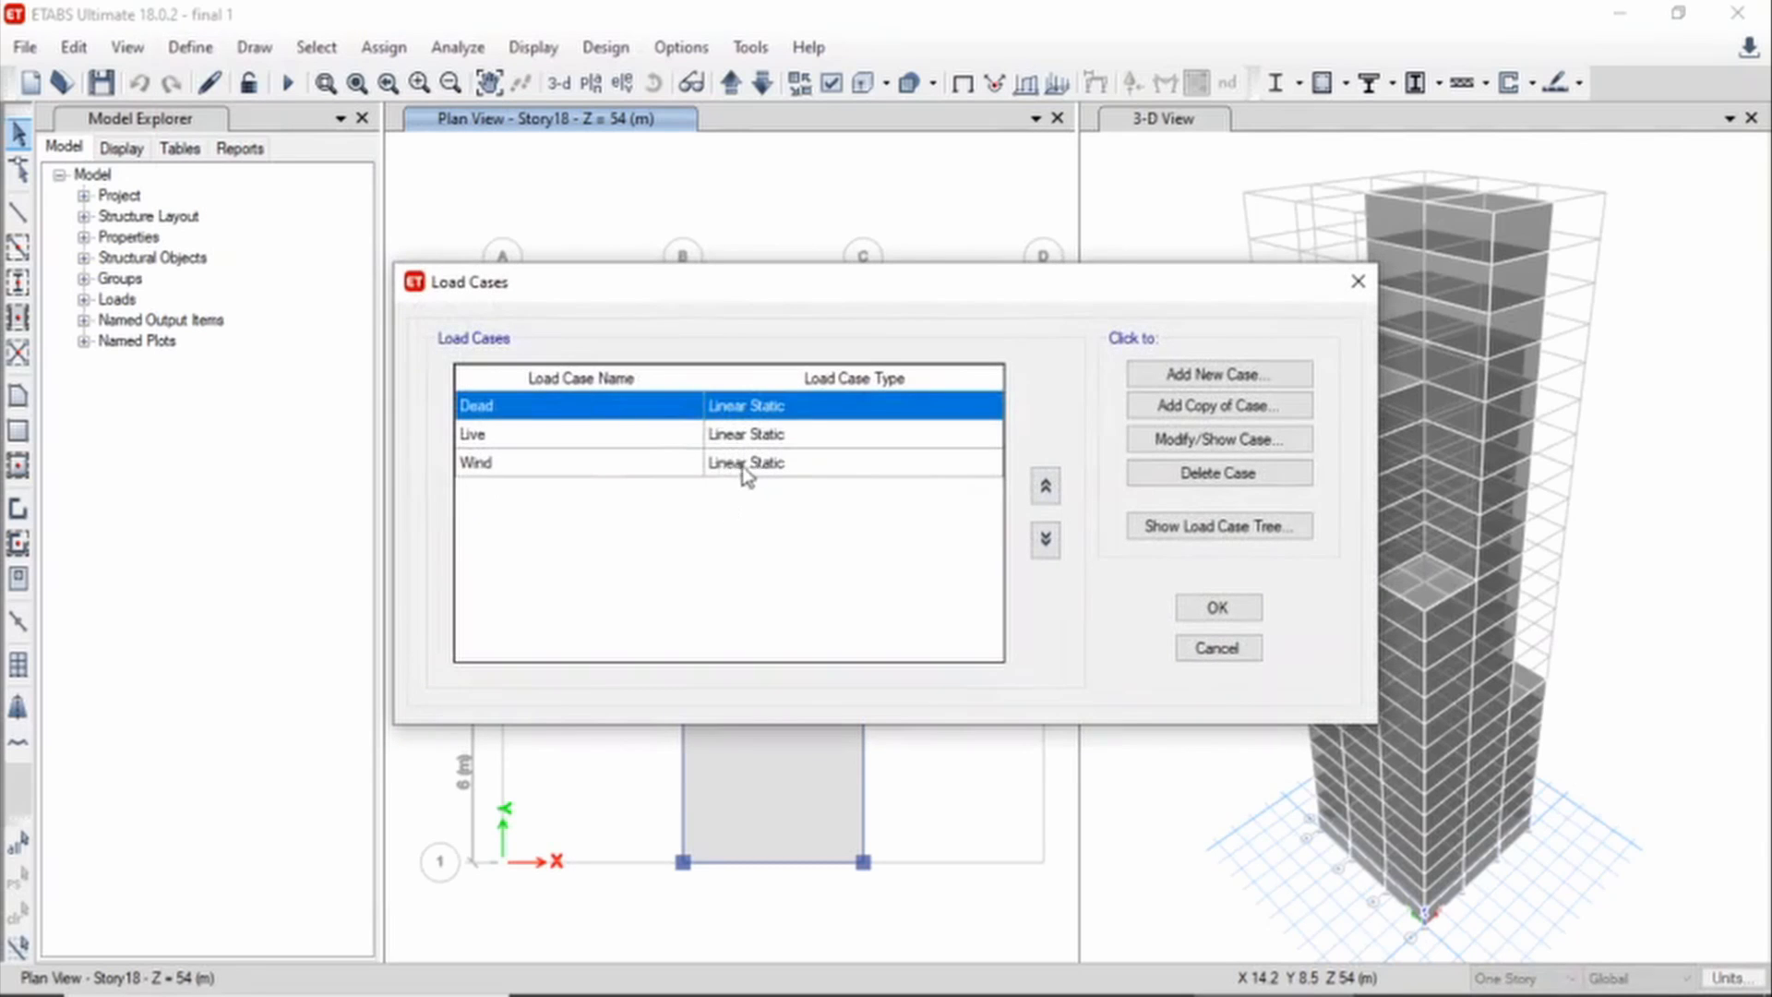
pyautogui.click(745, 466)
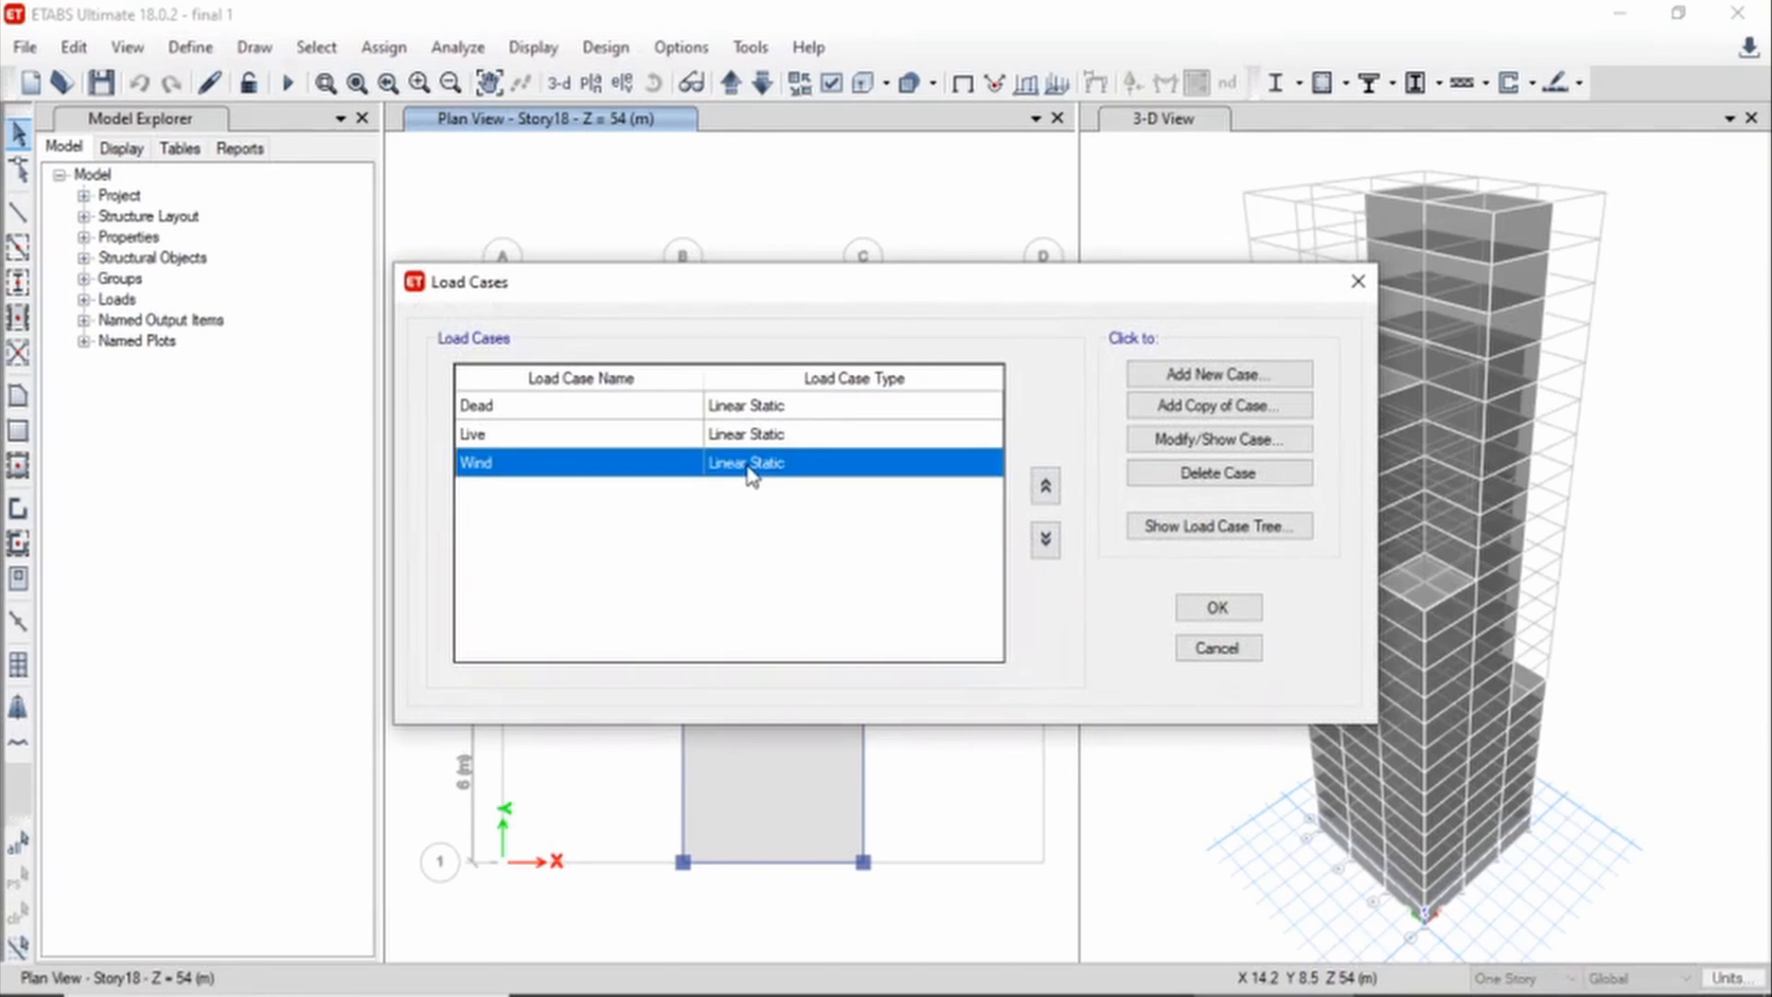
pyautogui.click(1209, 477)
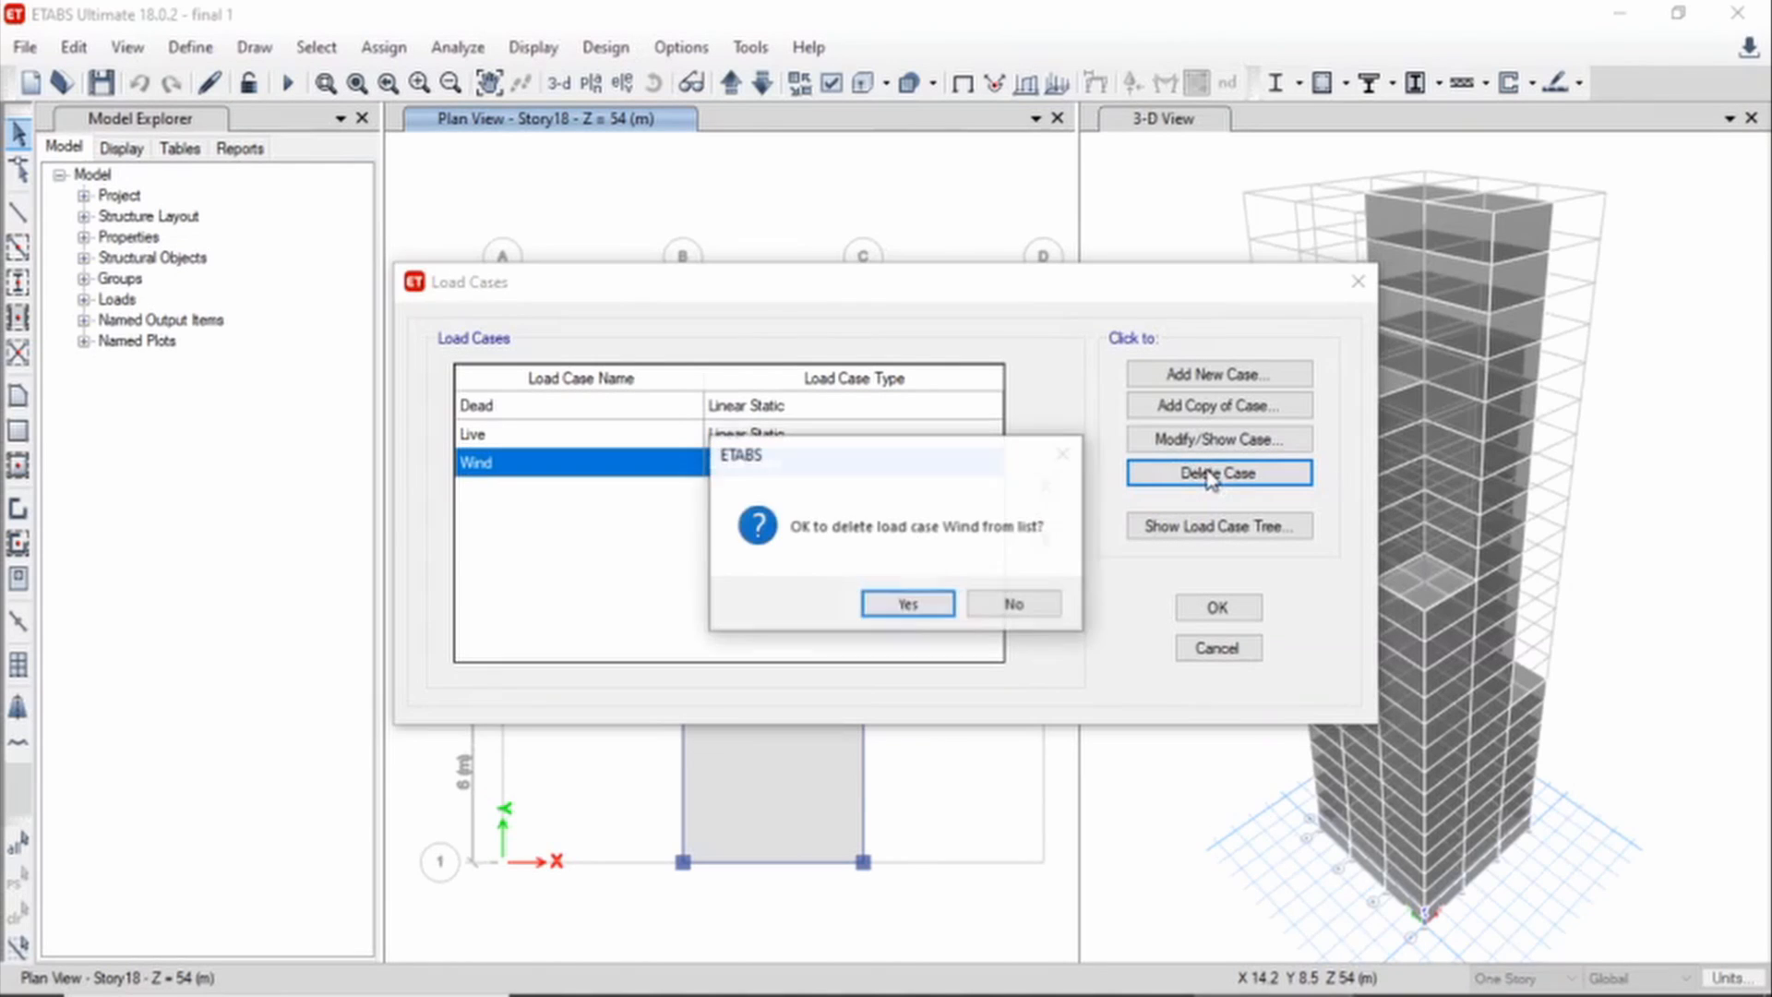
pyautogui.click(900, 603)
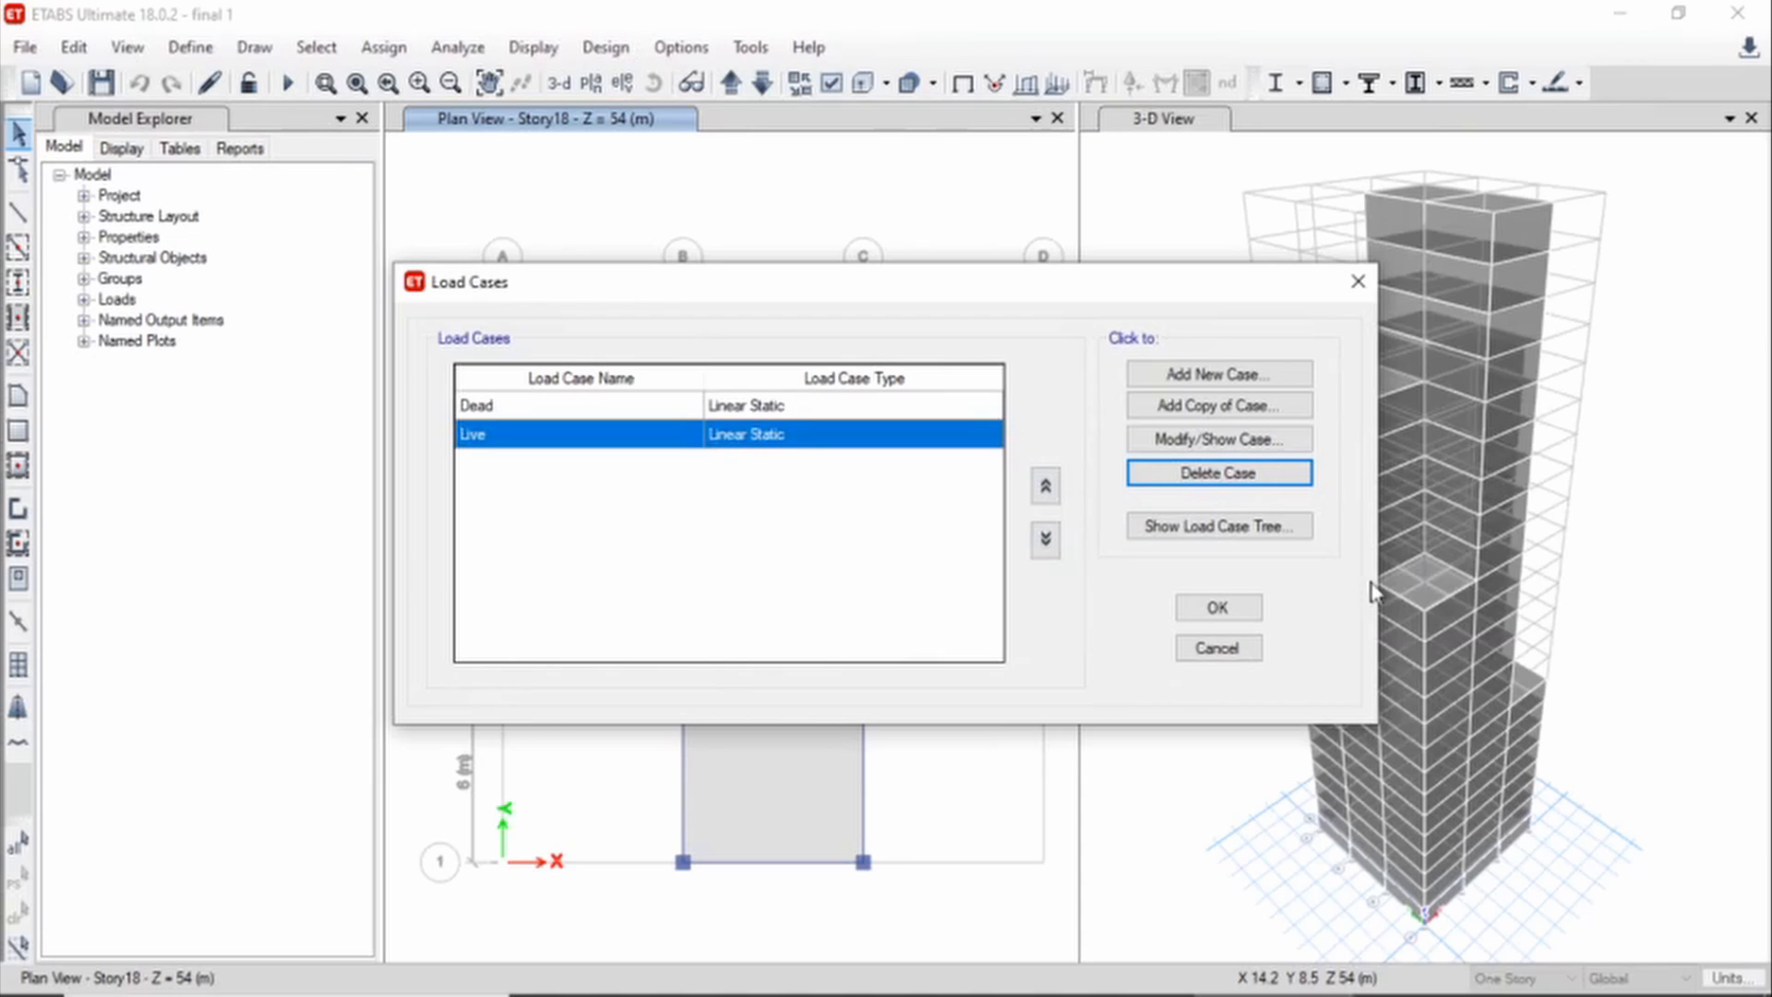
pyautogui.click(1211, 607)
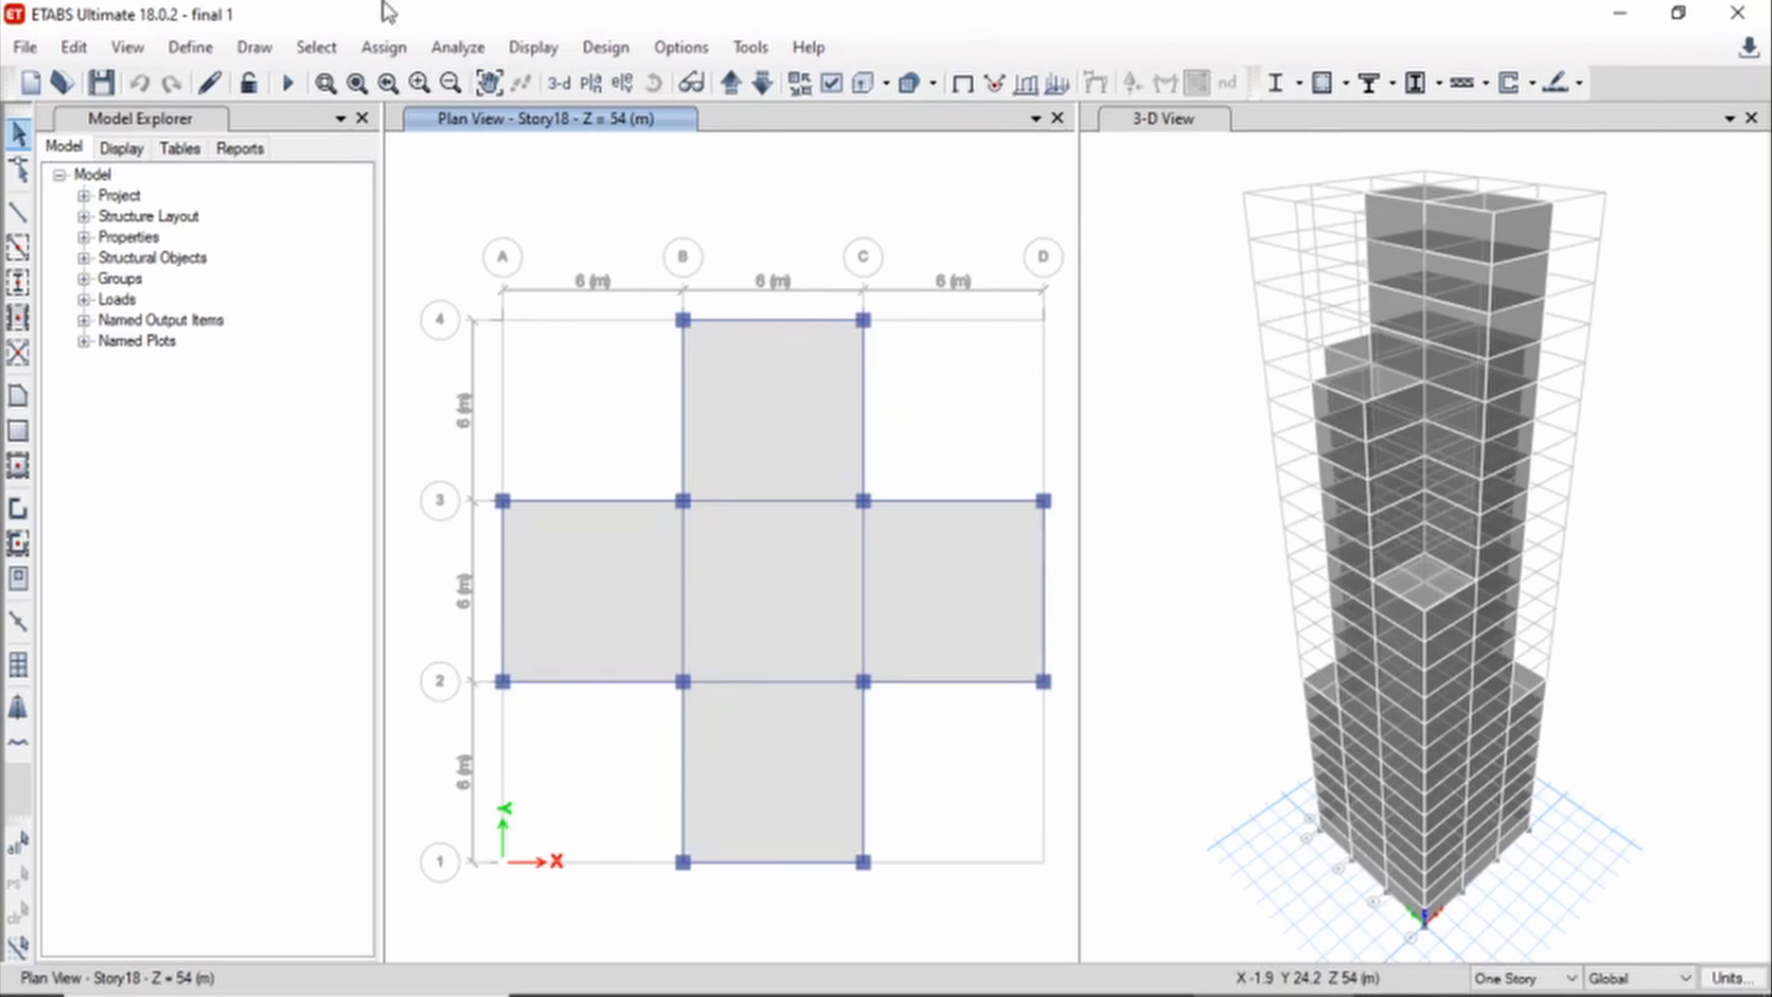
# Add a load pattern named "Sesmic" of type Seismic with the IS1893 2002 auto lateral load
pyautogui.click(194, 48)
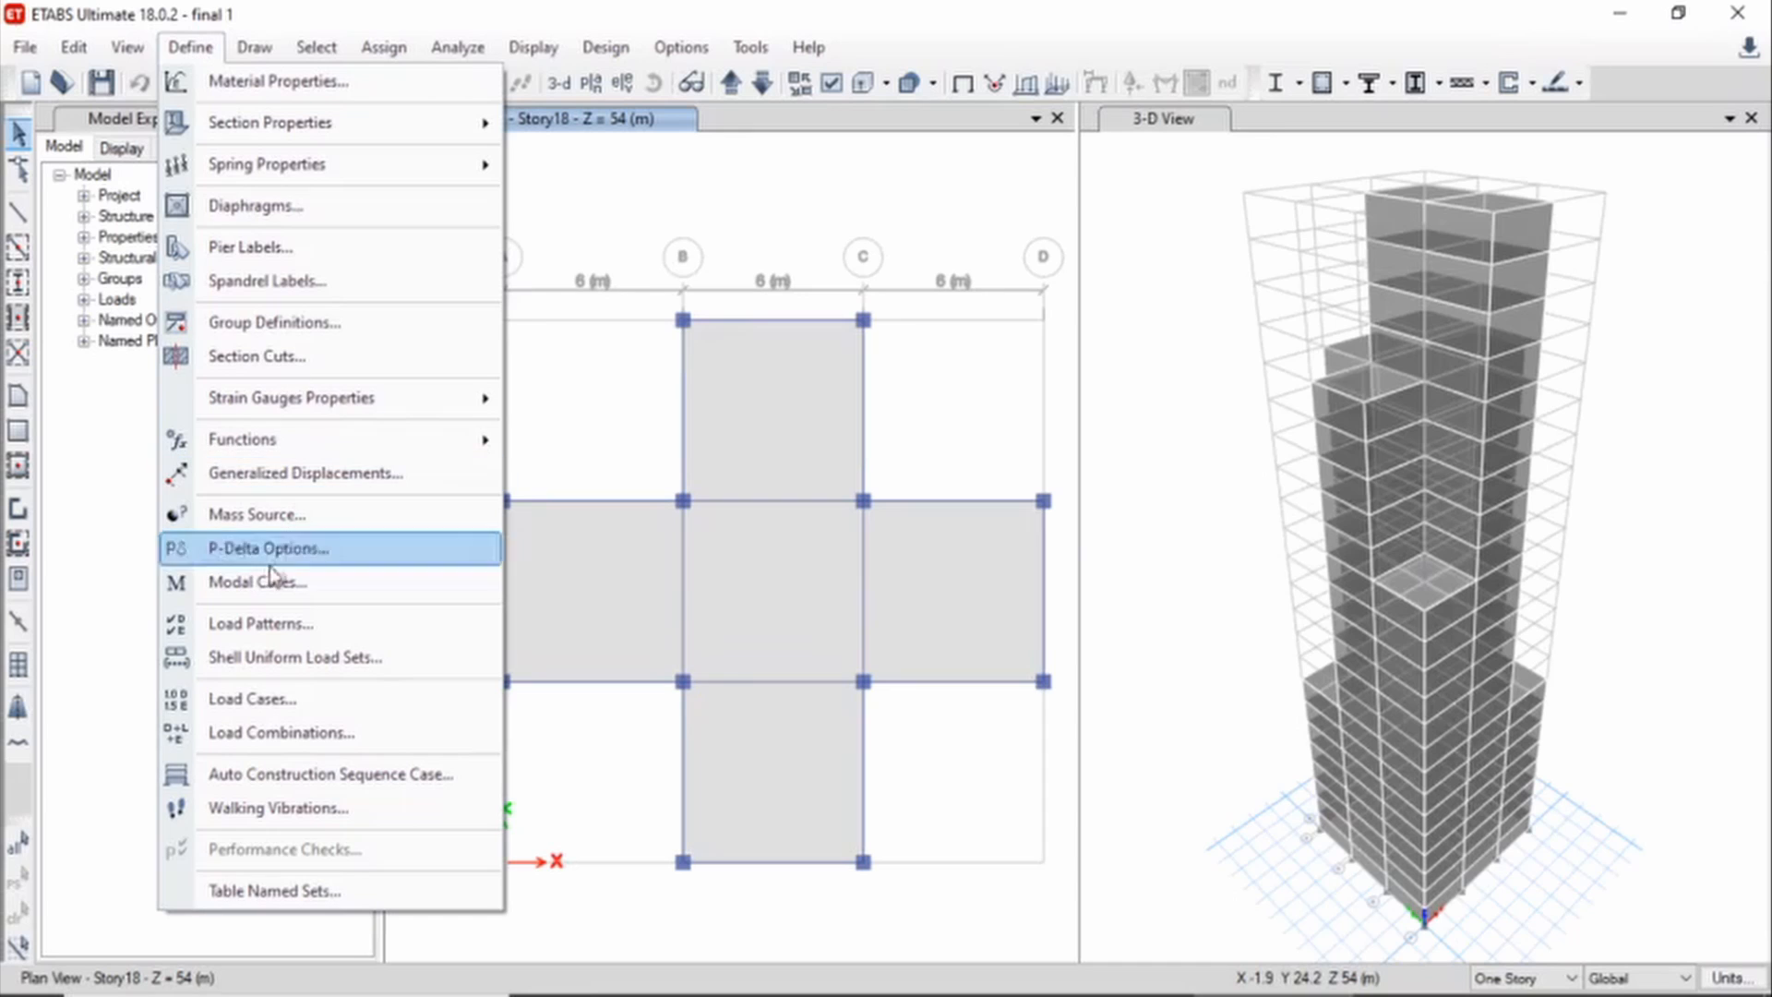
pyautogui.click(263, 627)
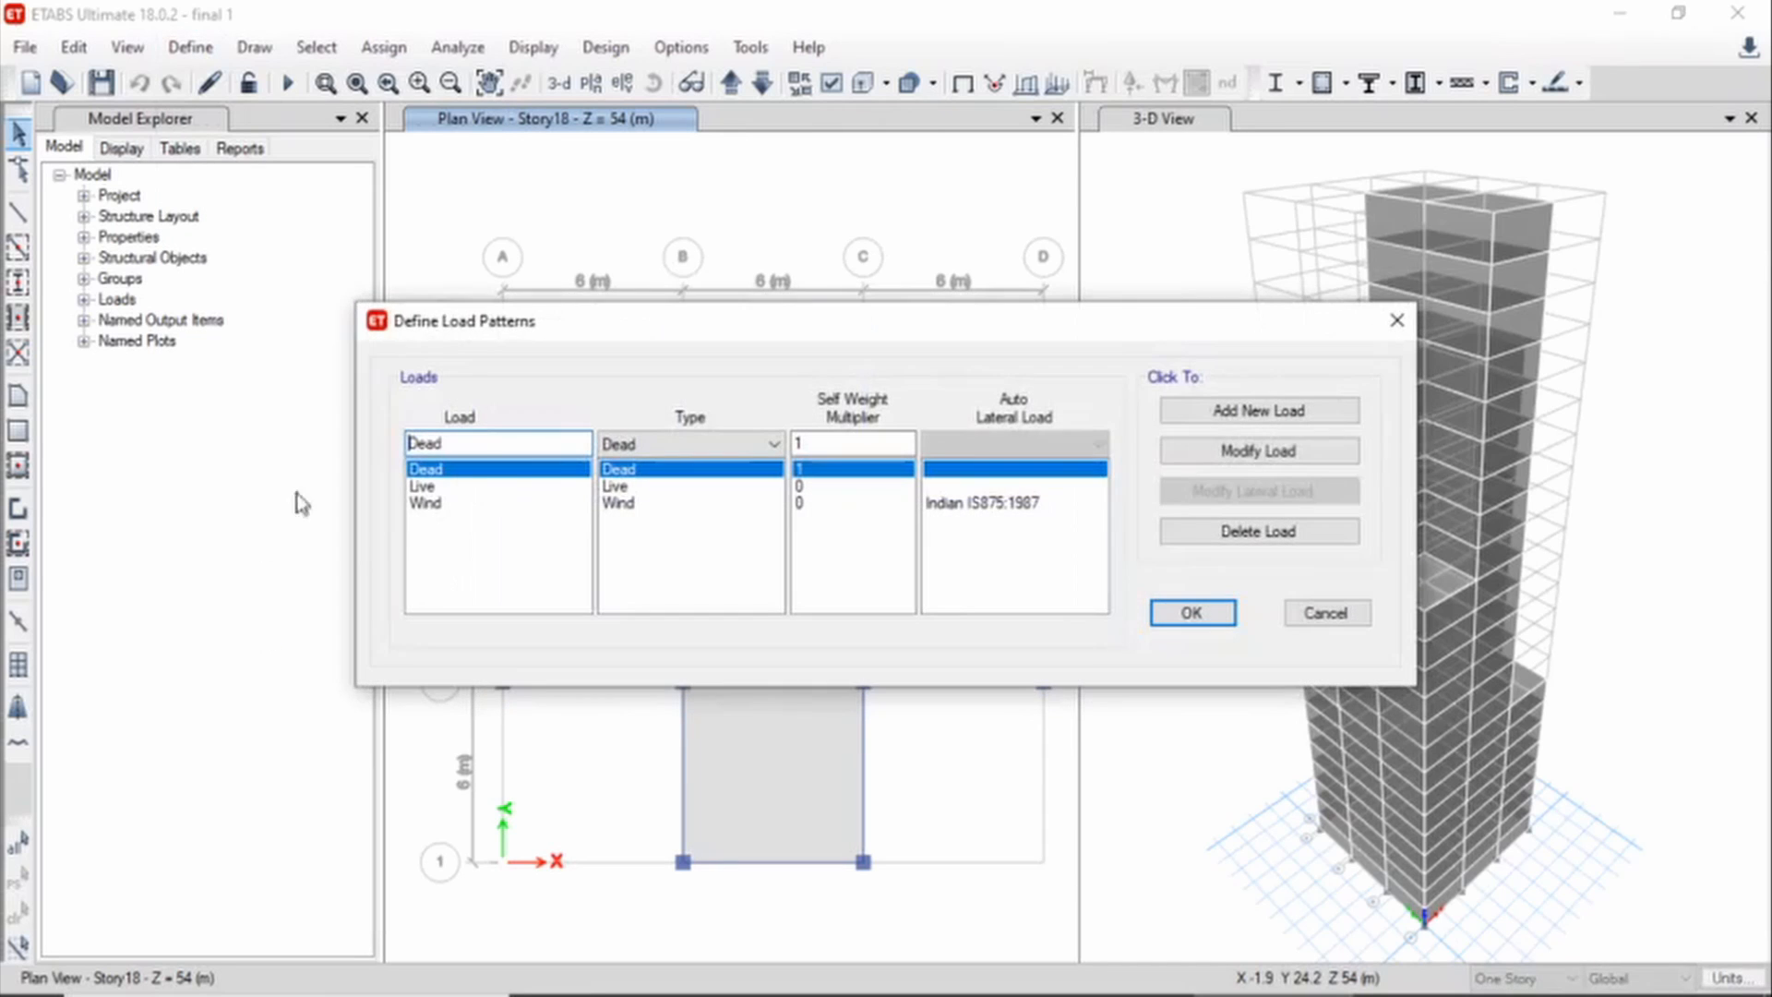
pyautogui.click(485, 445)
pyautogui.press('BackSpace')
pyautogui.press('BackSpace')
pyautogui.press('BackSpace')
pyautogui.press('BackSpace')
pyautogui.write('Seismic')
pyautogui.click(667, 447)
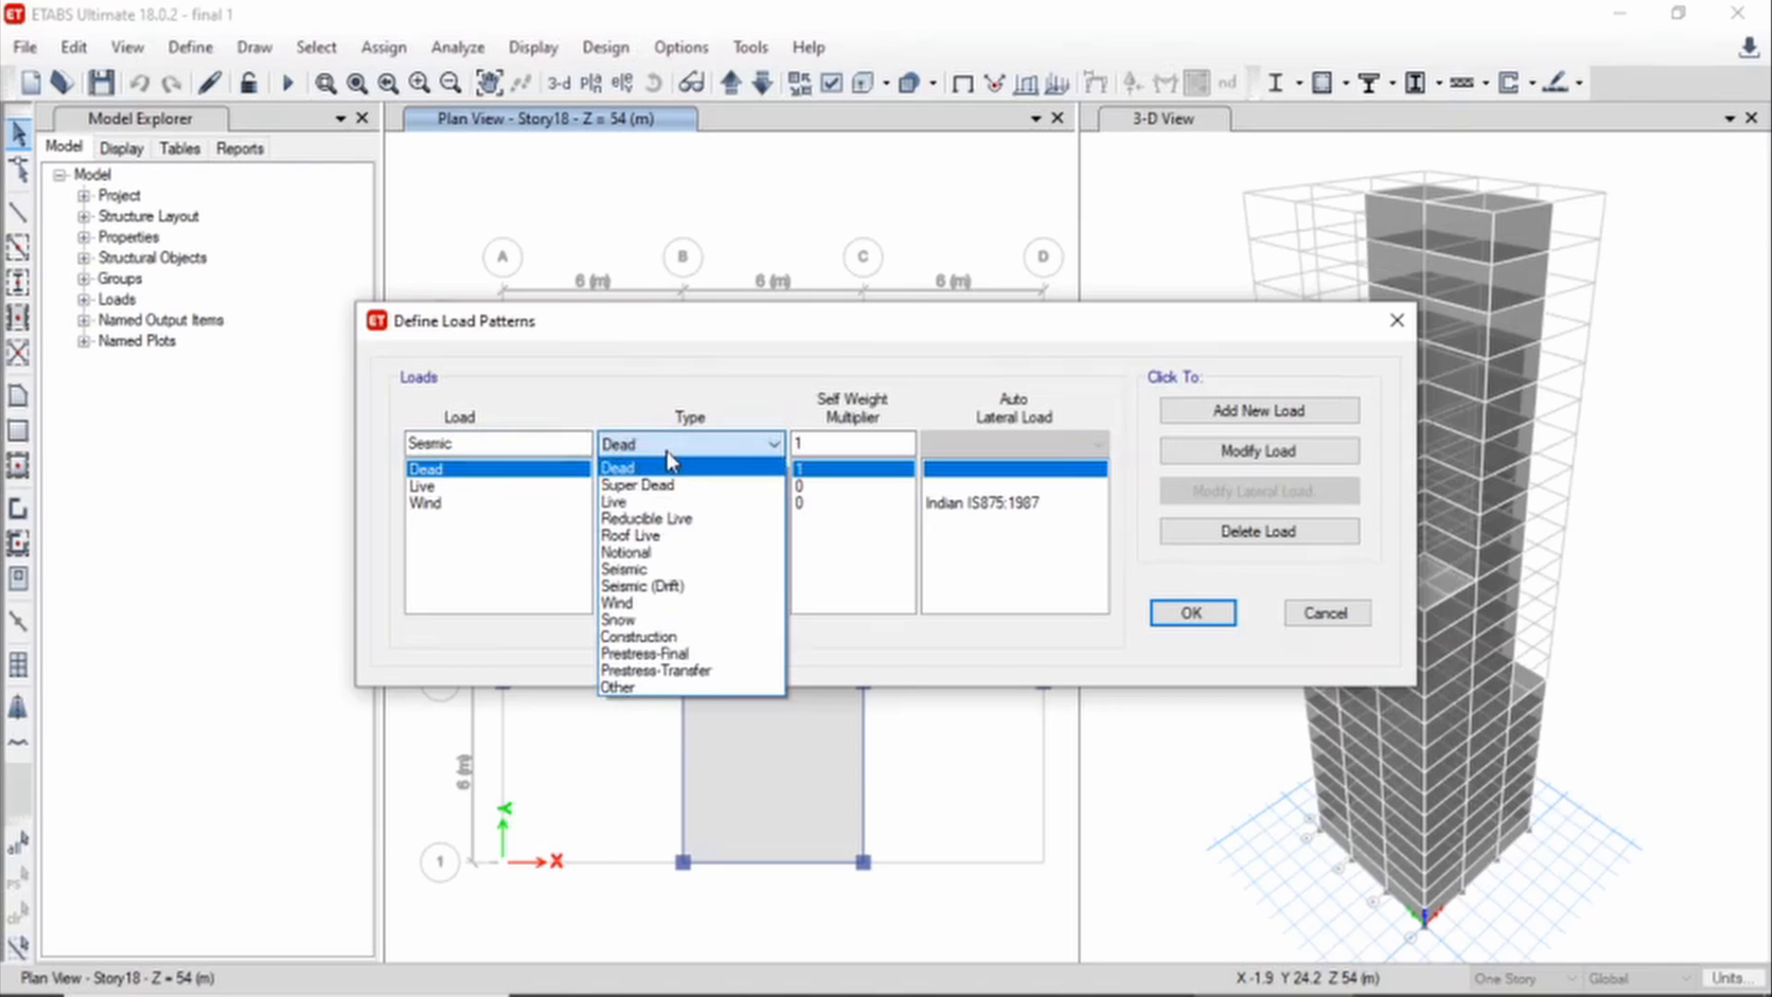
pyautogui.click(662, 568)
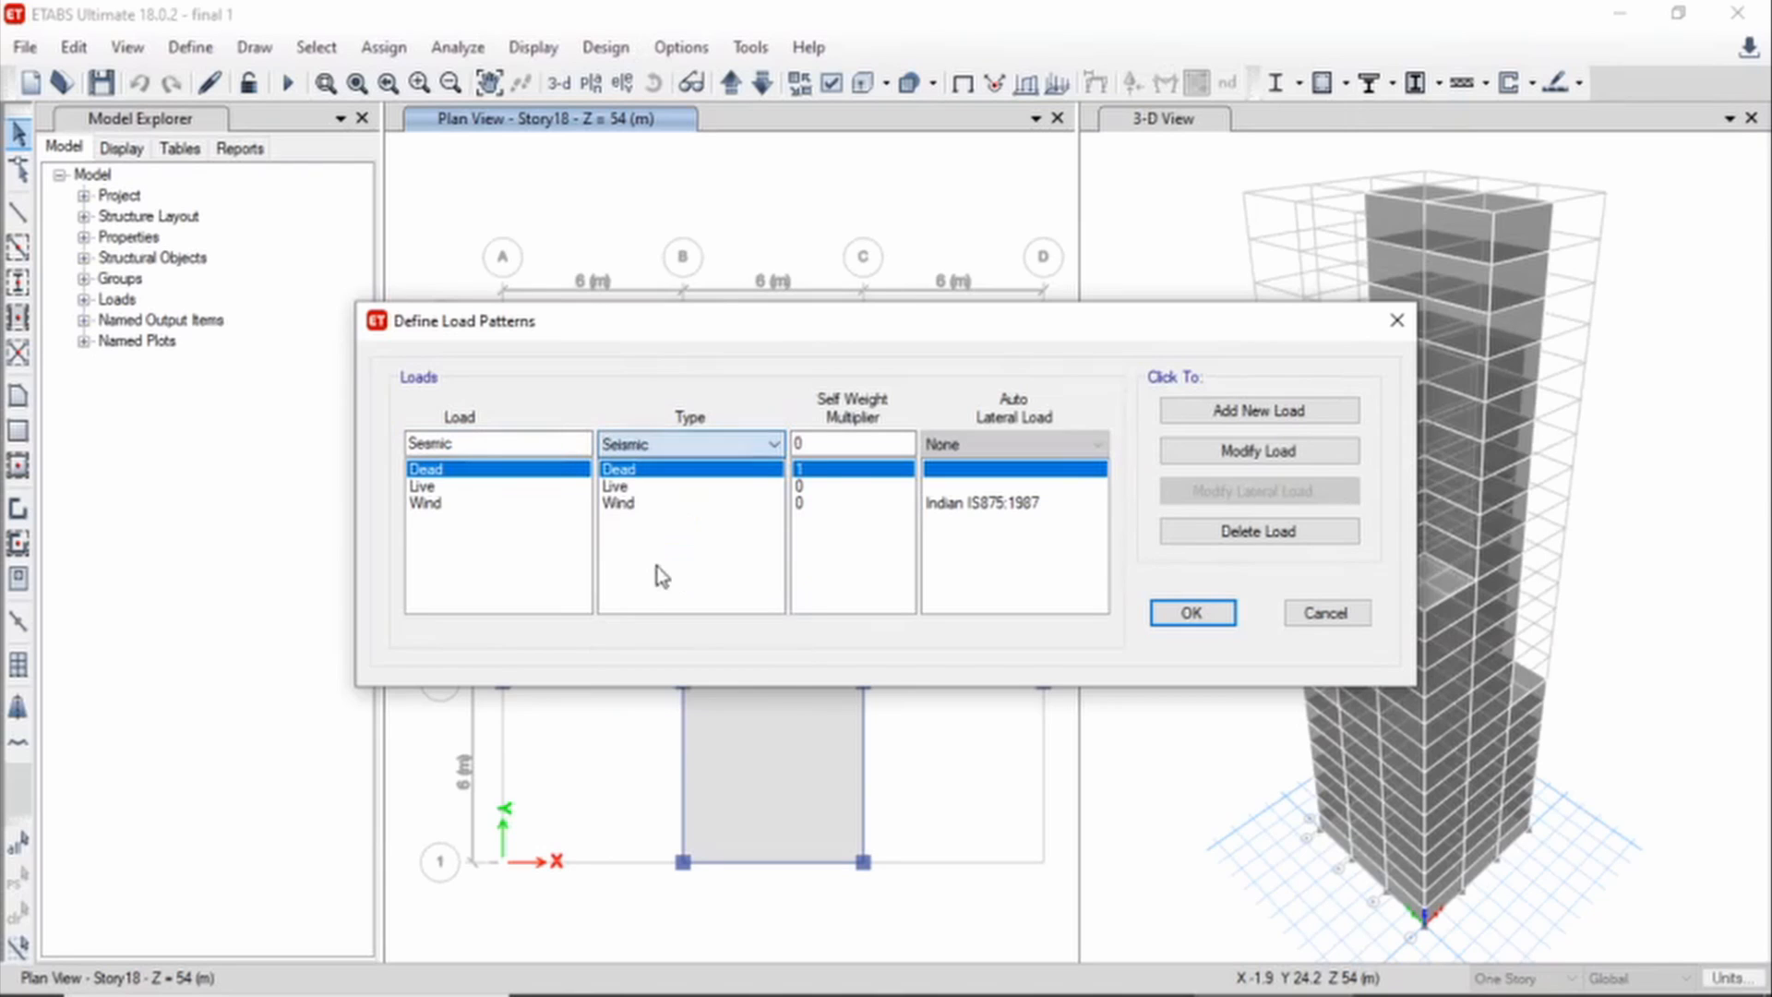
pyautogui.click(1032, 447)
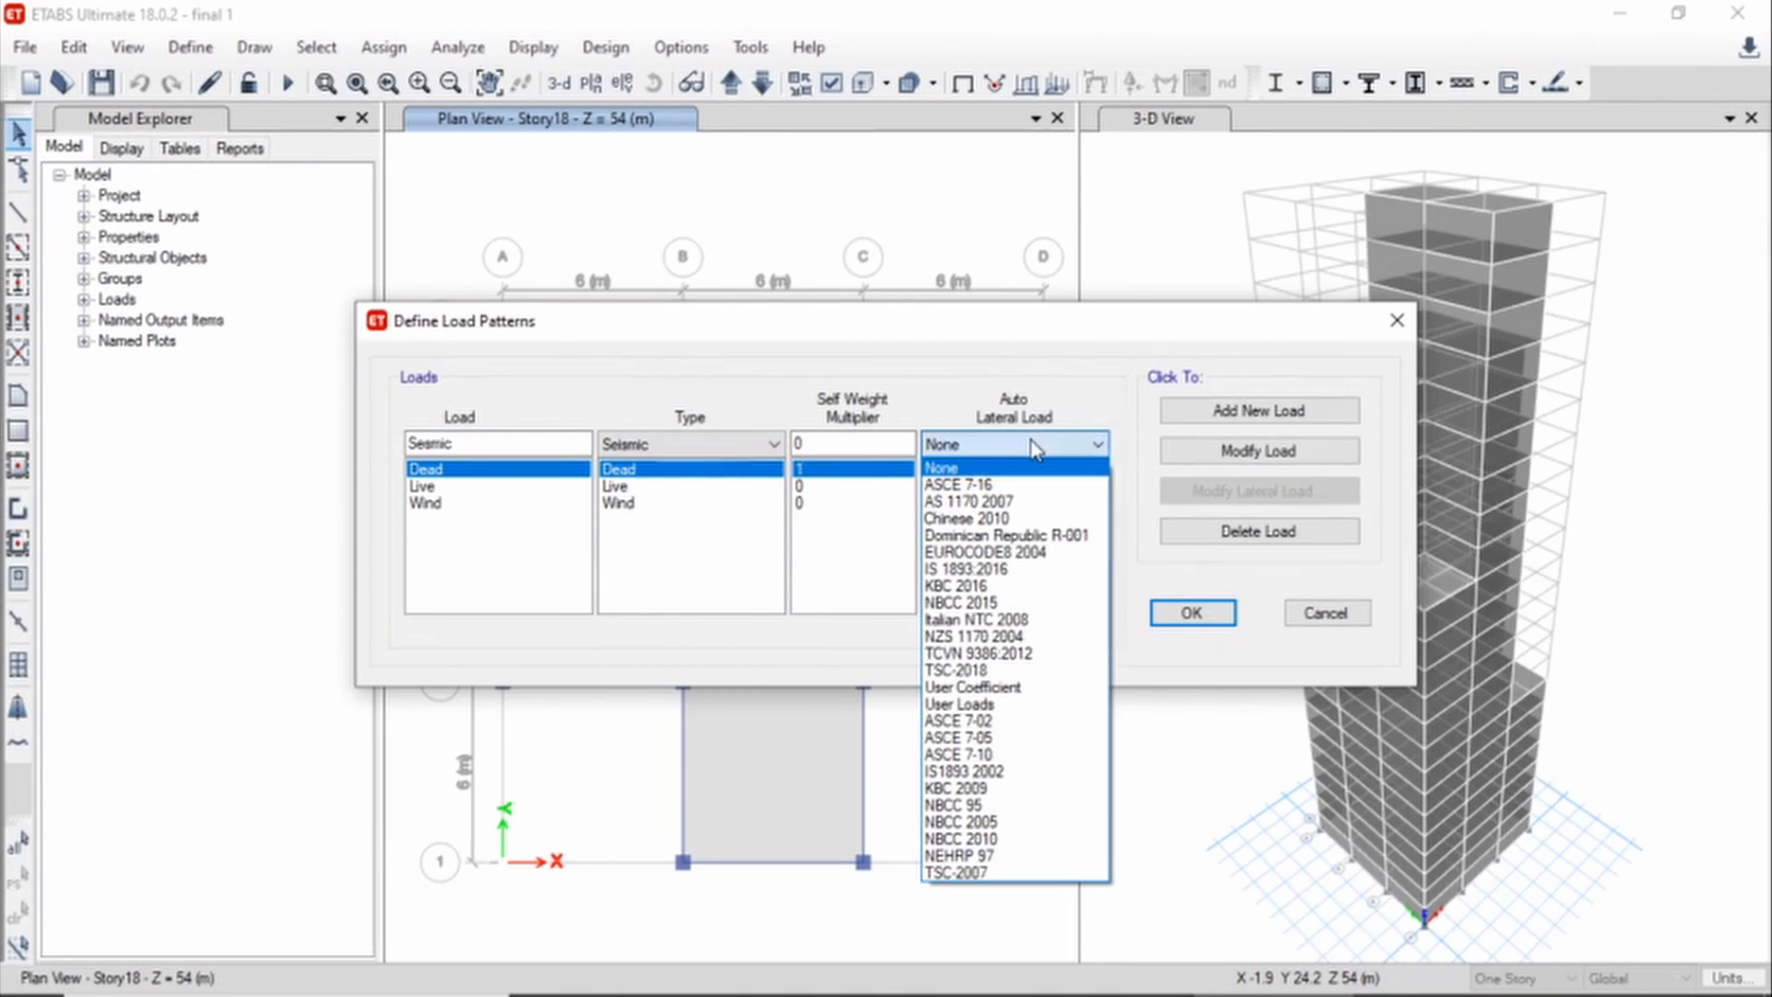
pyautogui.click(1011, 771)
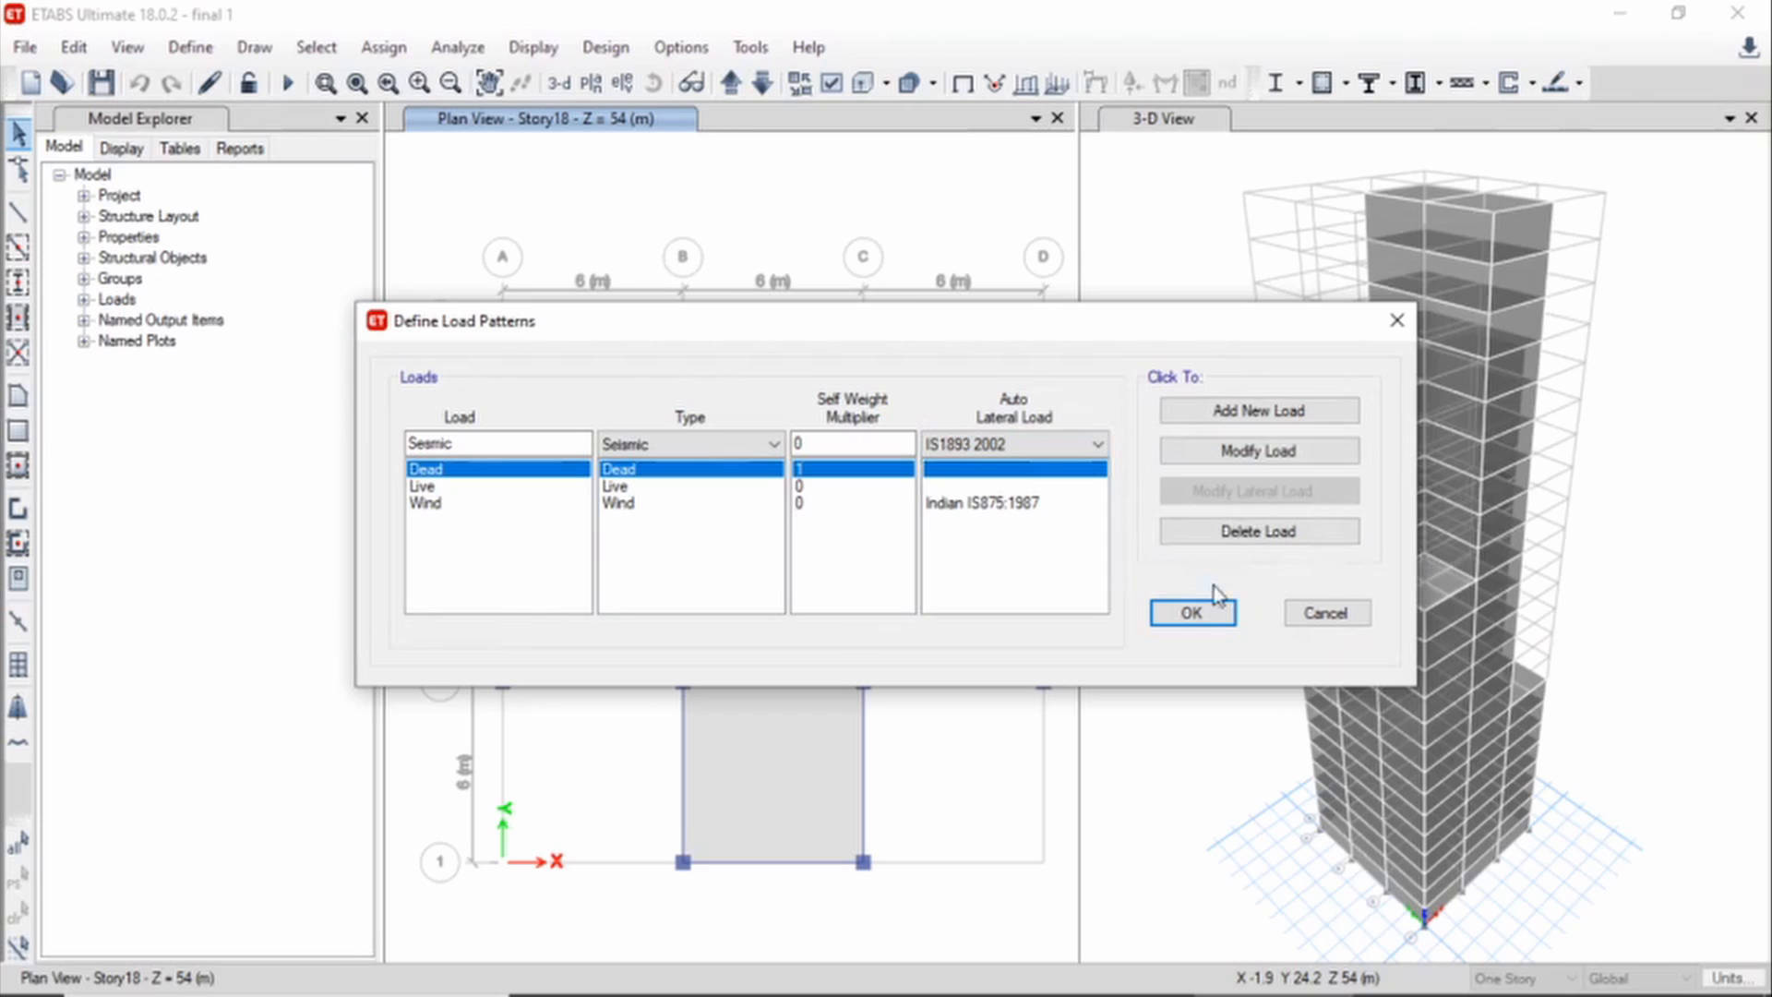
pyautogui.click(1257, 410)
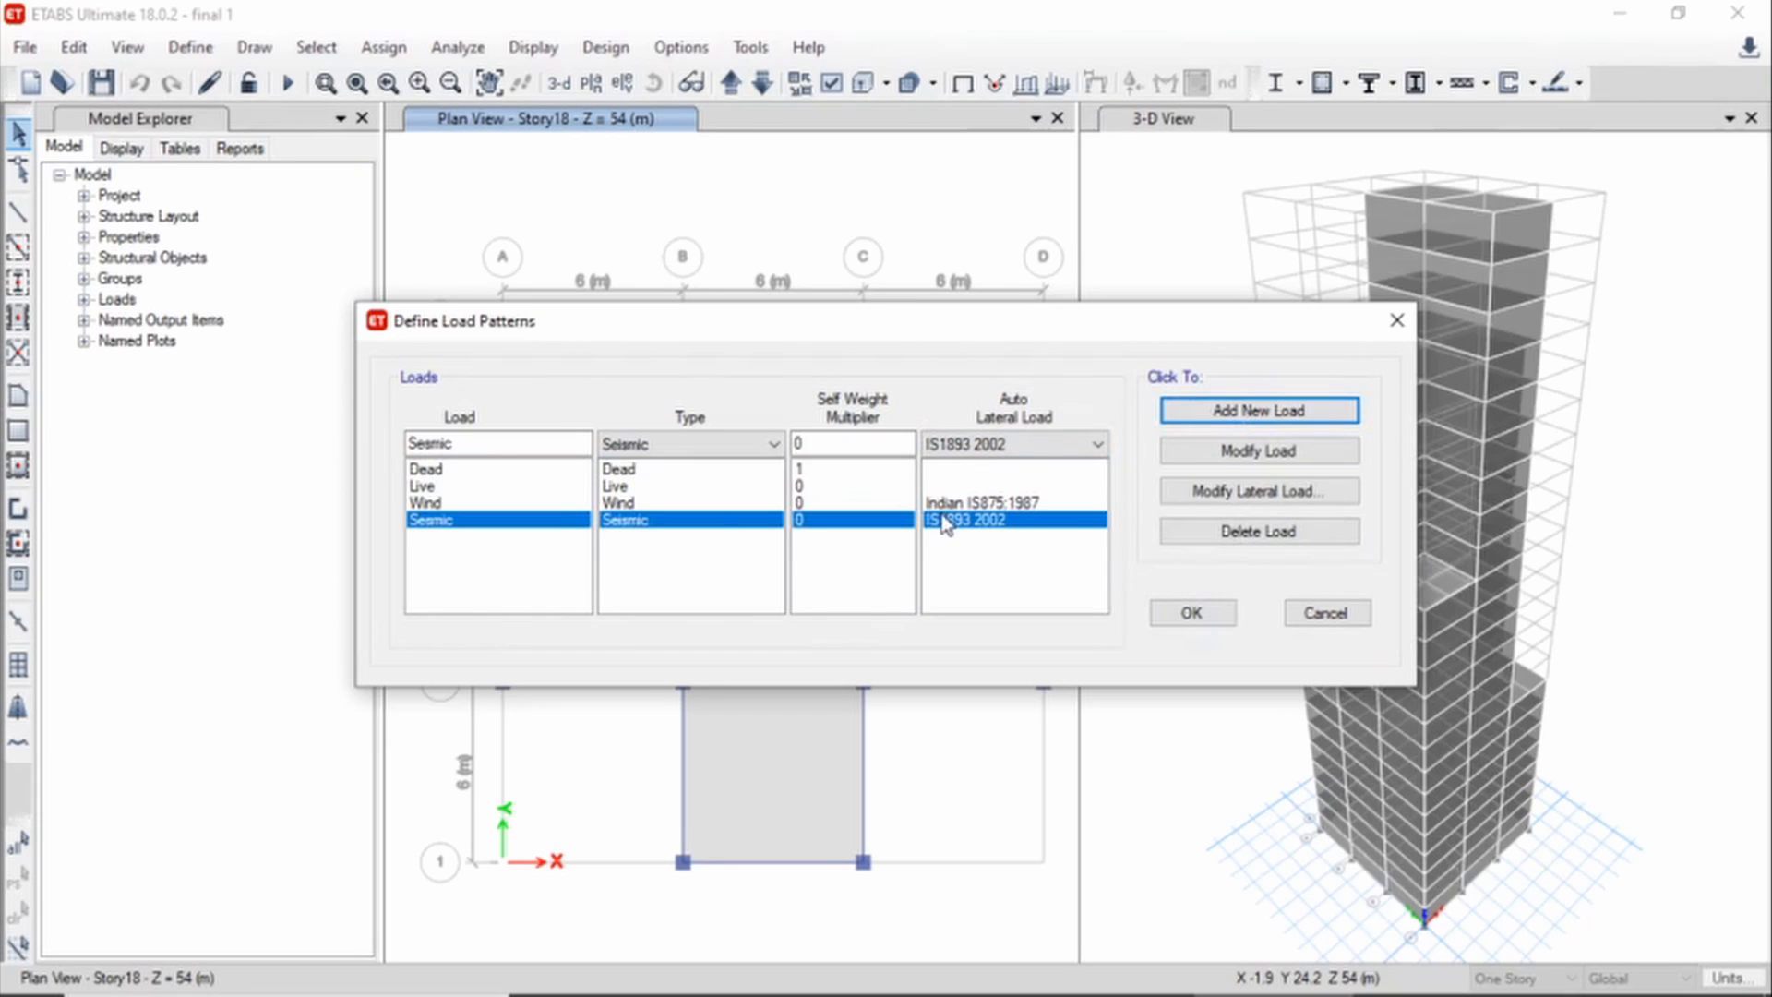
# In the Sesmic pattern's lateral load settings, exclude all X and Y eccentricity options, keeping only X Dir and Y Dir
pyautogui.click(1031, 523)
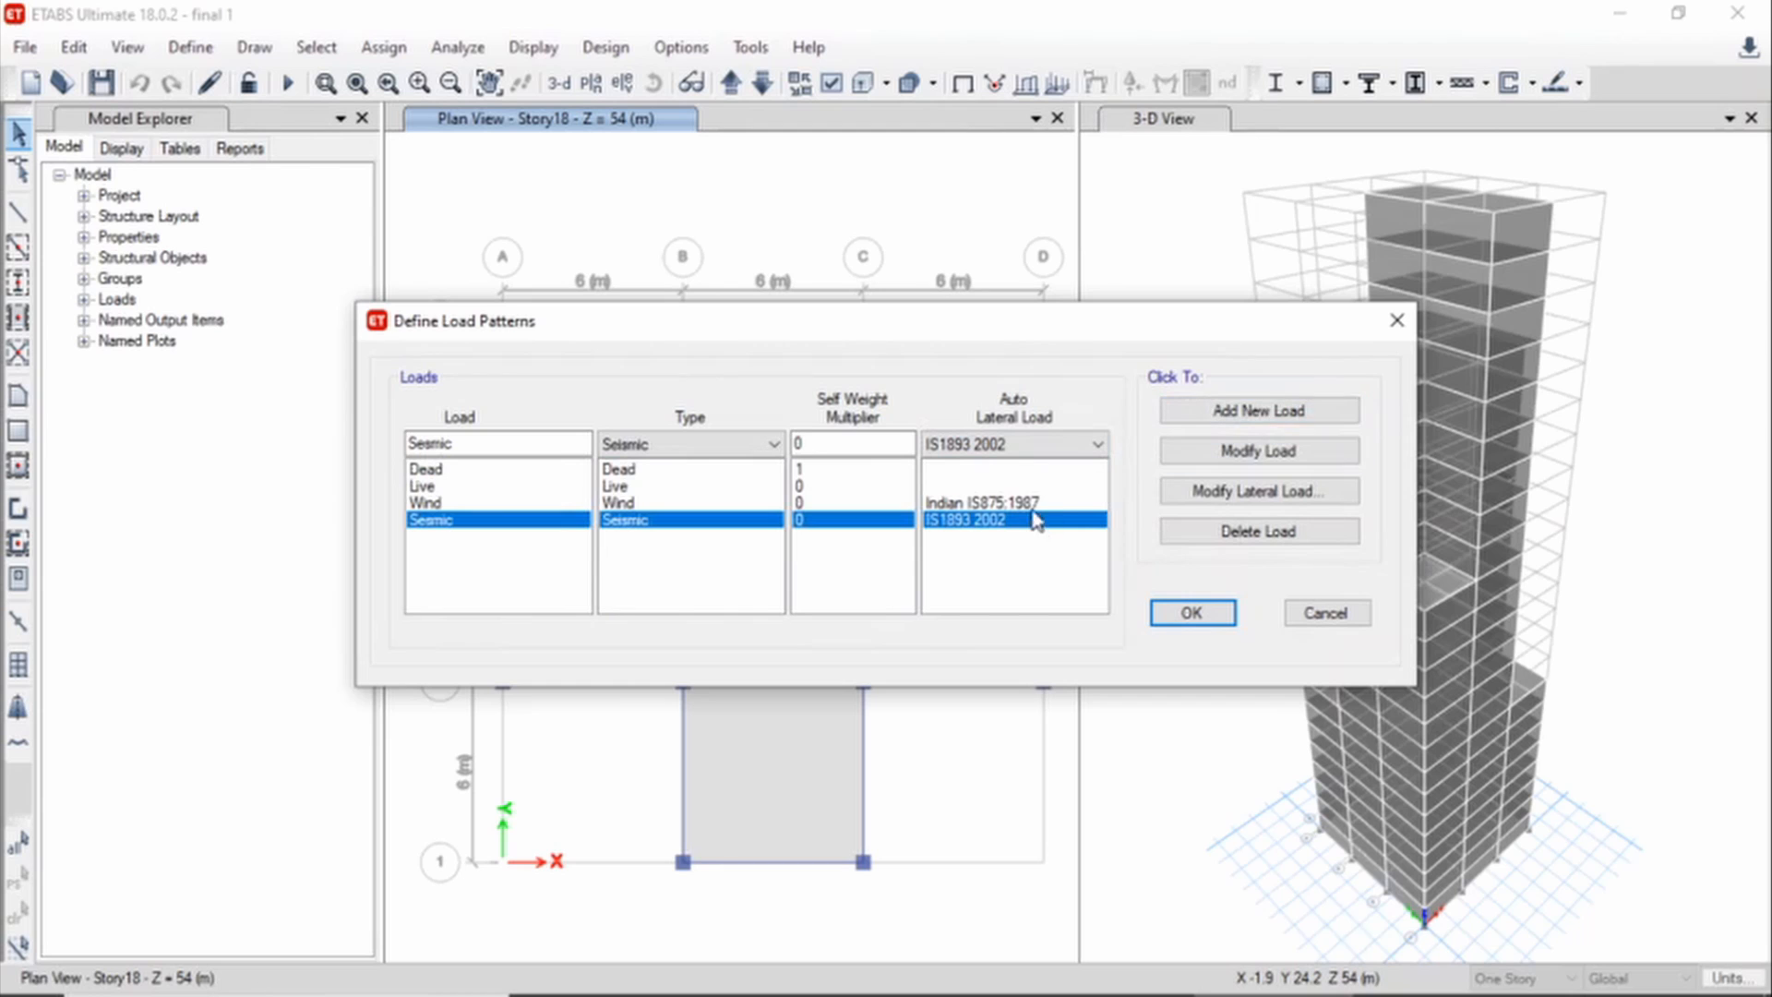
pyautogui.click(1263, 494)
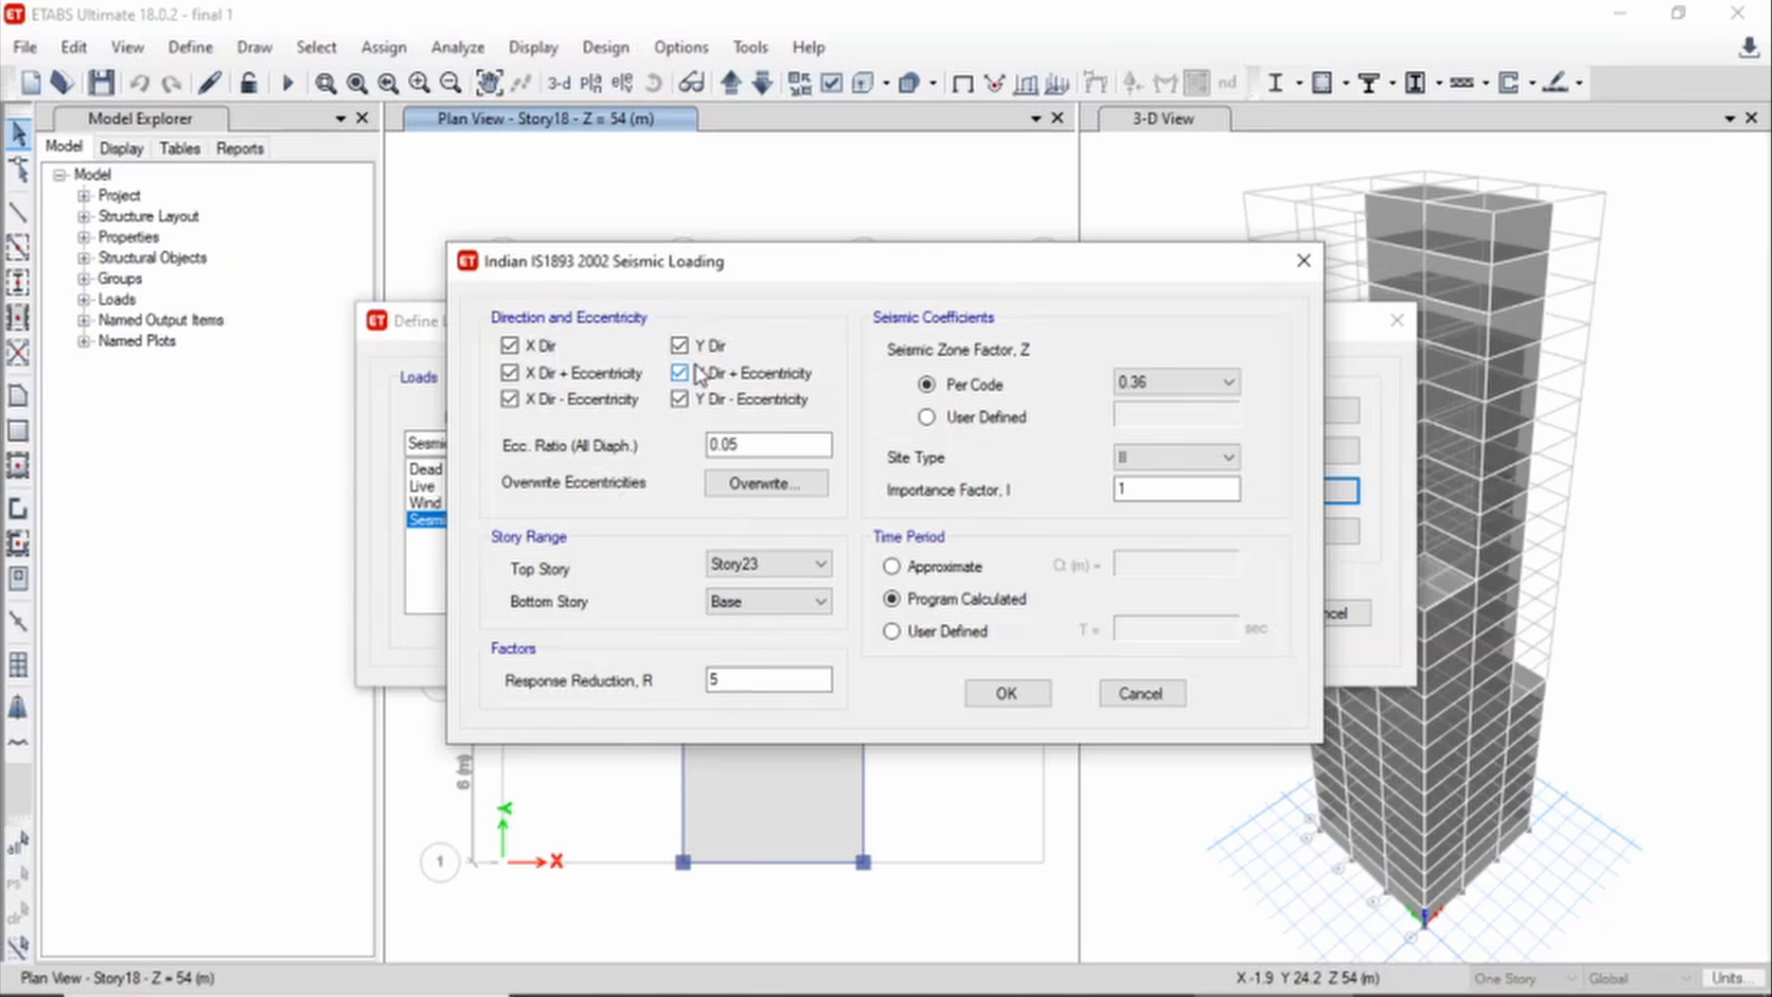
pyautogui.click(509, 373)
pyautogui.click(509, 399)
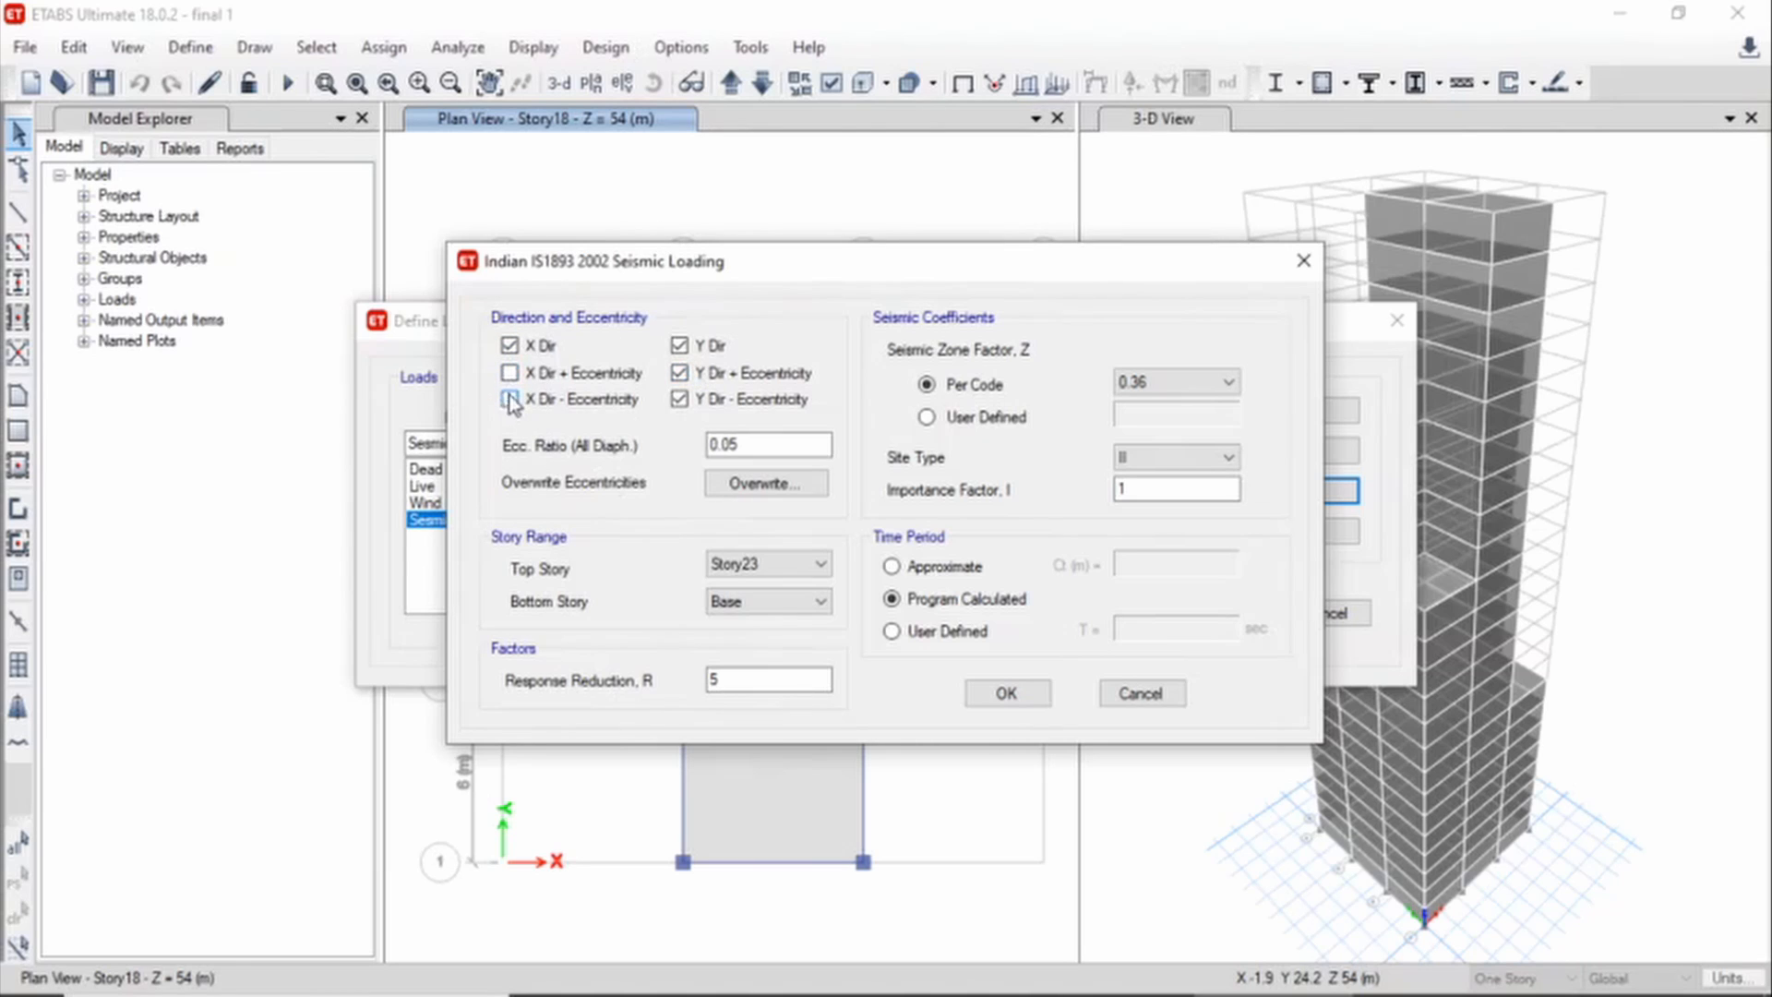
pyautogui.click(679, 372)
pyautogui.click(680, 399)
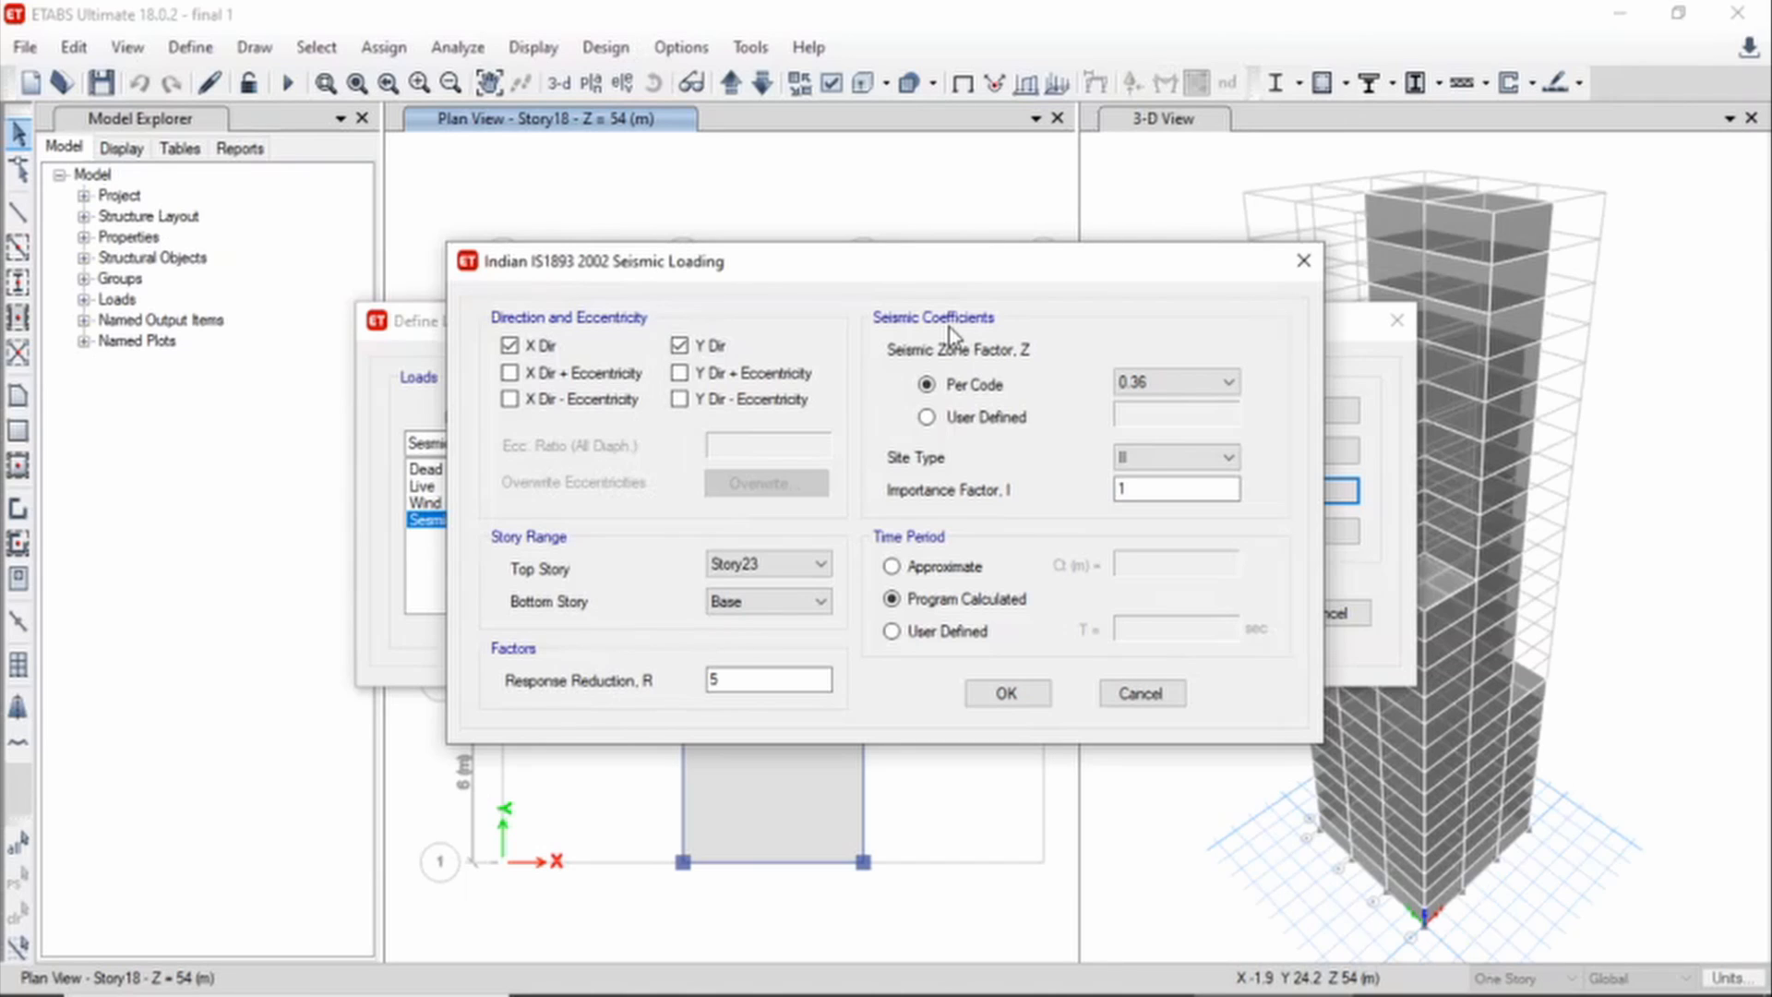
# Set the seismic zone factor to 0.1, site type to II and response reduction to 3, and accept the load patterns
pyautogui.click(1190, 382)
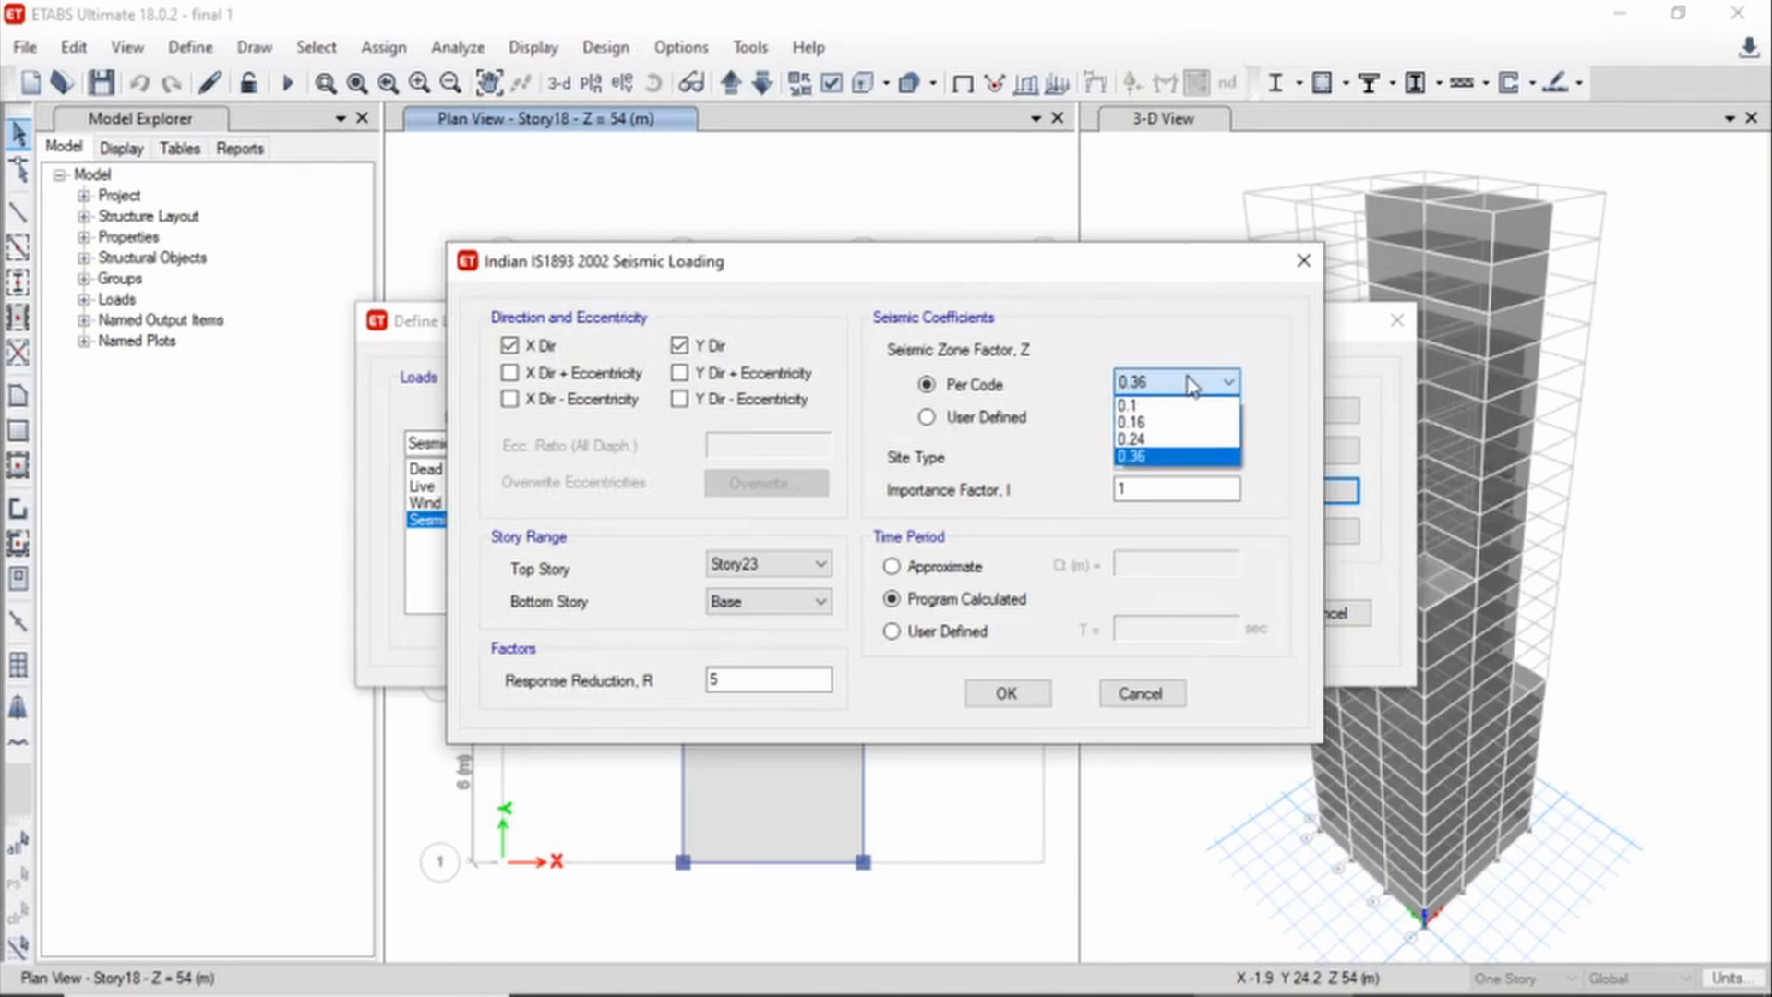
pyautogui.click(1161, 406)
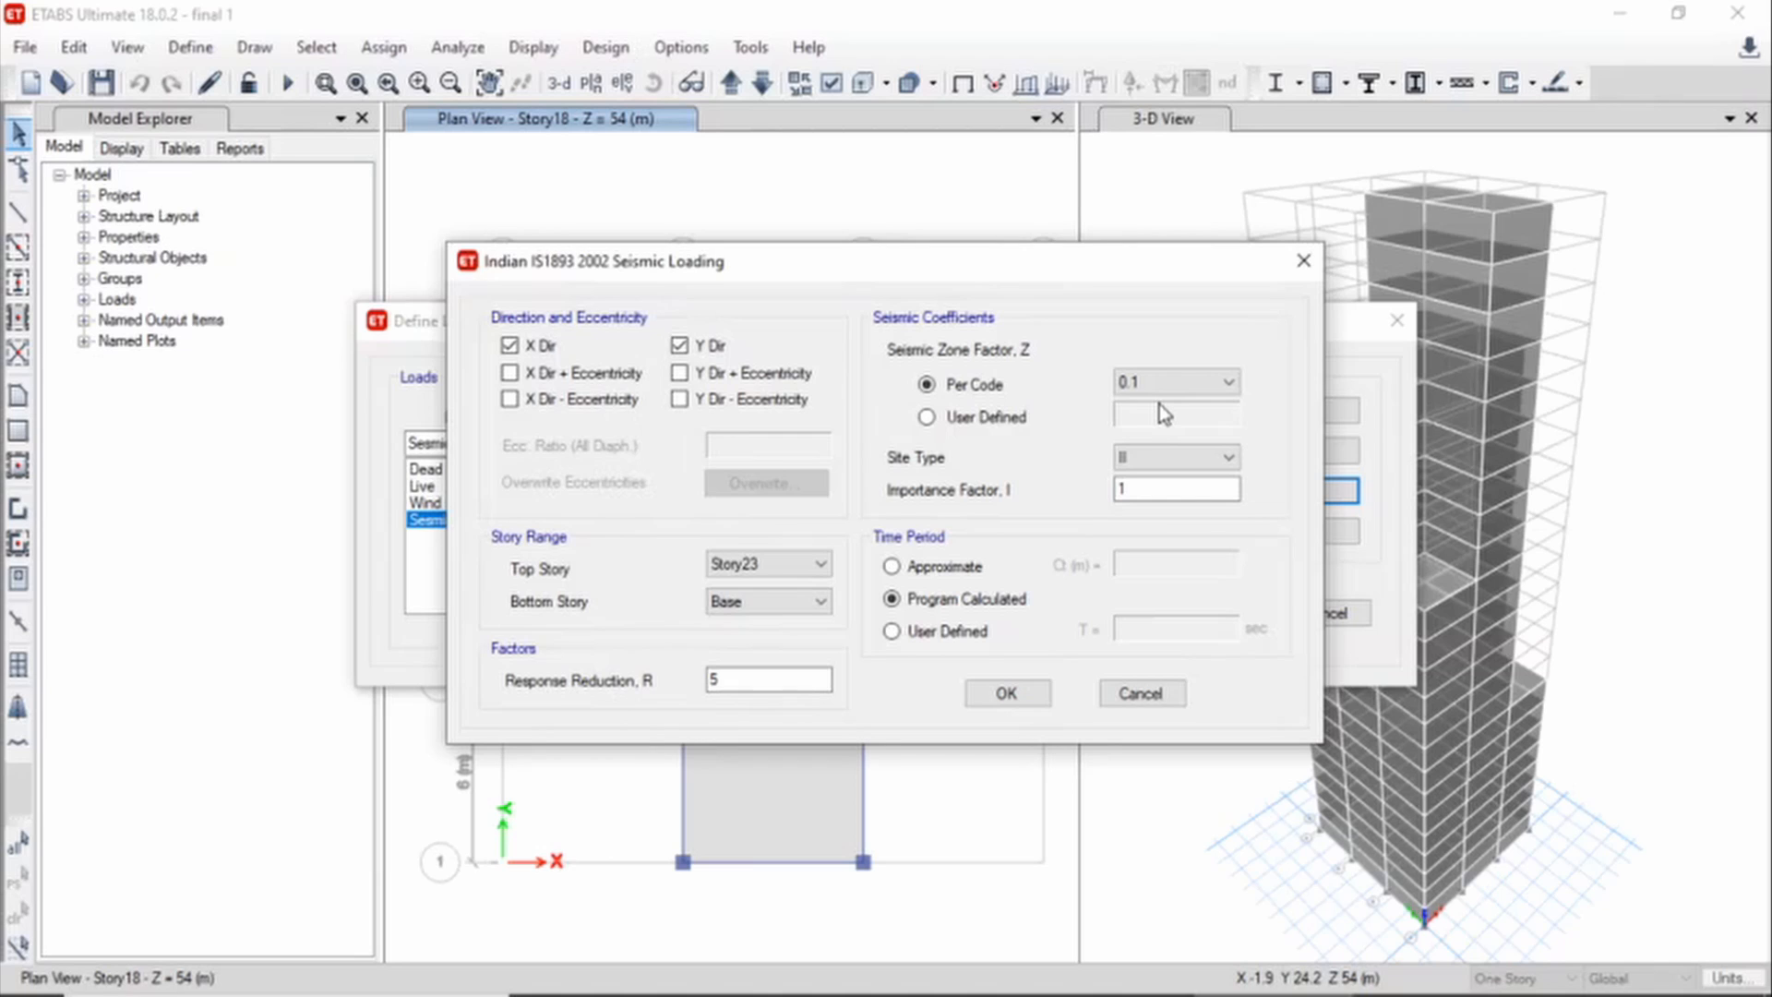
pyautogui.click(1164, 457)
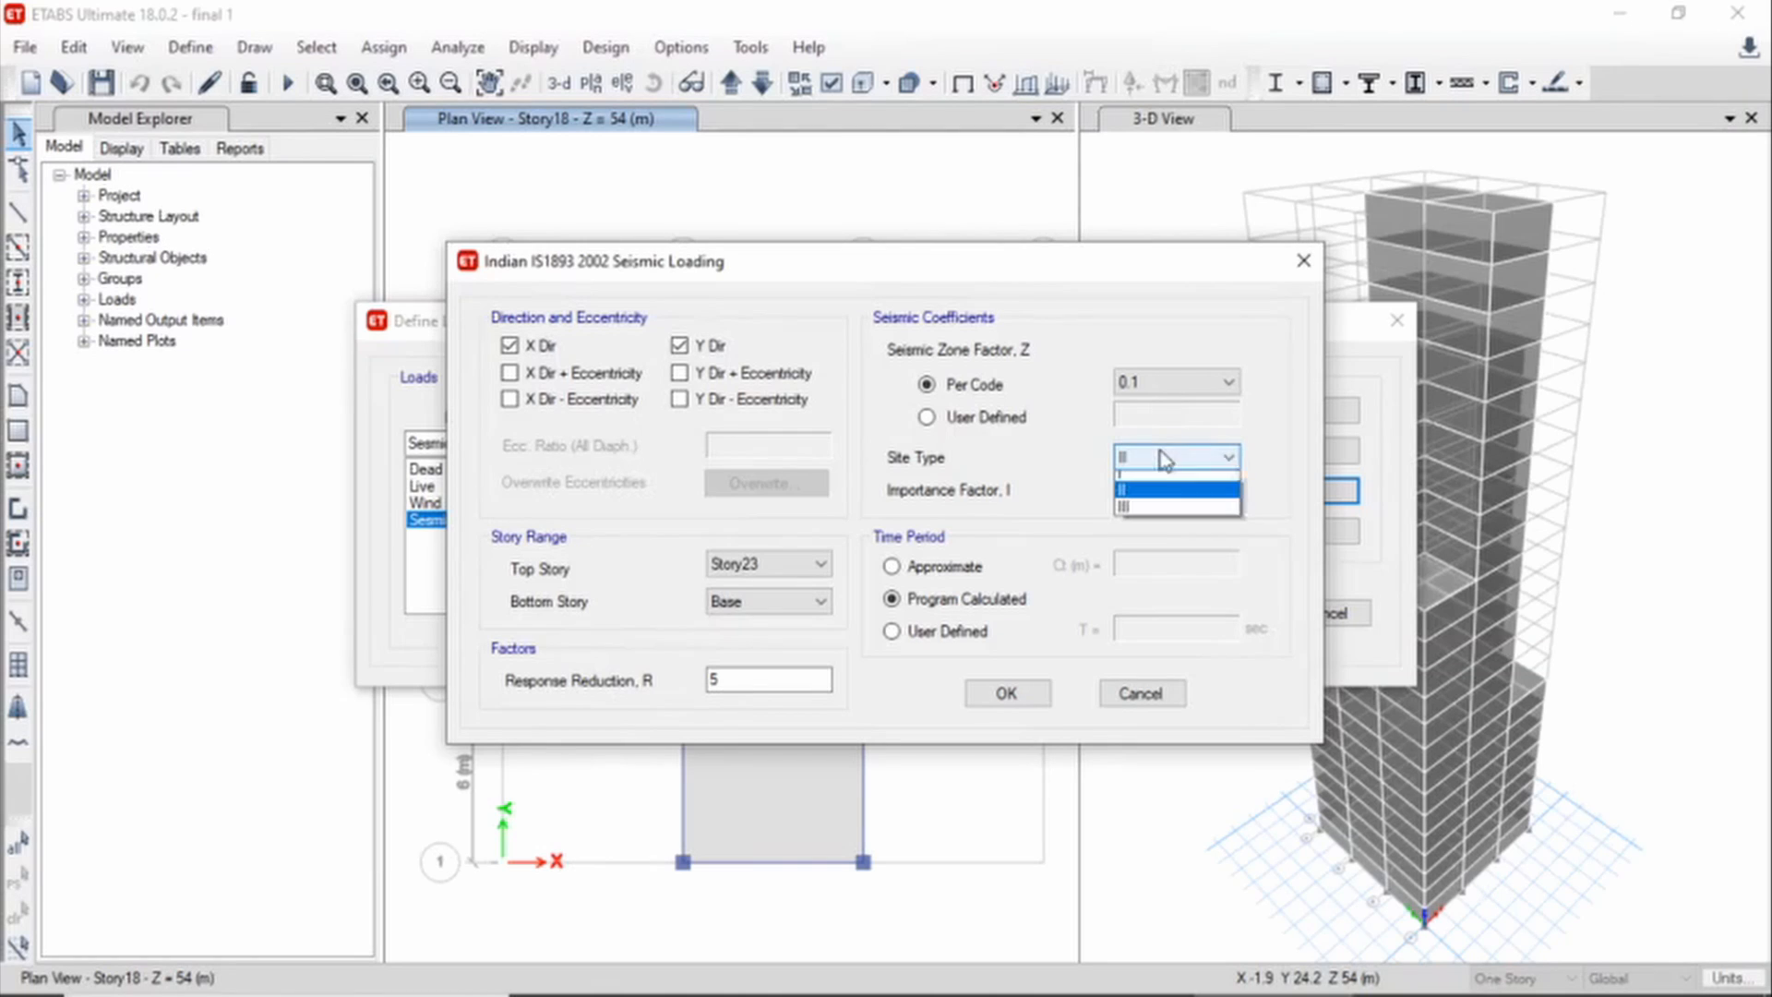
pyautogui.click(1155, 498)
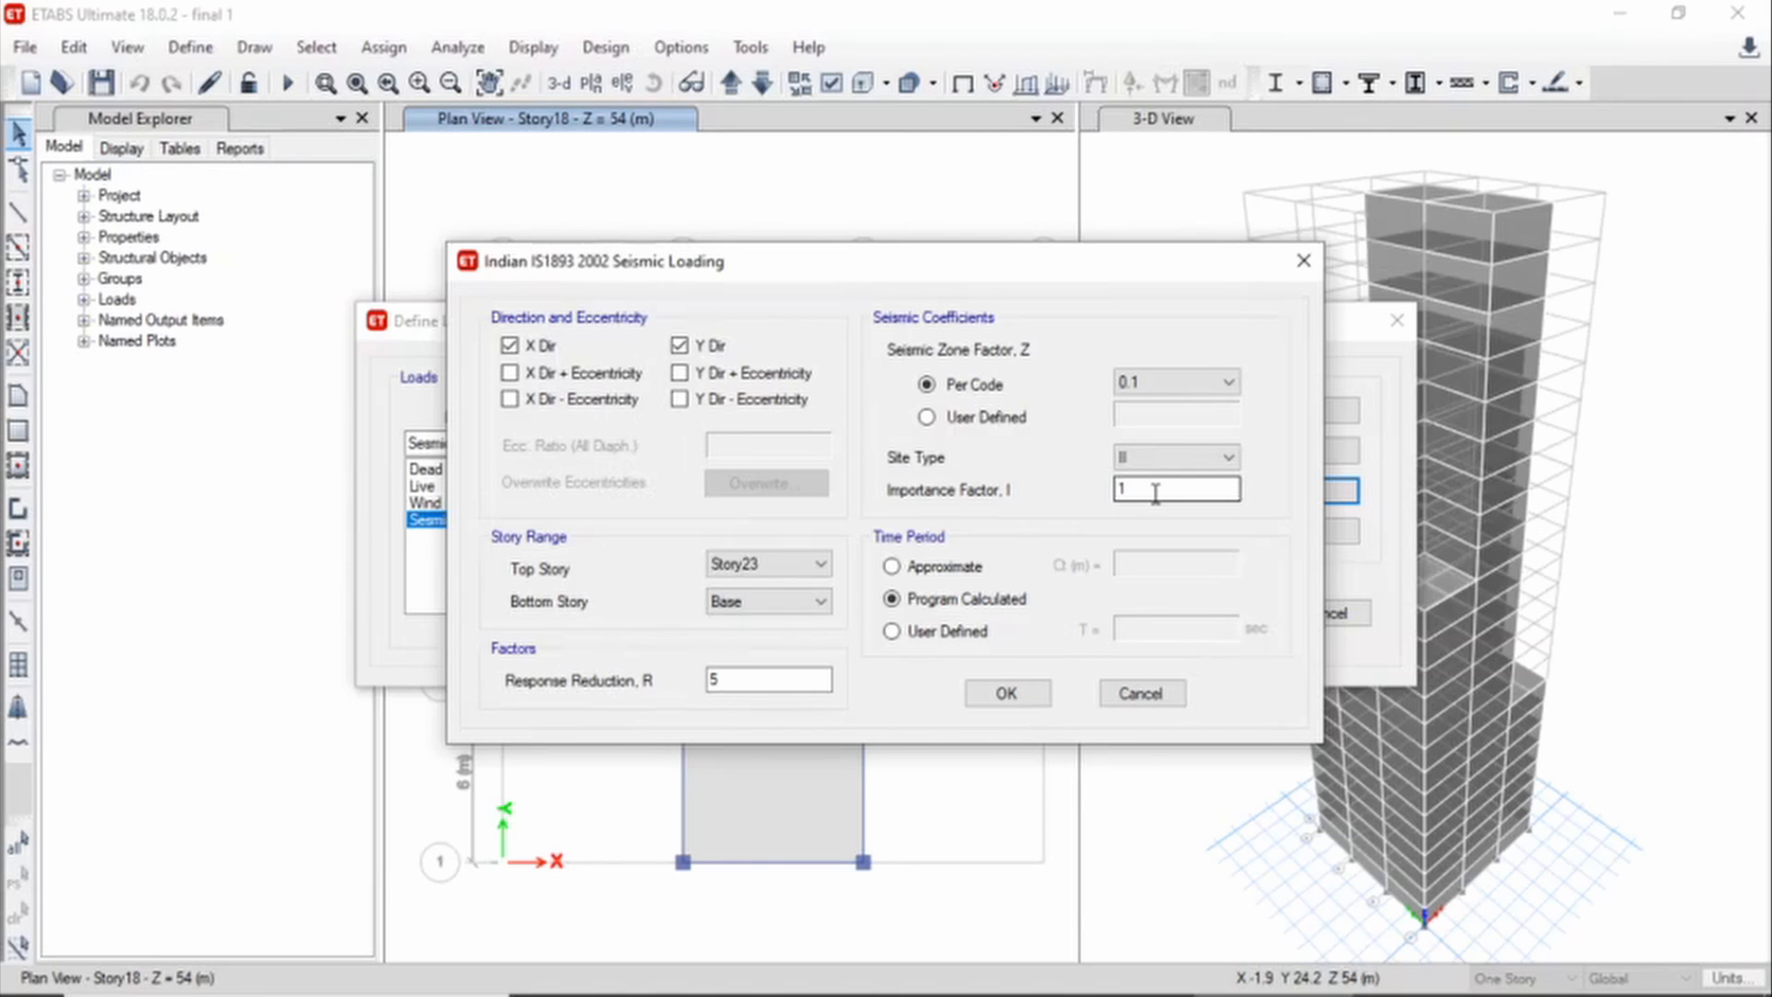
pyautogui.click(1164, 486)
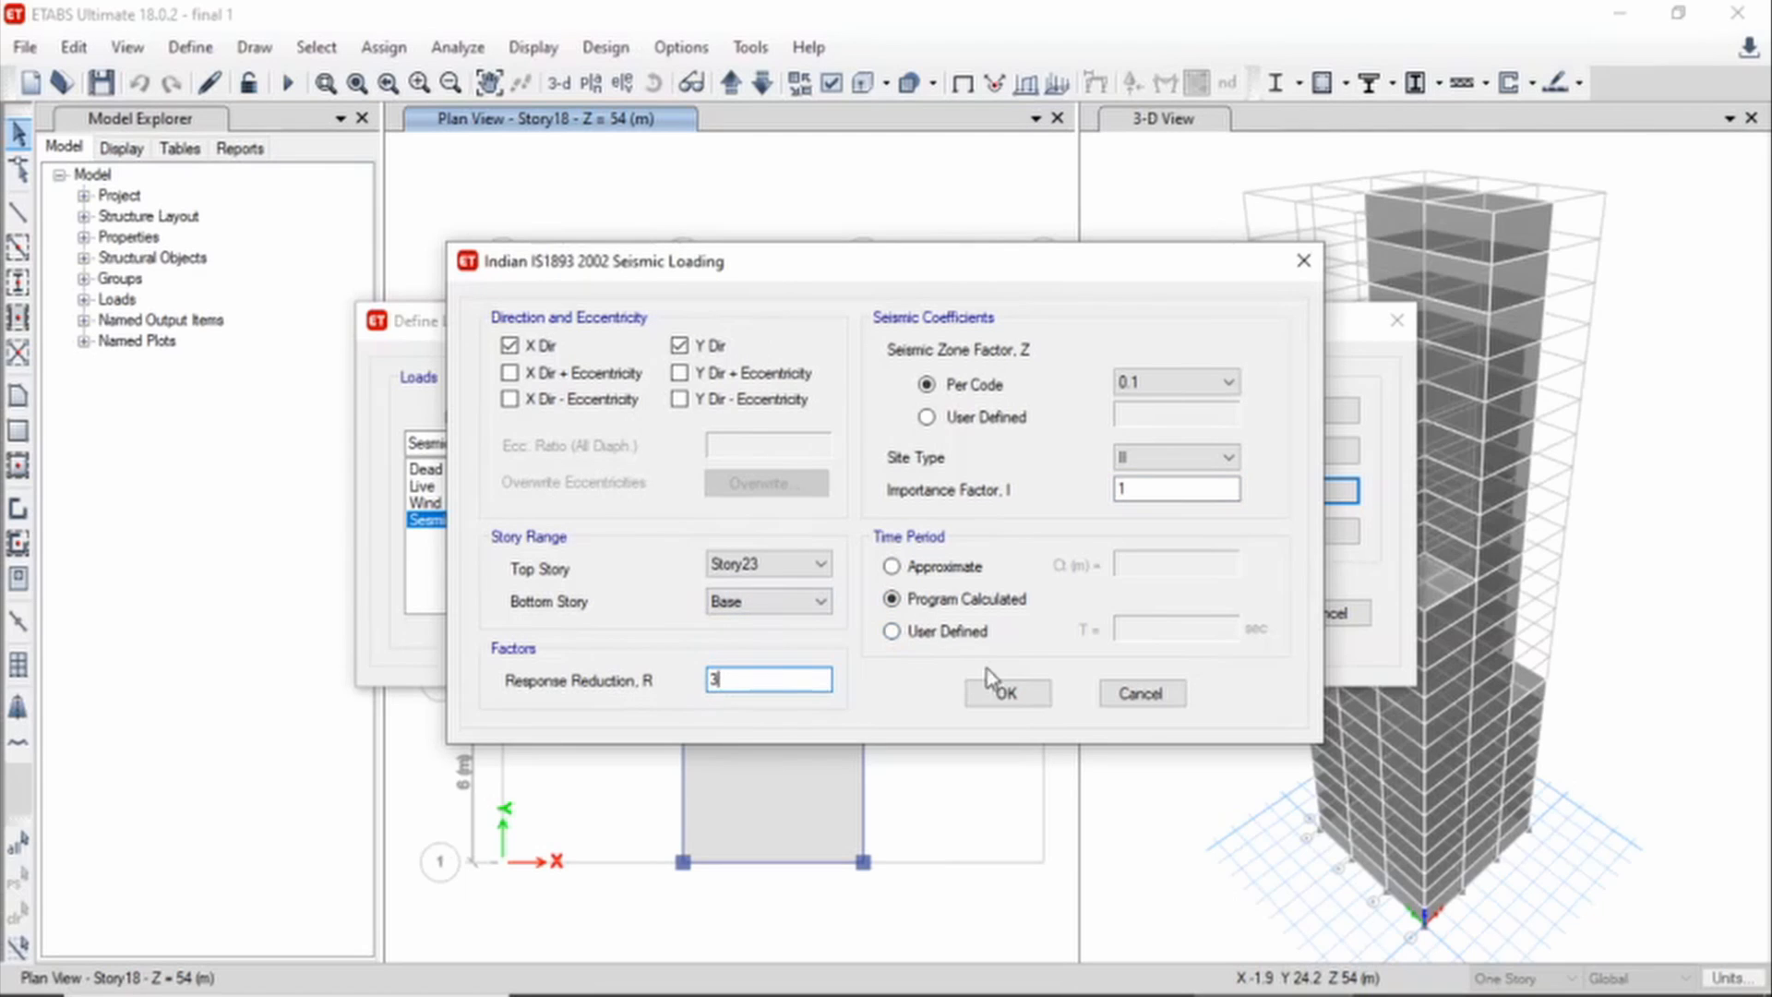
pyautogui.click(1005, 693)
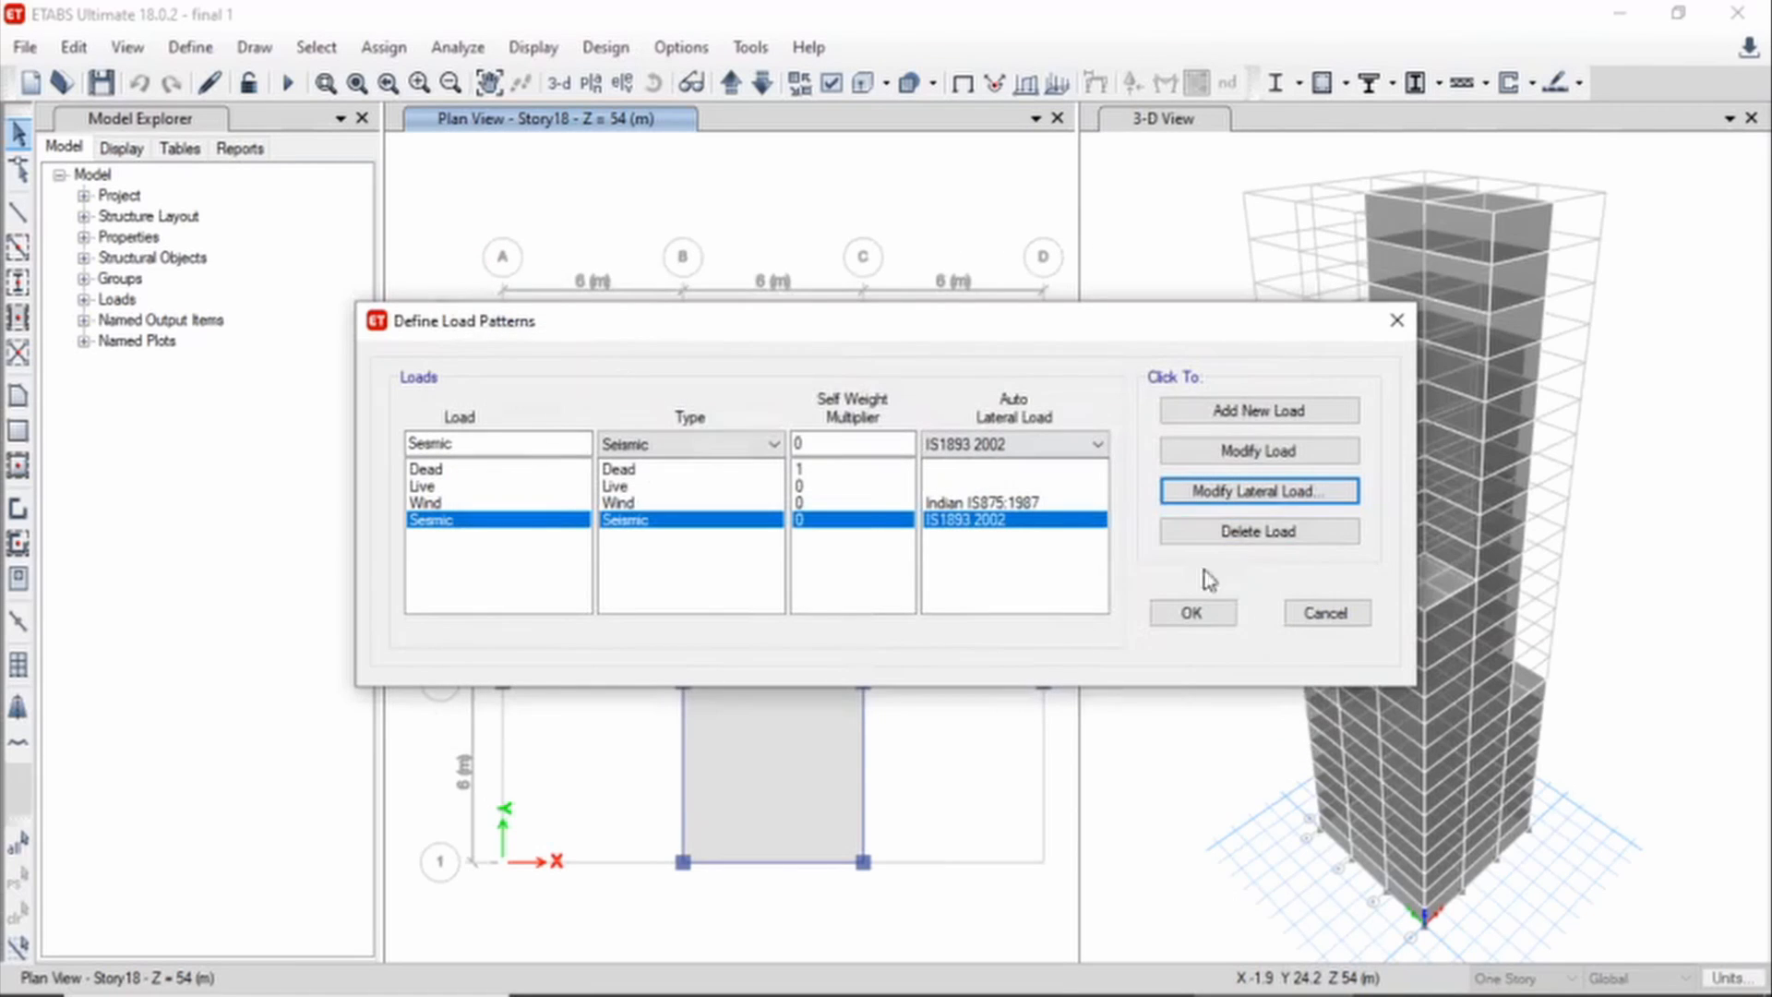
pyautogui.click(1200, 614)
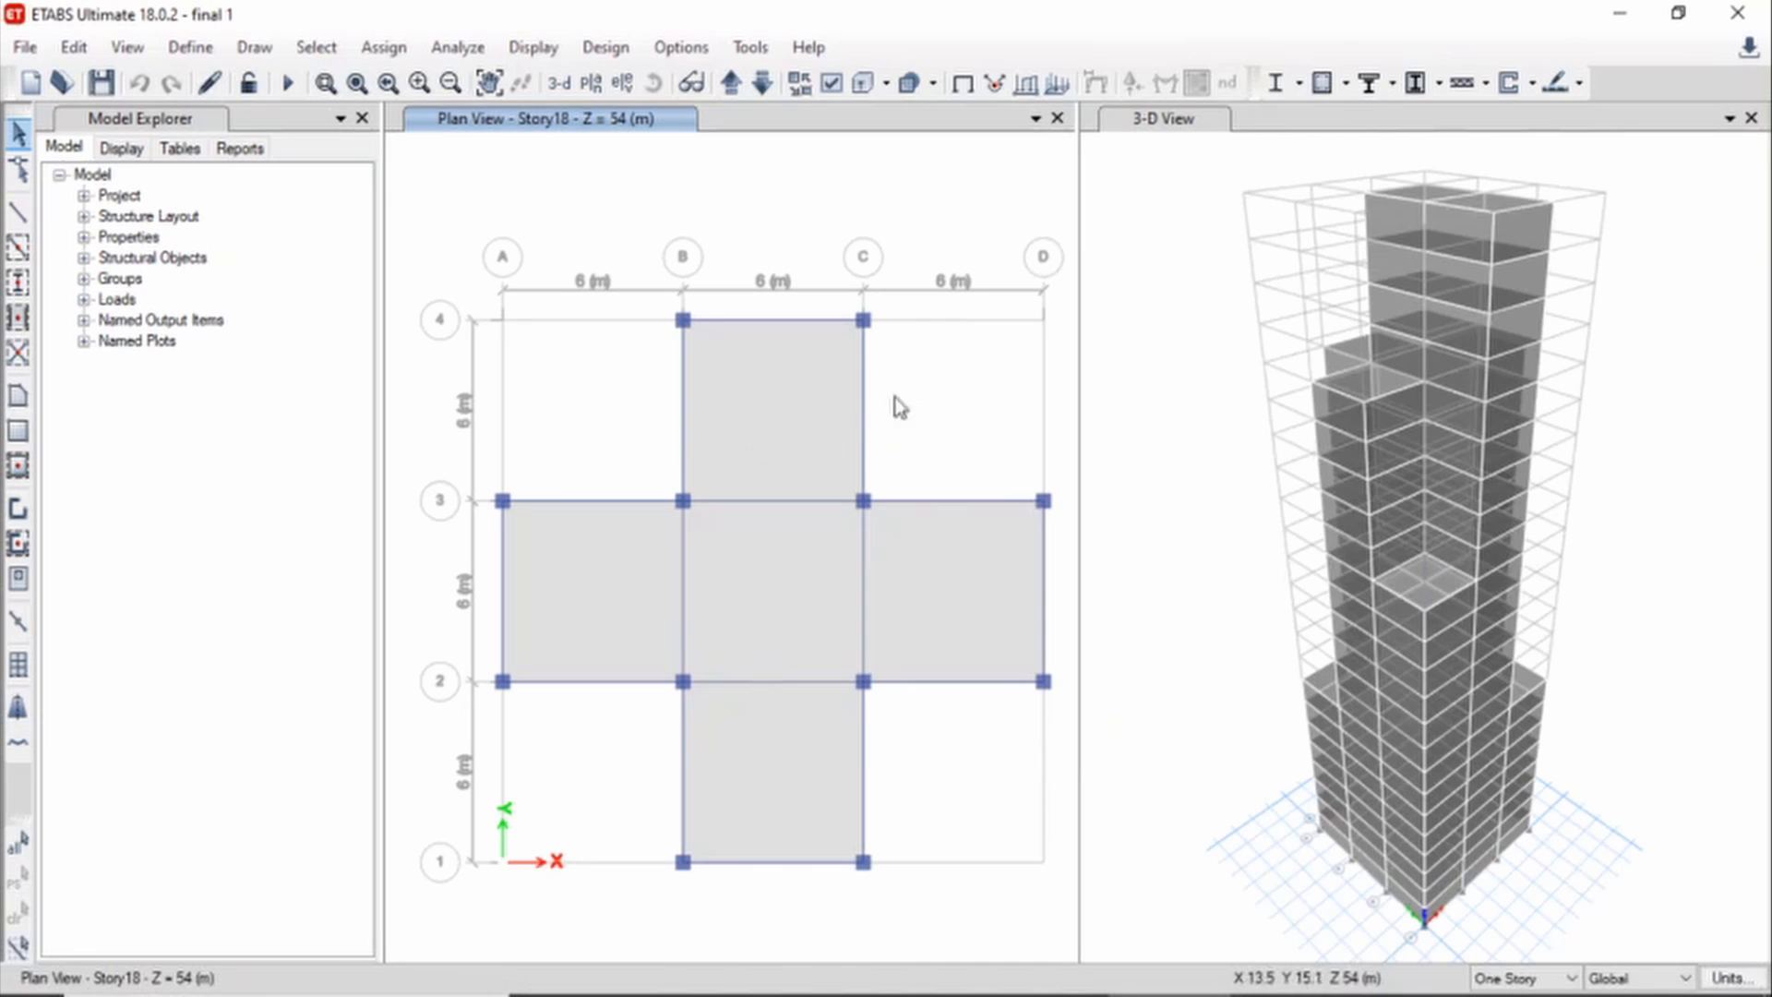
# Review the defined load combinations and the design types available for default combinations
pyautogui.click(188, 48)
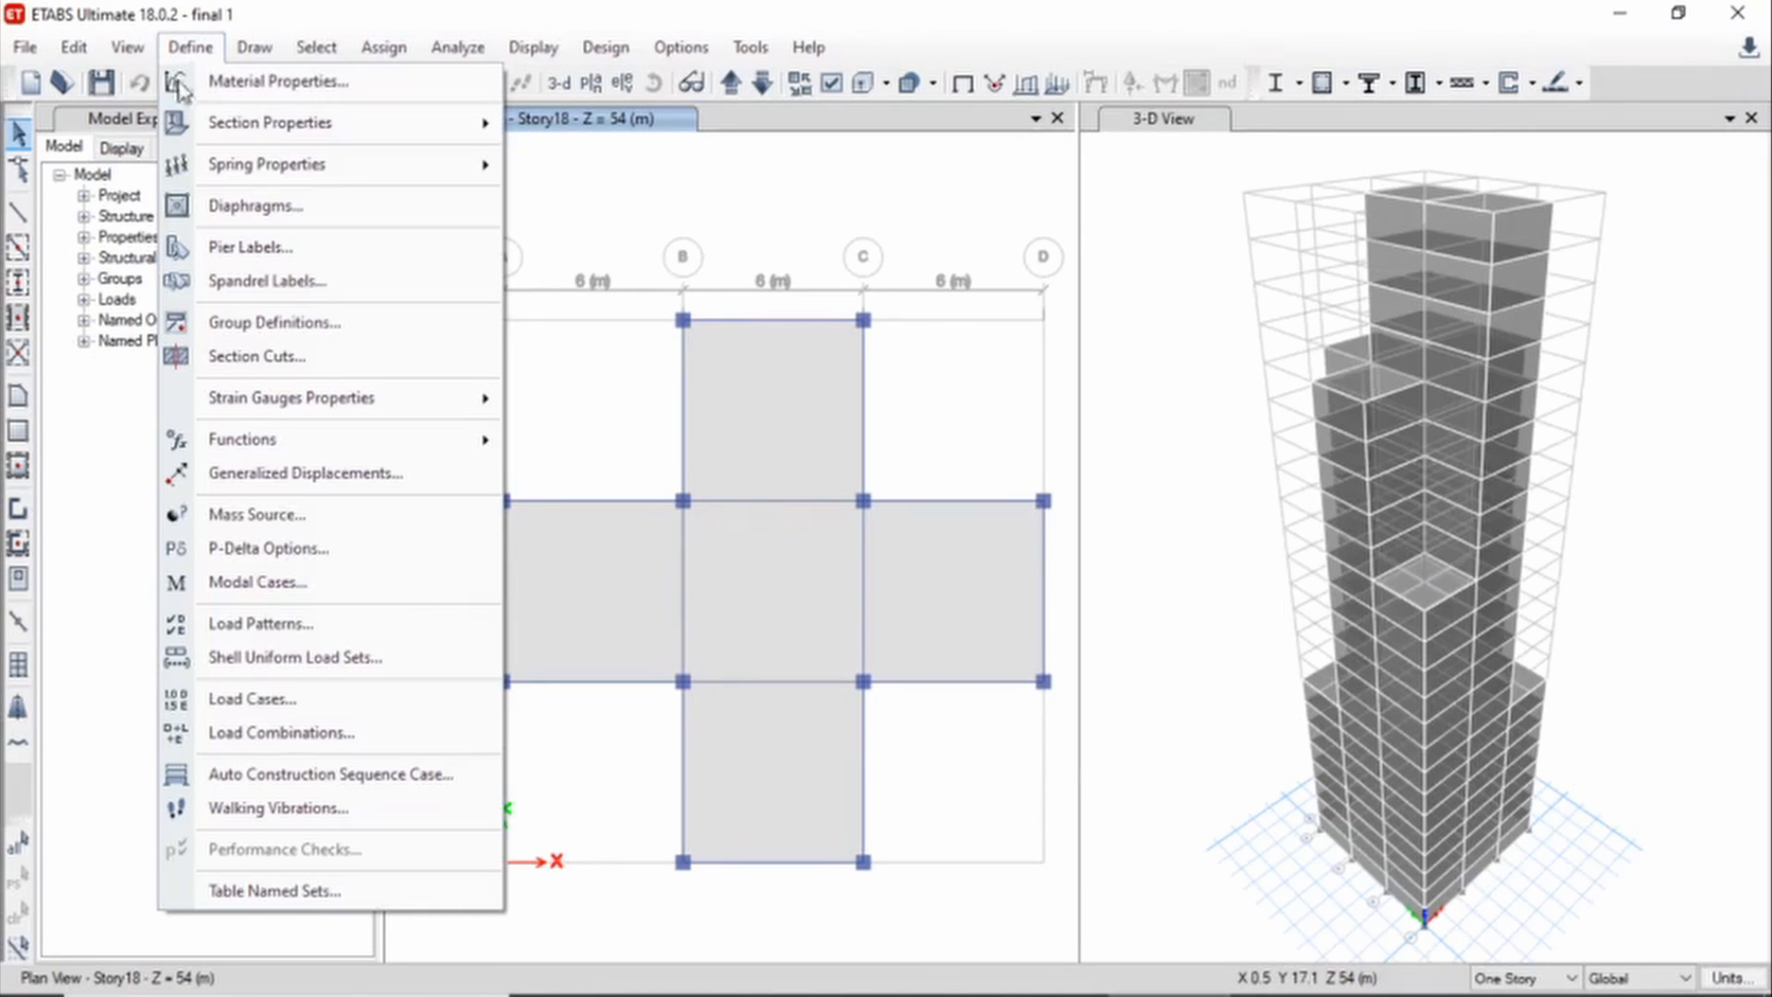
pyautogui.click(255, 733)
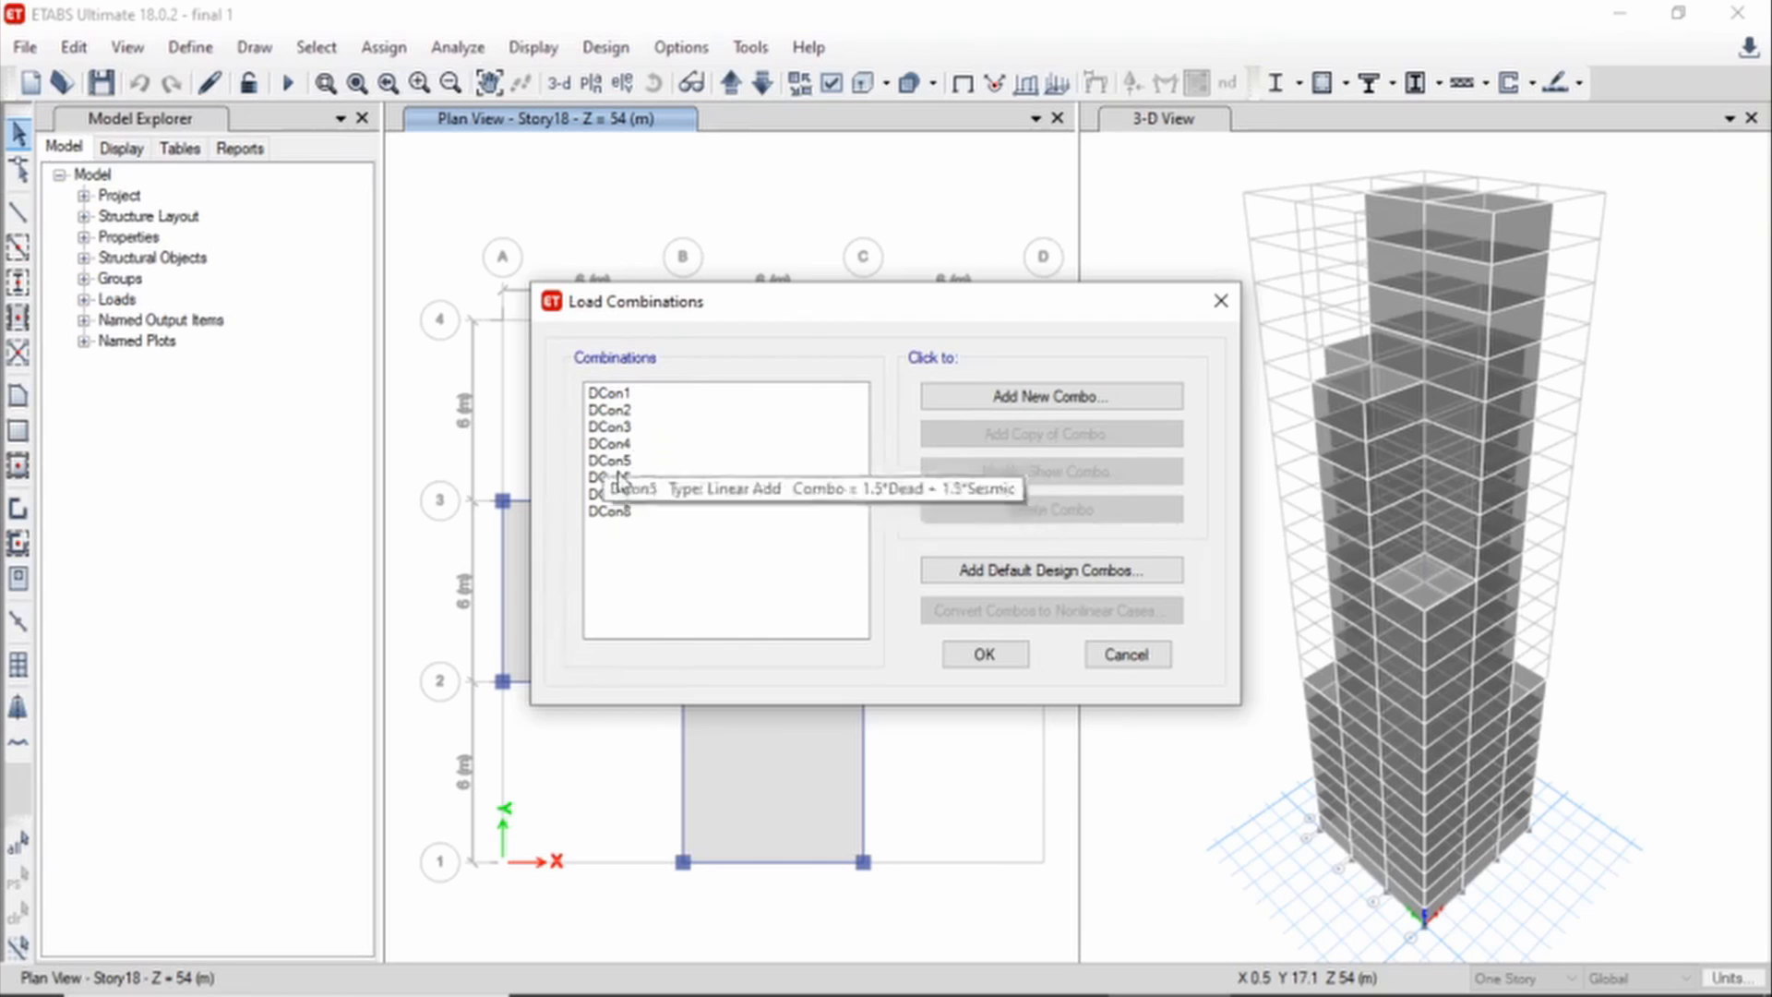
pyautogui.click(1076, 572)
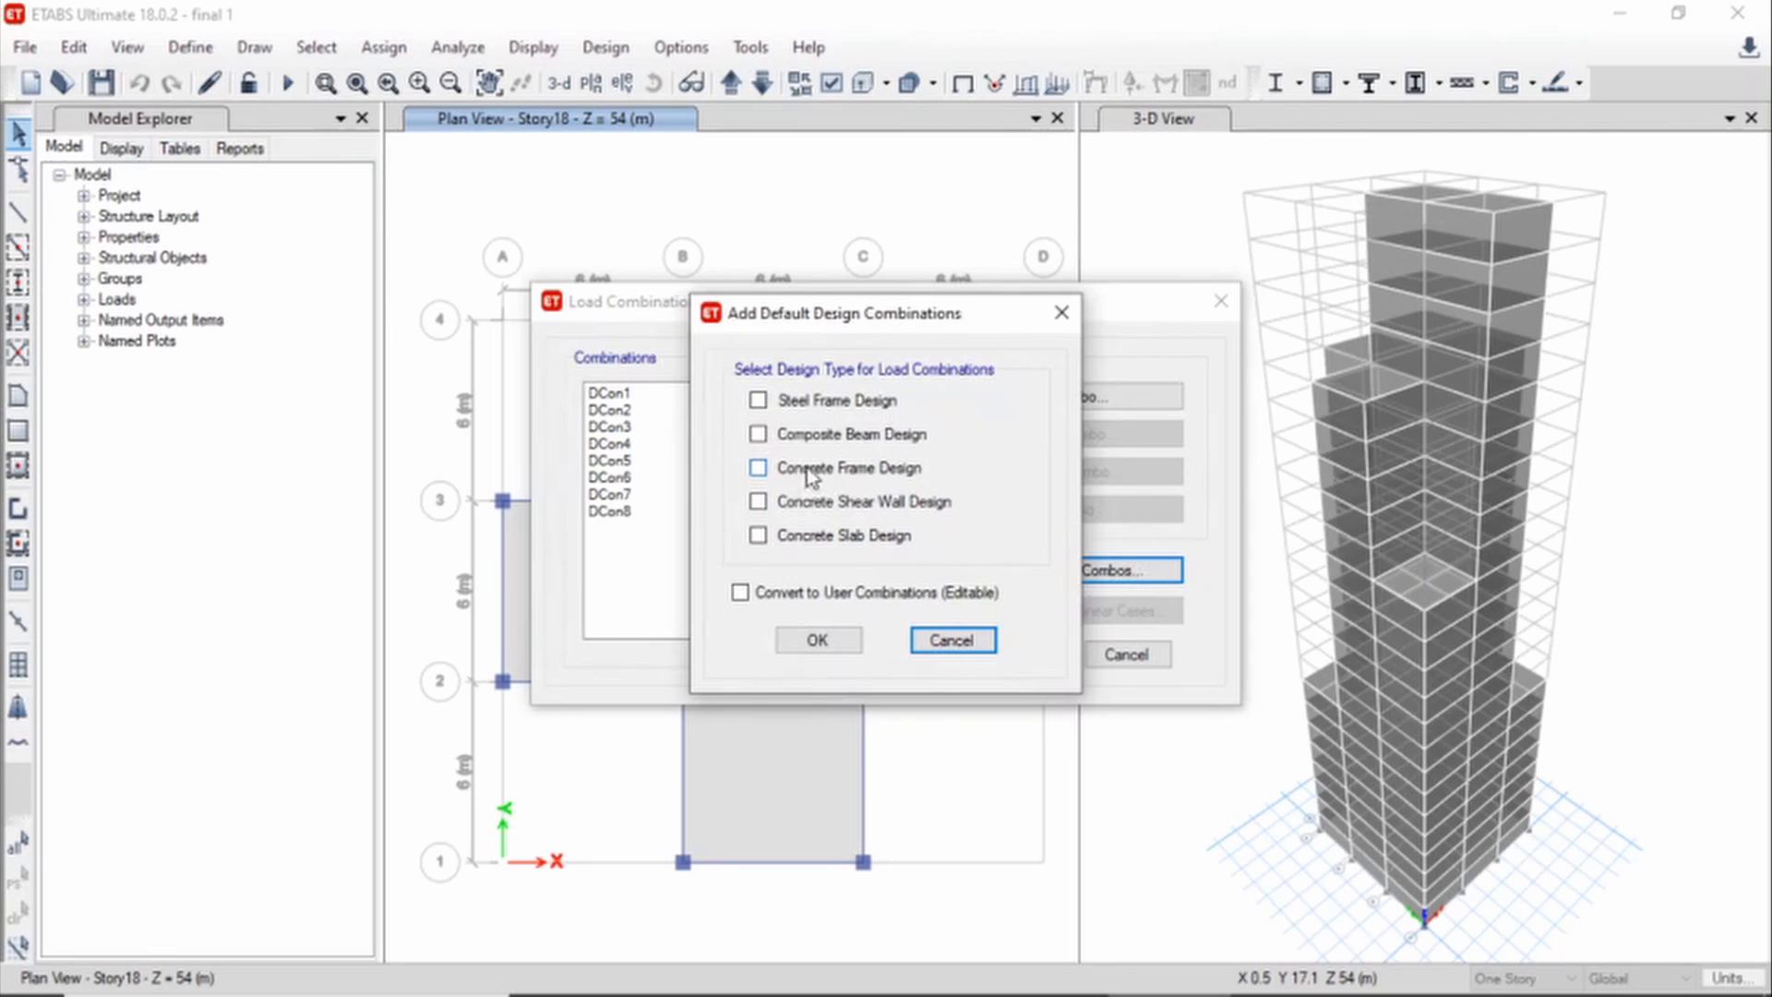
pyautogui.click(949, 644)
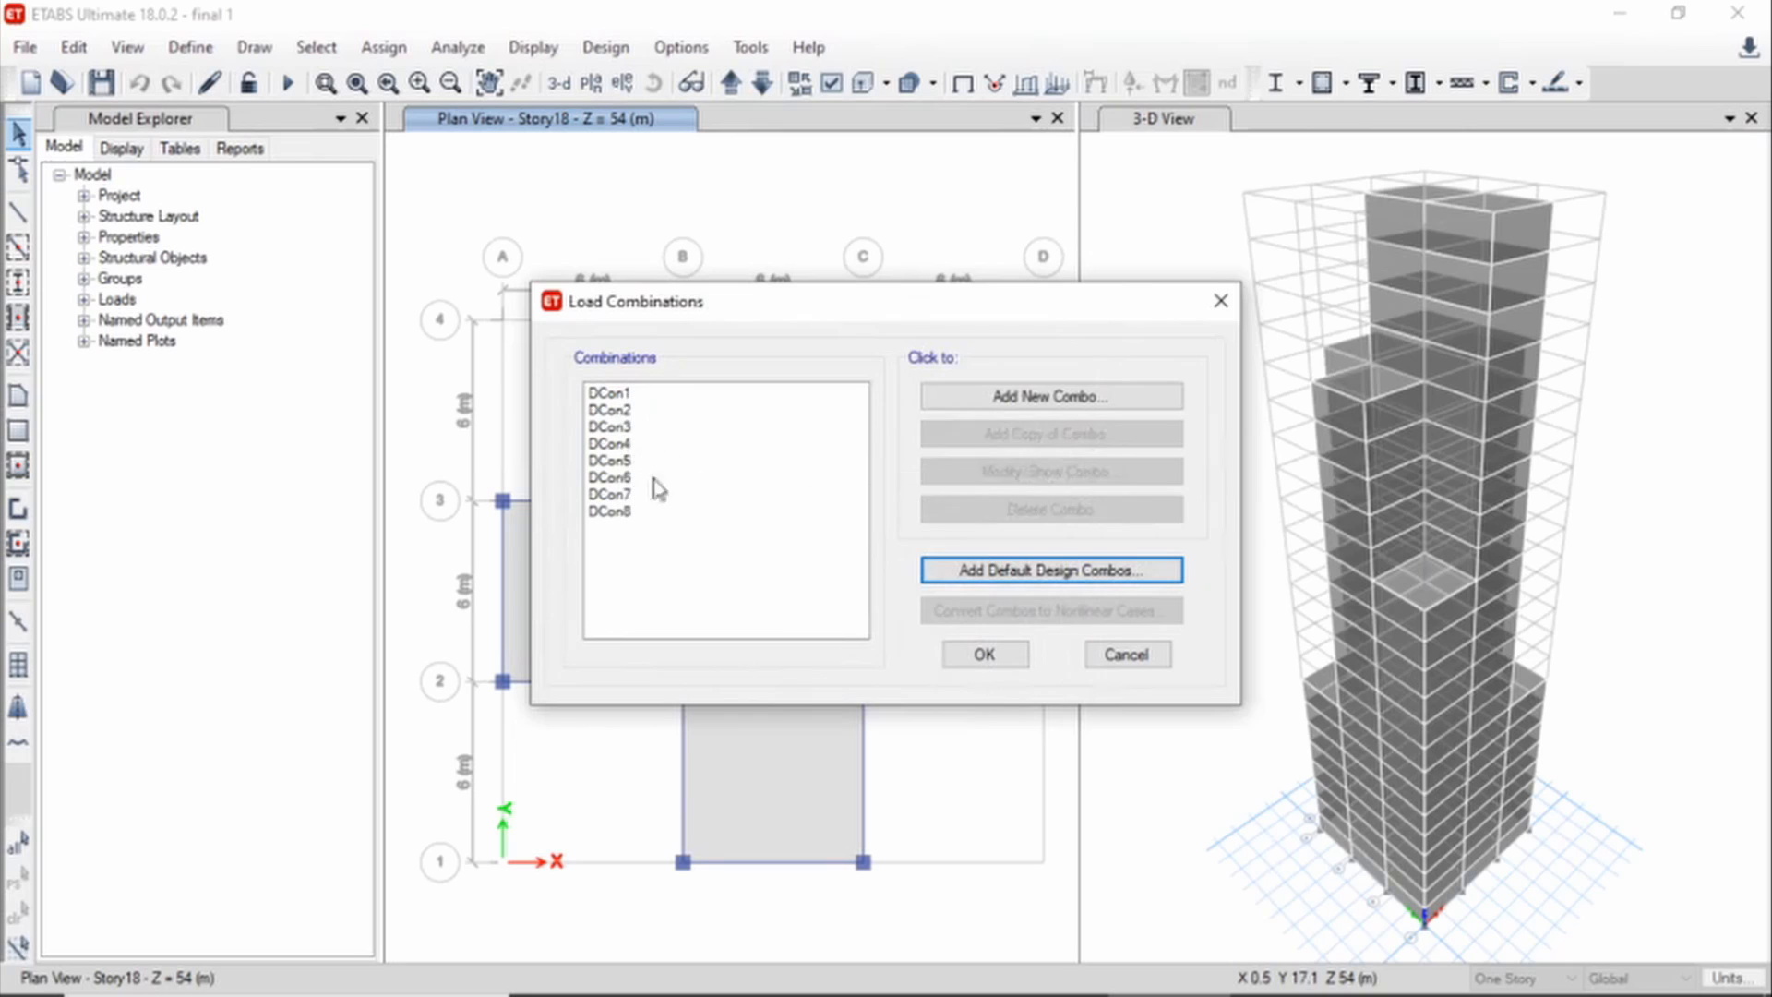
pyautogui.click(985, 655)
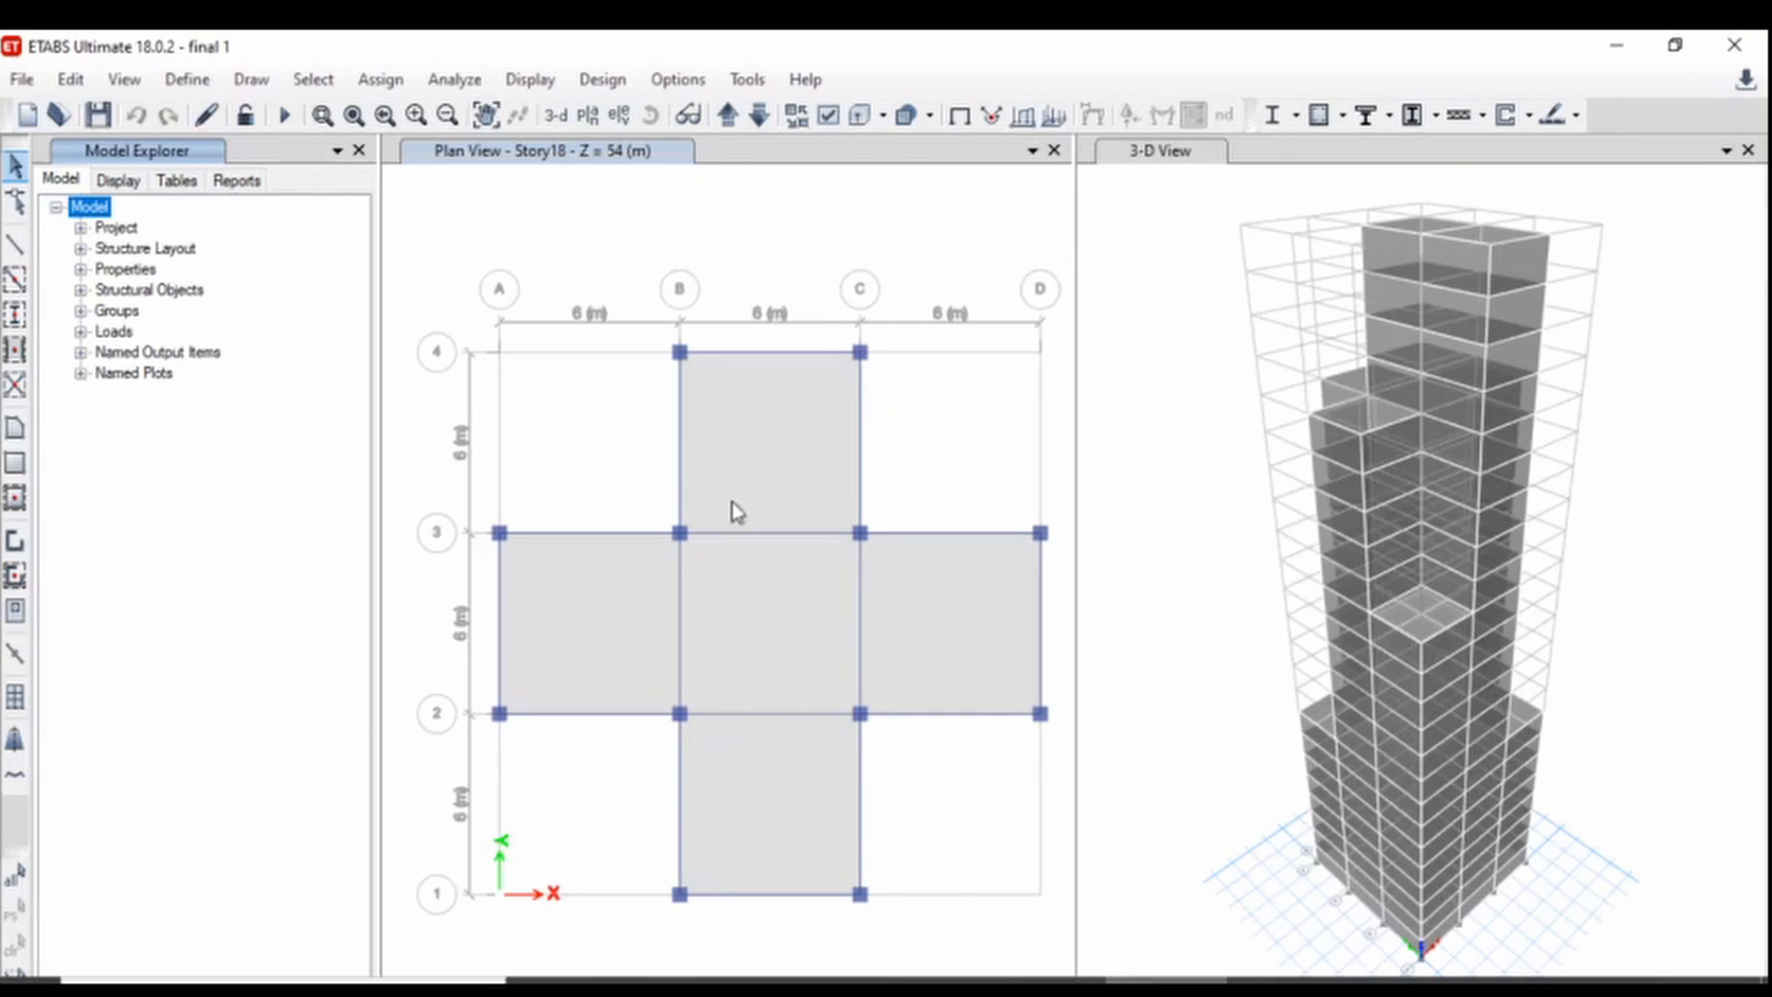
# Run the analysis for the Modal, Dead, Live and Sesmic load cases and inspect the dead load displacements in 3-D
pyautogui.click(454, 80)
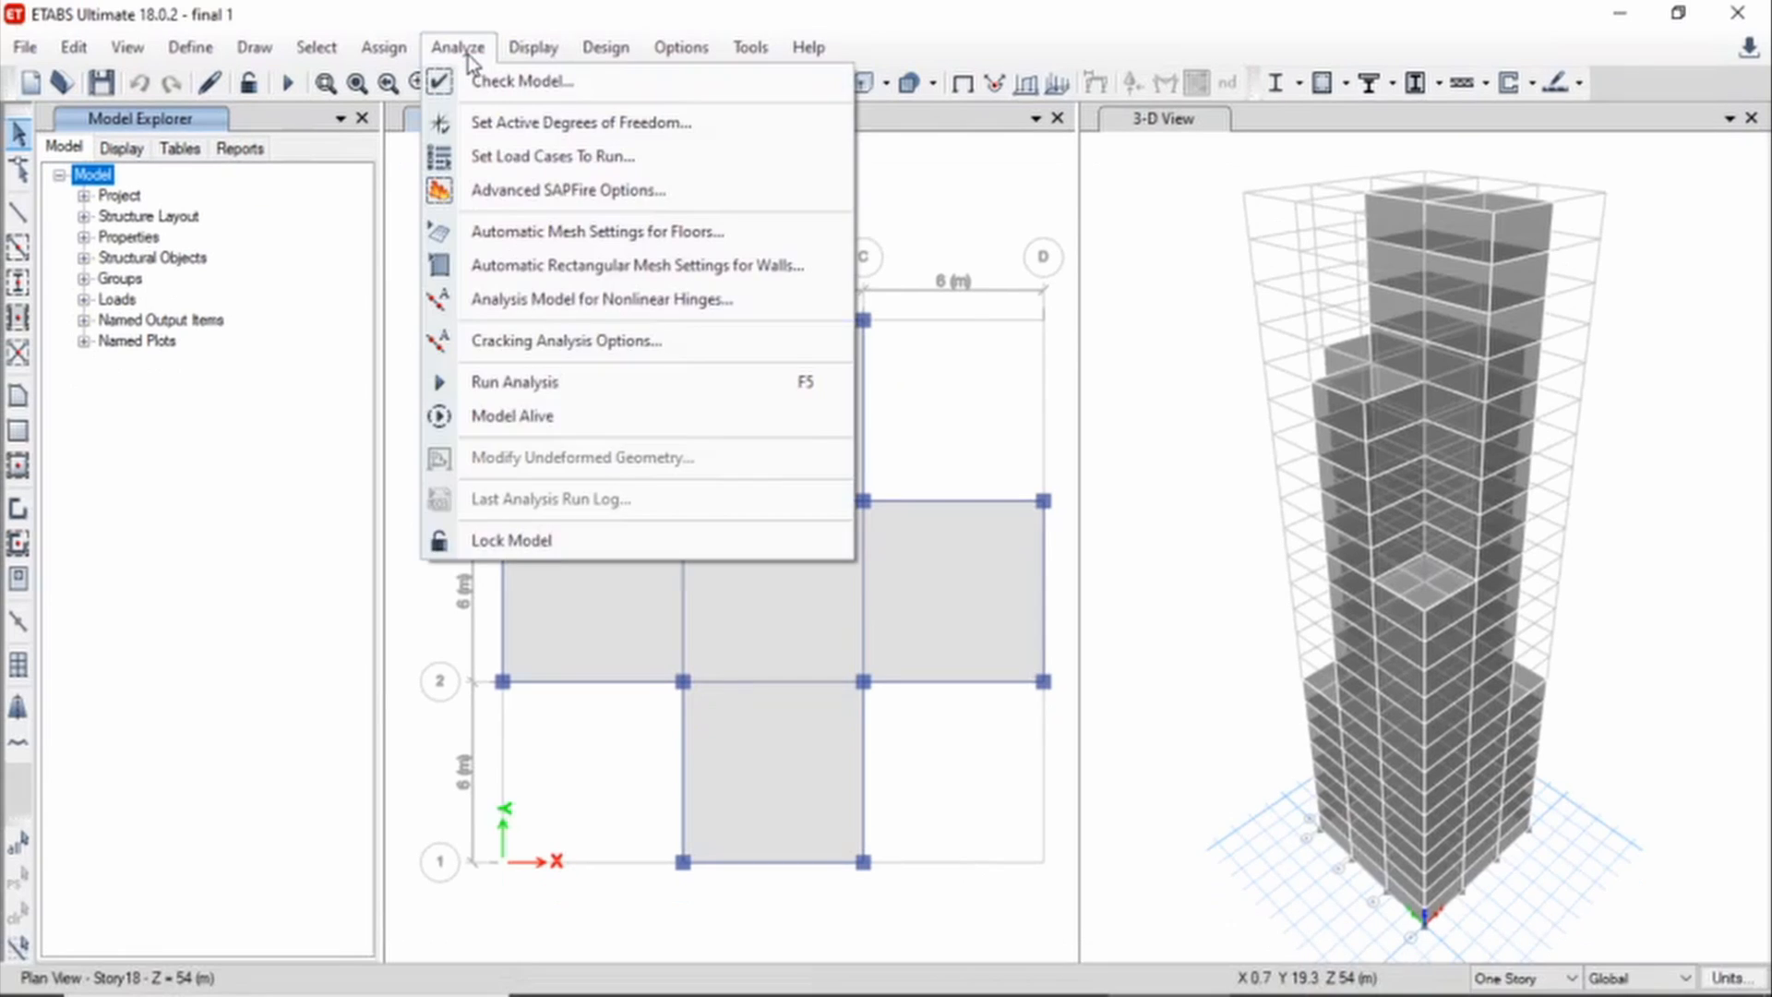
pyautogui.click(534, 159)
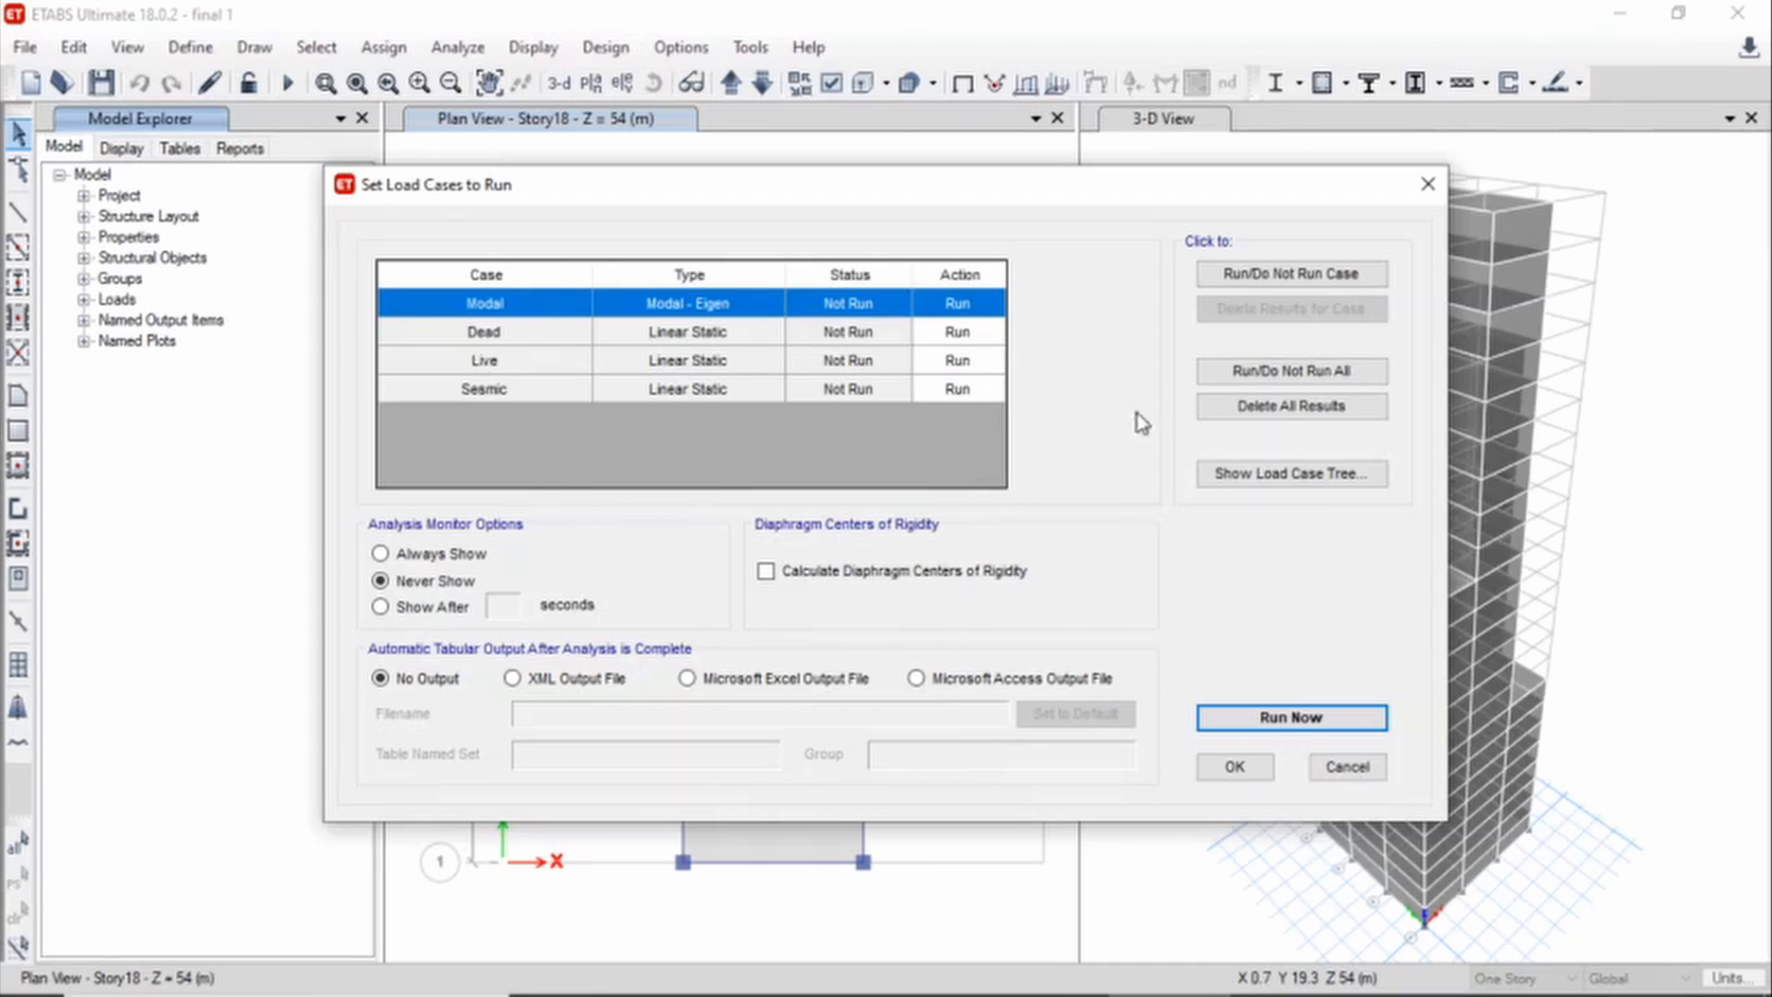
pyautogui.click(1289, 719)
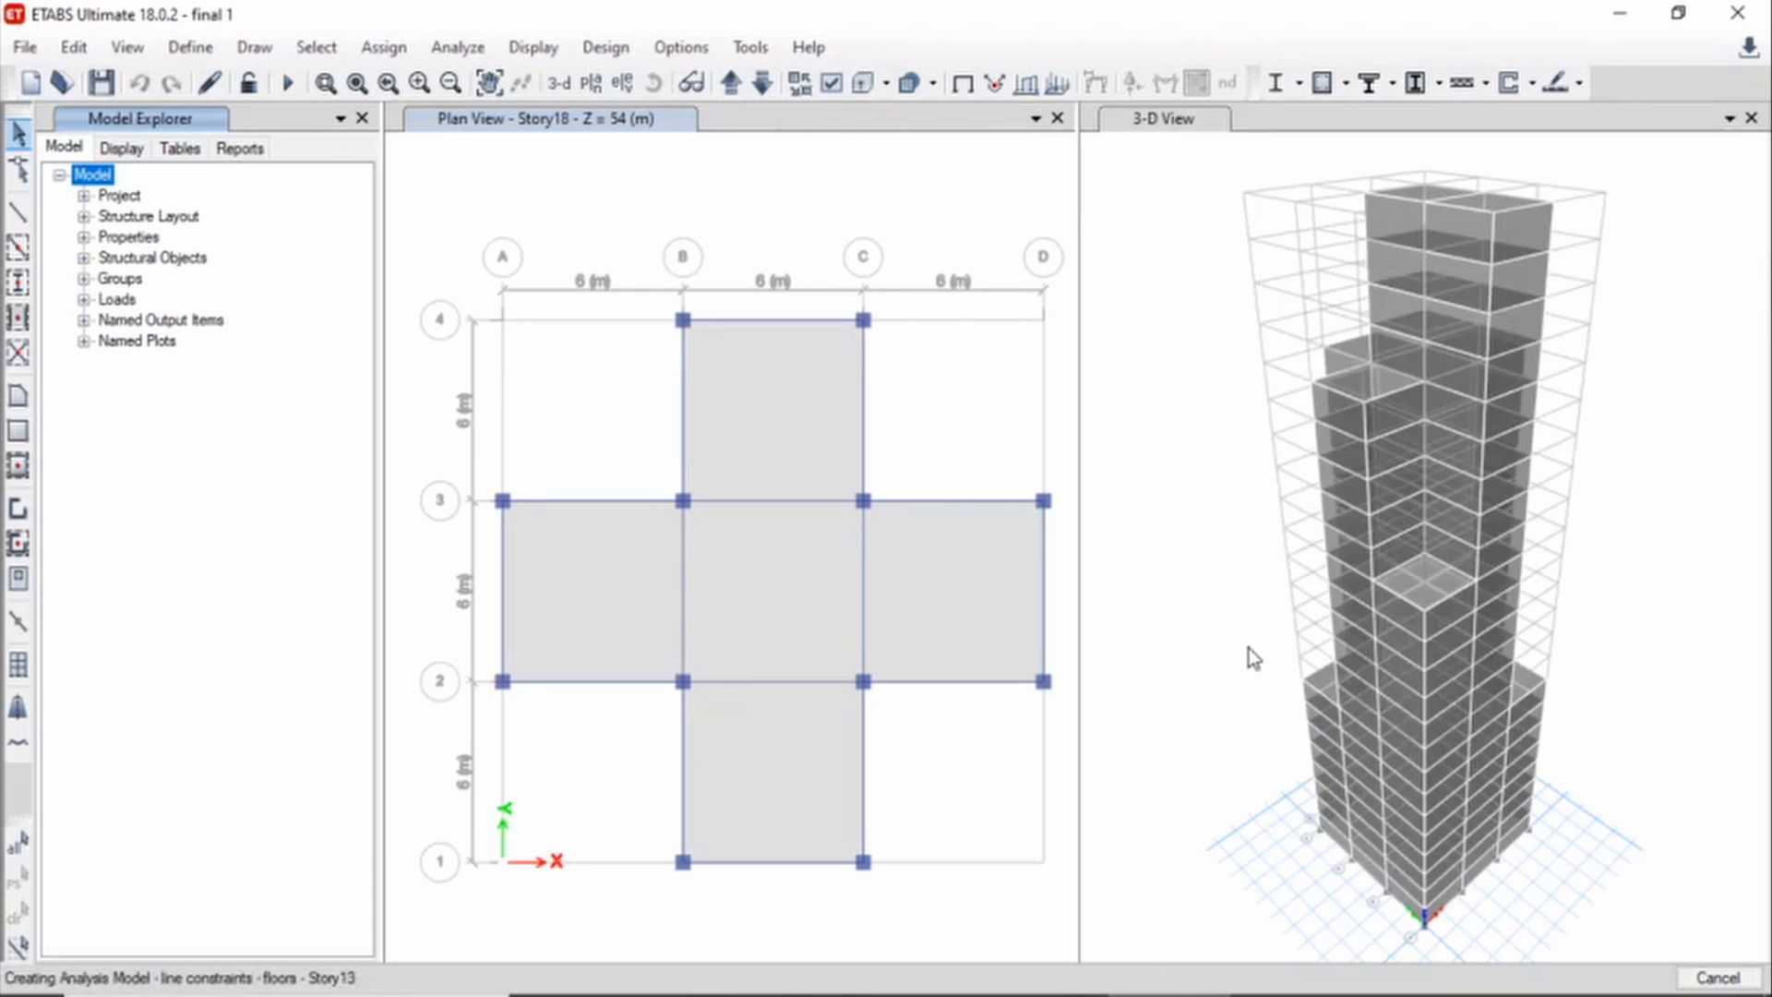
pyautogui.rightClick(1362, 539)
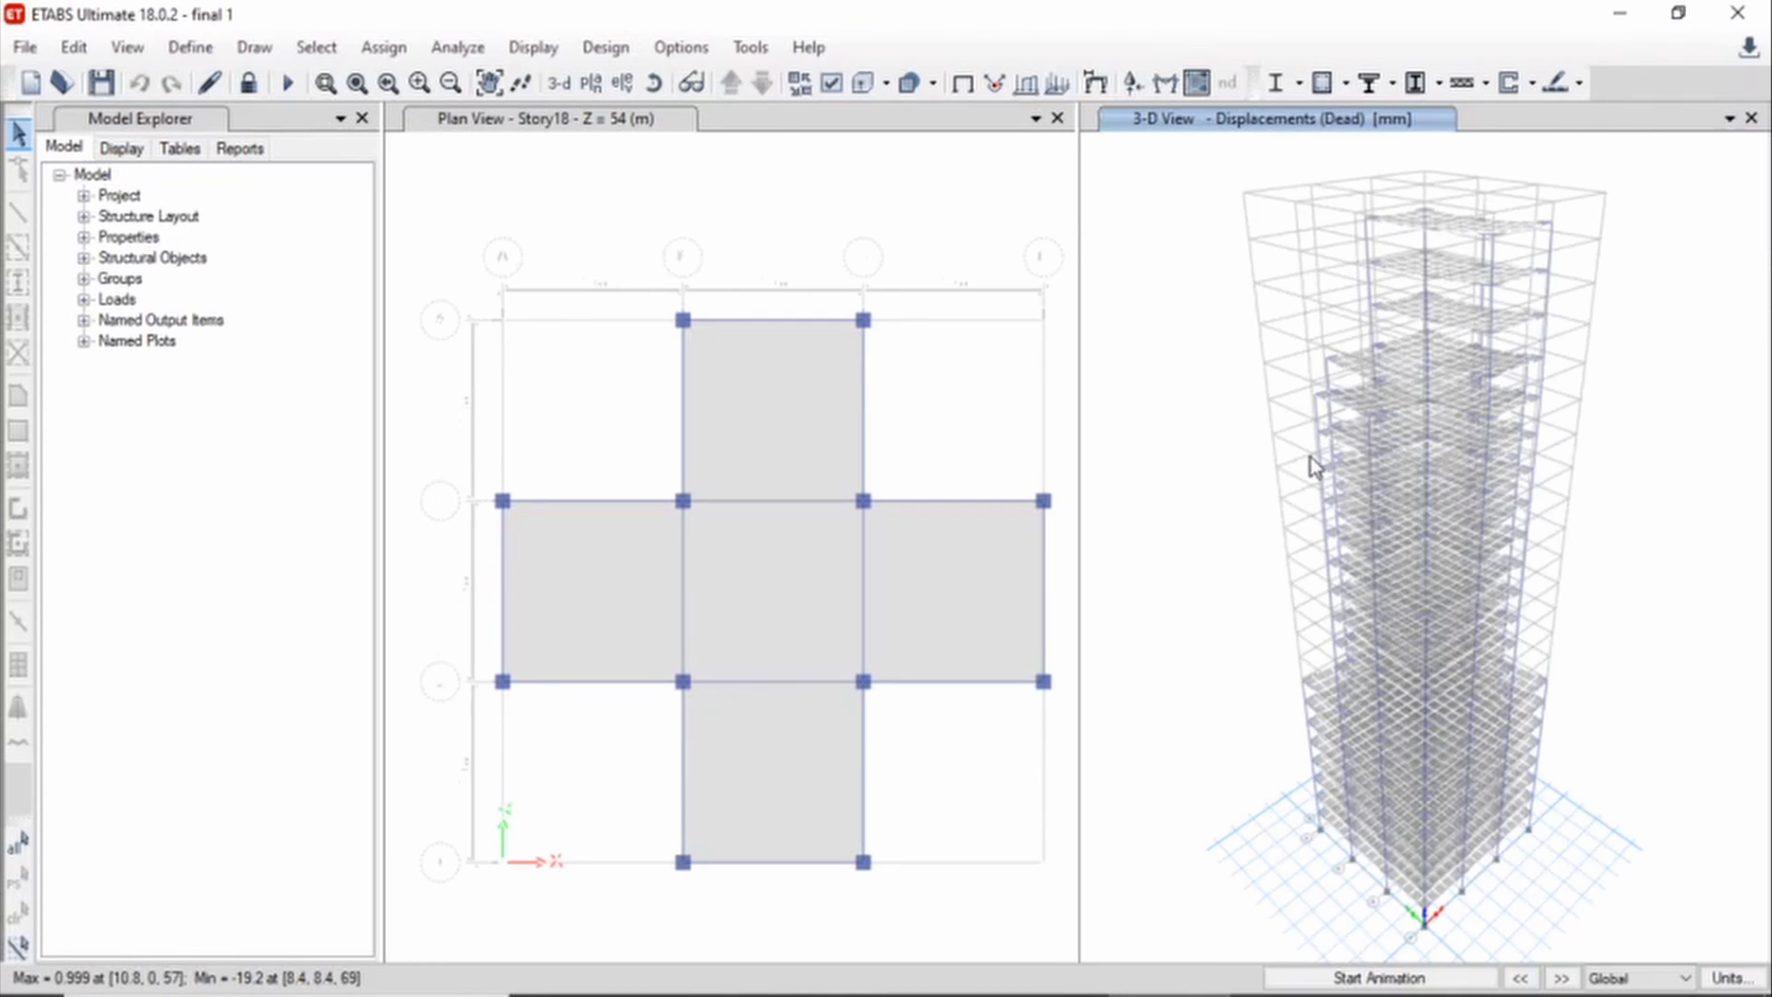
pyautogui.moveTo(1403, 171); pyautogui.dragTo(1367, 664, button='right')
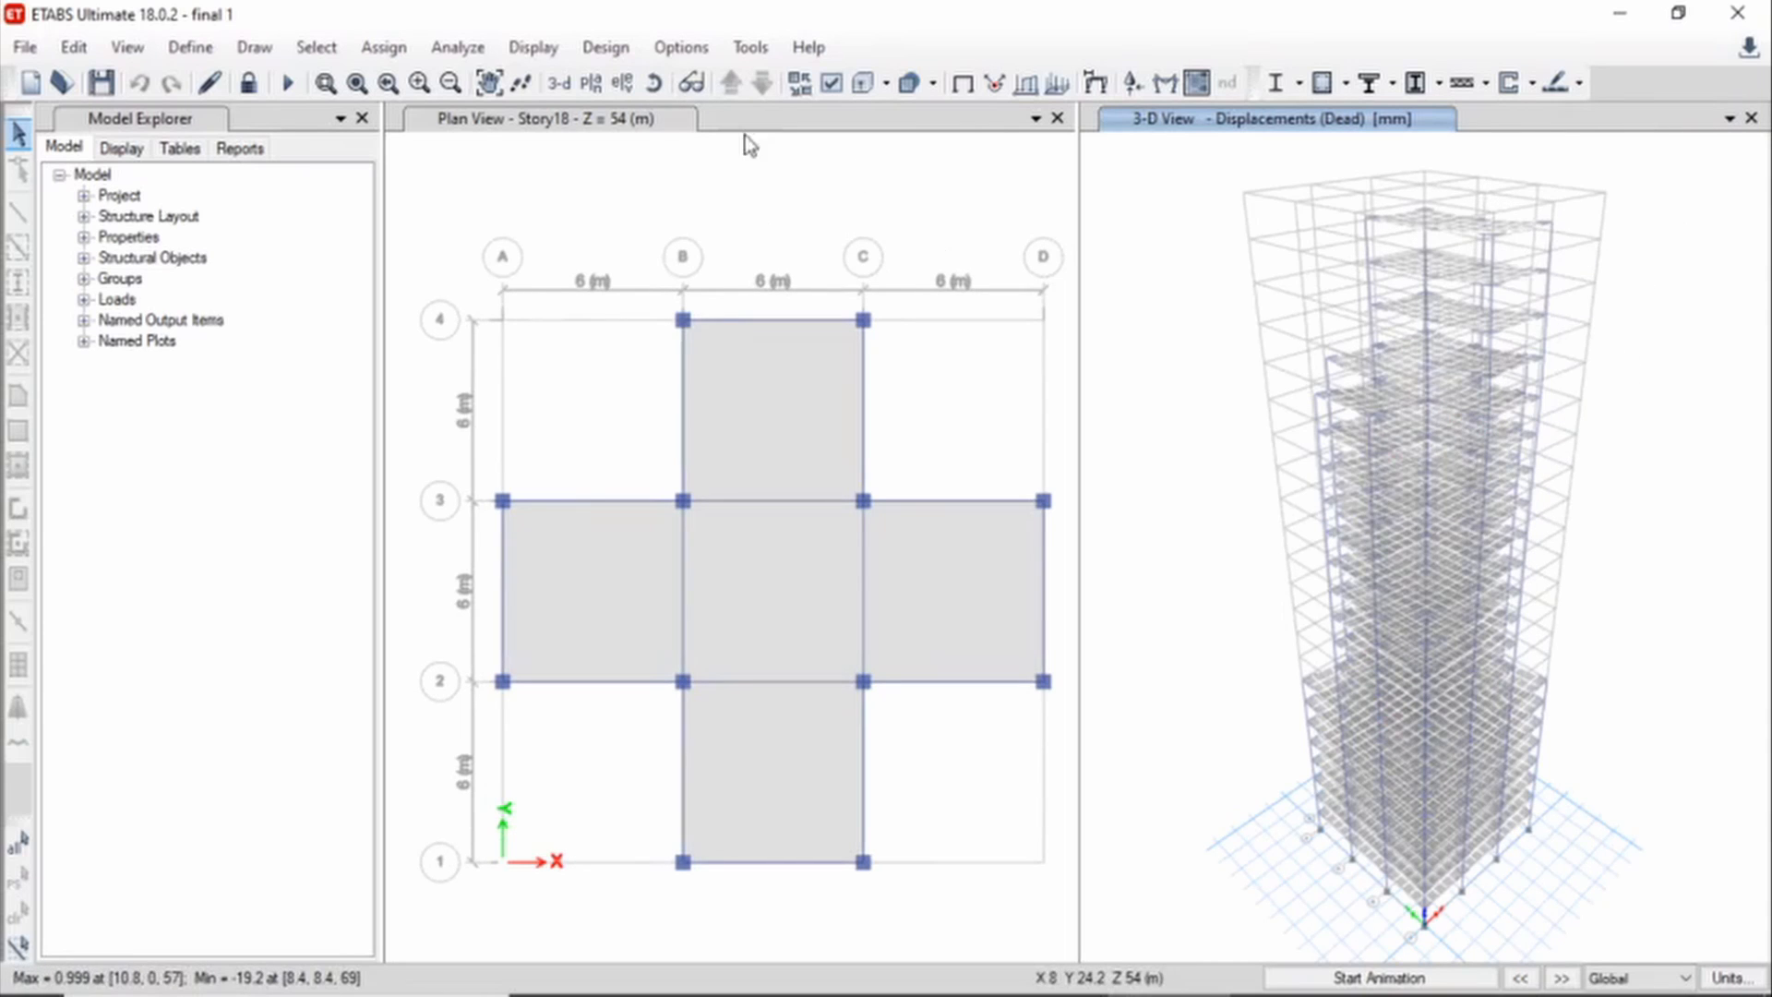
# Run the concrete frame design check, agree to reiterate analysis and design, and inspect the longitudinal reinforcing values on the 3-D model
pyautogui.click(605, 48)
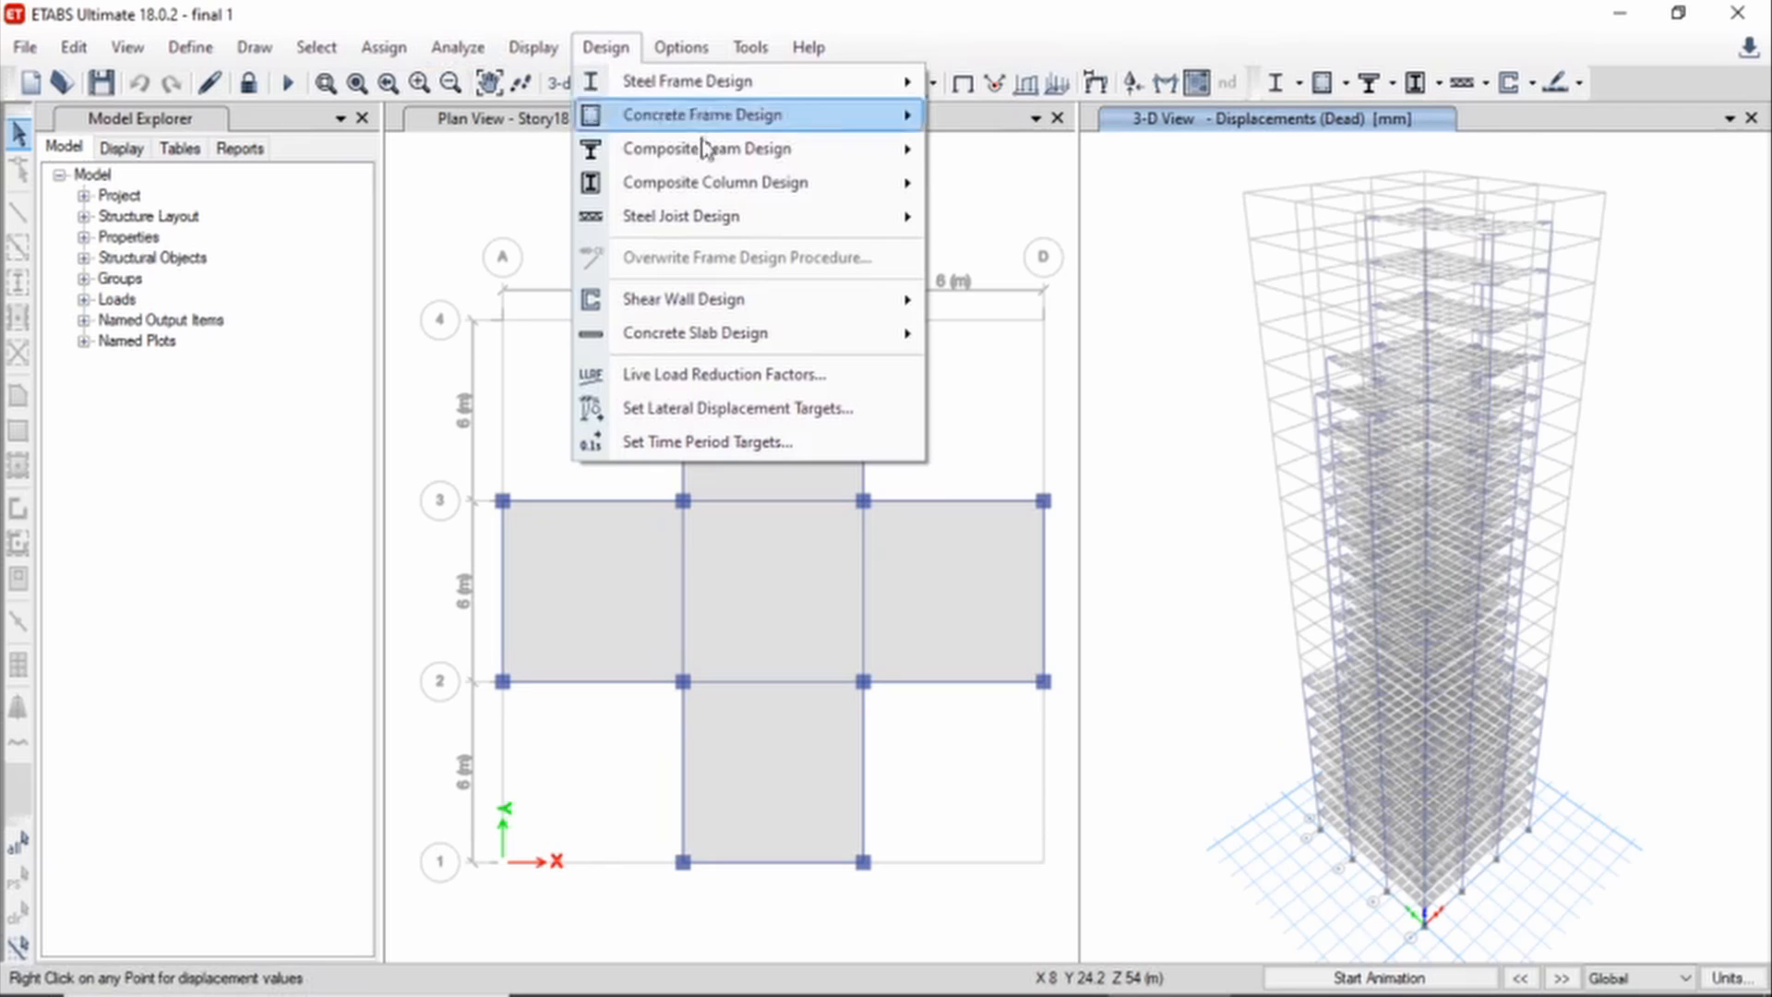
pyautogui.moveTo(706, 127)
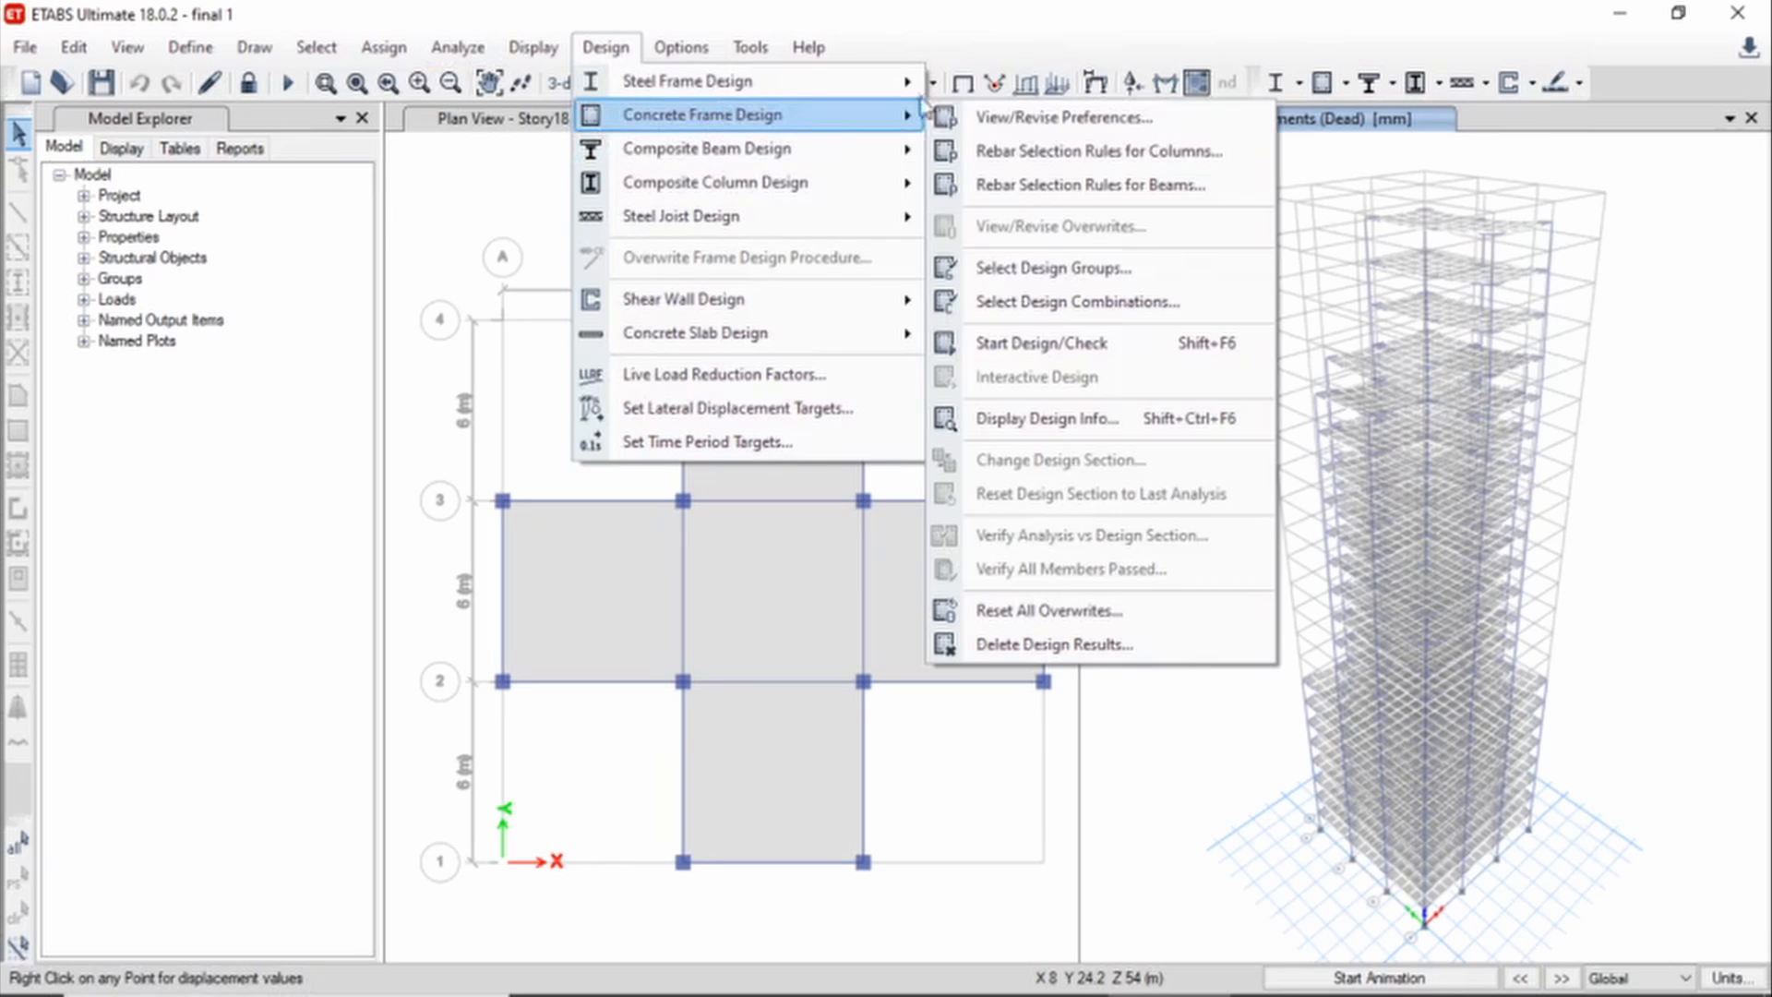
pyautogui.click(1089, 347)
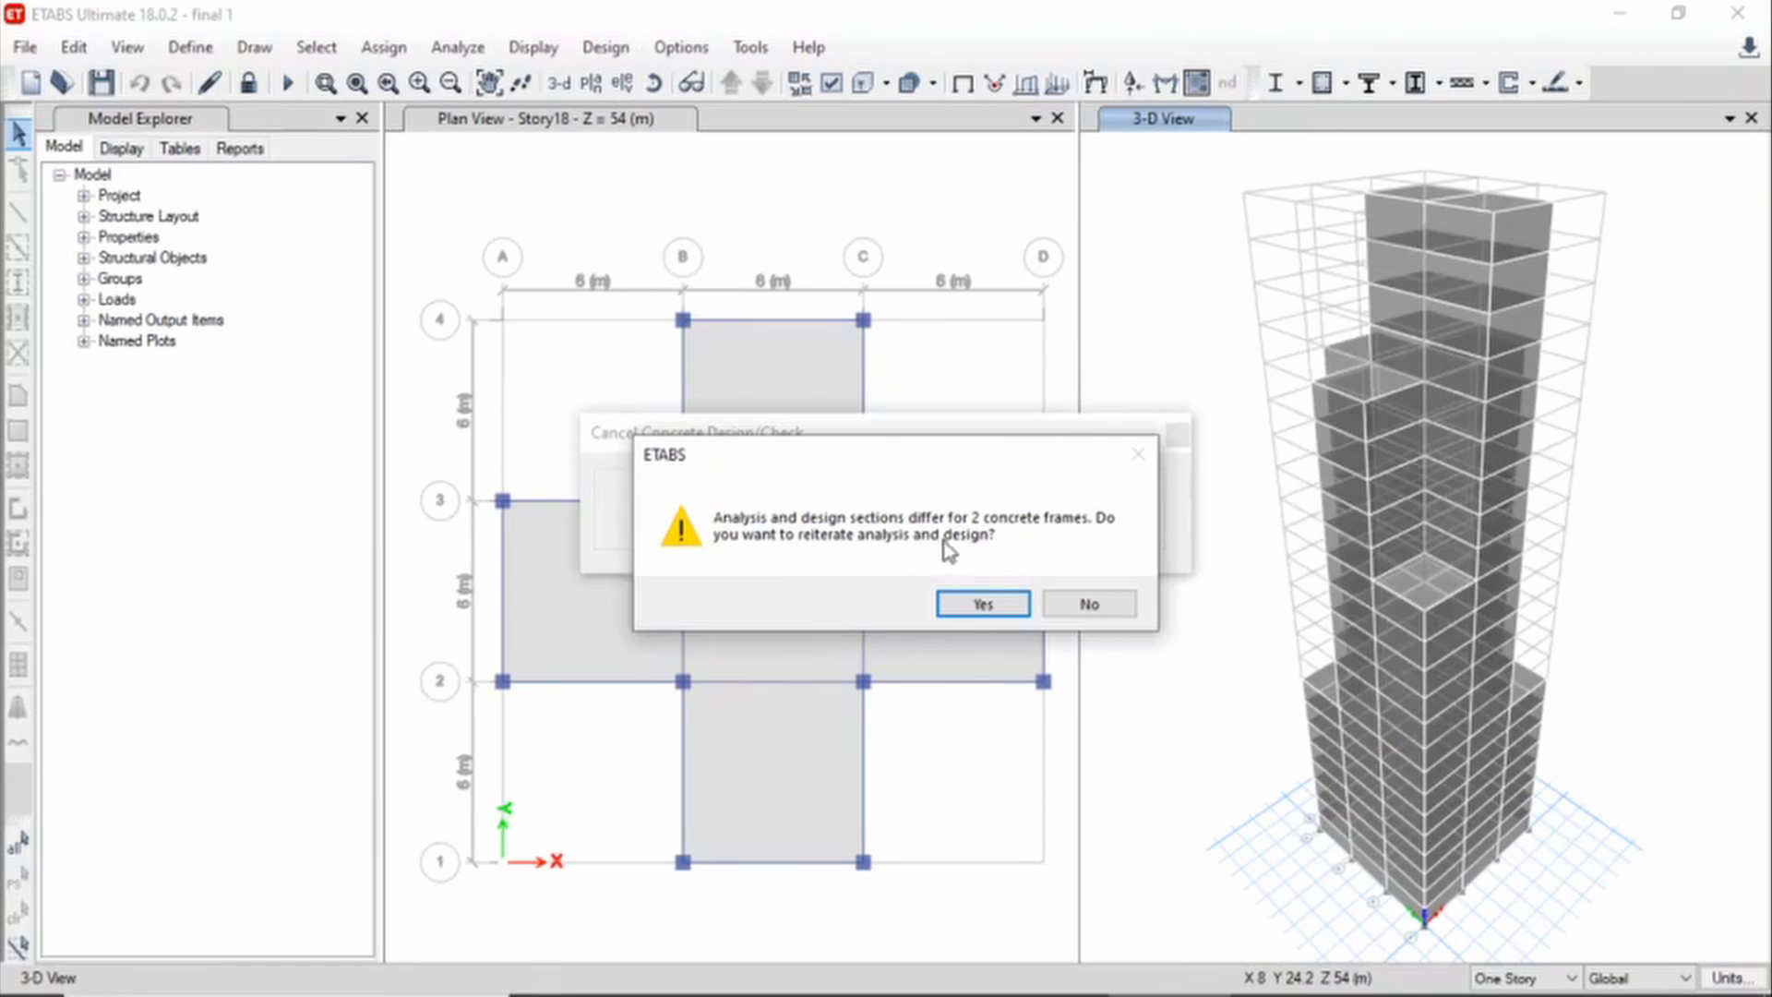
pyautogui.click(1006, 603)
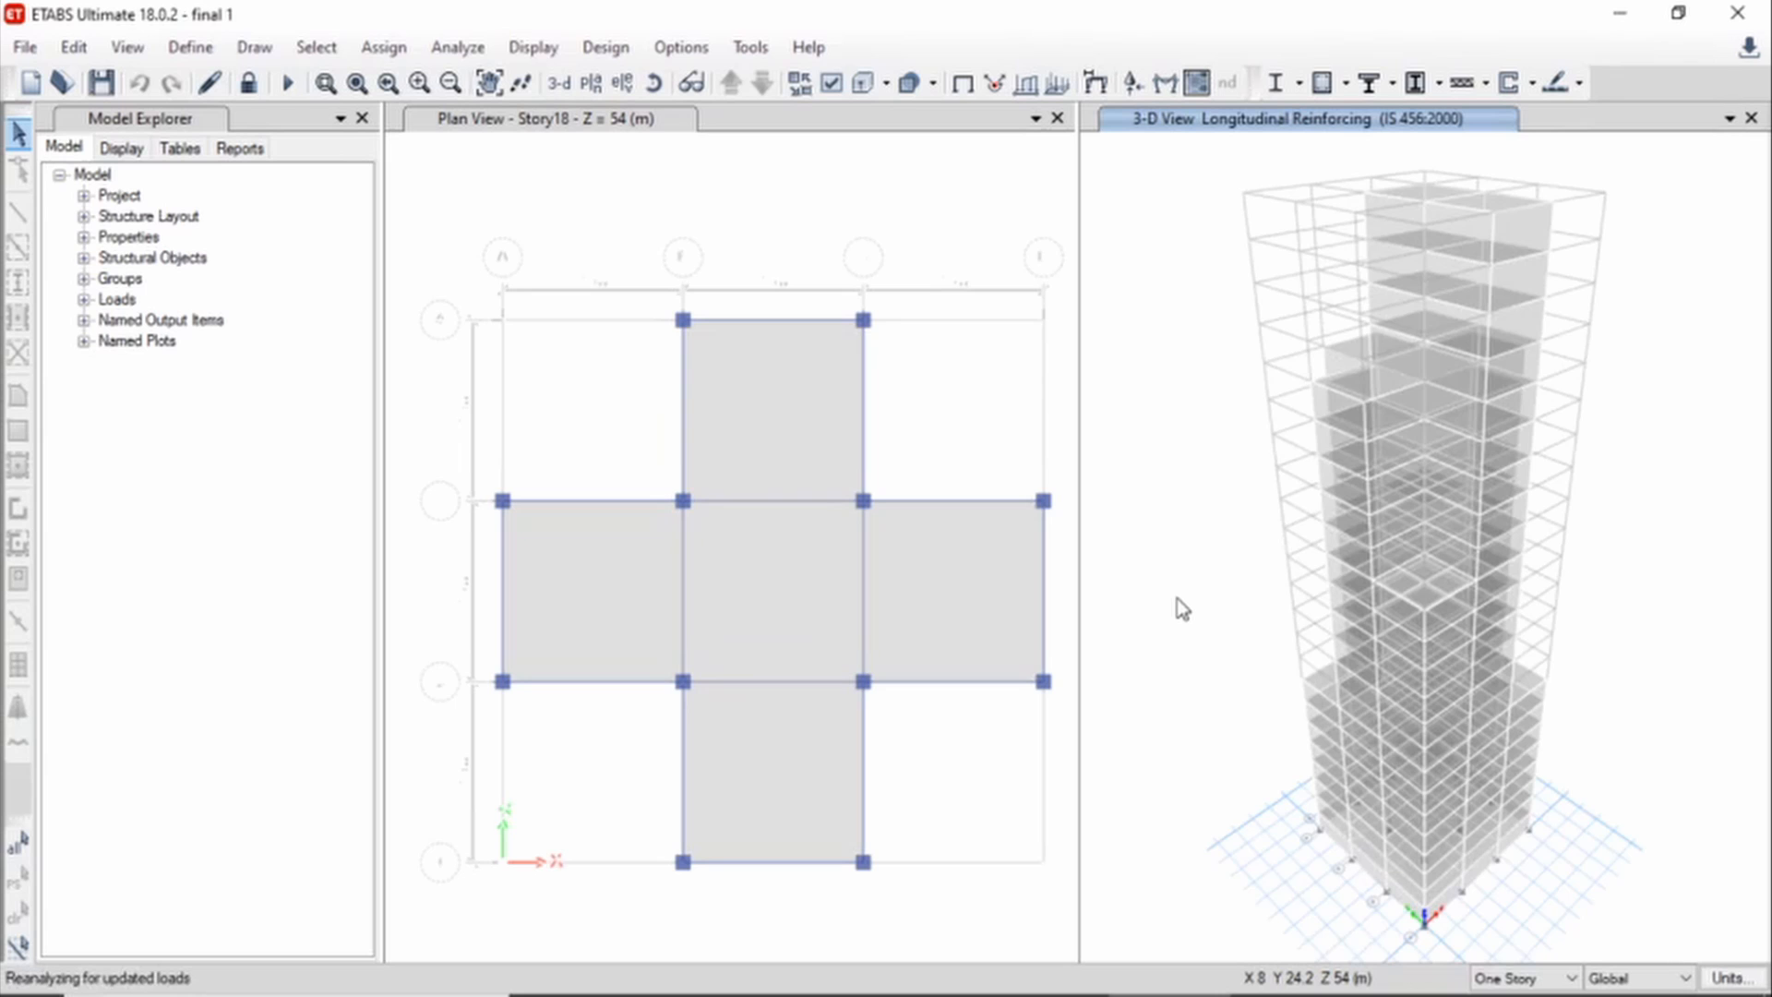
pyautogui.click(1374, 343)
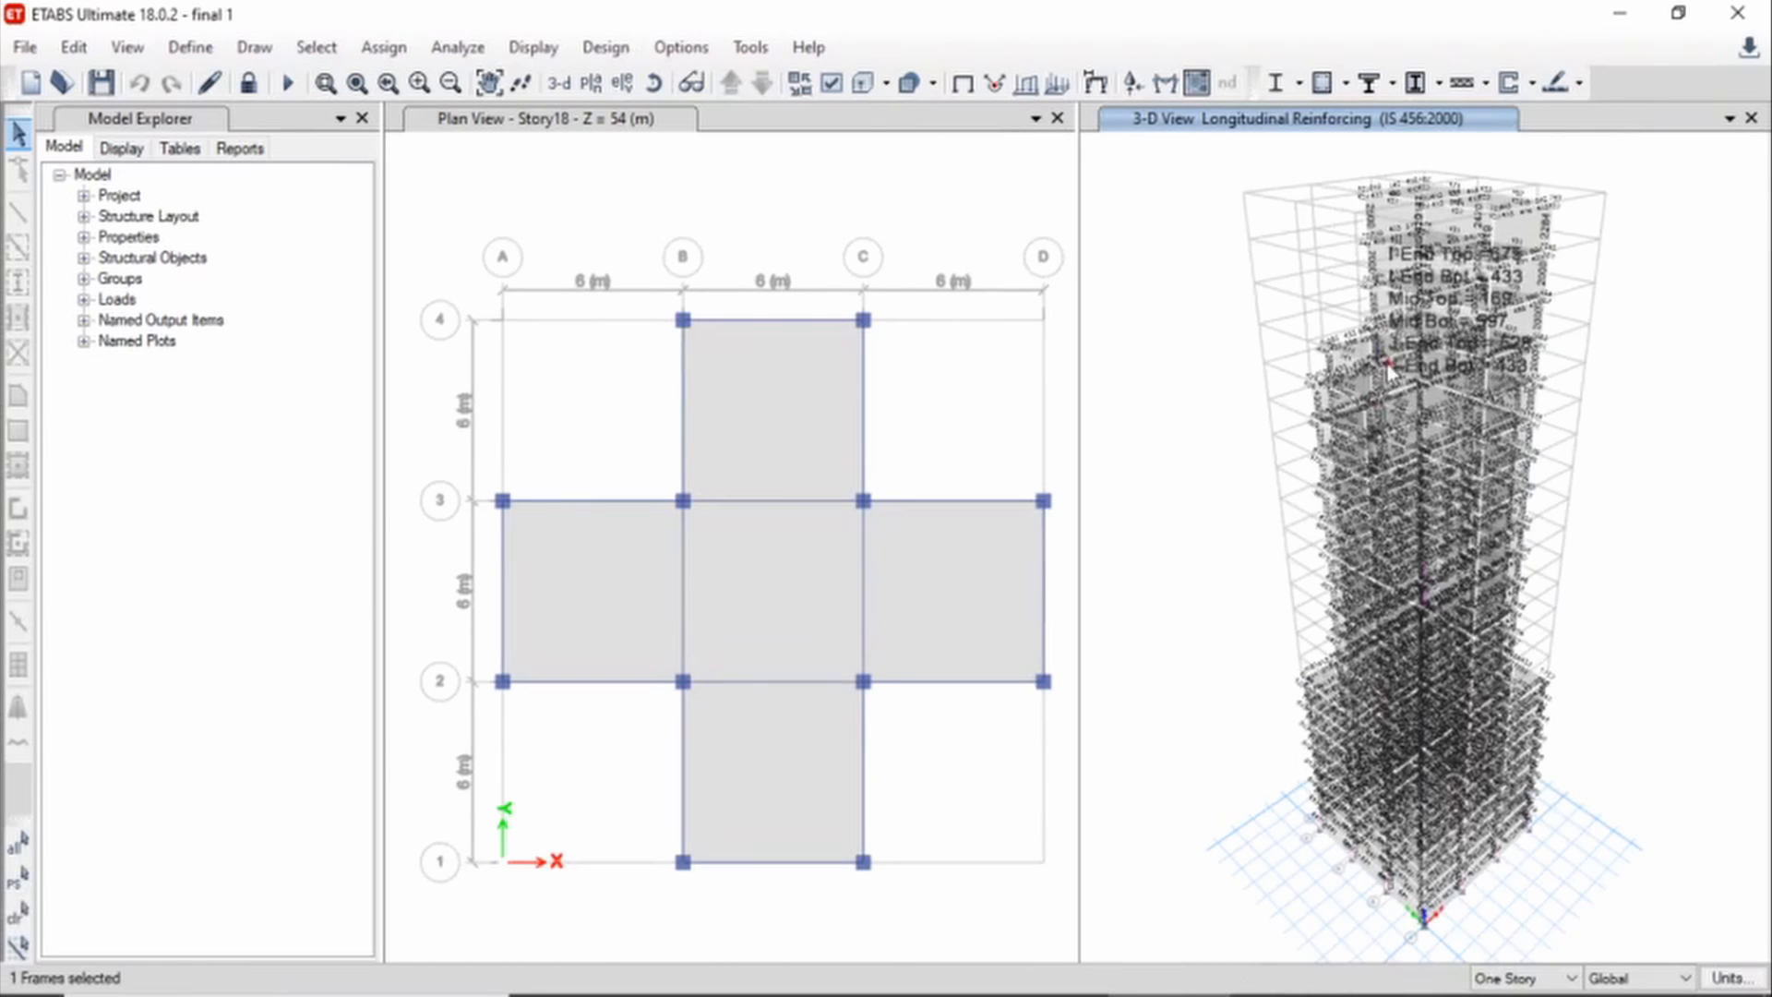
pyautogui.scroll(8, 1378, 364)
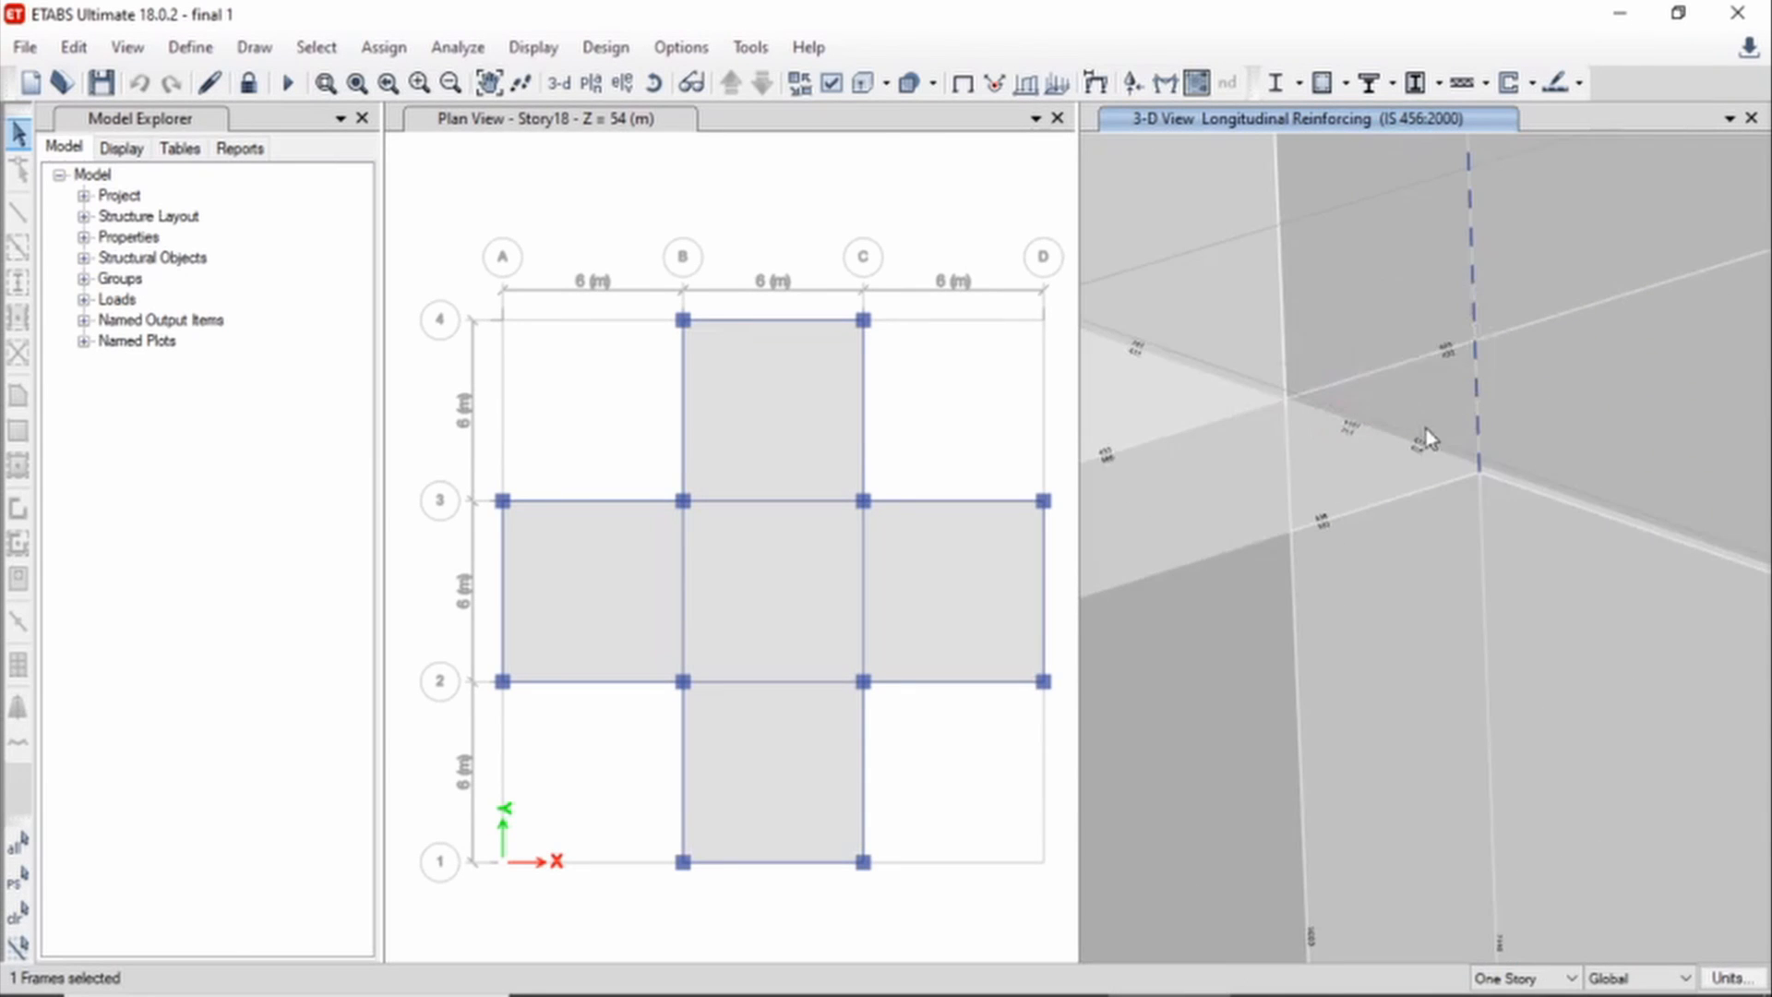
pyautogui.scroll(5, 1426, 430)
pyautogui.scroll(-12, 1488, 489)
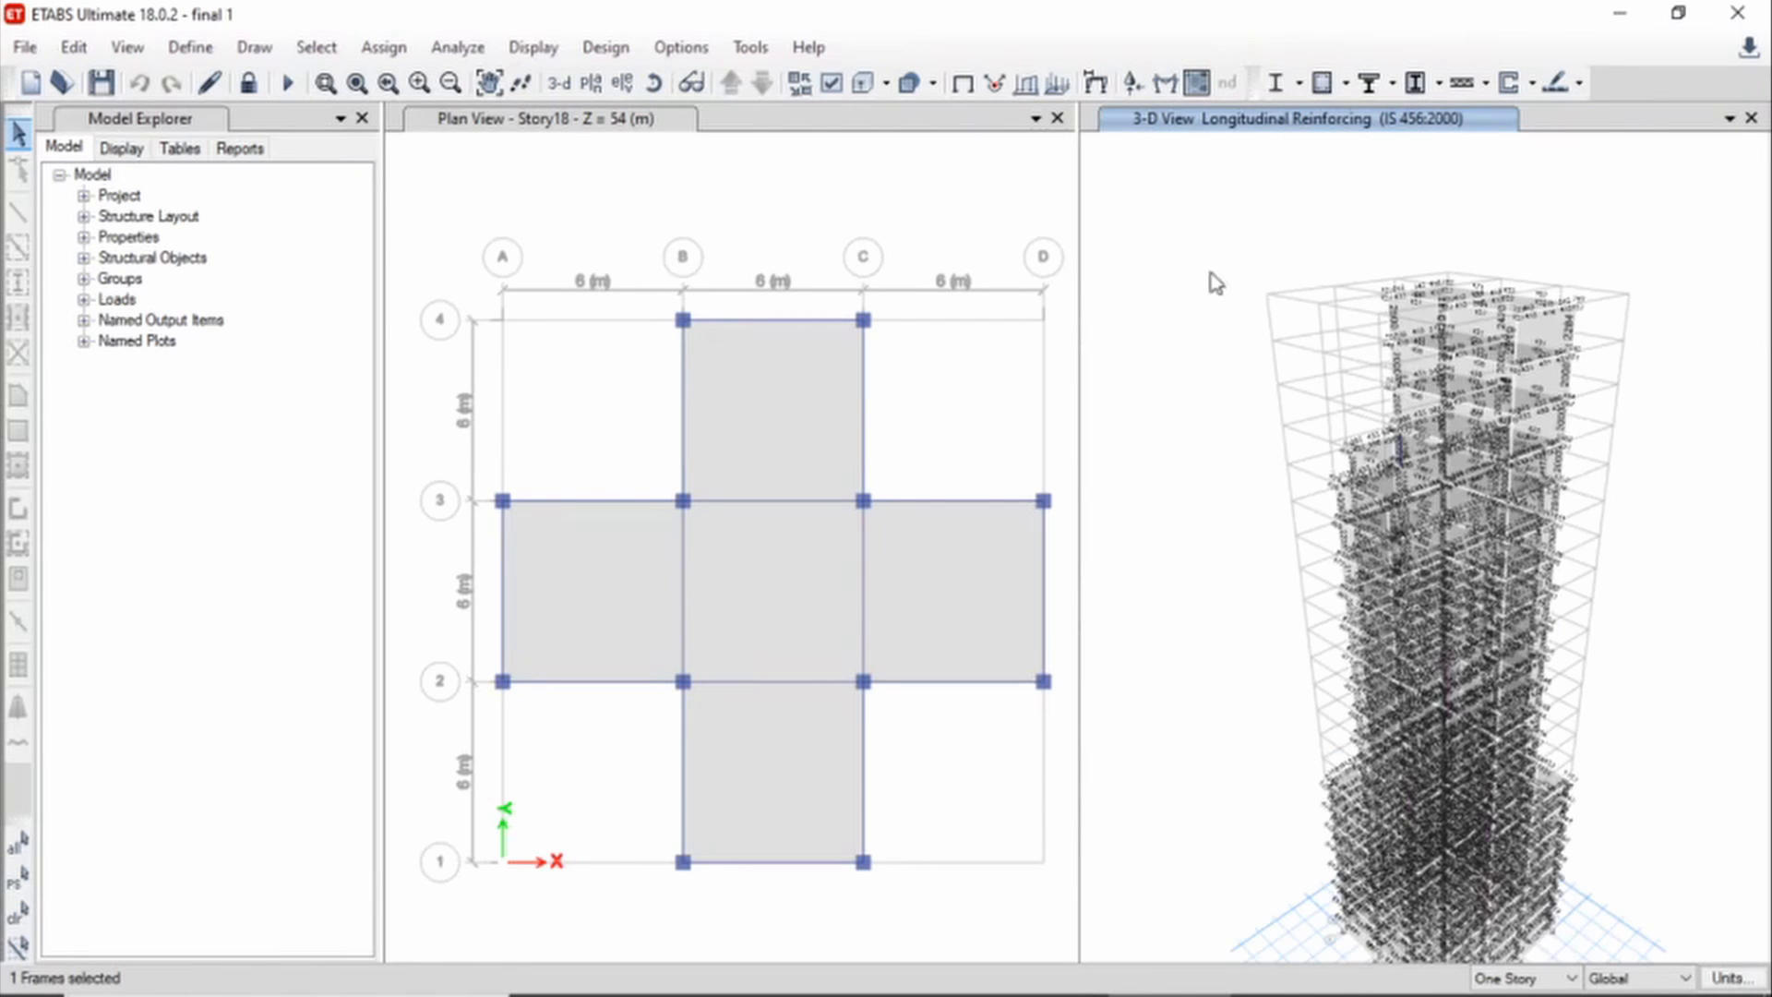
# Verify whether all concrete frame members pass the design check
pyautogui.click(605, 47)
pyautogui.moveTo(649, 115)
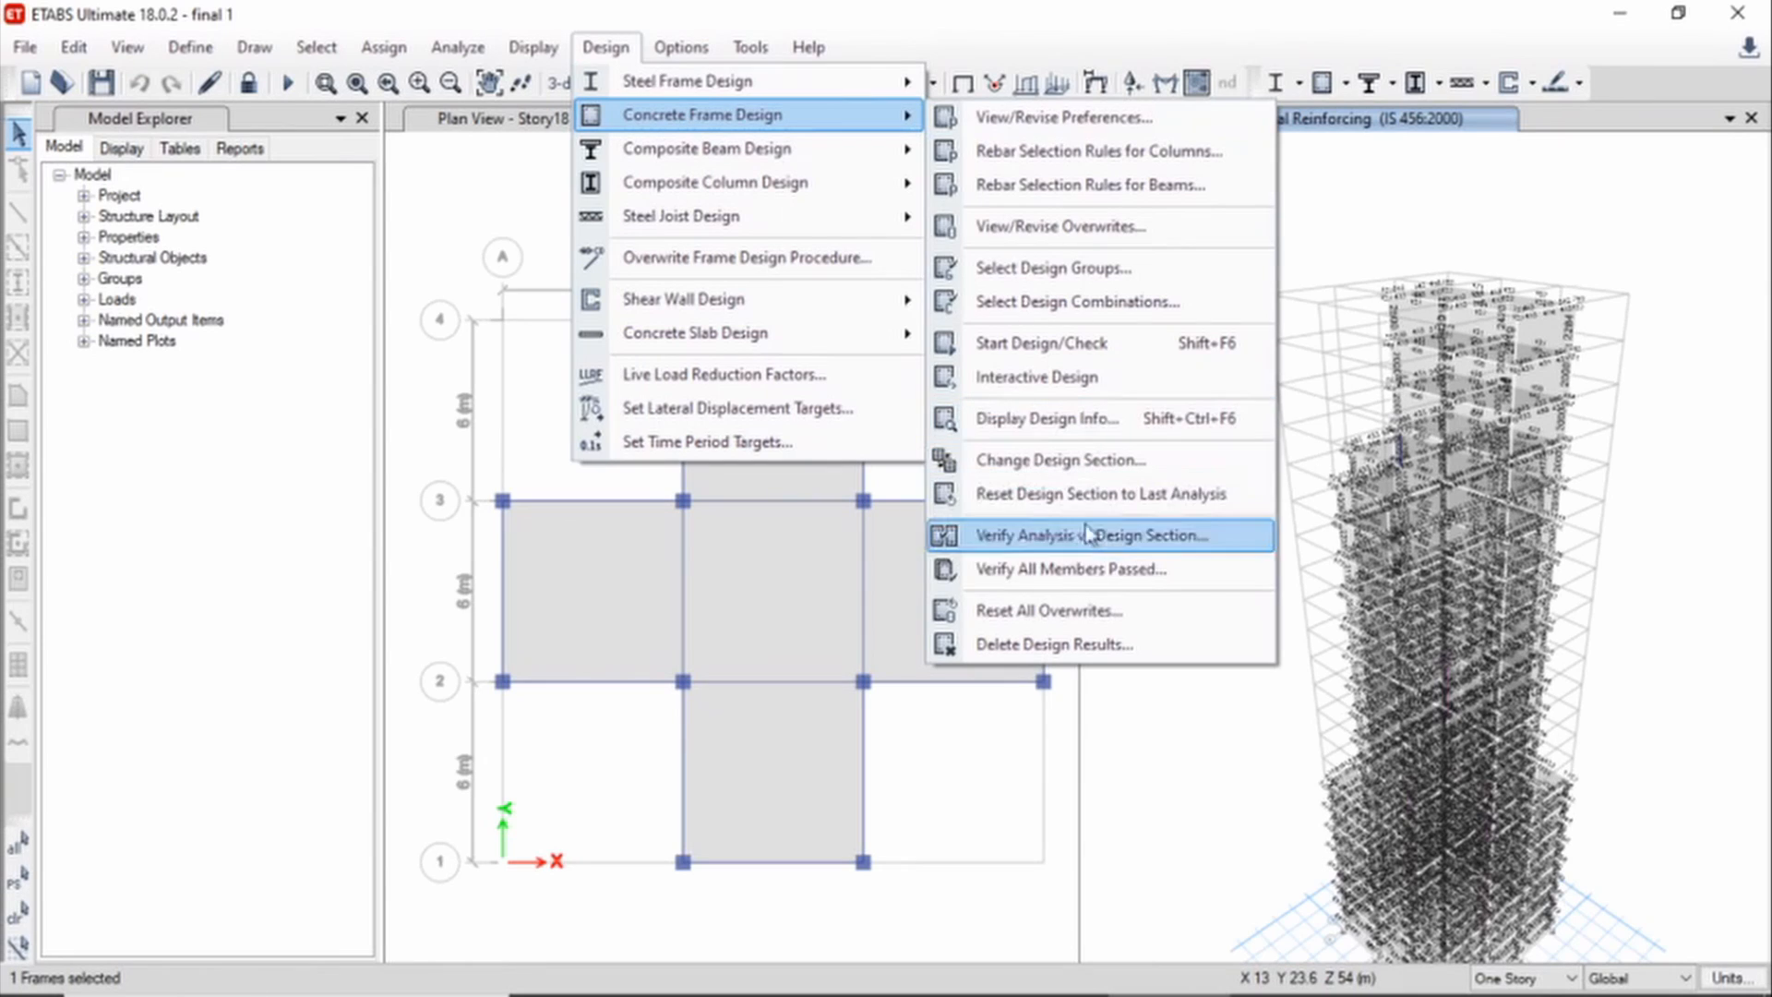
pyautogui.click(1076, 569)
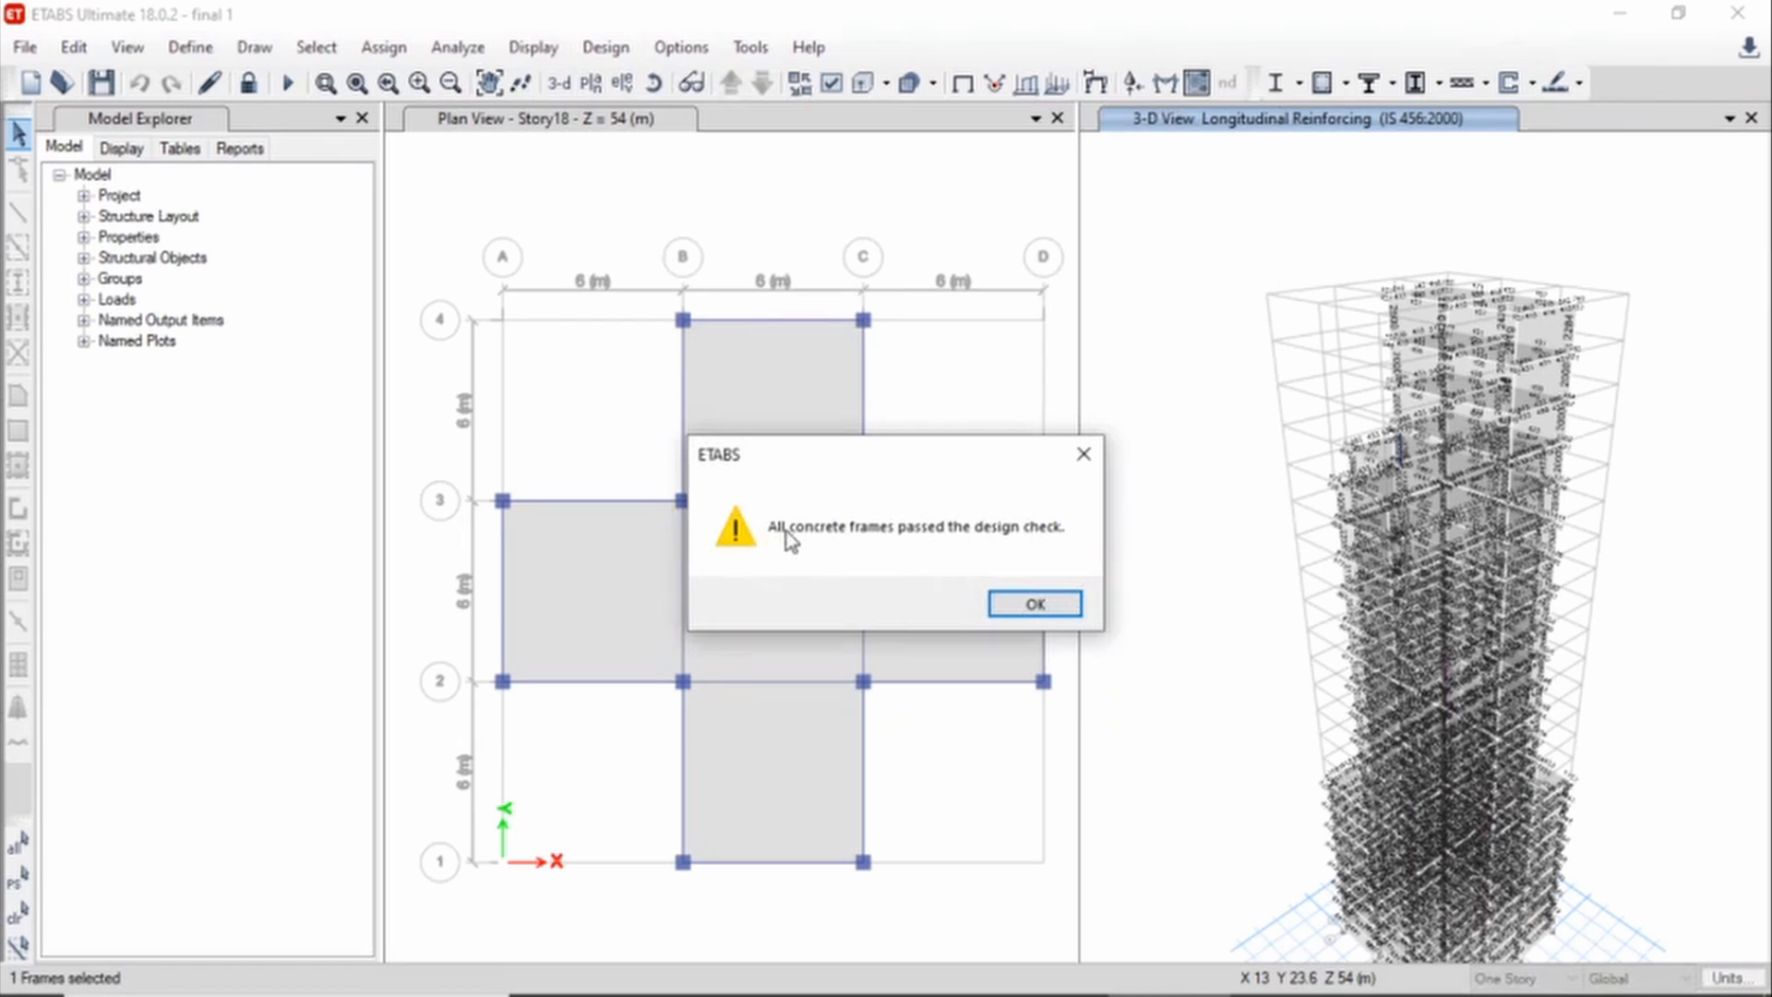
pyautogui.click(1035, 604)
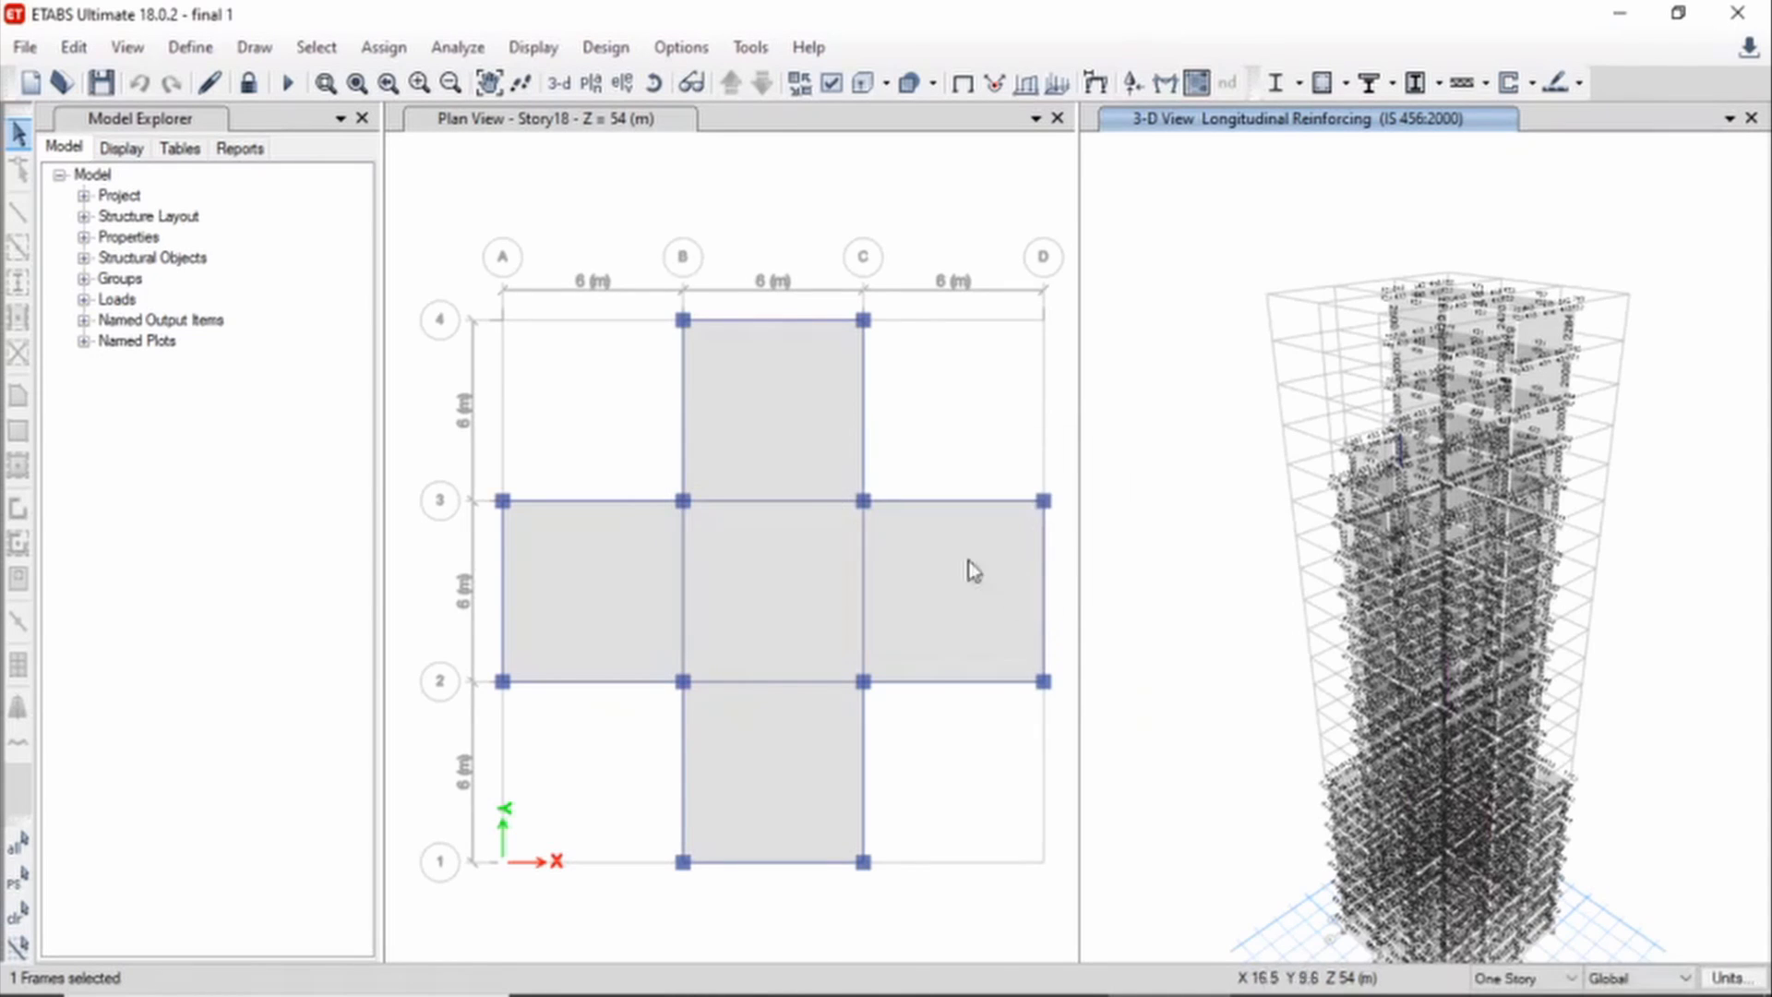
# Generate the project report and page through its structure data and frame assignment tables
pyautogui.click(242, 150)
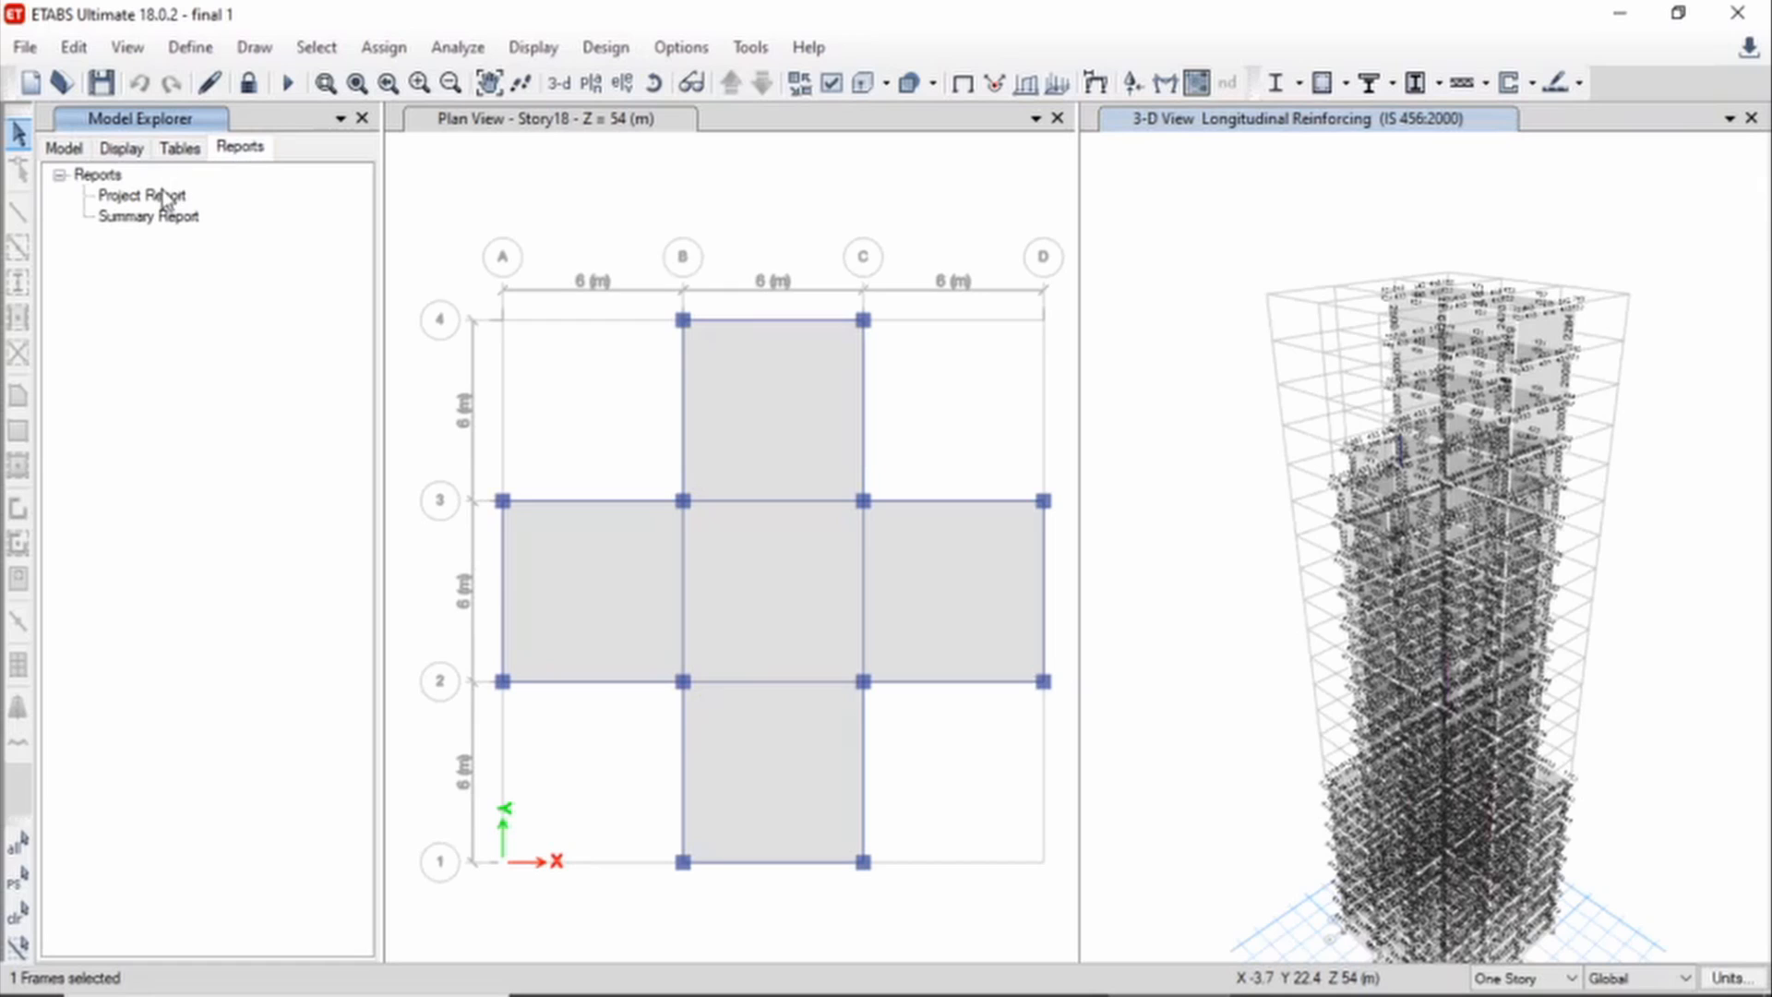
pyautogui.click(163, 197)
pyautogui.doubleClick(159, 196)
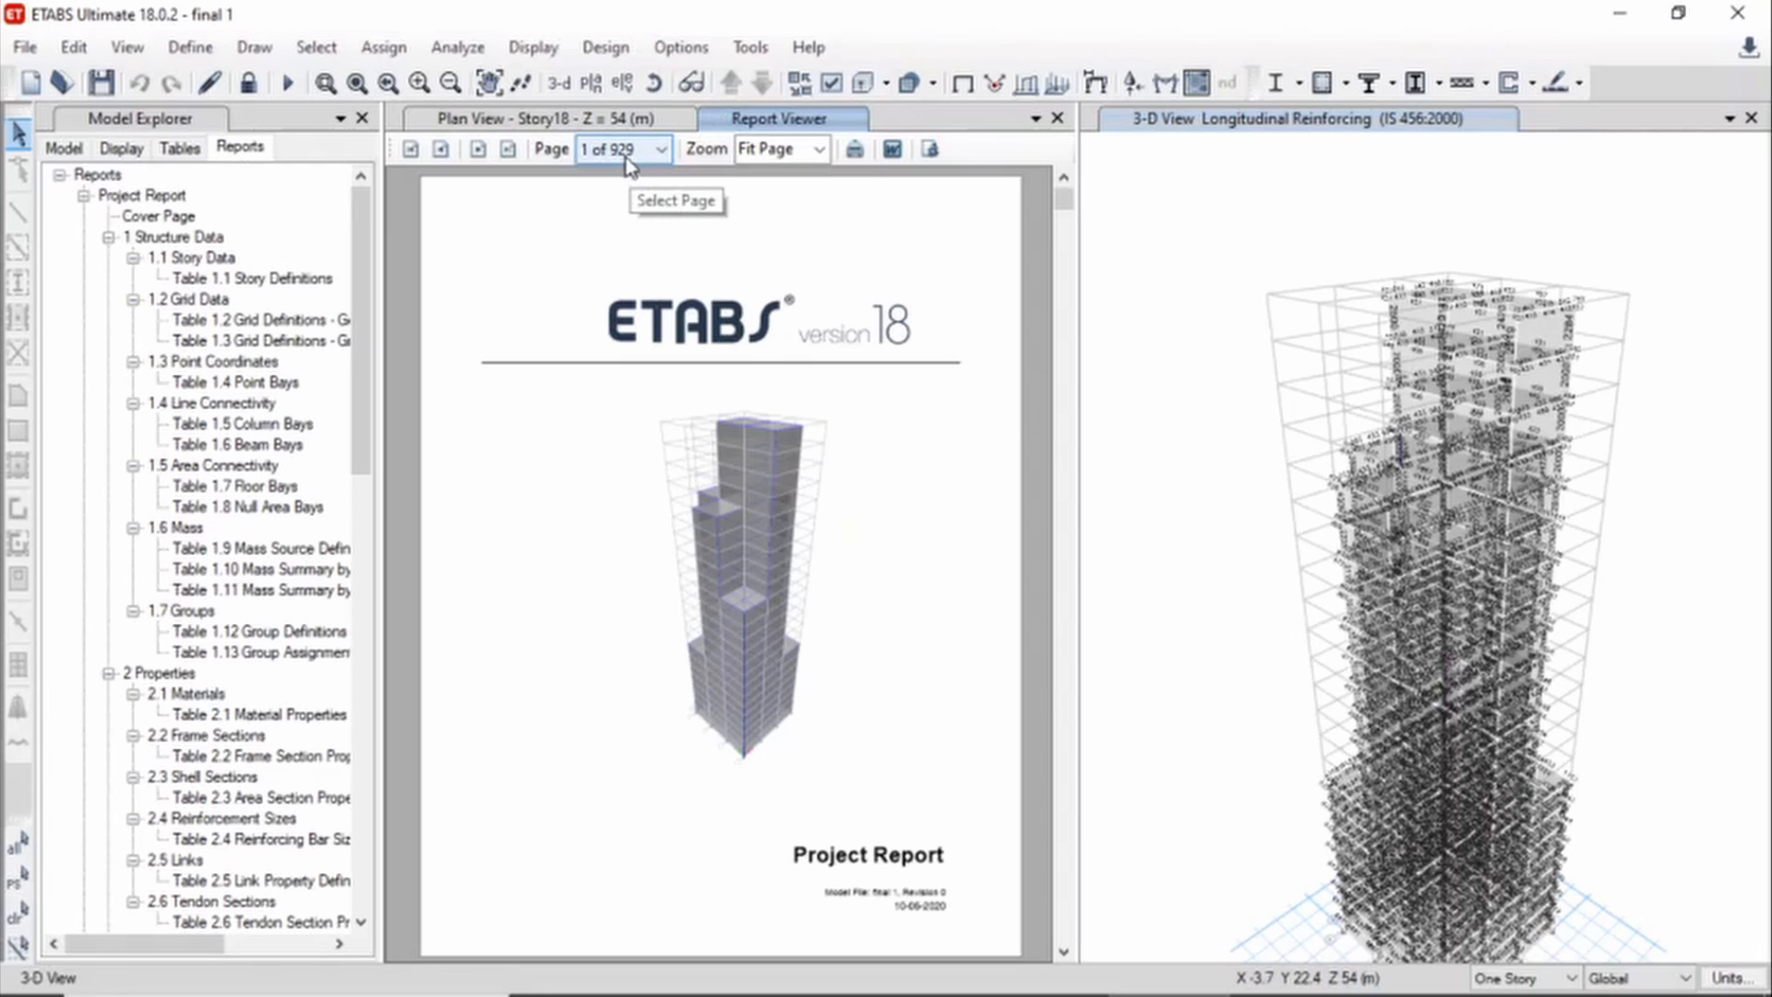
pyautogui.scroll(-4, 739, 424)
pyautogui.scroll(-1, 738, 423)
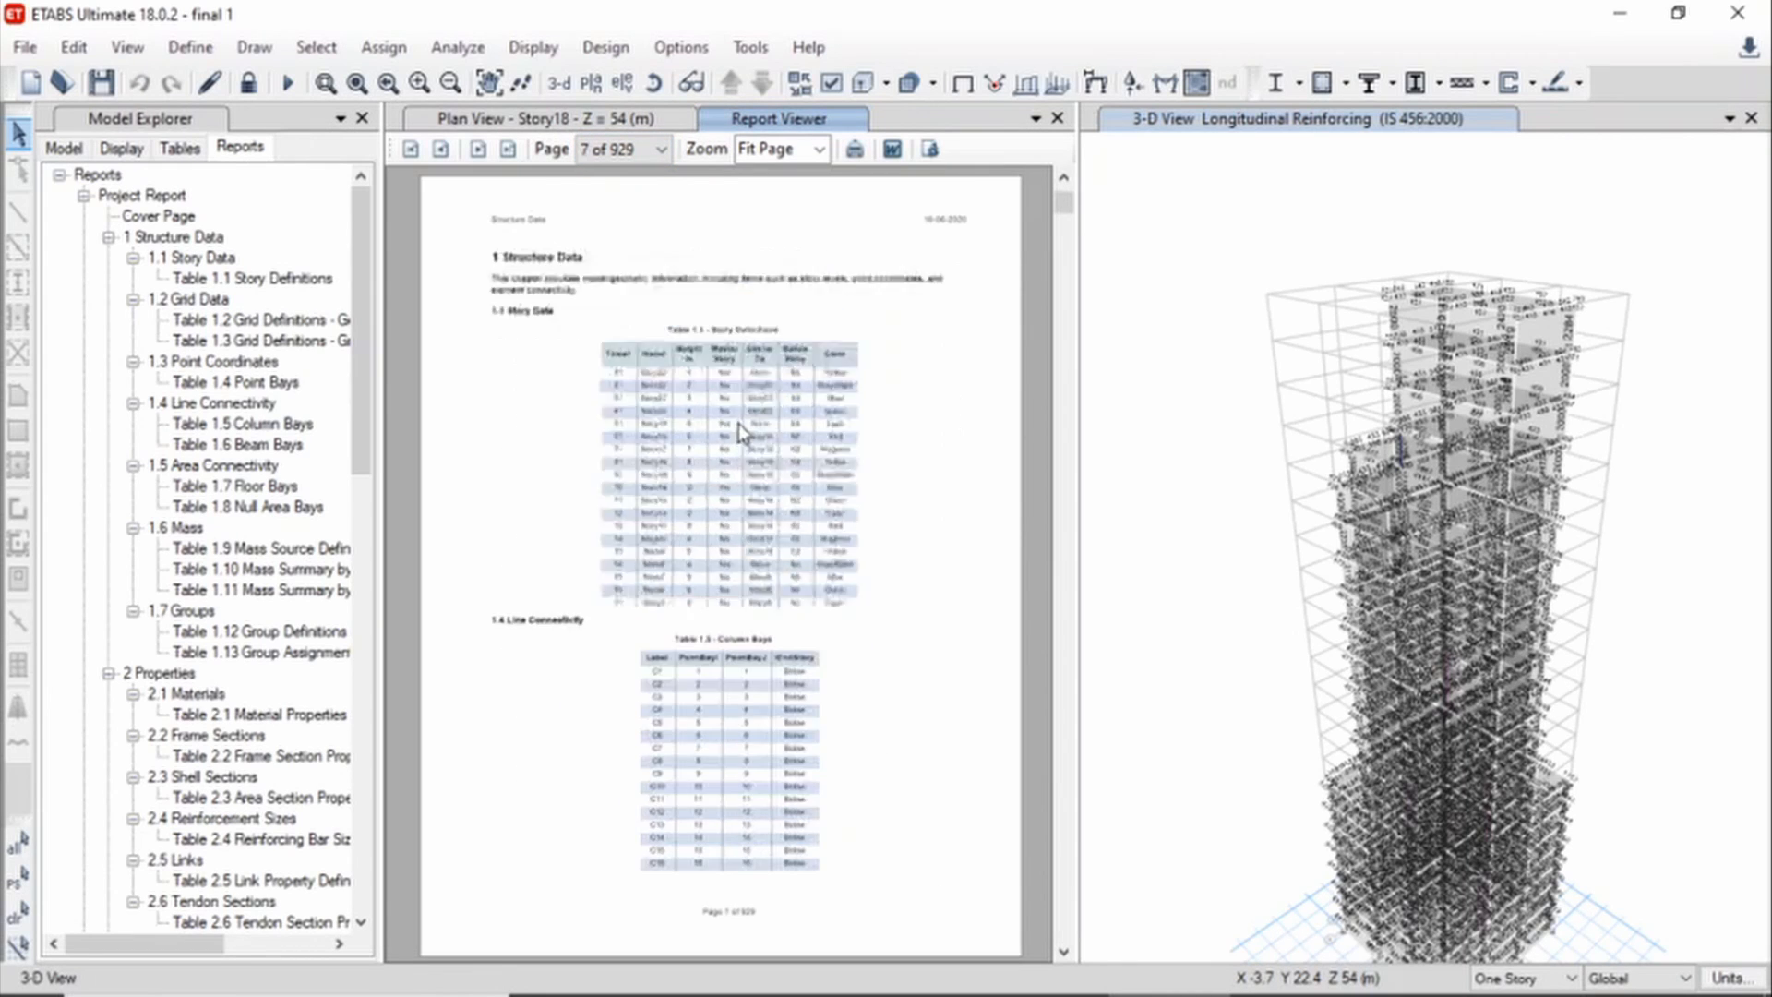
pyautogui.scroll(2, 738, 423)
pyautogui.scroll(-2, 651, 416)
pyautogui.scroll(-13, 655, 444)
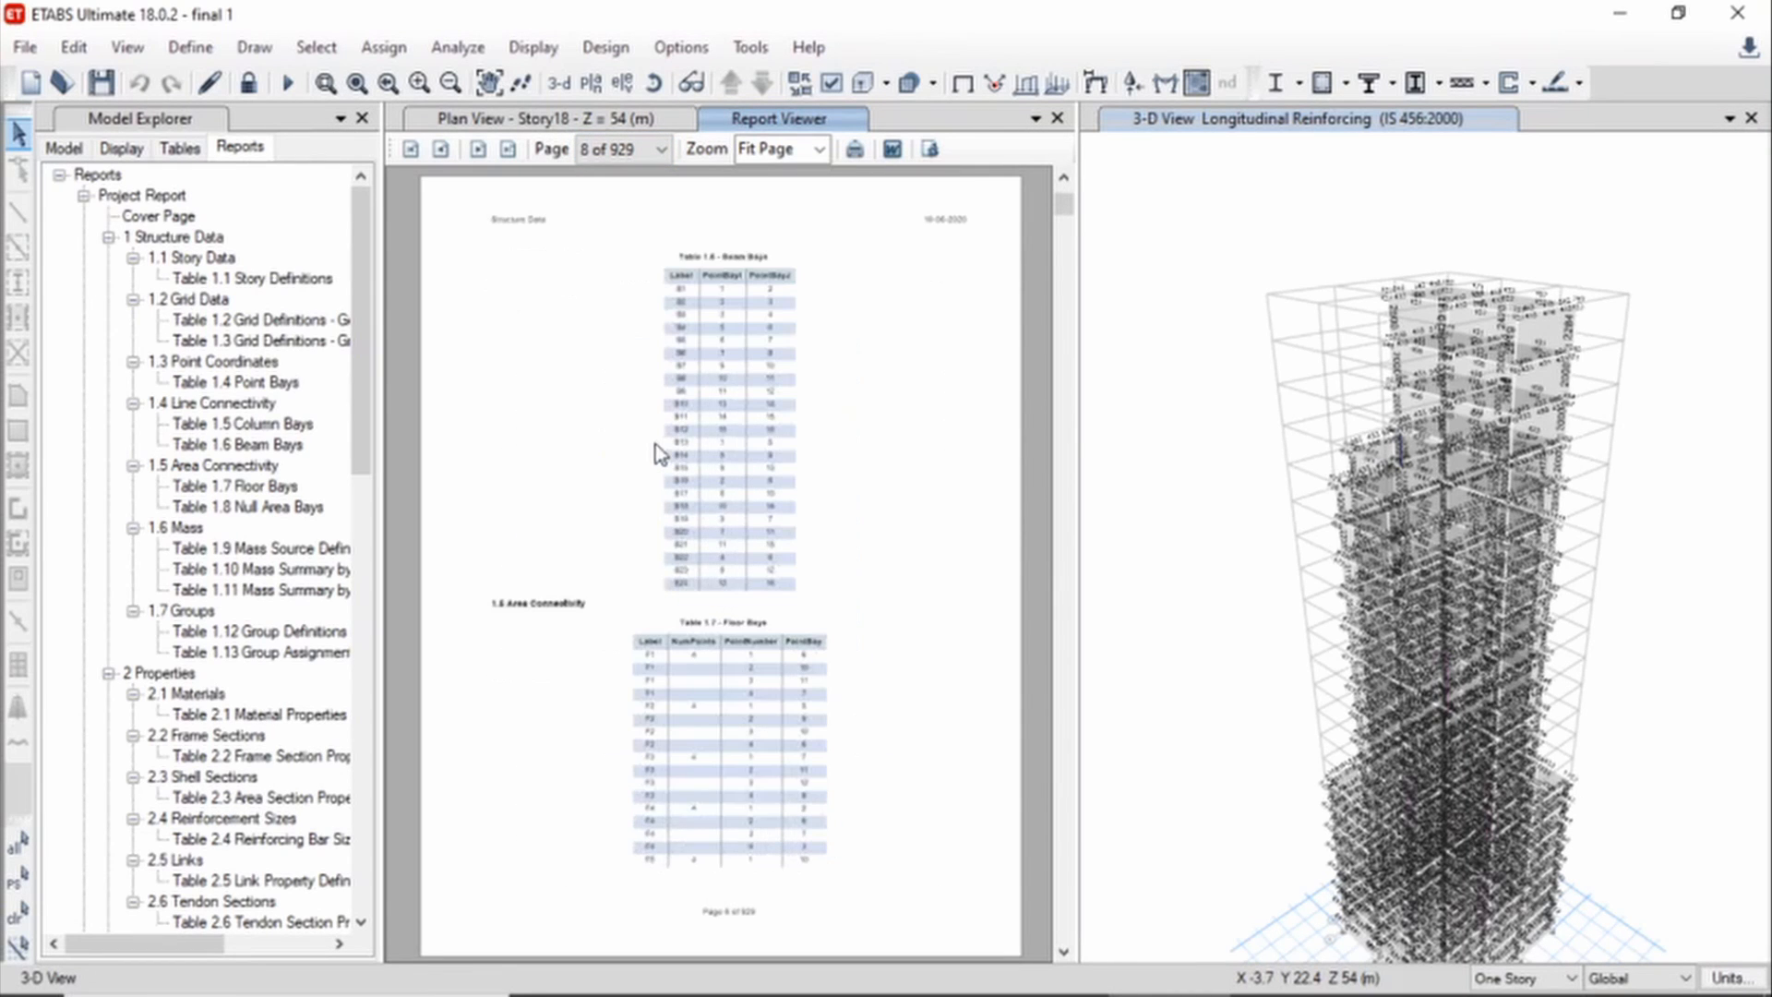
pyautogui.scroll(-17, 655, 444)
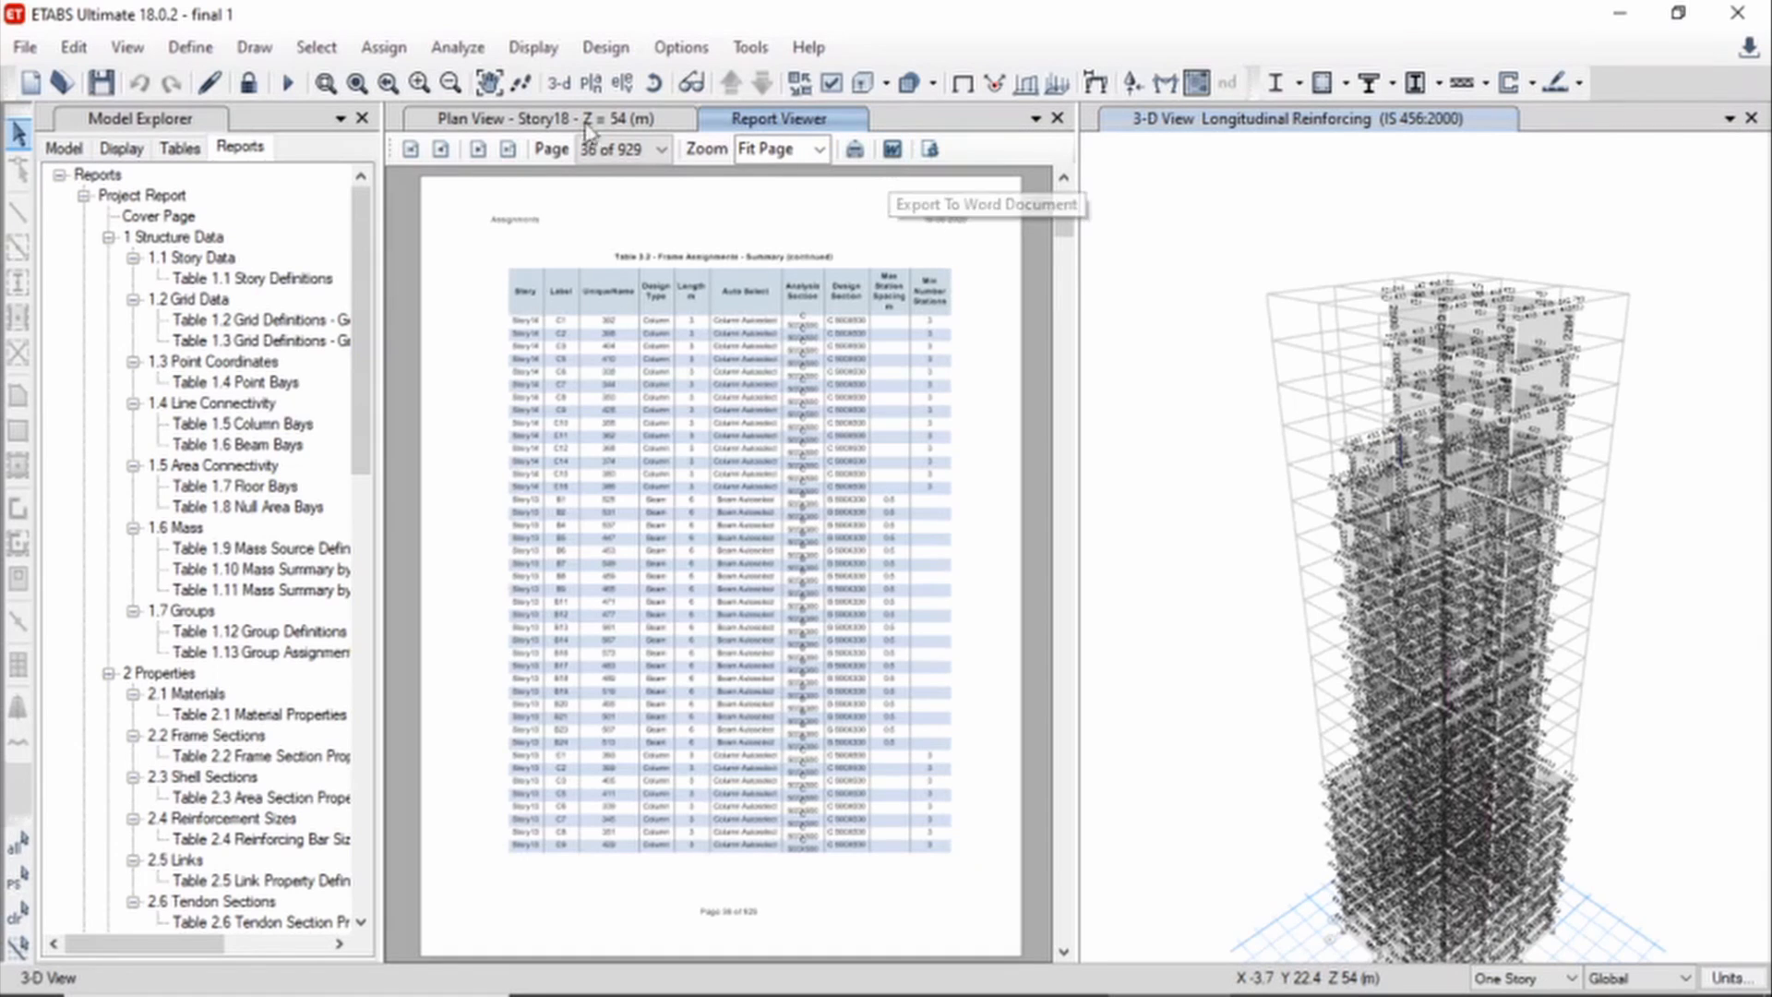
# Generate the summary report and page through its base reaction and story drift tables
pyautogui.click(84, 196)
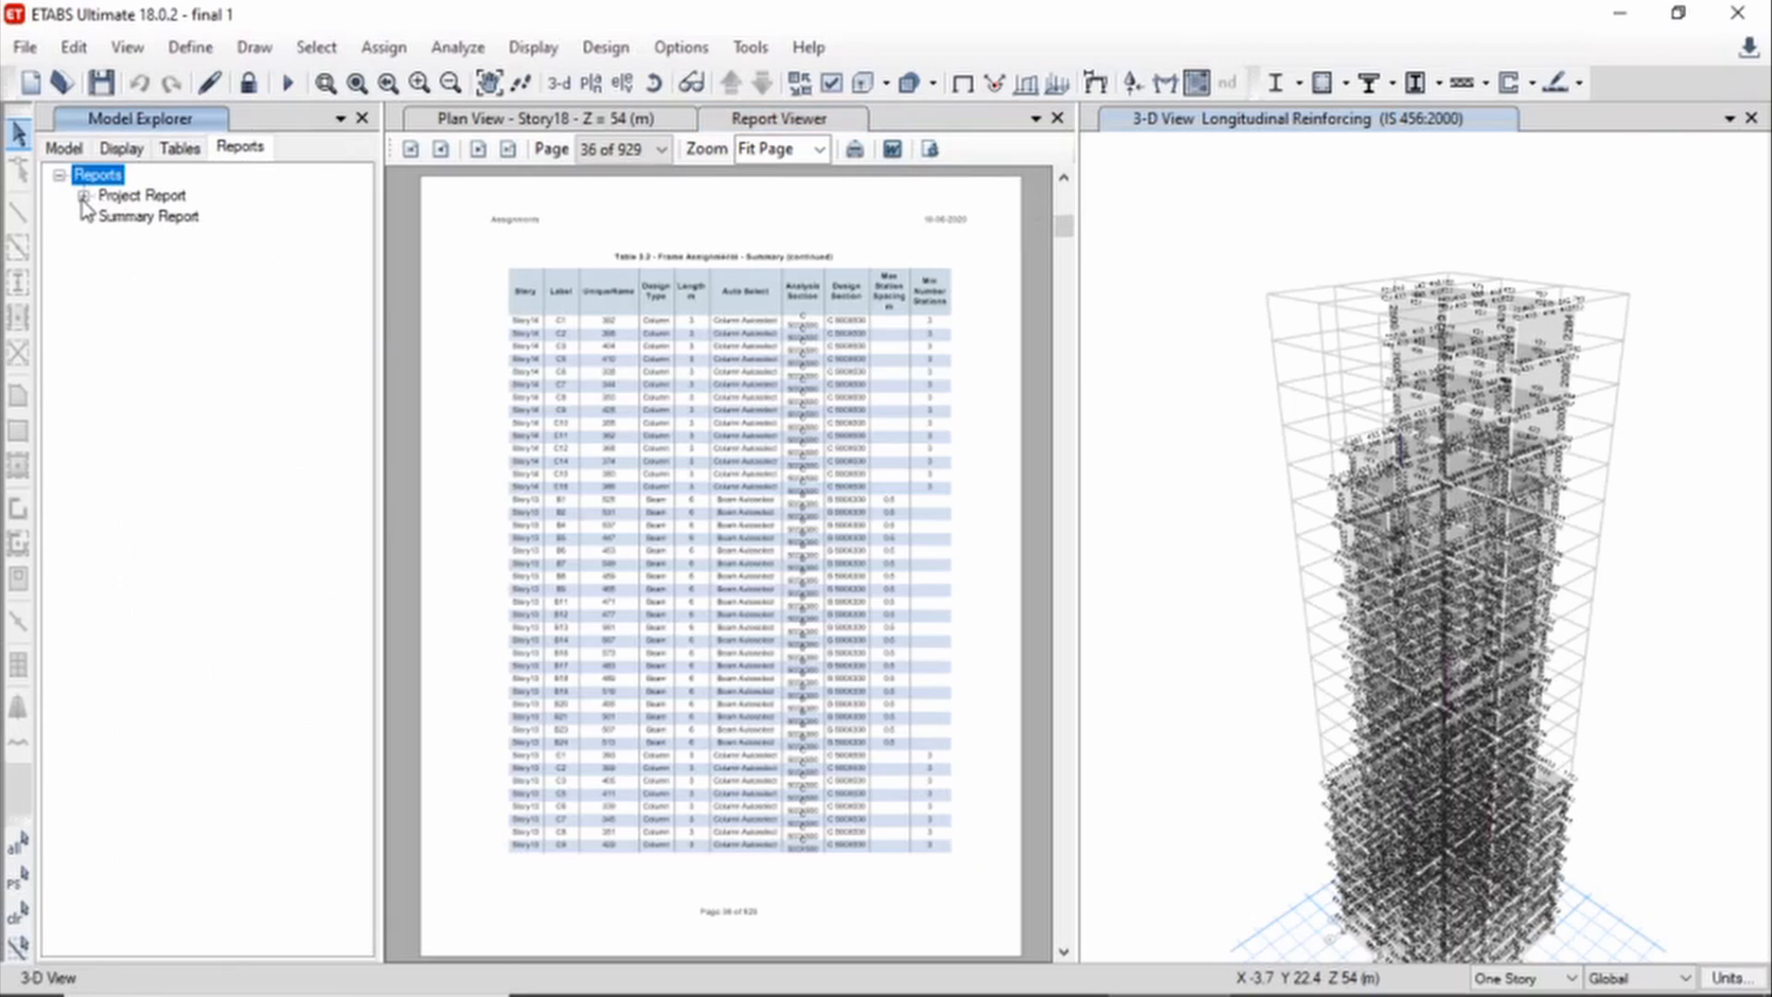
pyautogui.click(130, 216)
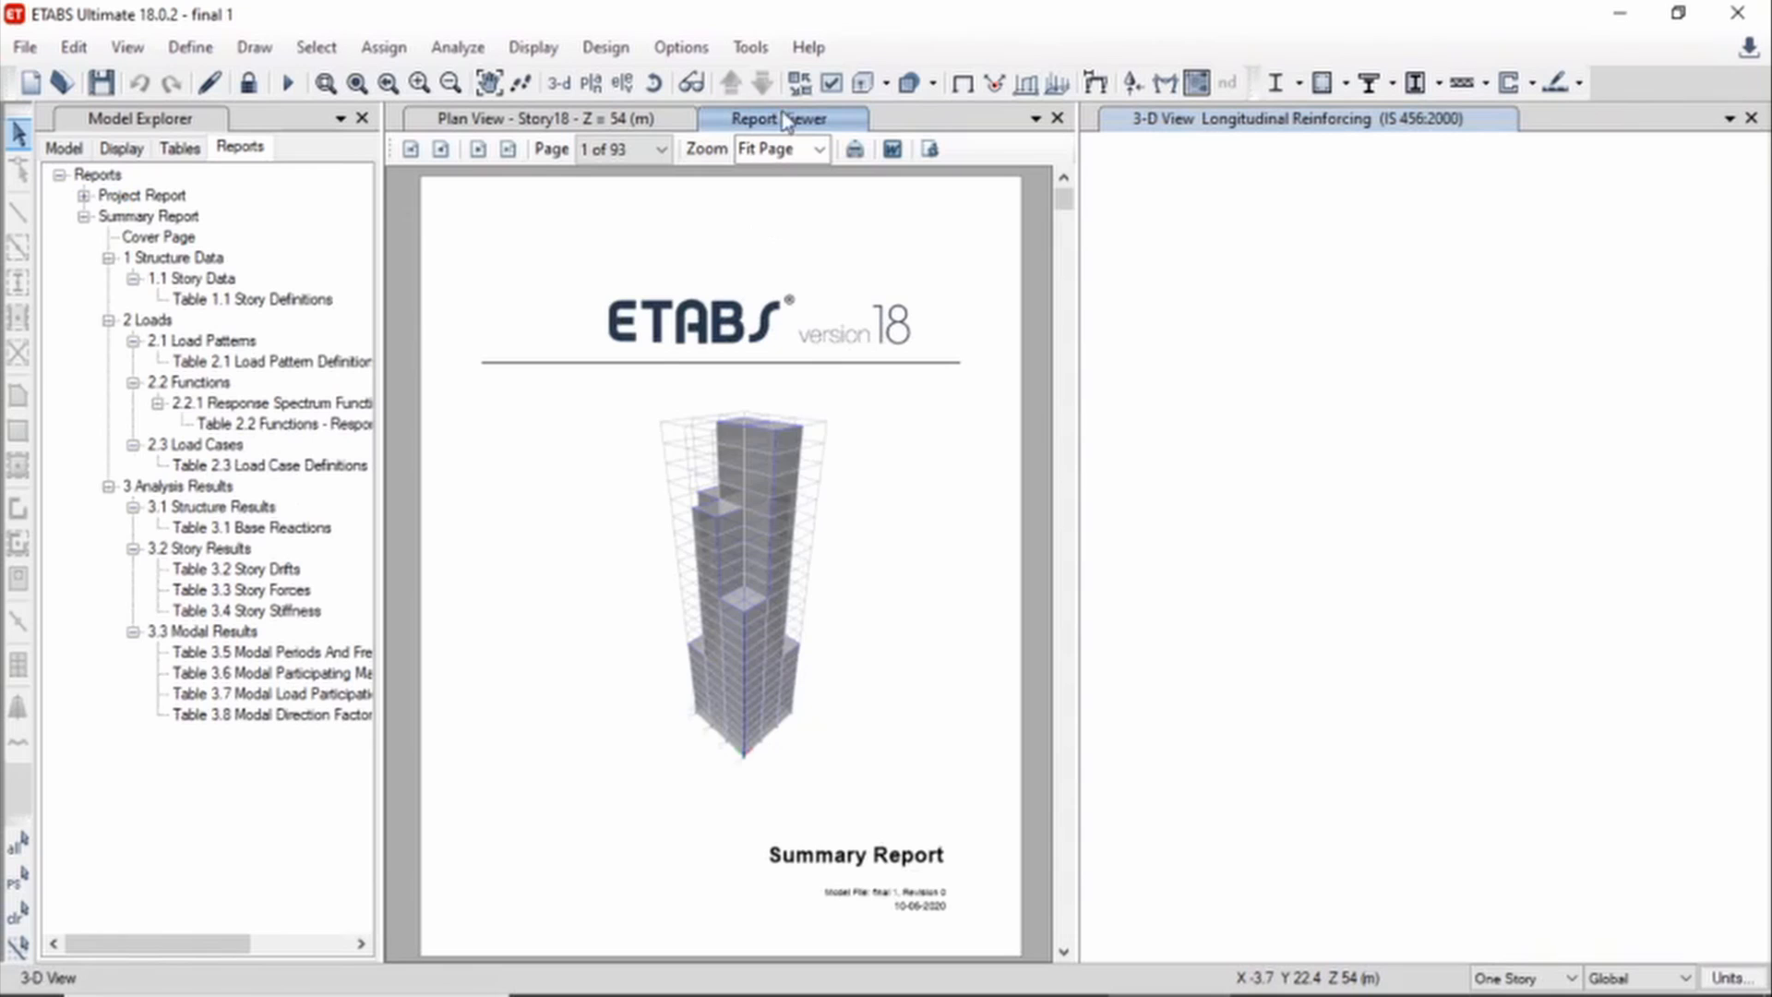
pyautogui.scroll(-3, 773, 325)
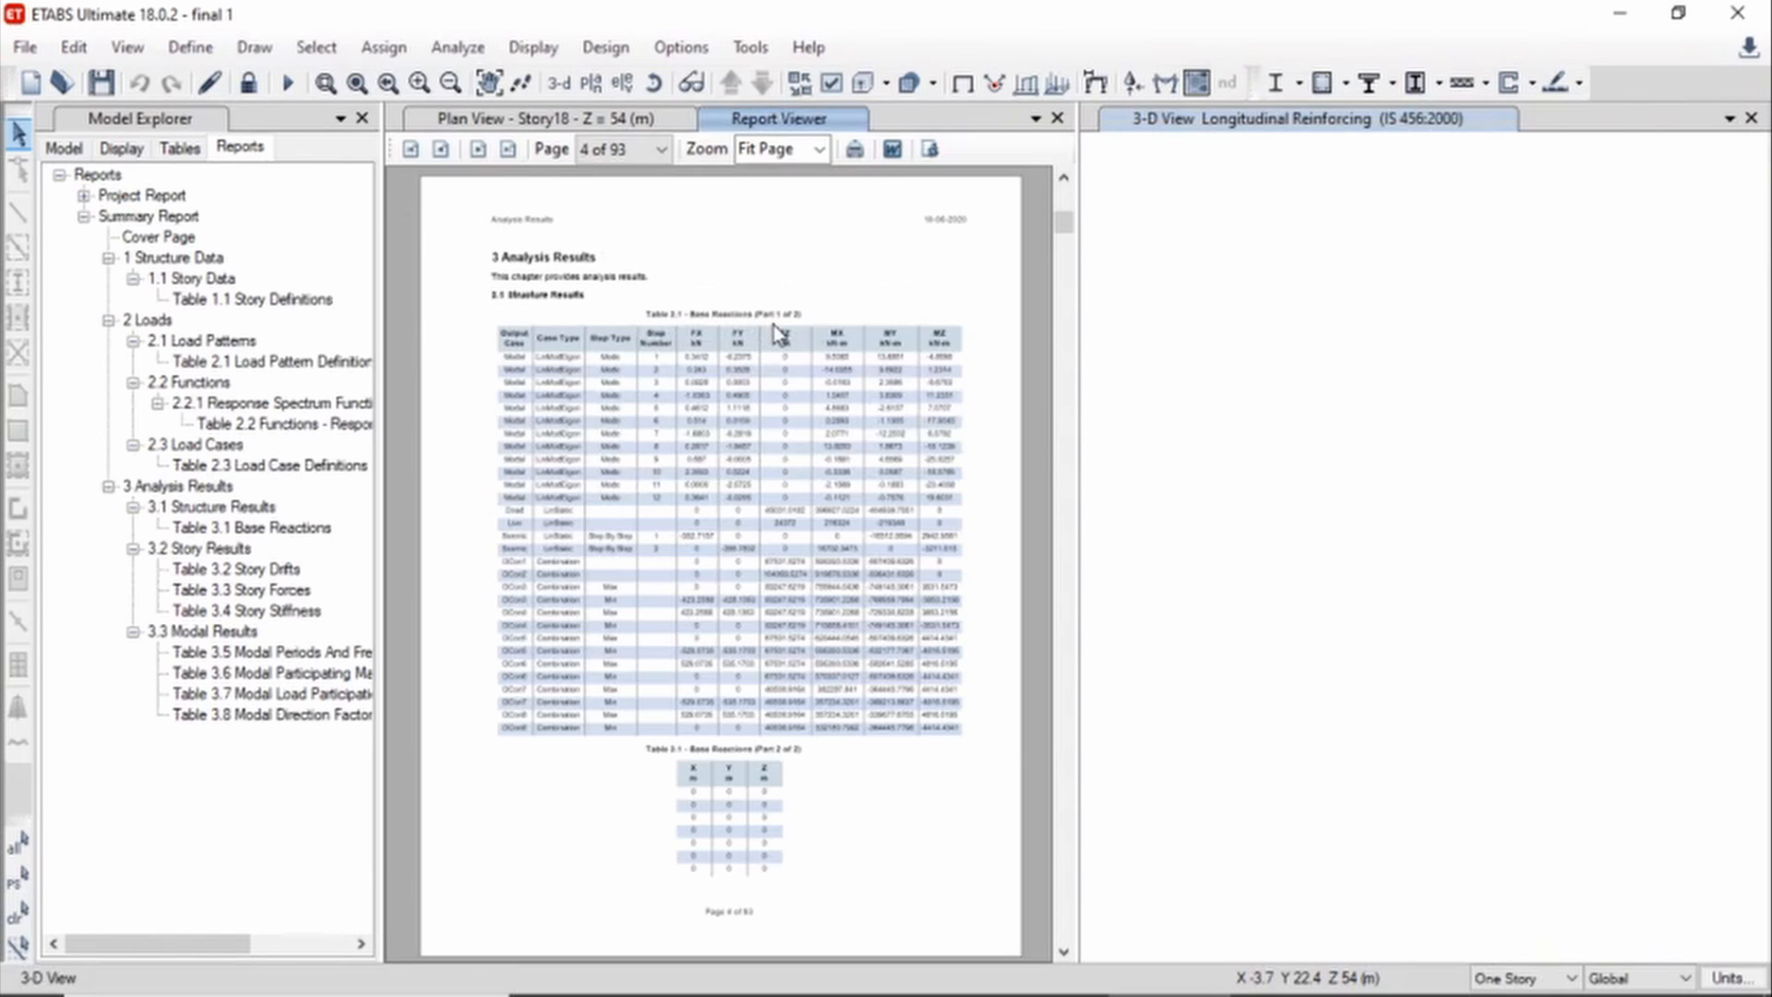
pyautogui.scroll(-2, 774, 330)
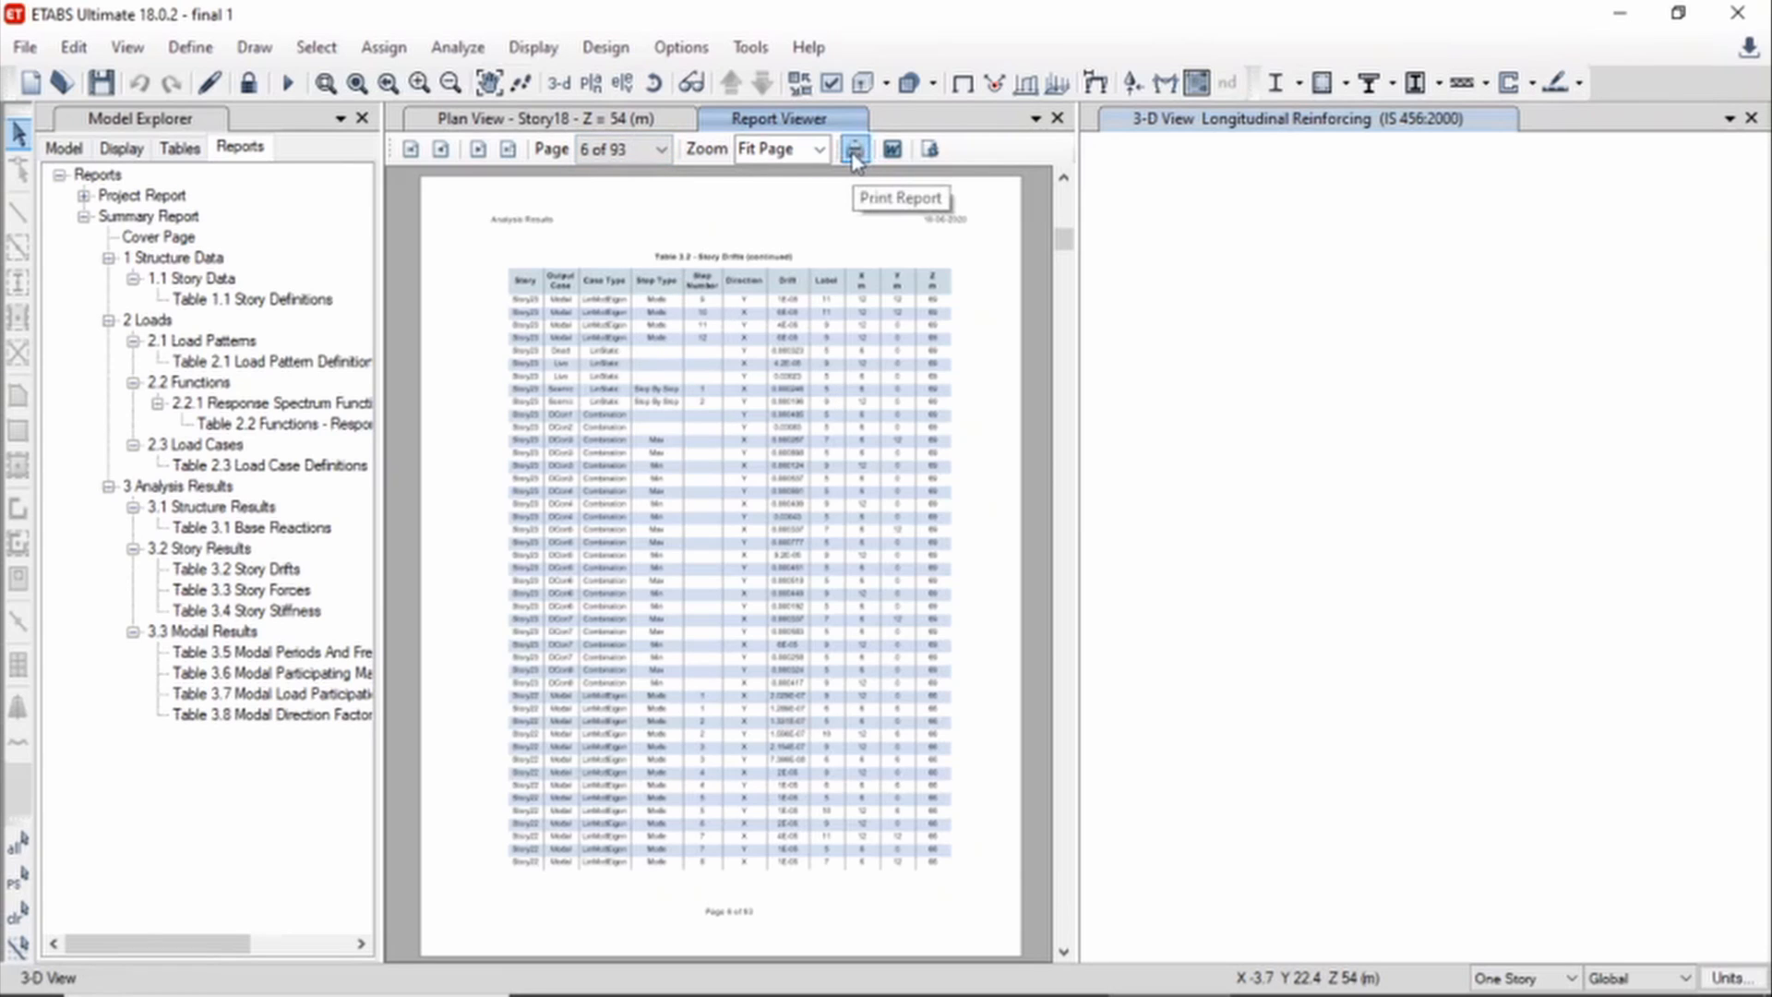
pyautogui.scroll(-5, 655, 401)
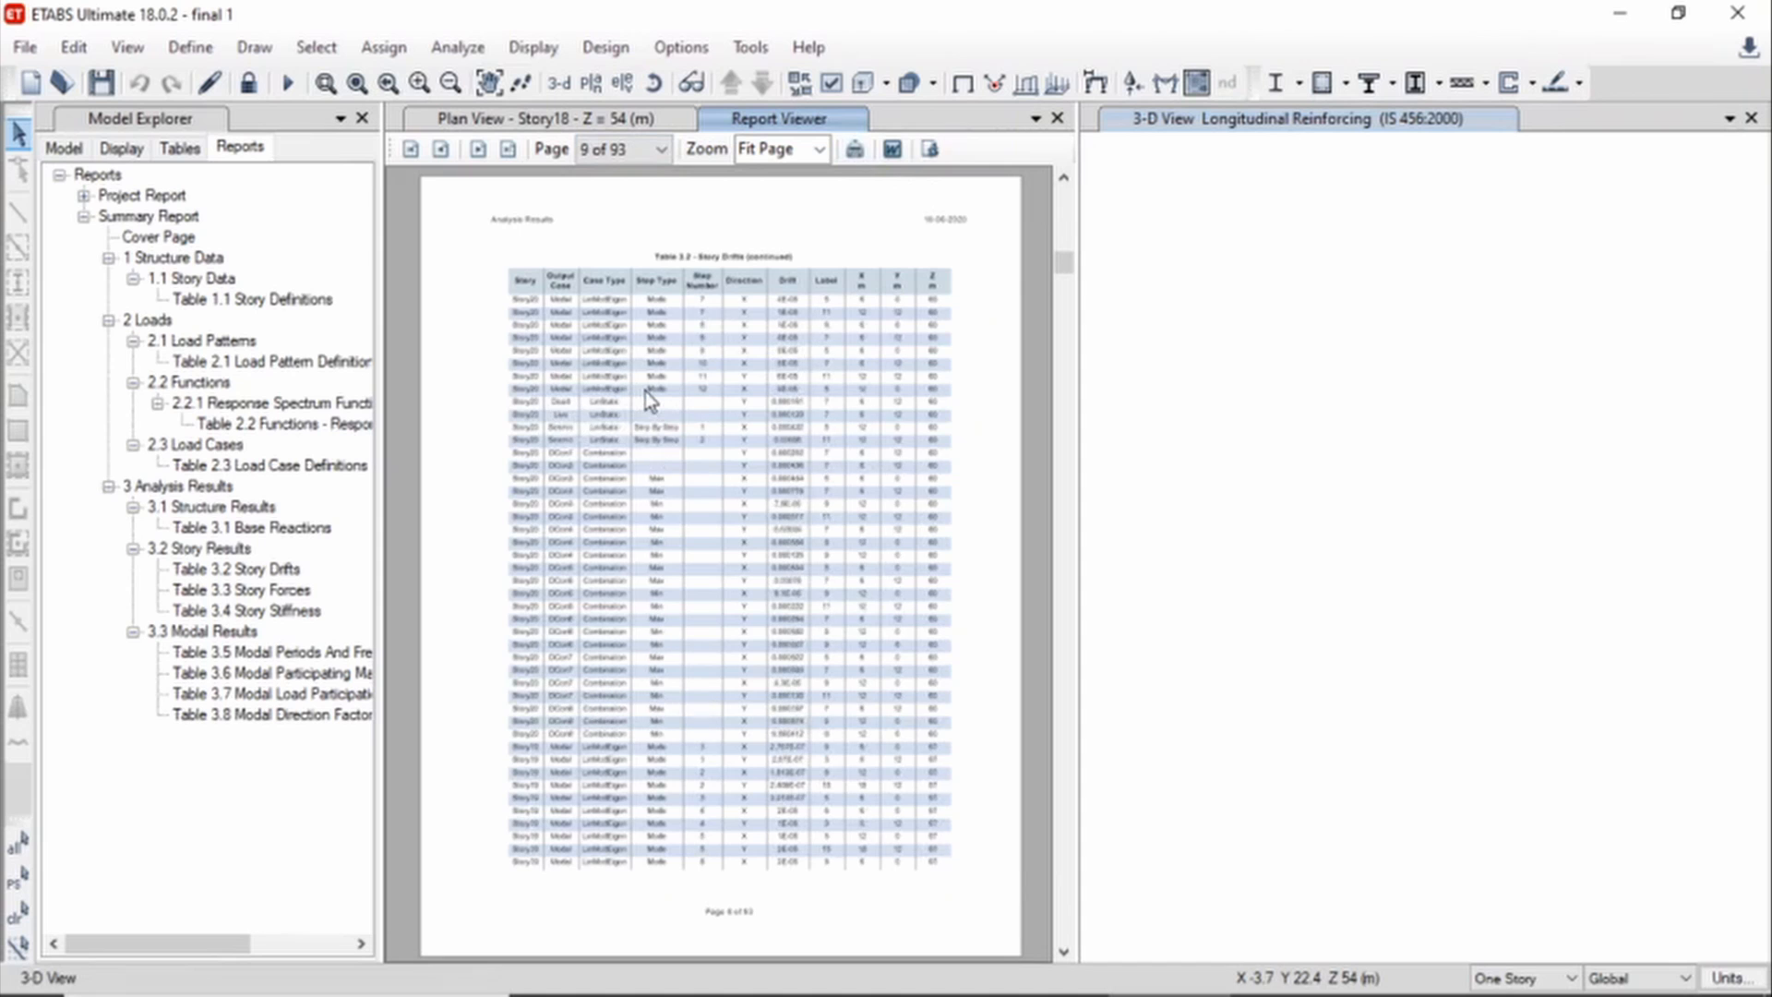
pyautogui.scroll(-6, 650, 398)
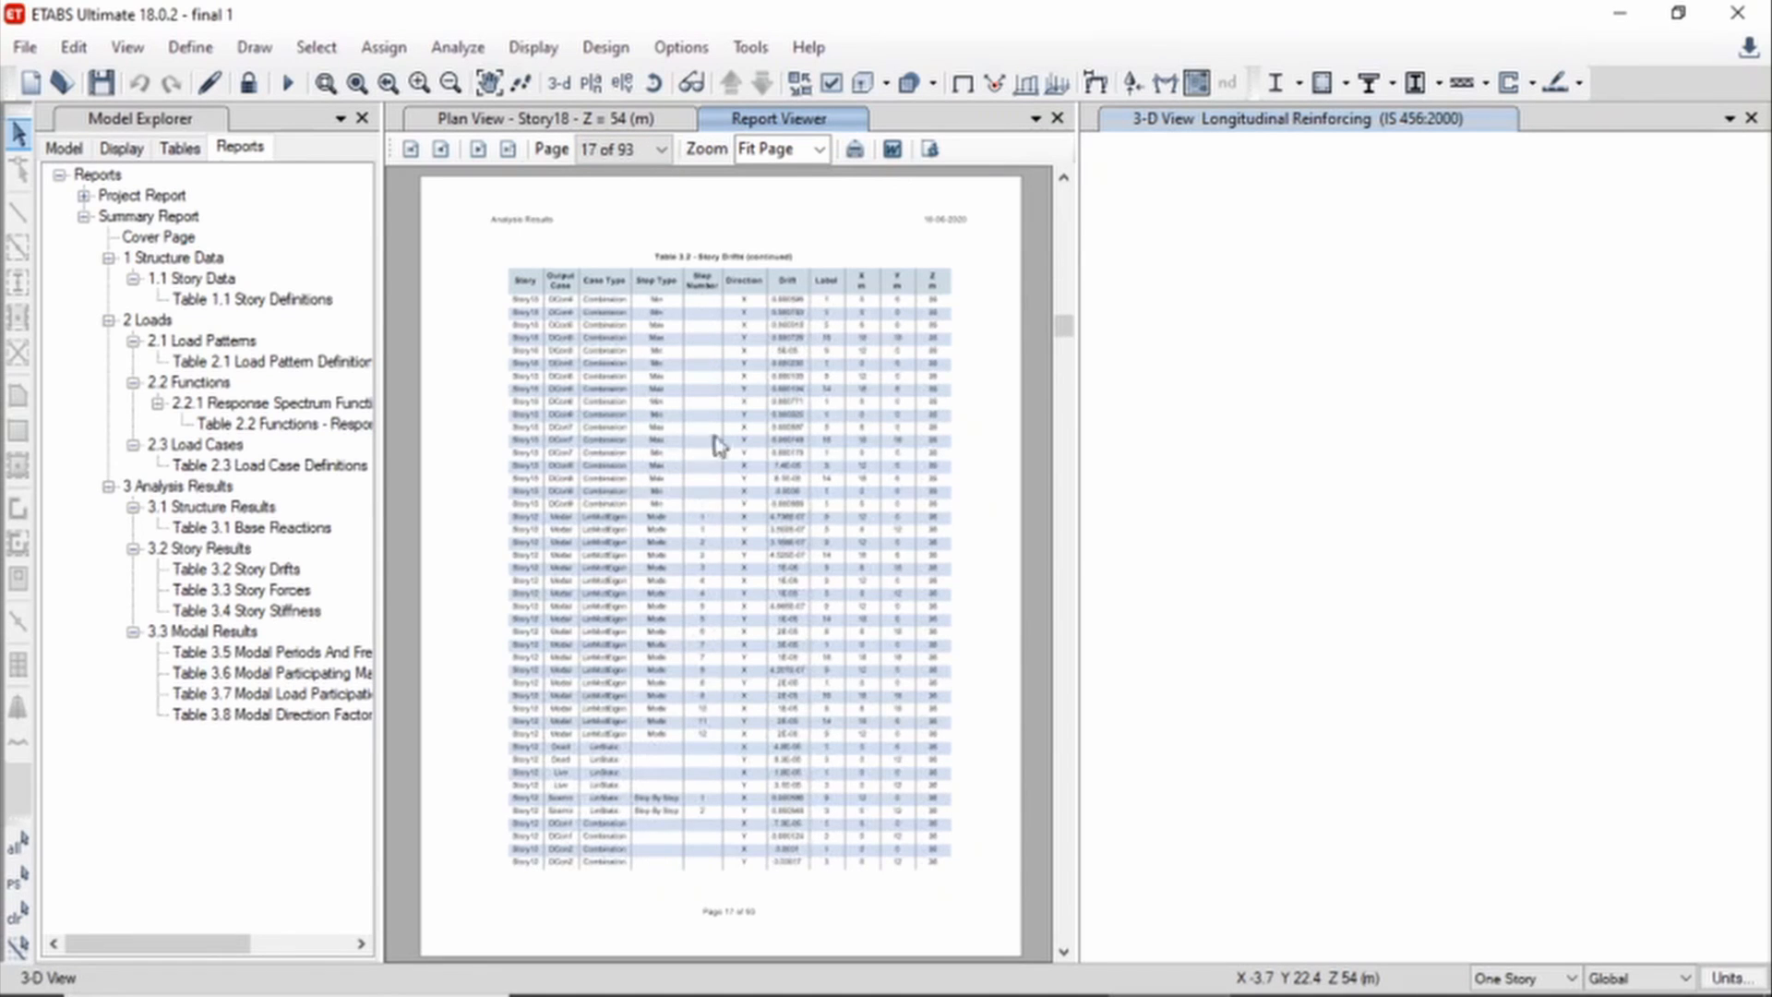
pyautogui.scroll(-3, 586, 374)
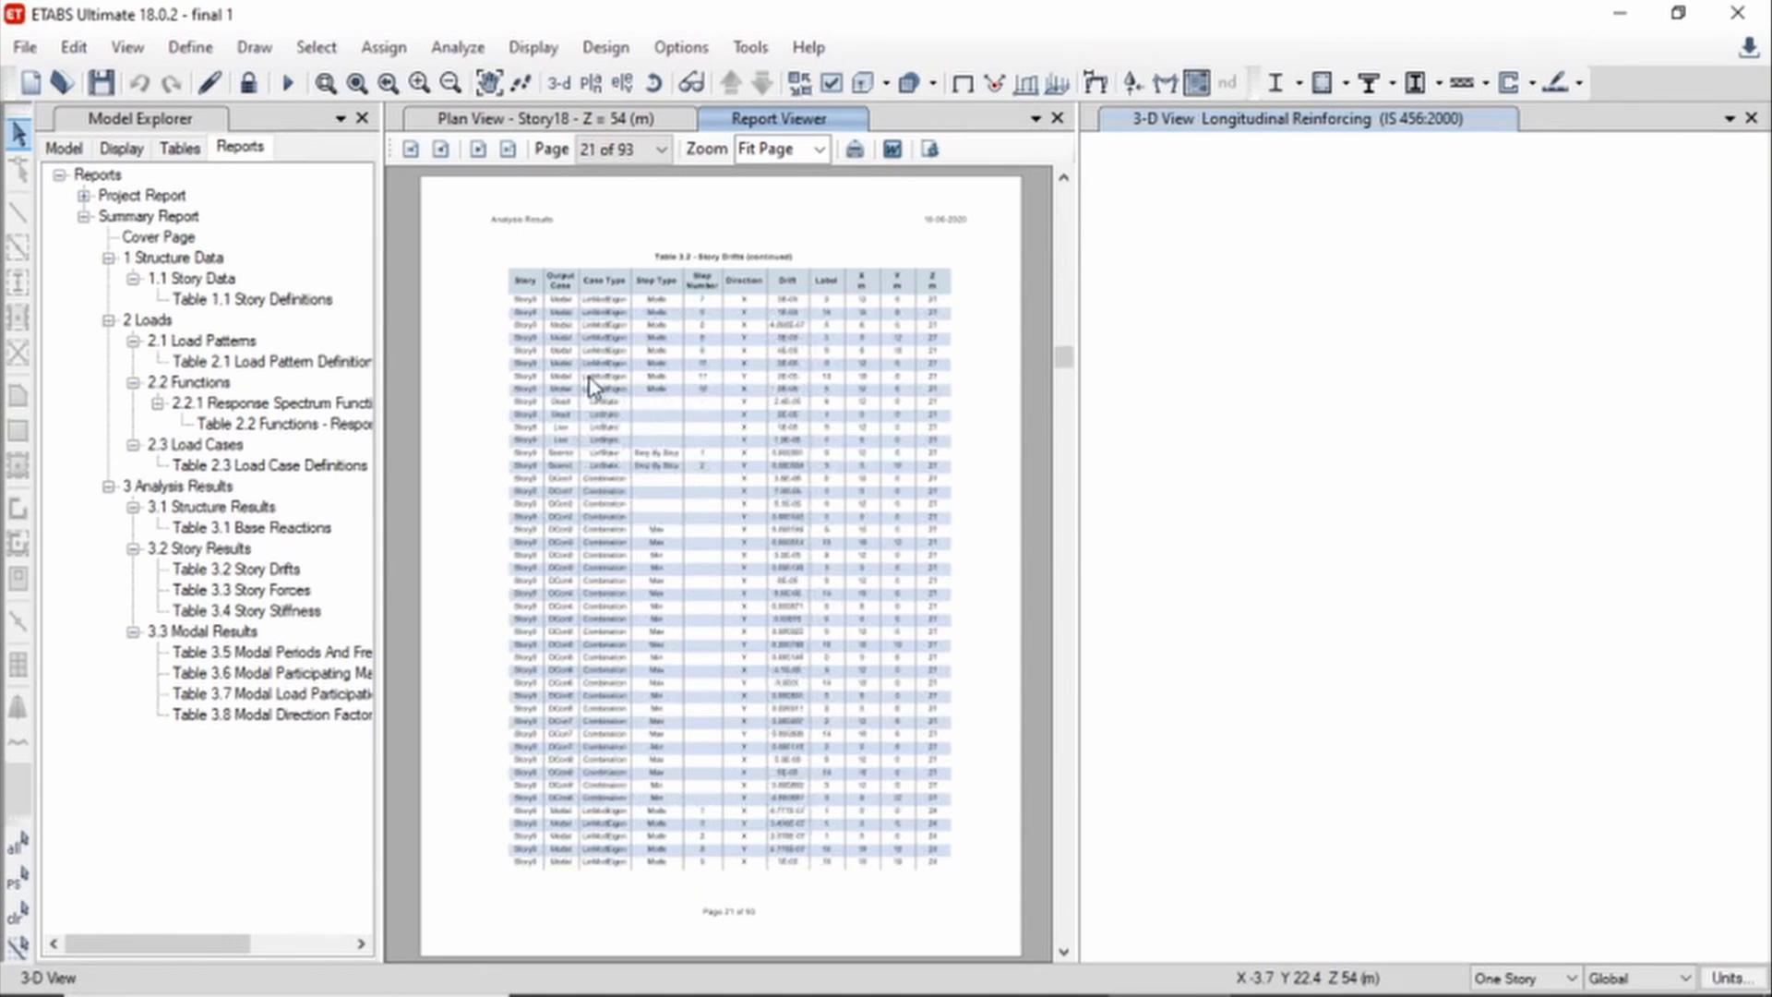
pyautogui.scroll(3, 594, 386)
pyautogui.scroll(14, 591, 386)
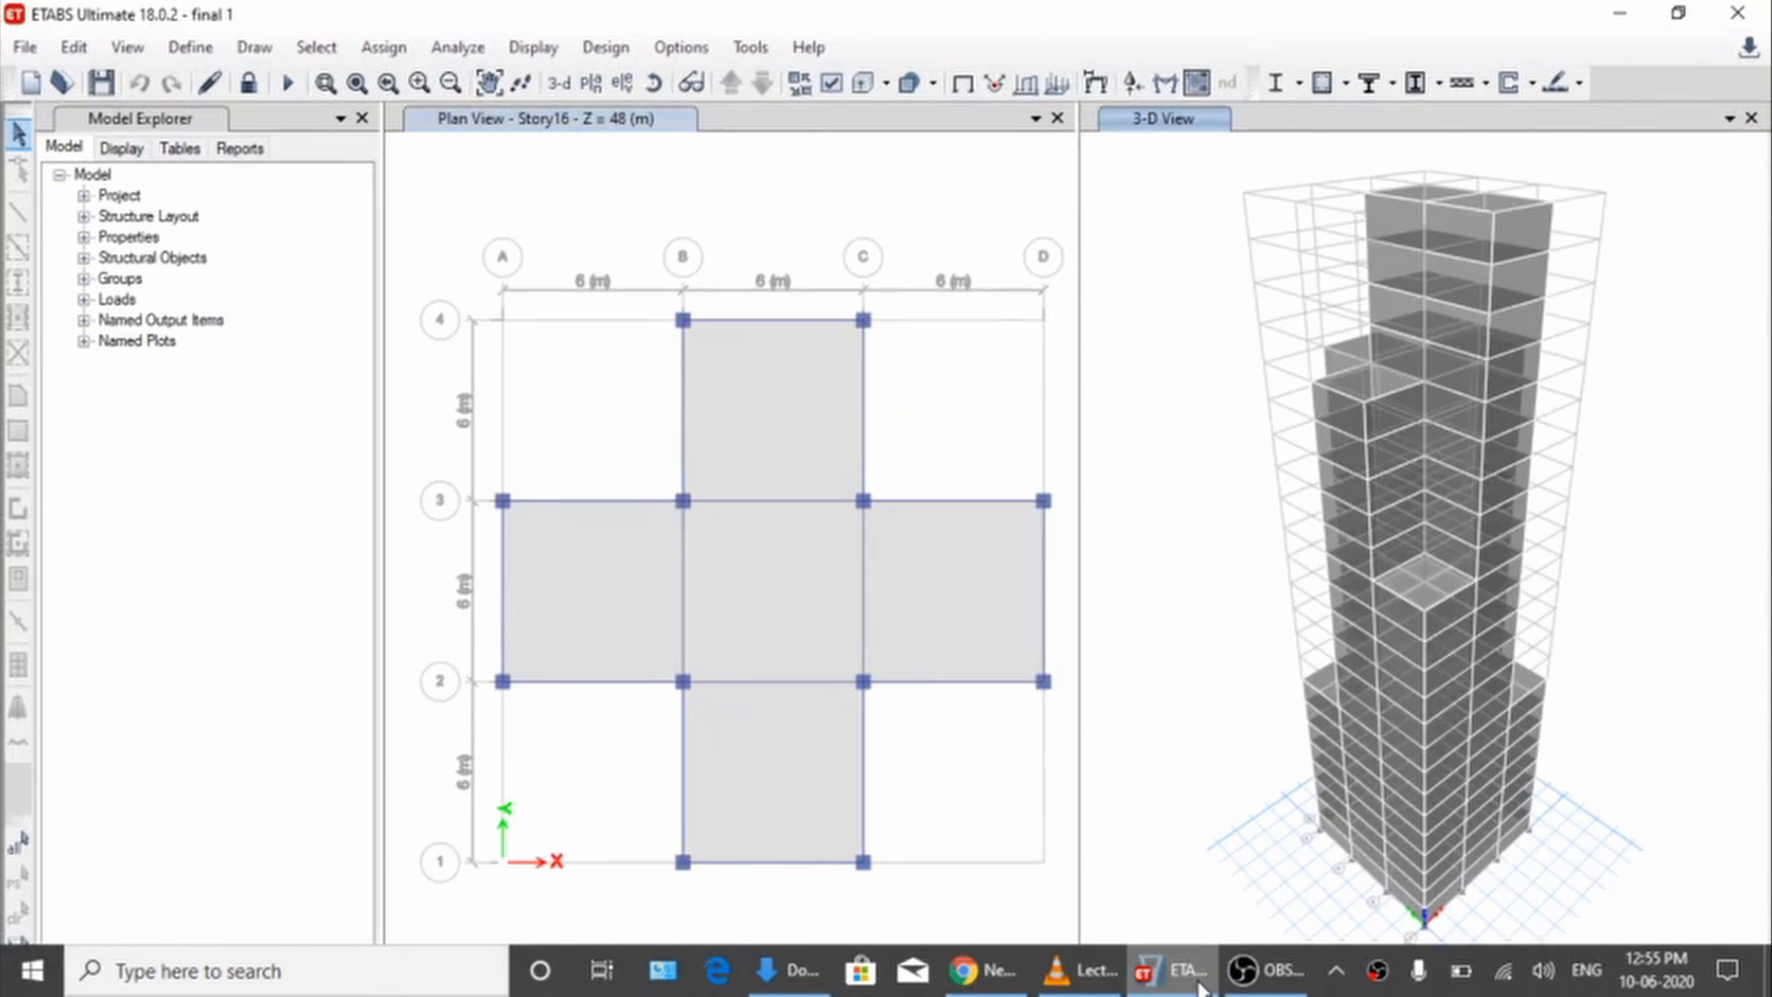
# Unlock the model, agreeing to delete the analysis results, and review the Seismic load pattern's IS1893 2002 lateral load settings
pyautogui.click(248, 83)
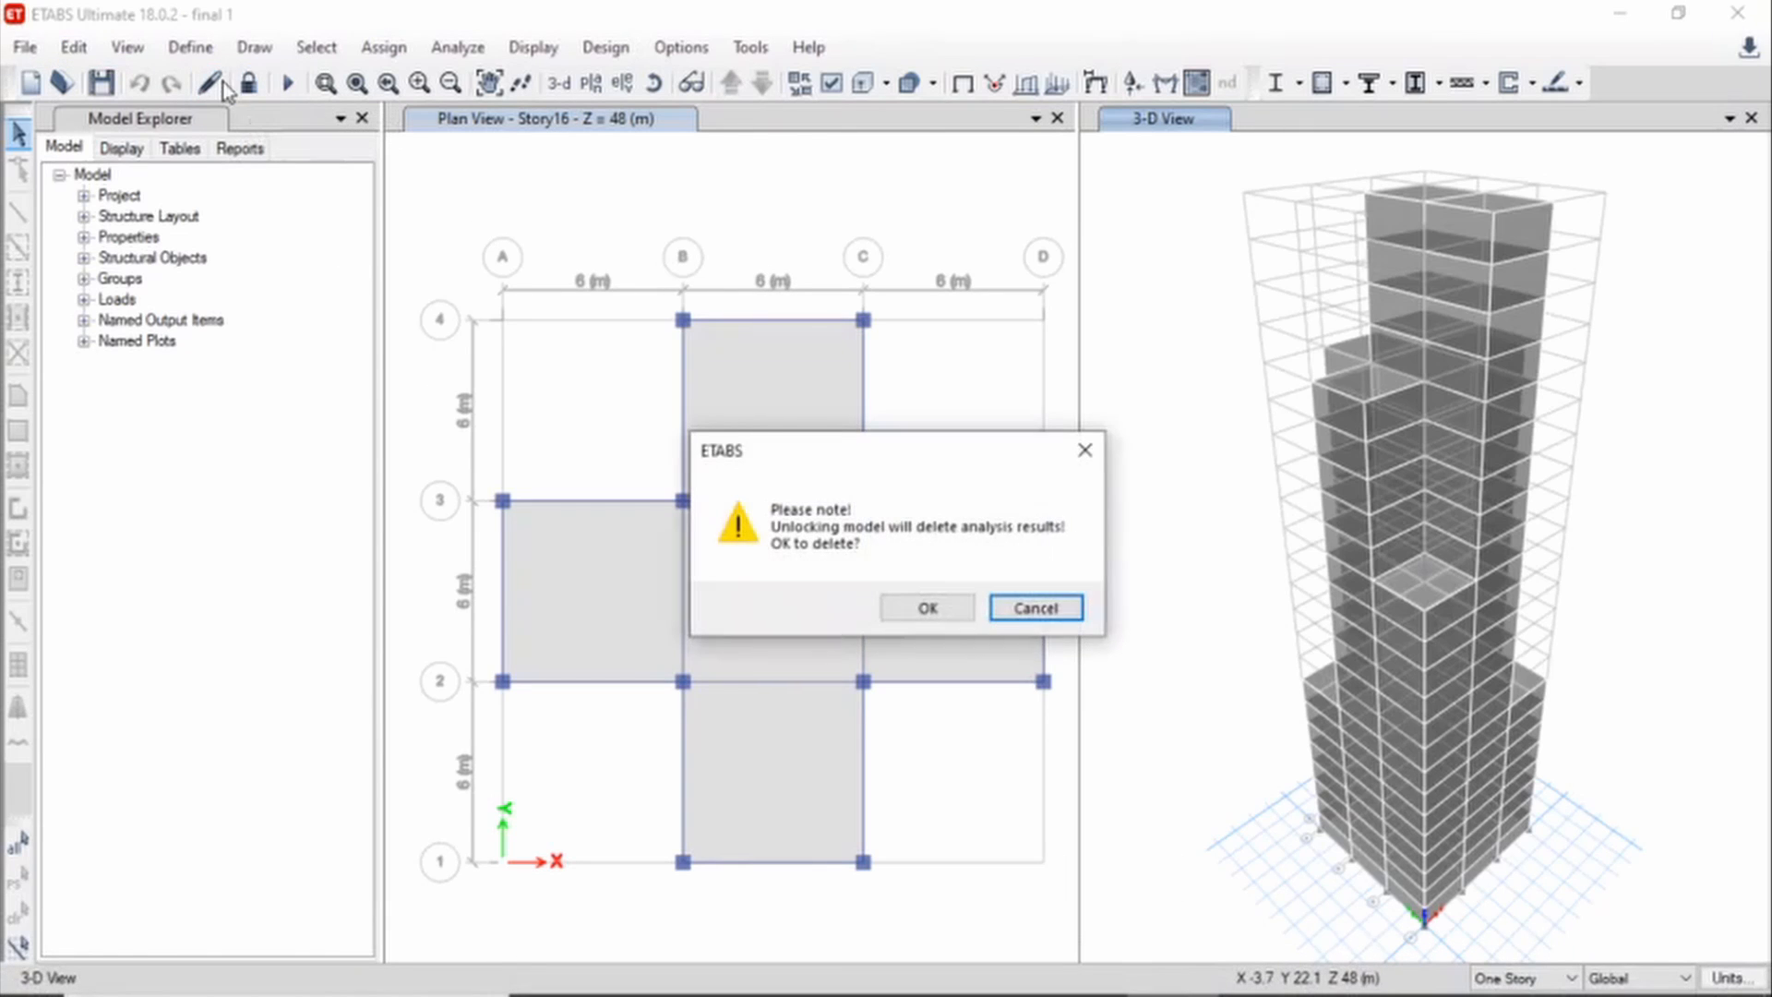
pyautogui.click(943, 611)
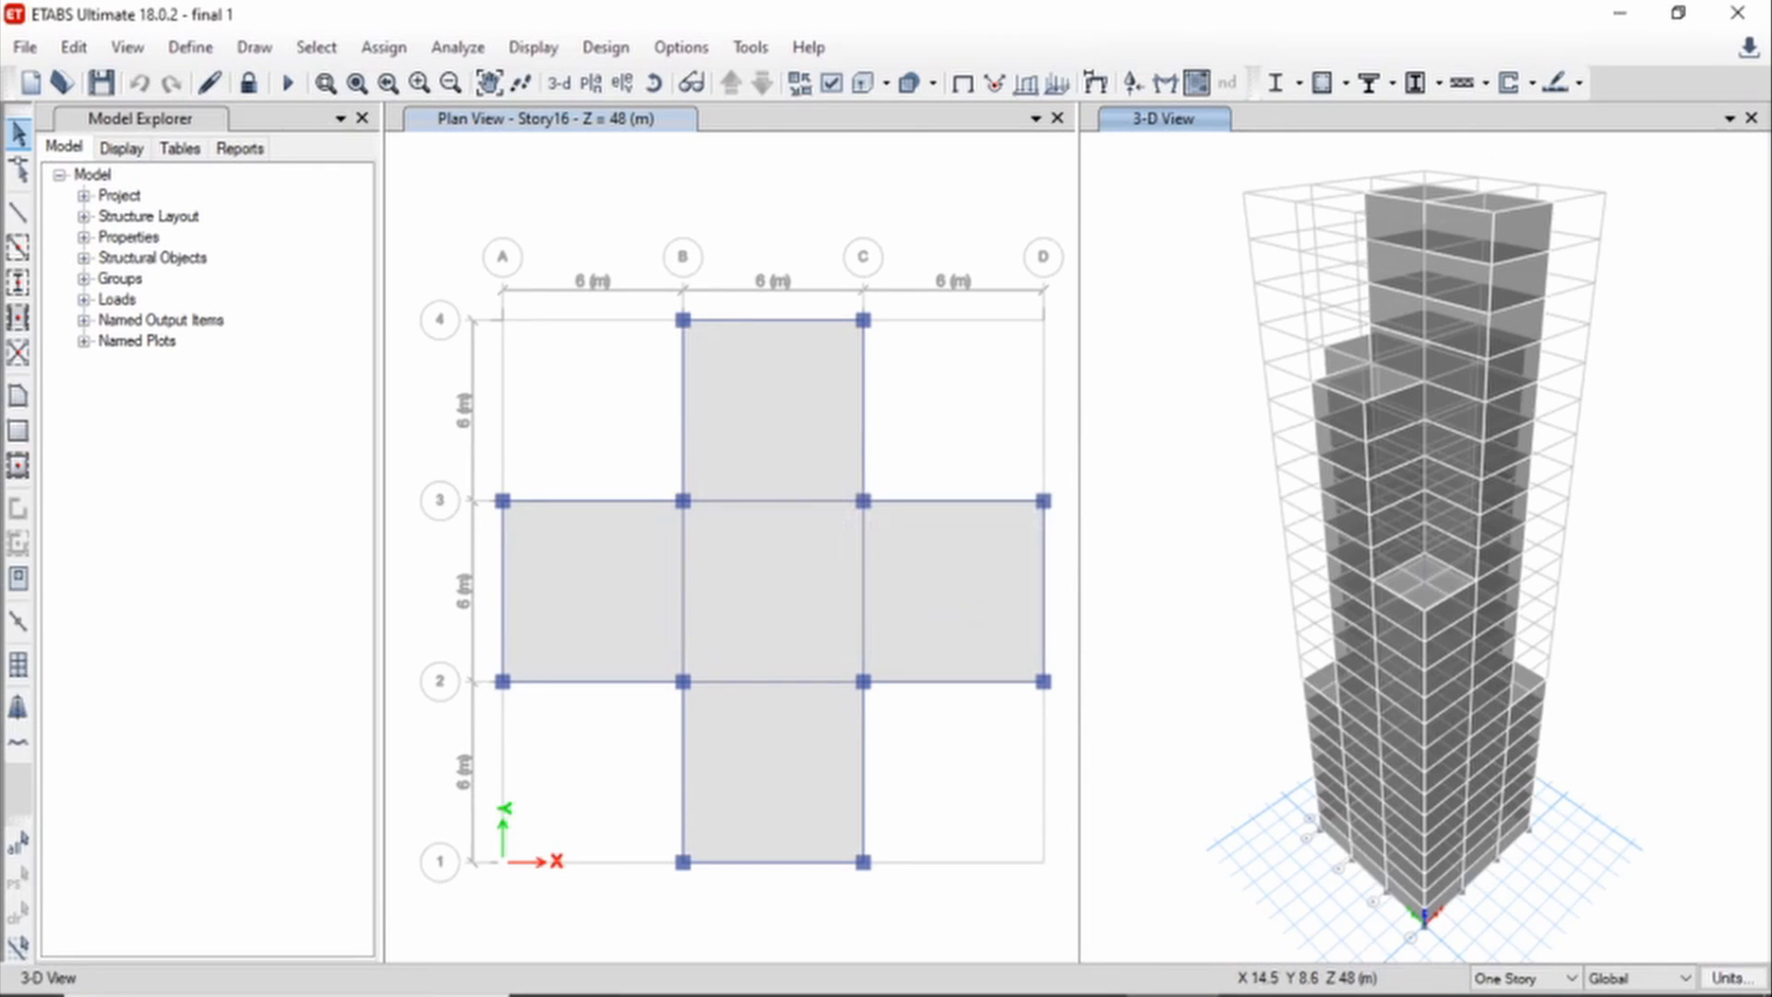
pyautogui.click(189, 48)
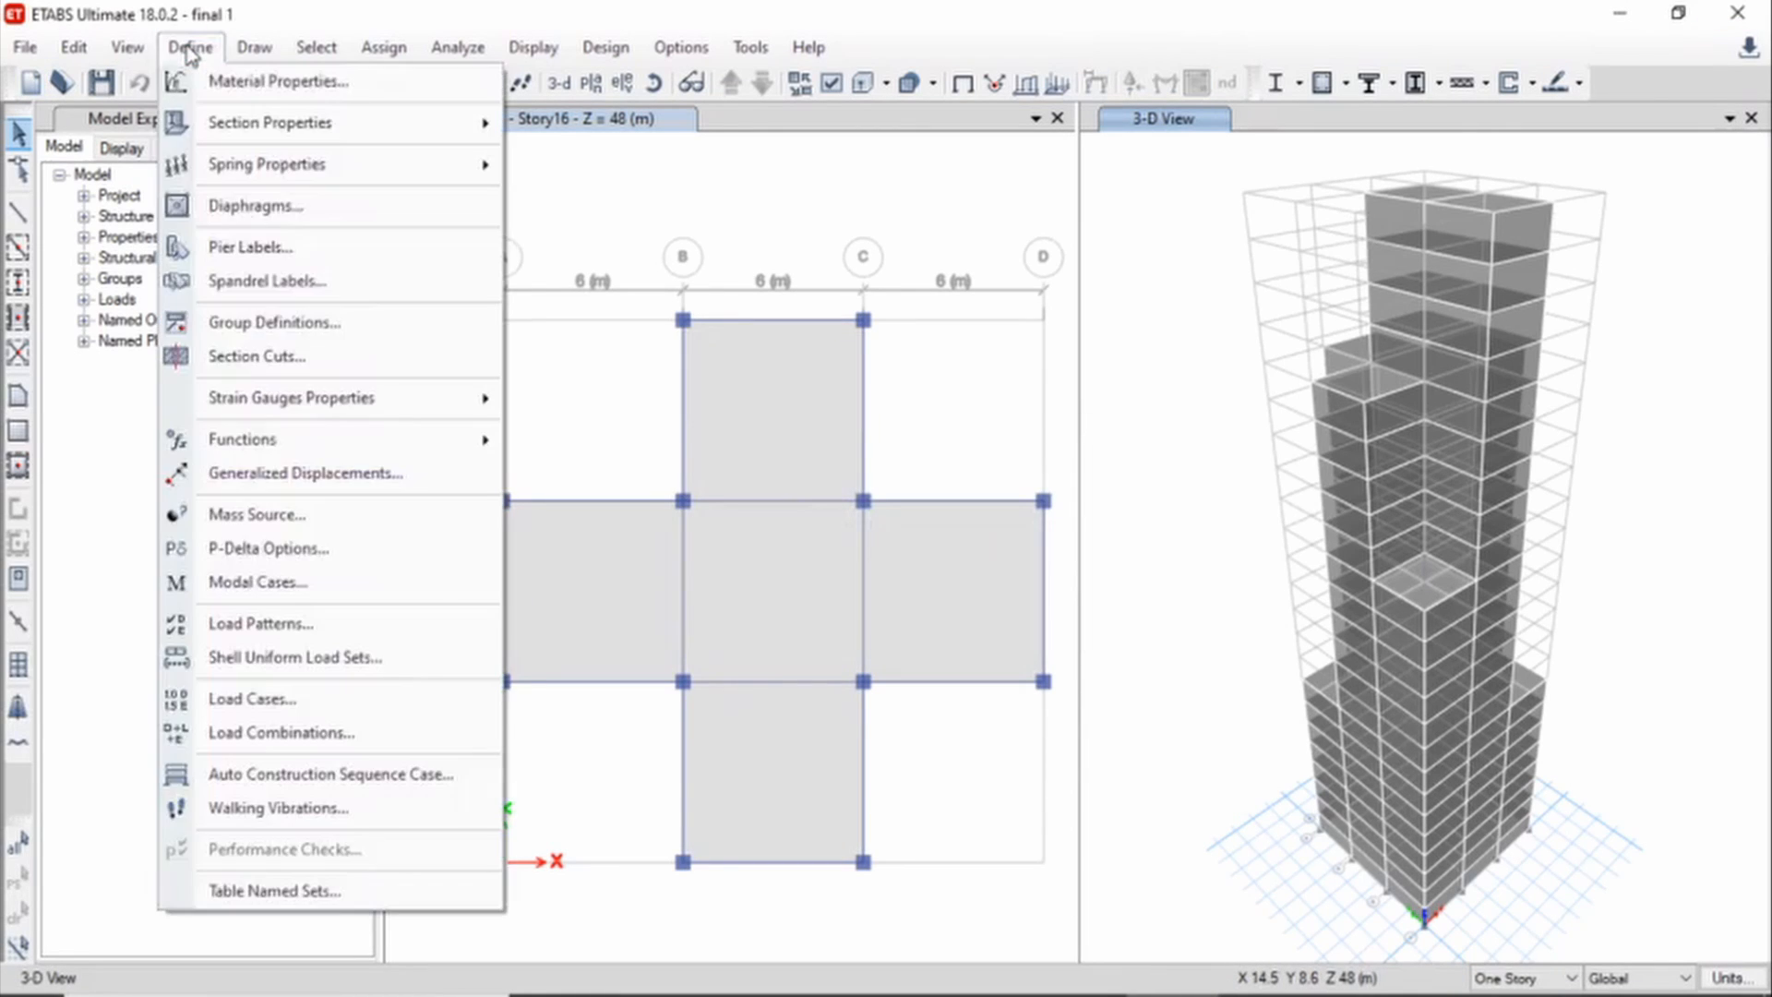
pyautogui.click(189, 48)
pyautogui.click(190, 50)
pyautogui.click(193, 52)
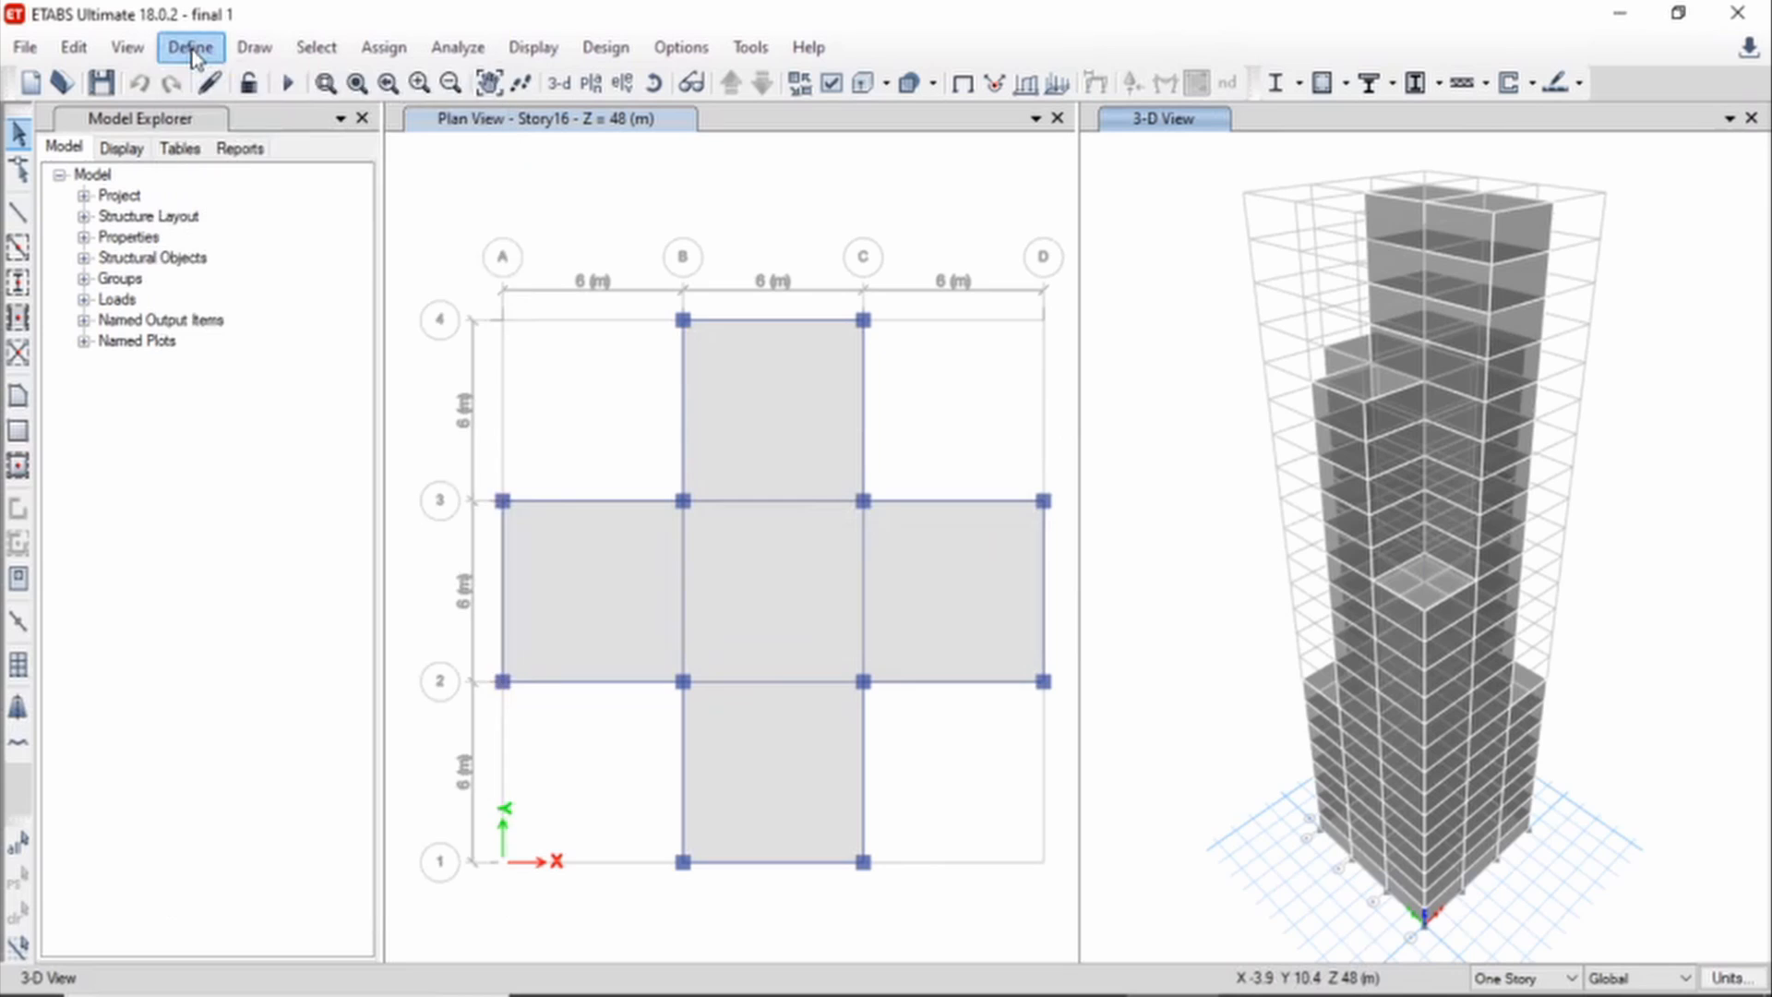
pyautogui.click(192, 54)
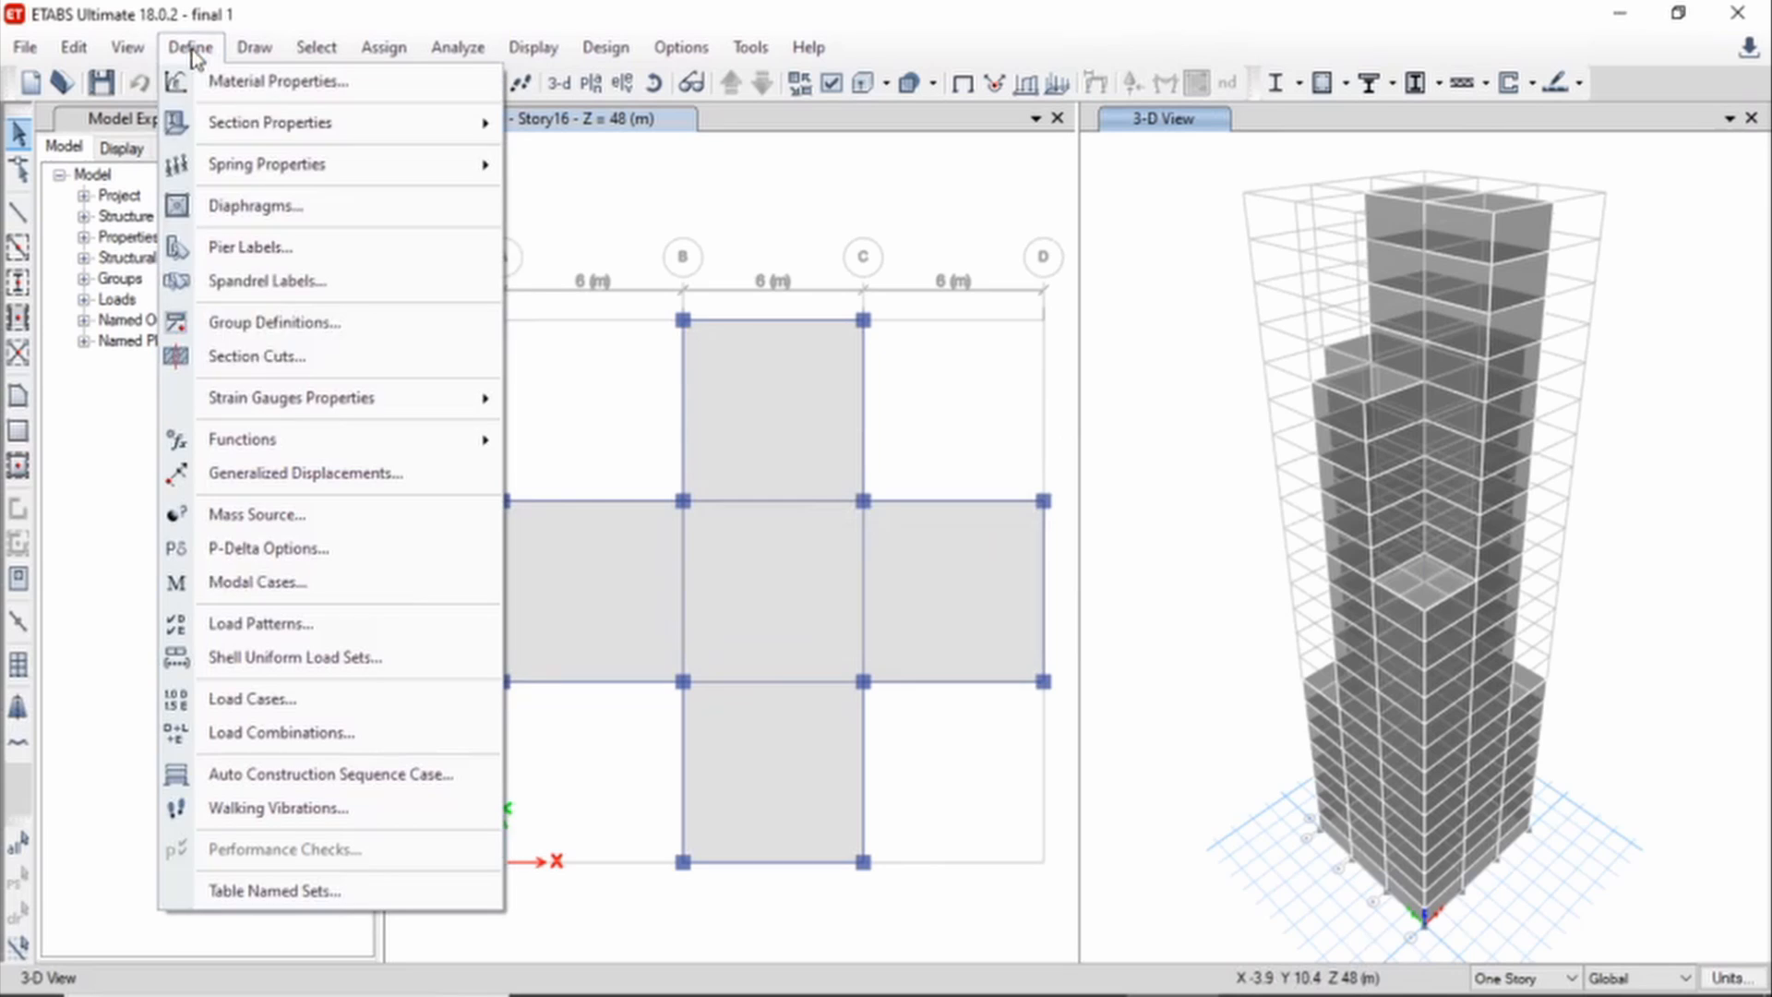
pyautogui.click(244, 626)
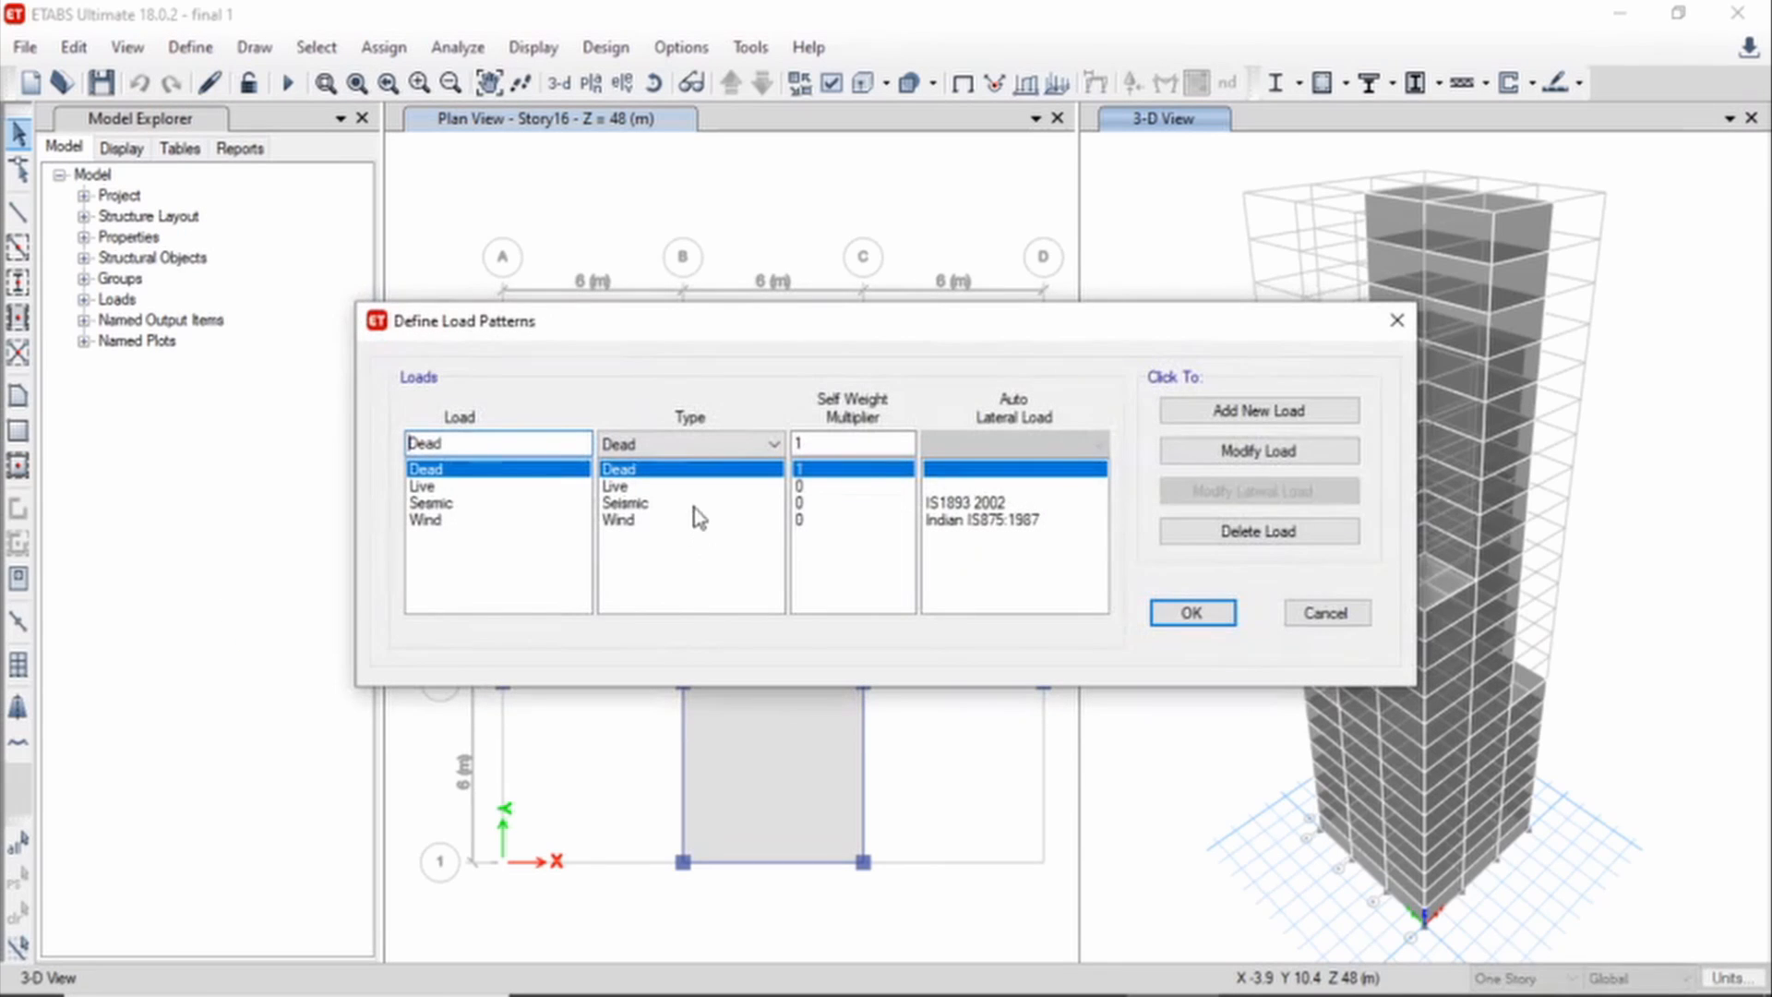
pyautogui.click(693, 505)
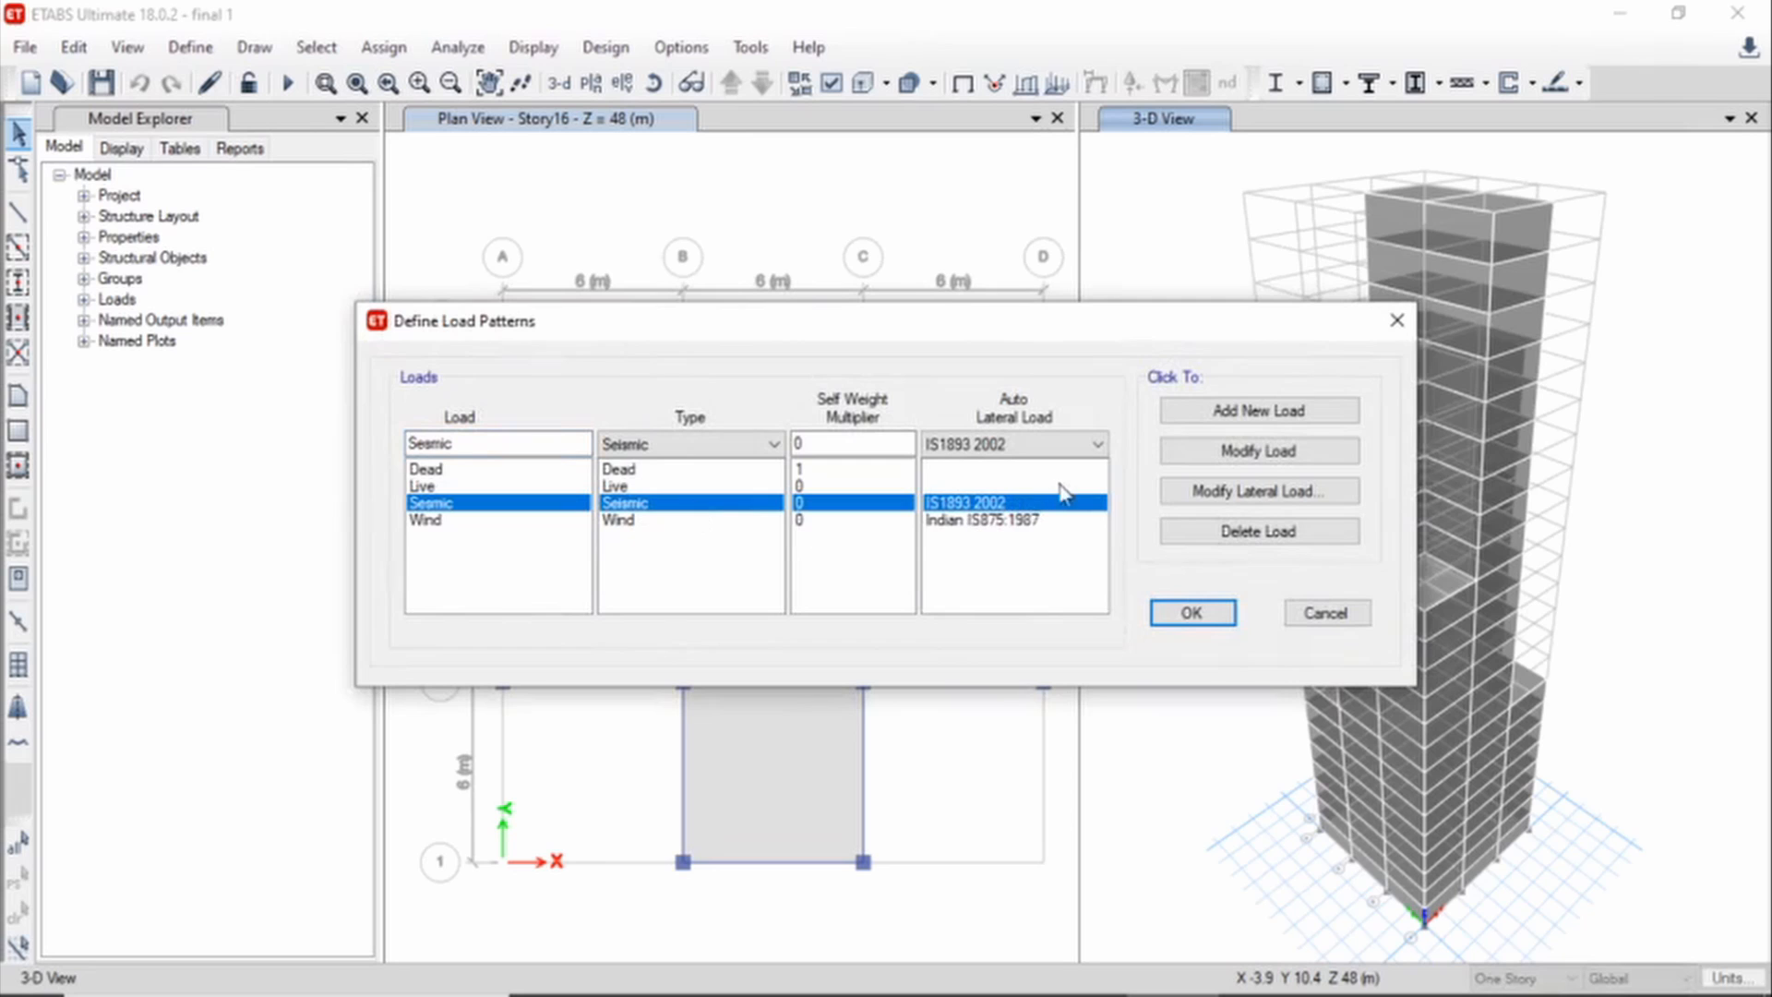
pyautogui.click(1248, 494)
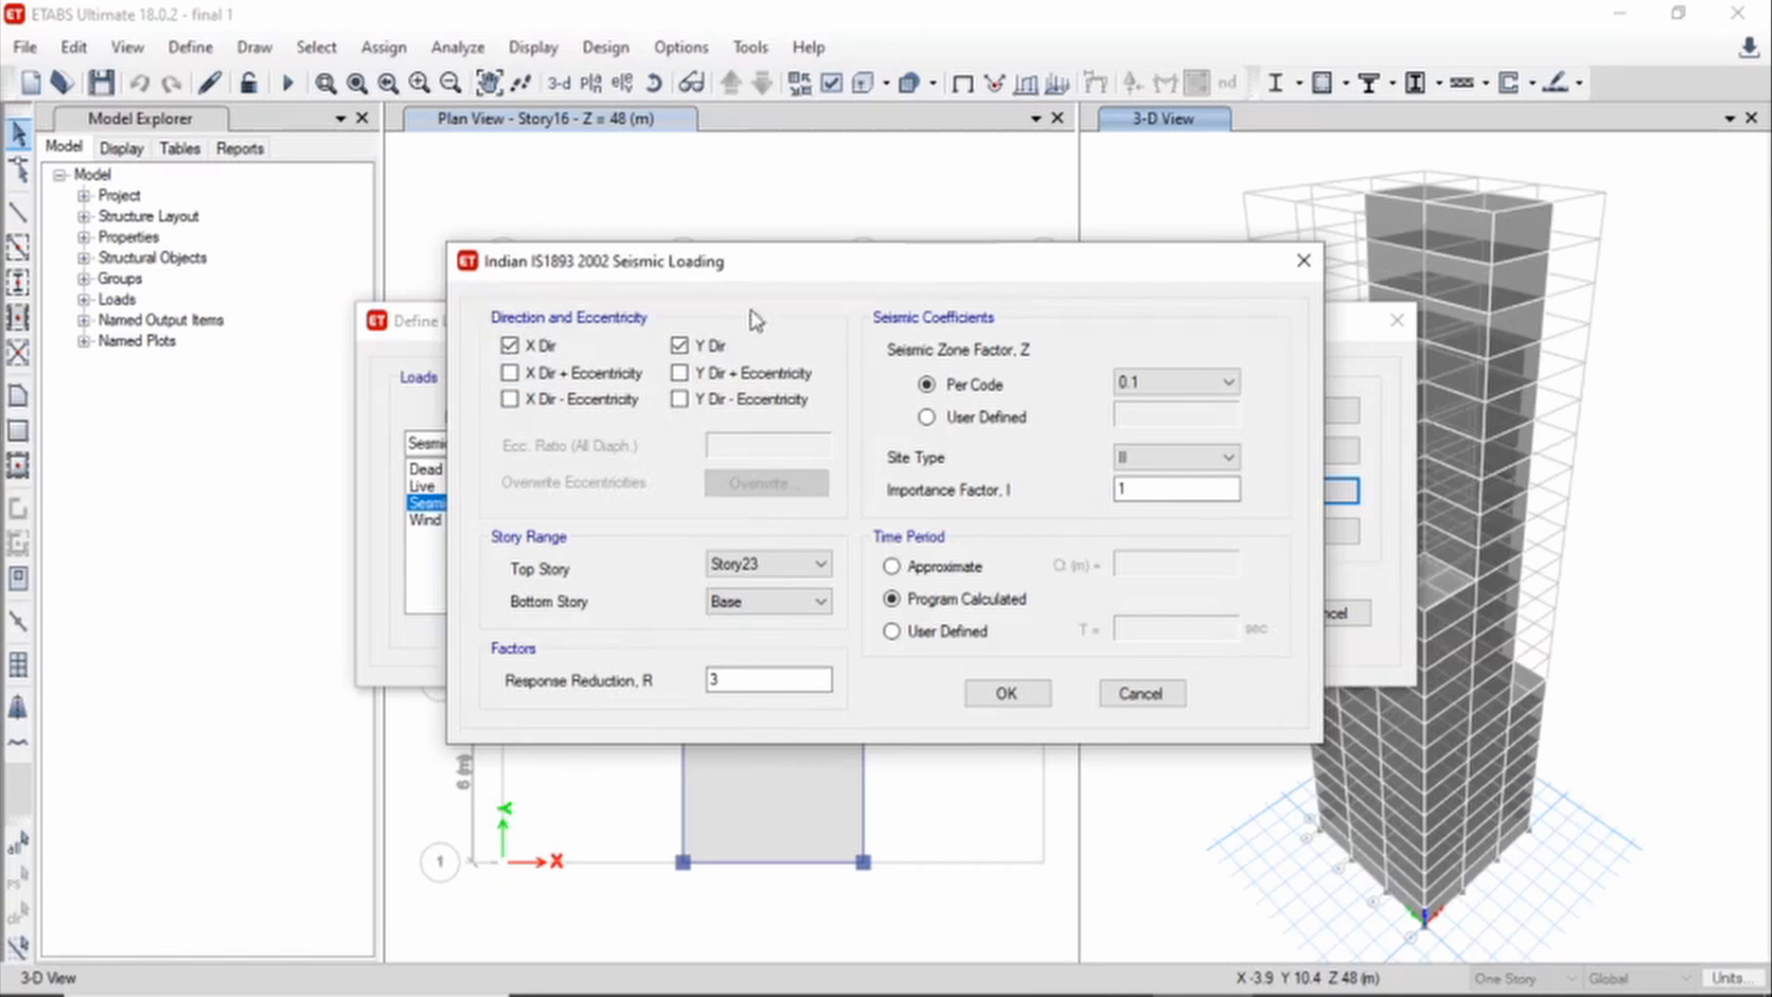
pyautogui.click(1015, 693)
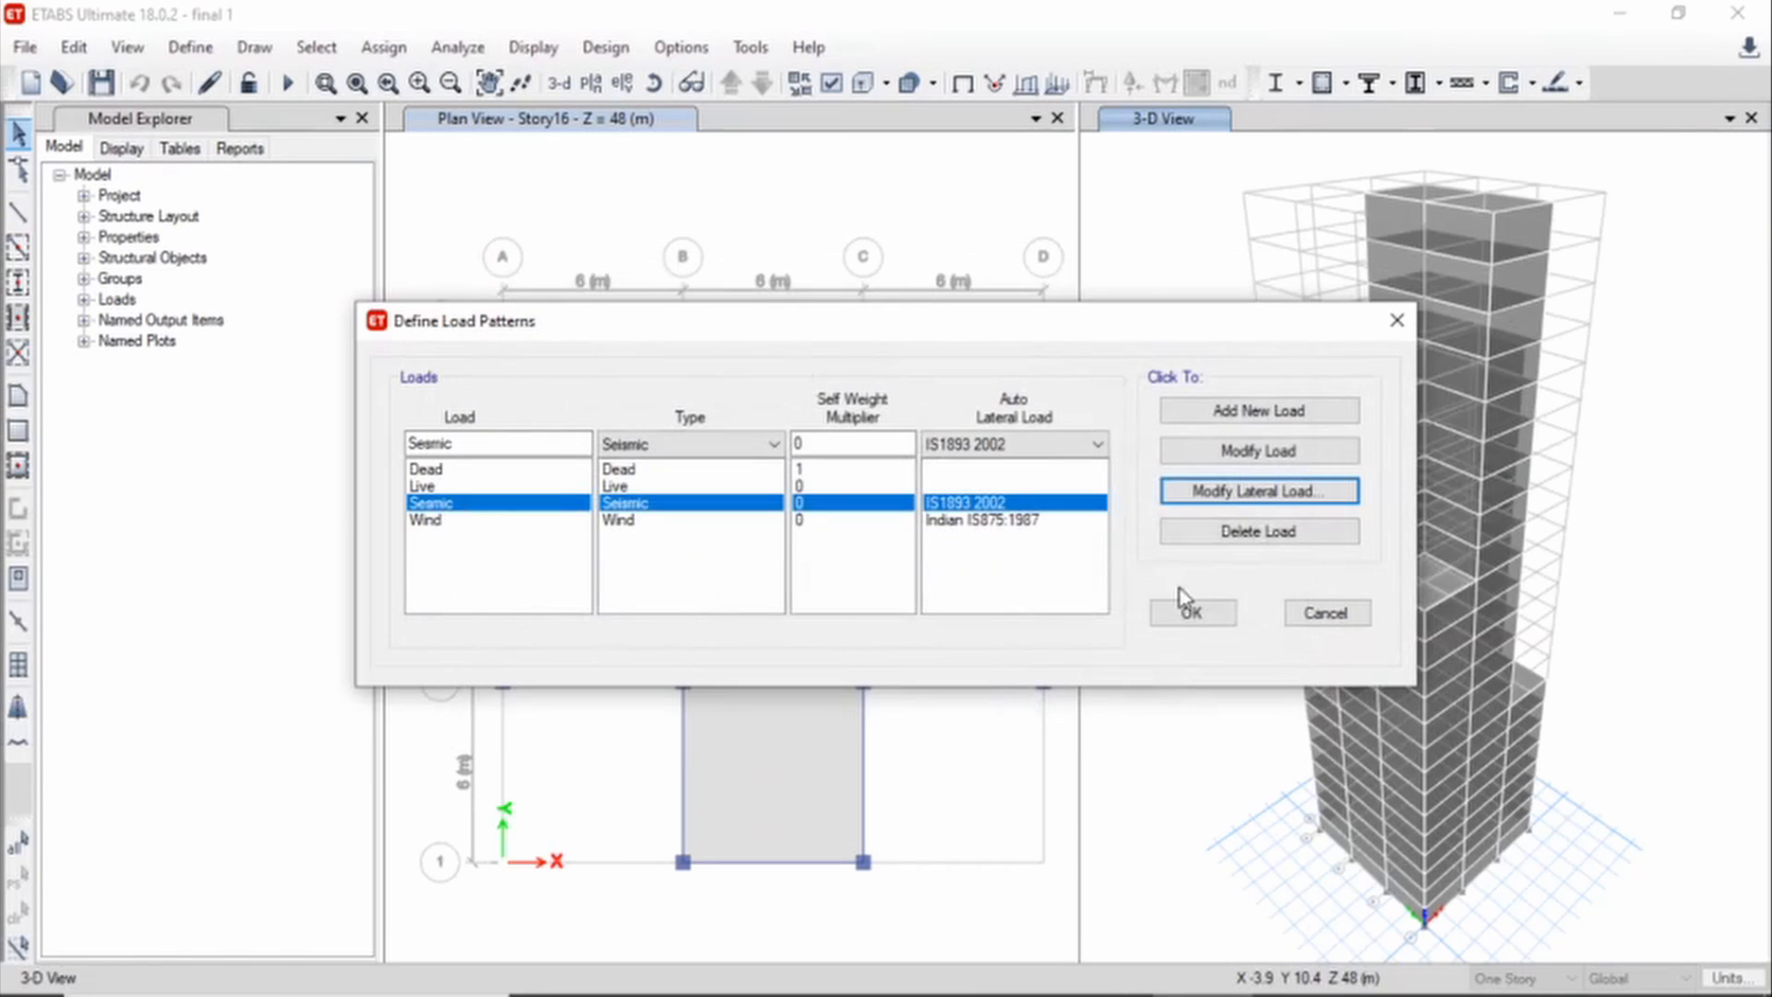
pyautogui.click(1190, 614)
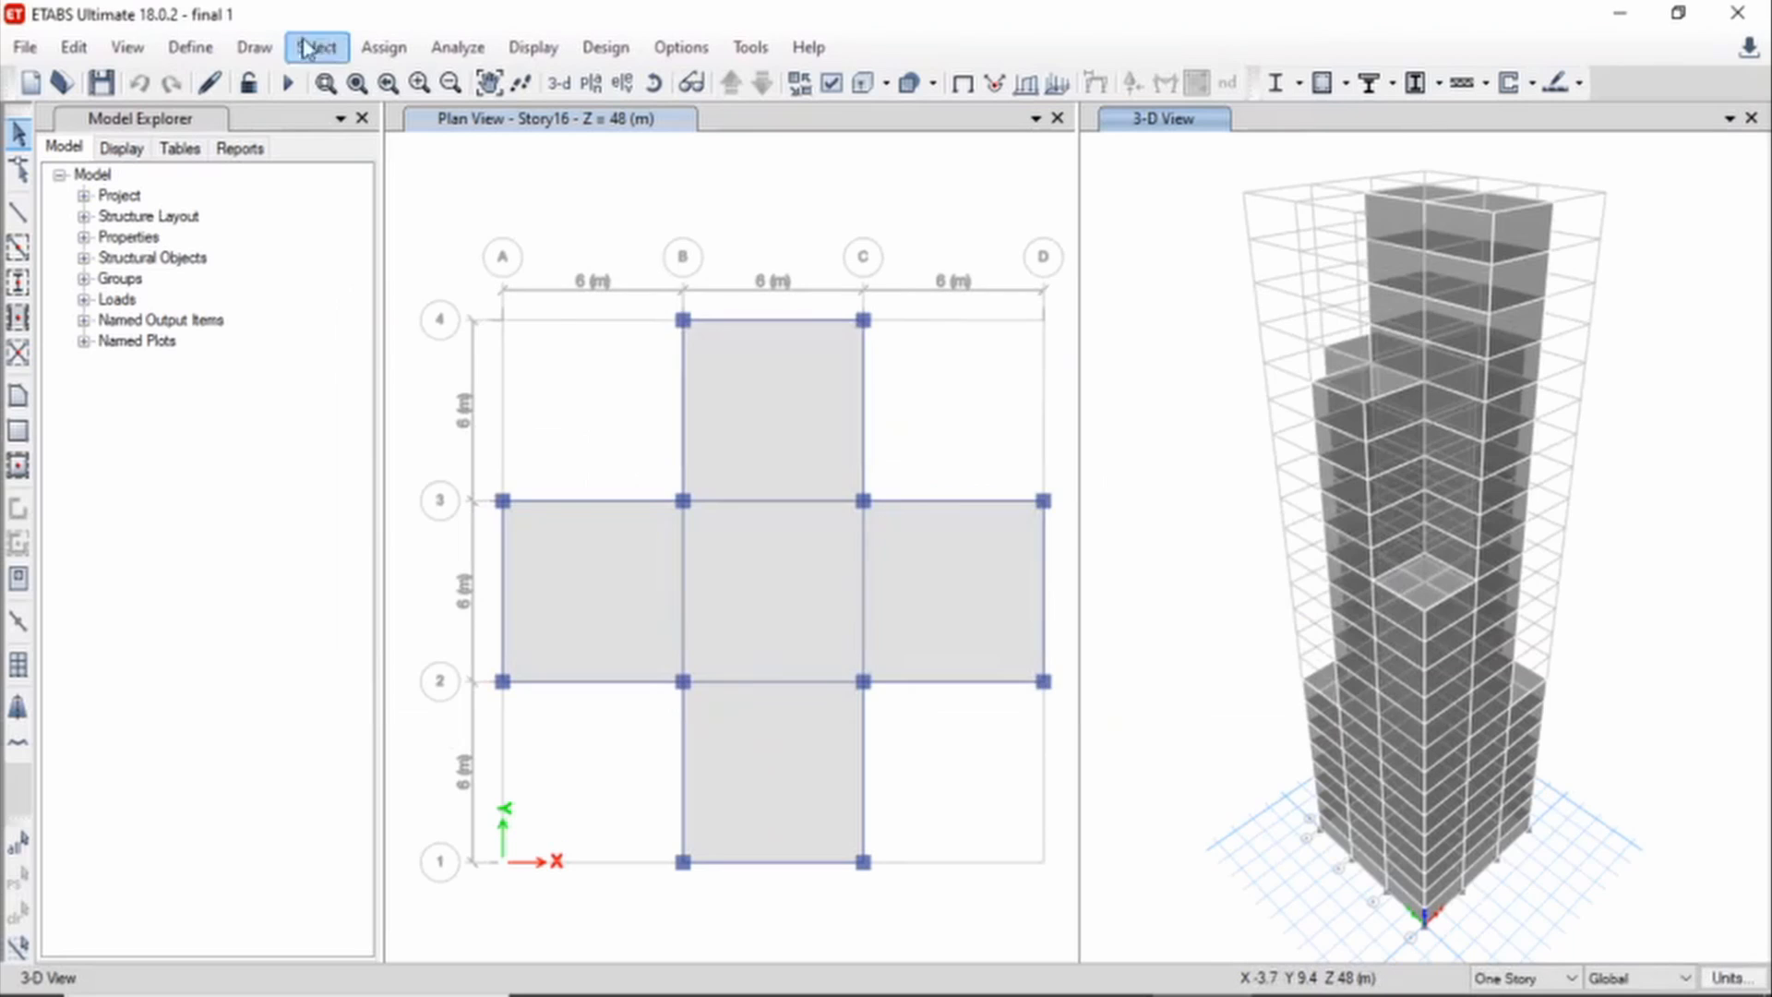
# Start a new response spectrum function of type IS1893:2002
pyautogui.click(208, 49)
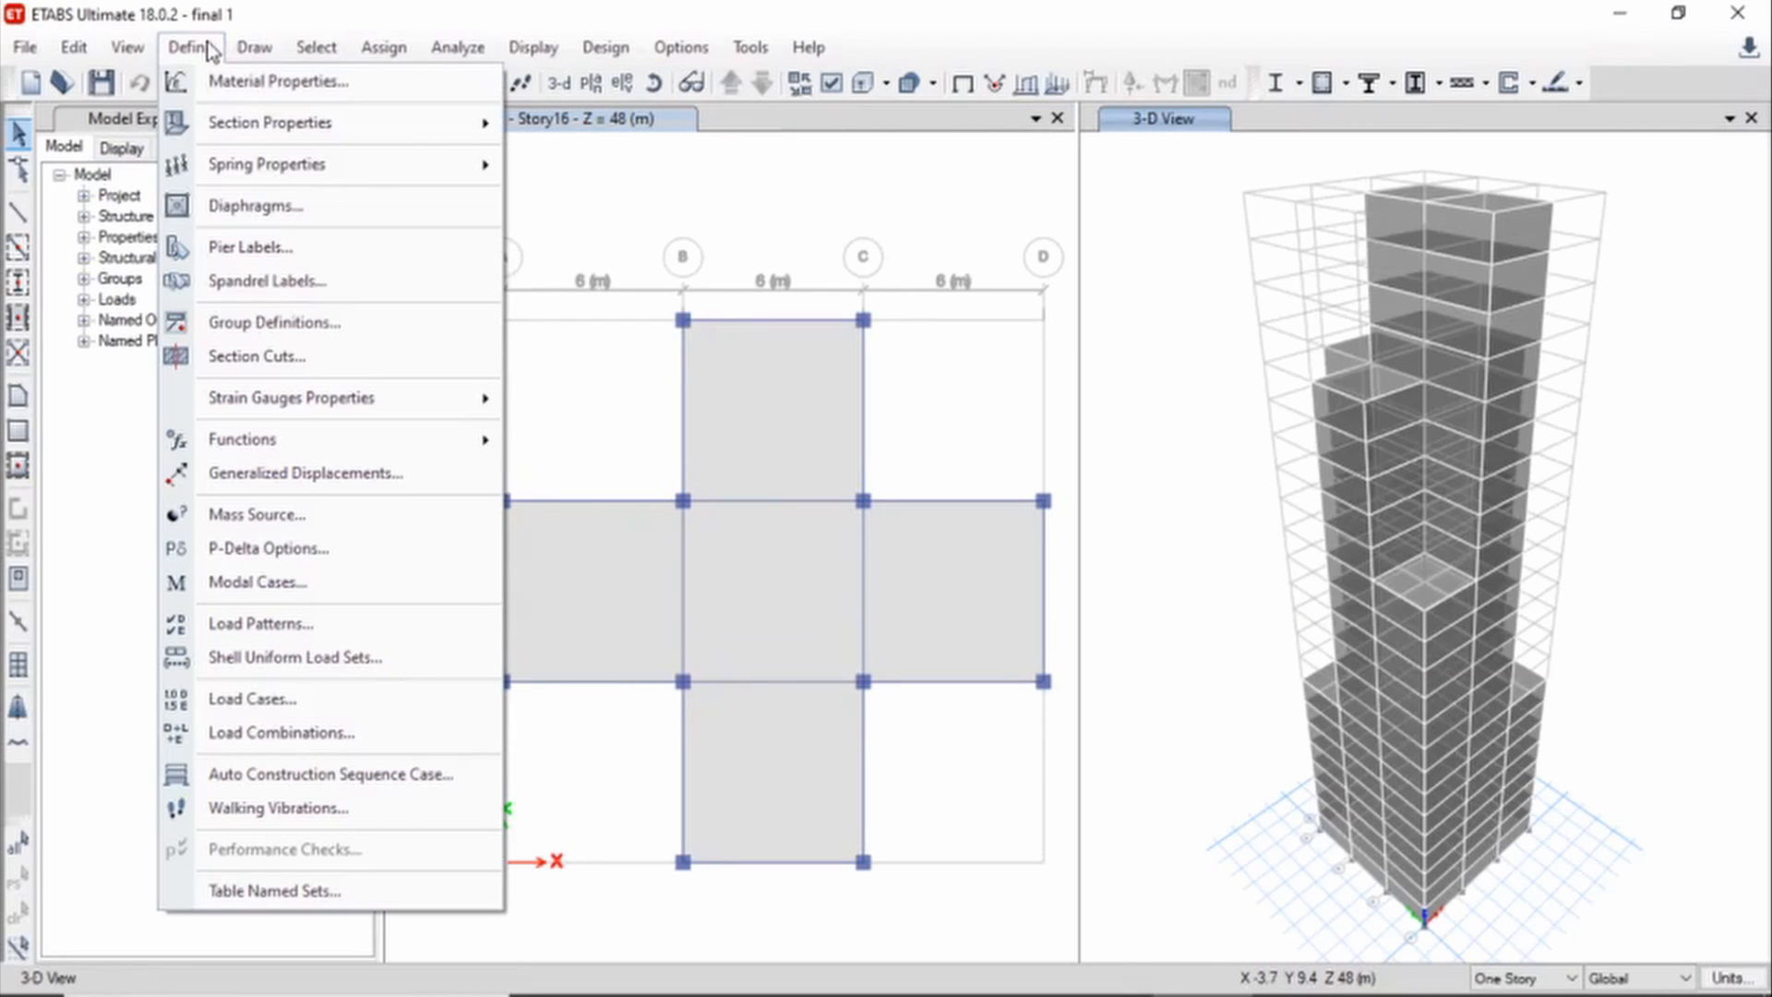
pyautogui.moveTo(351, 438)
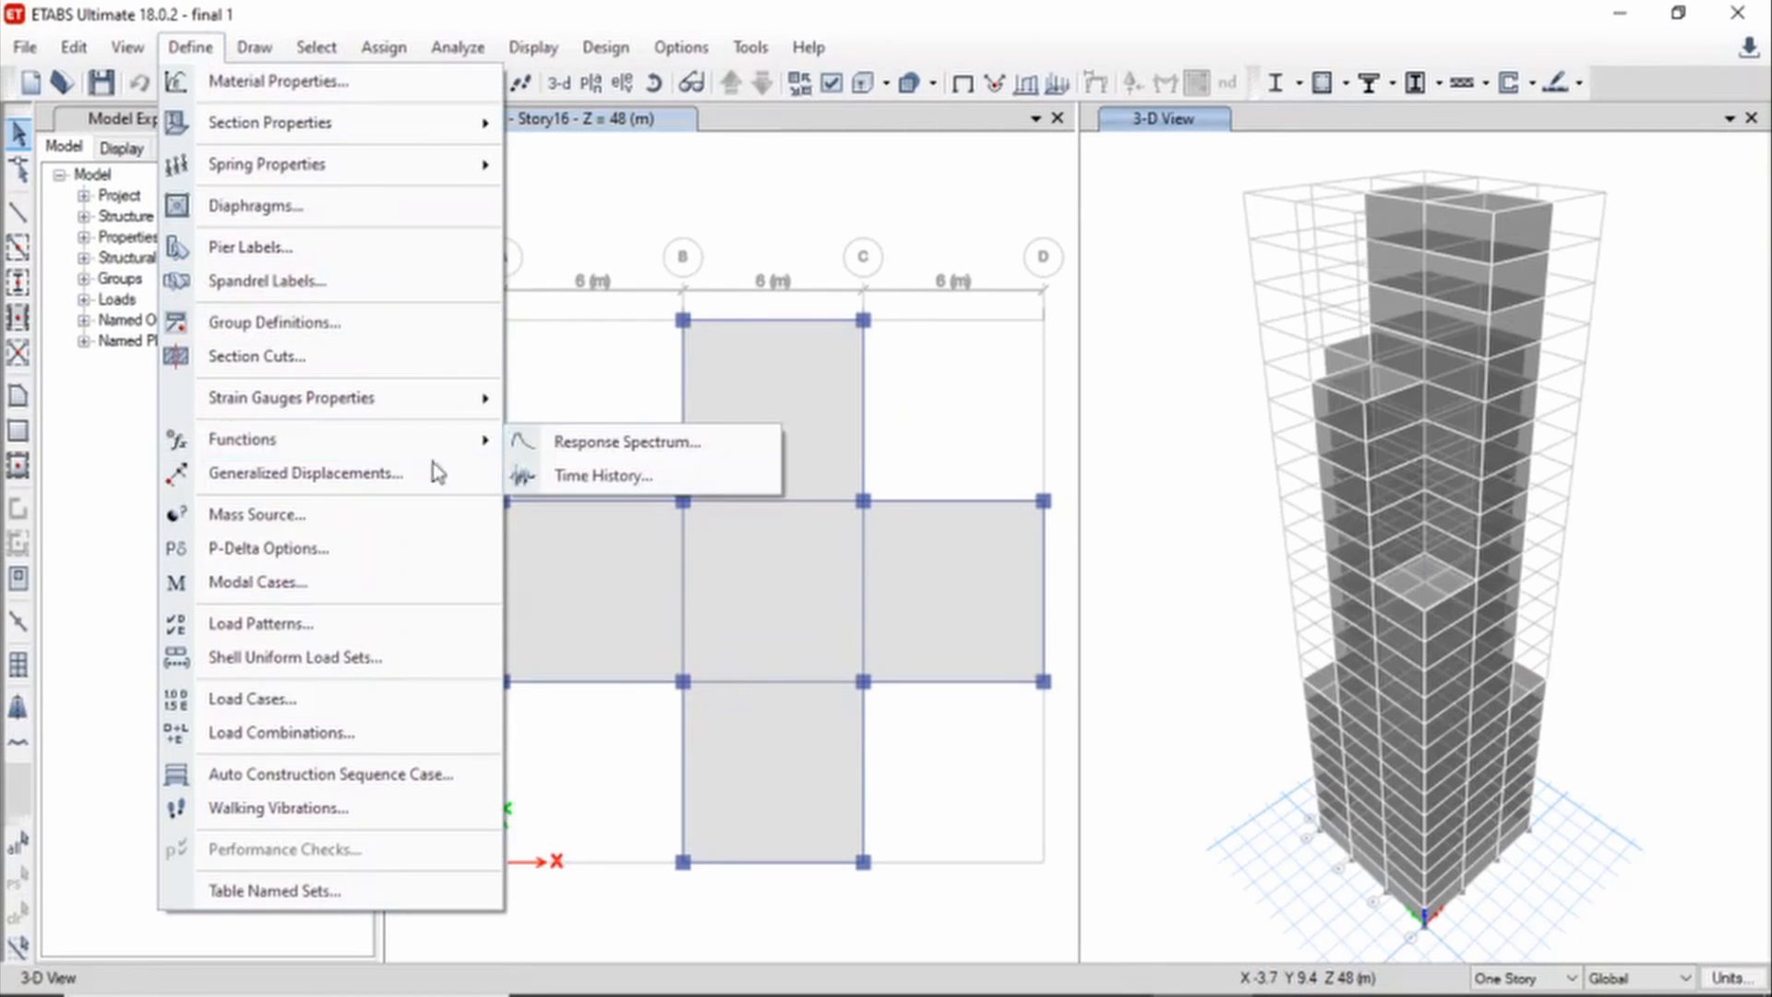
pyautogui.click(576, 443)
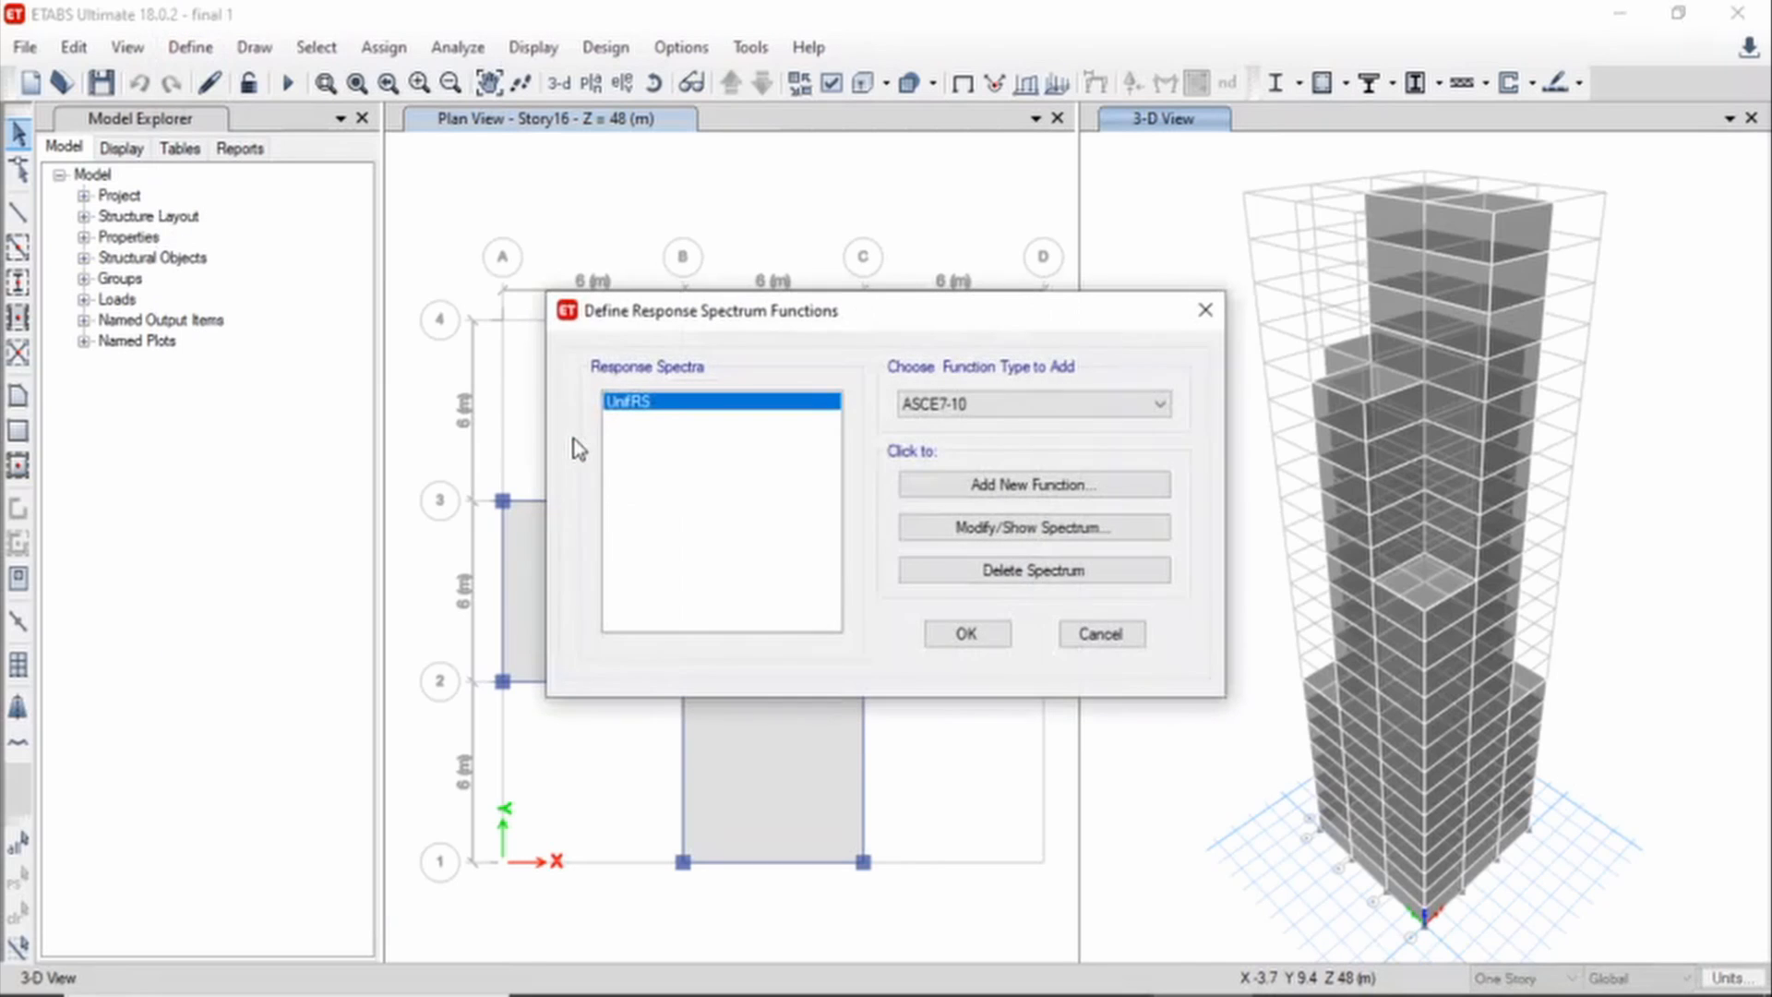
pyautogui.click(962, 406)
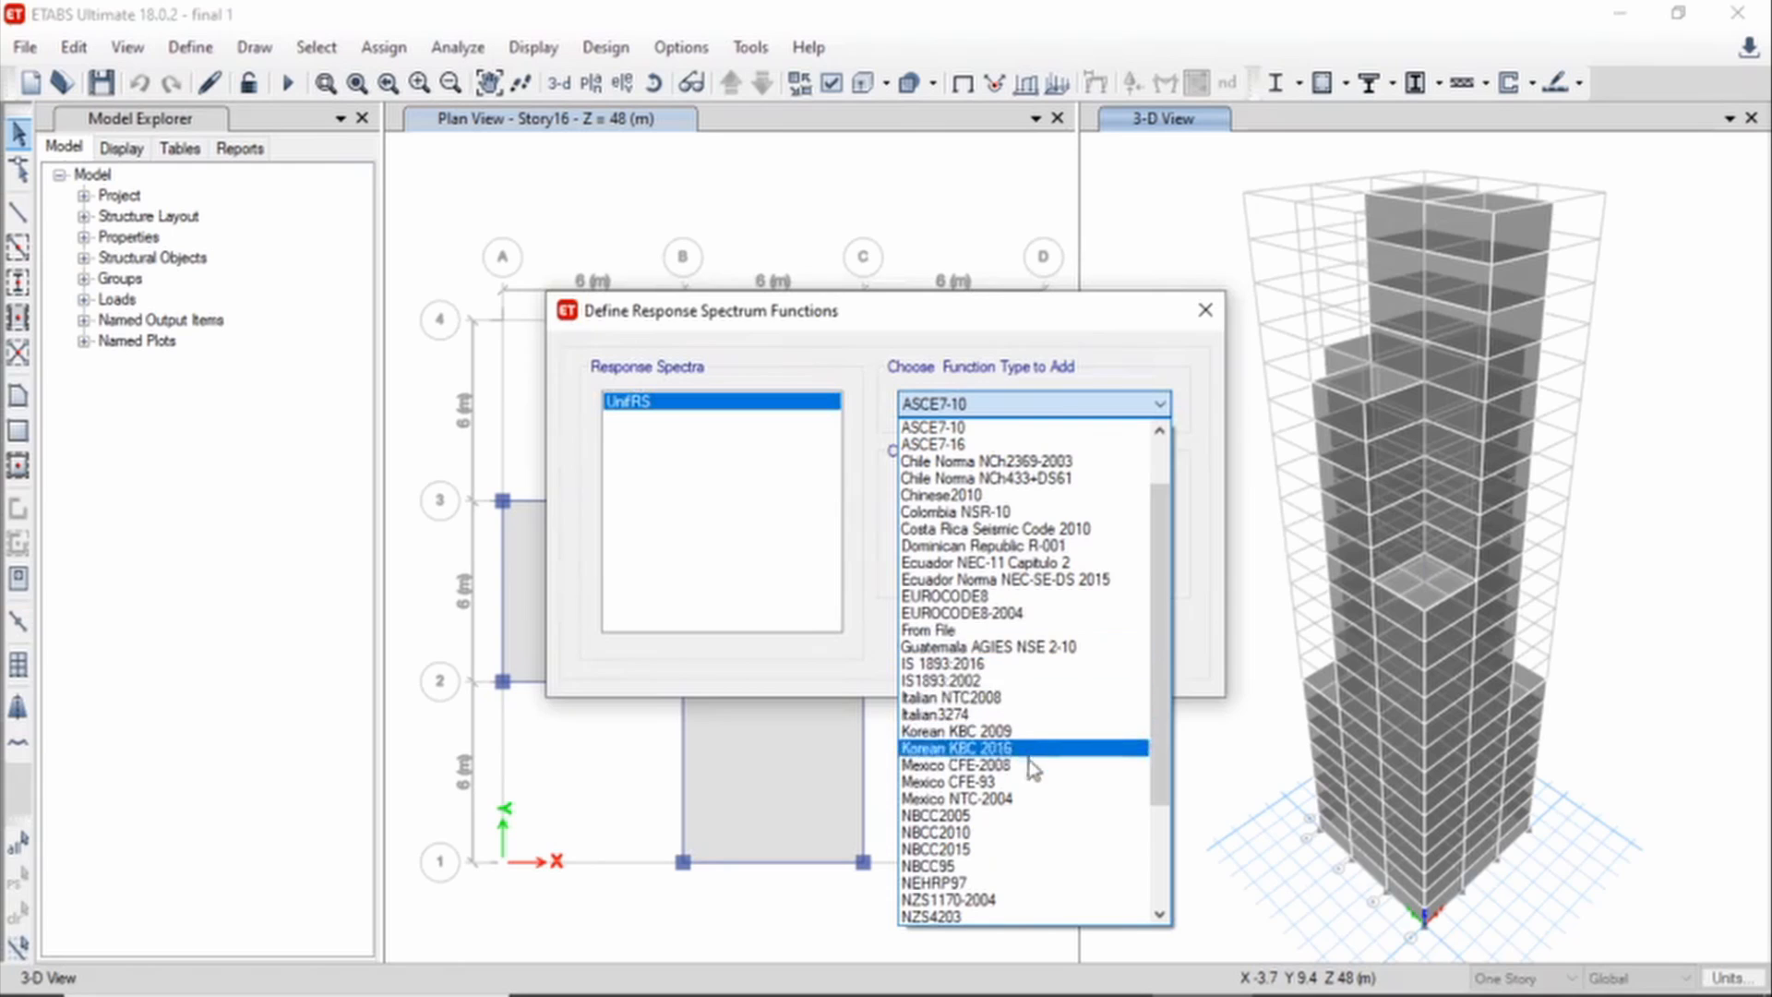
pyautogui.click(1035, 681)
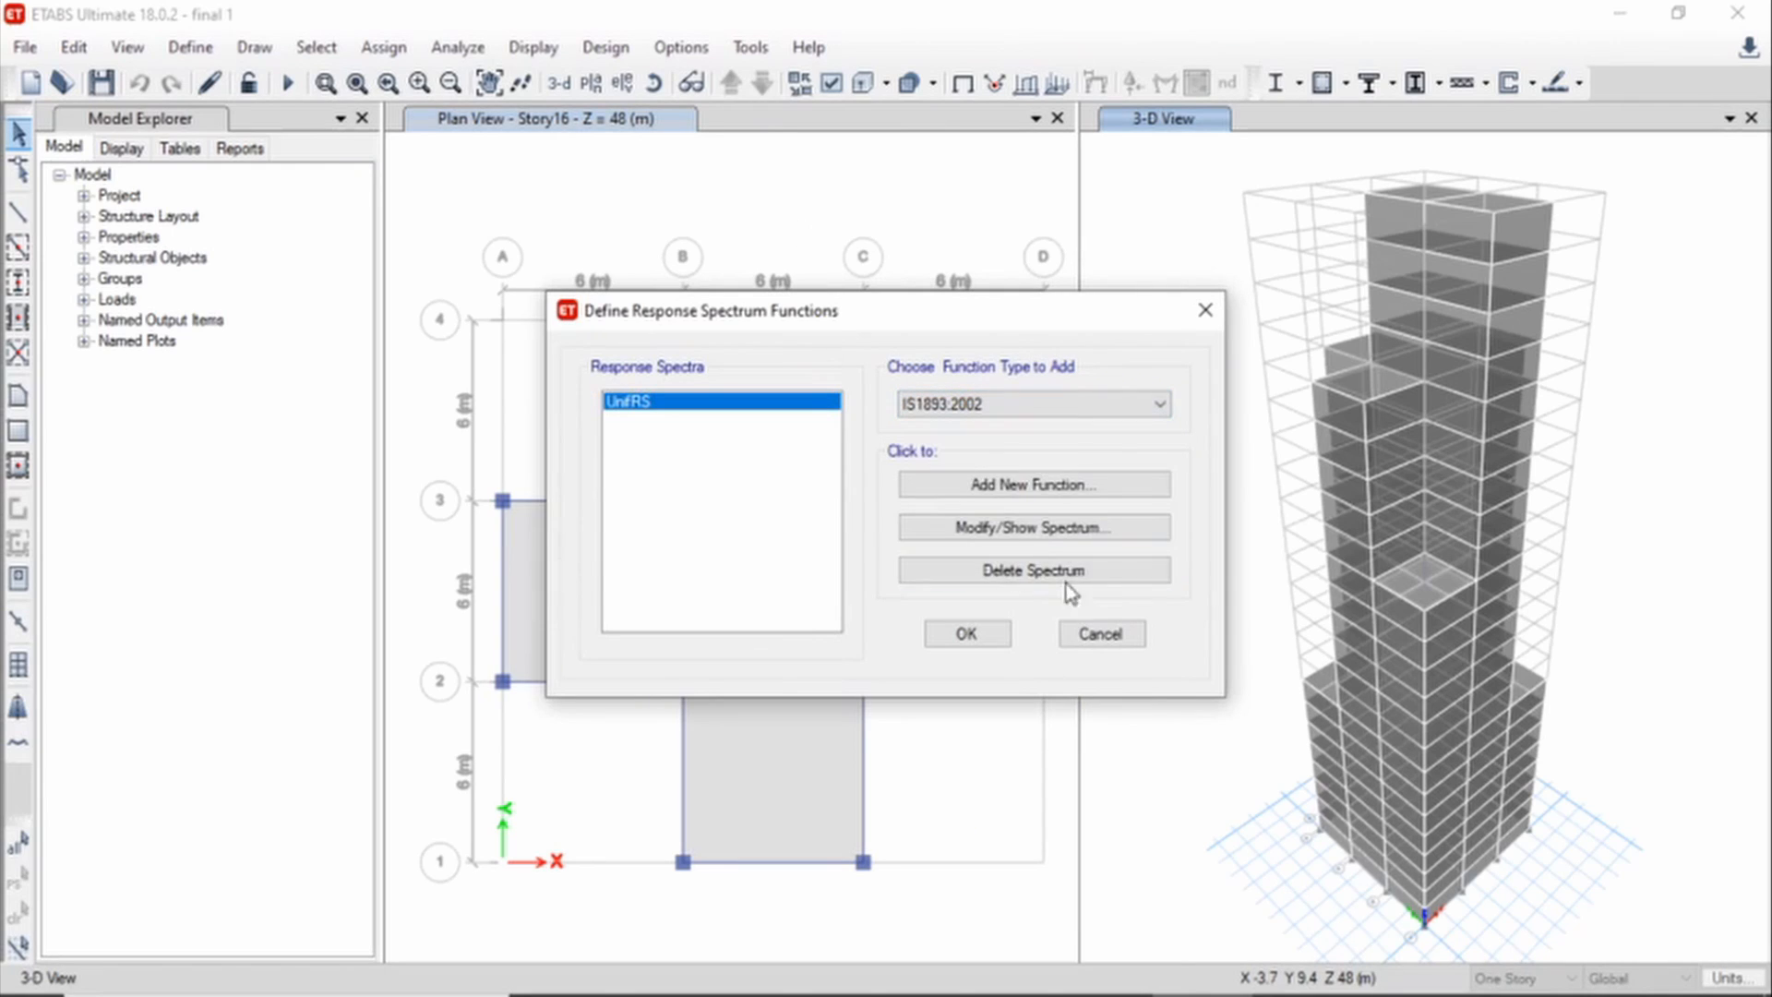
pyautogui.click(1017, 482)
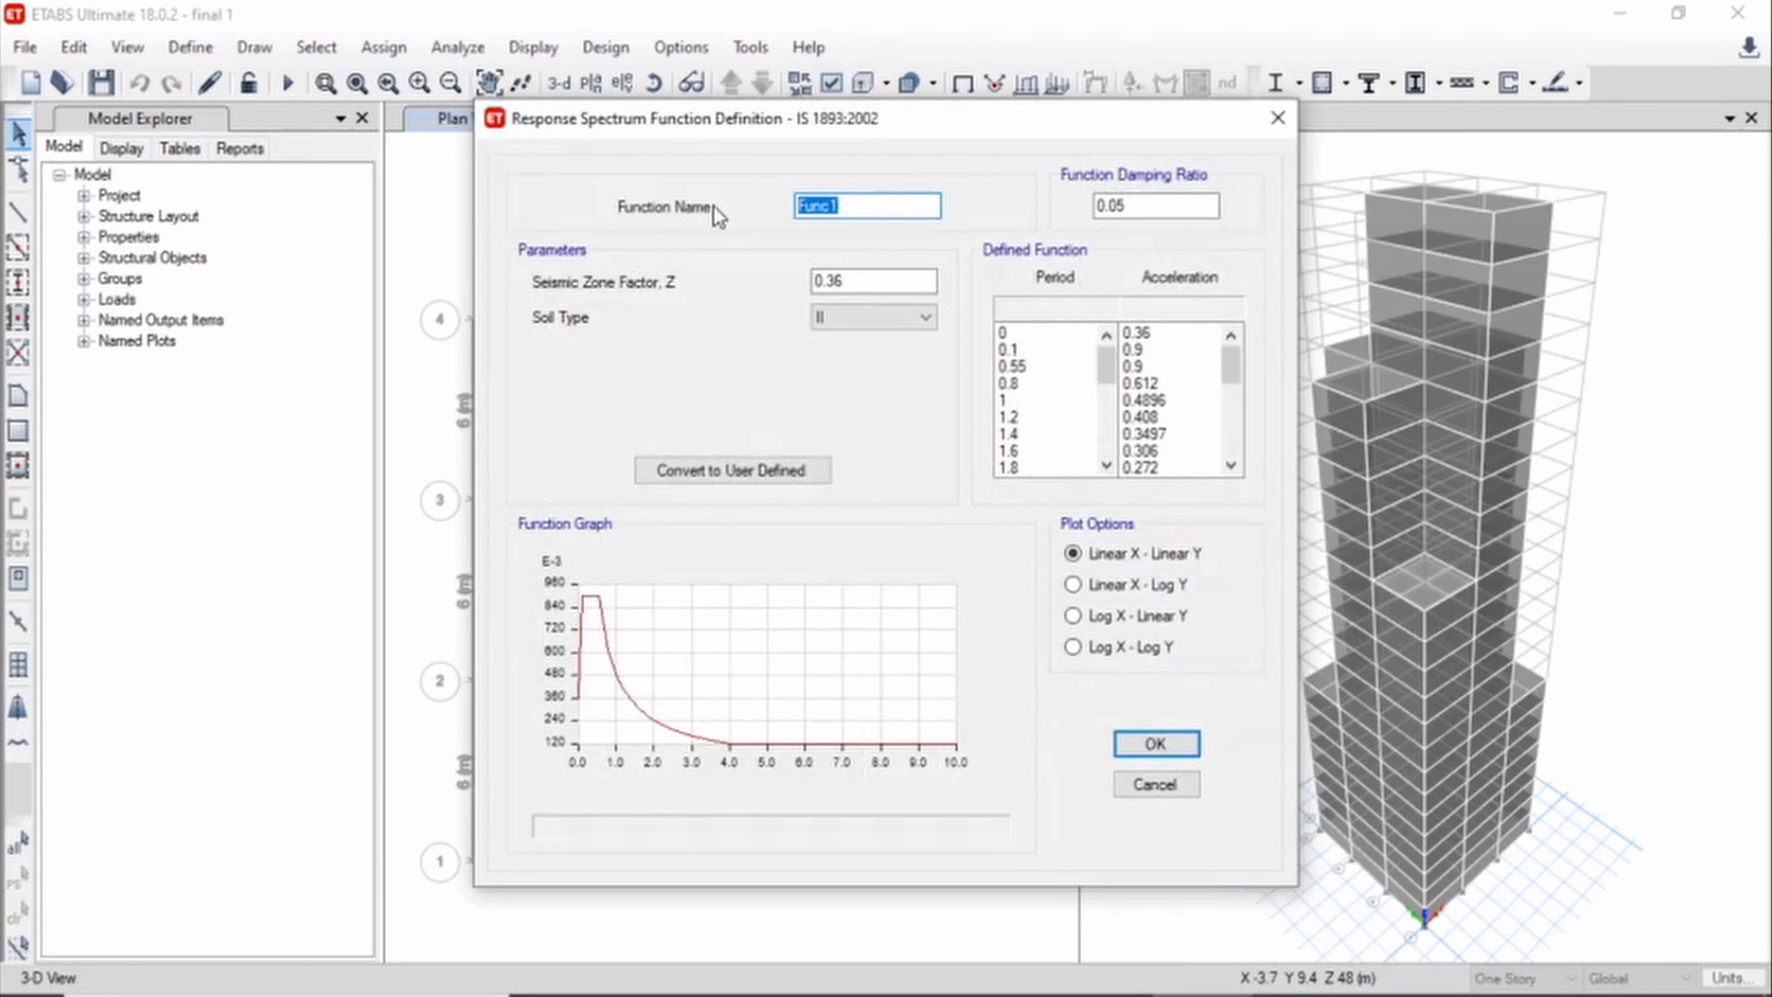
# Define the function as "response spectrum" with seismic zone factor 0.1 and soil type II, and save it
pyautogui.write('response spectrum')
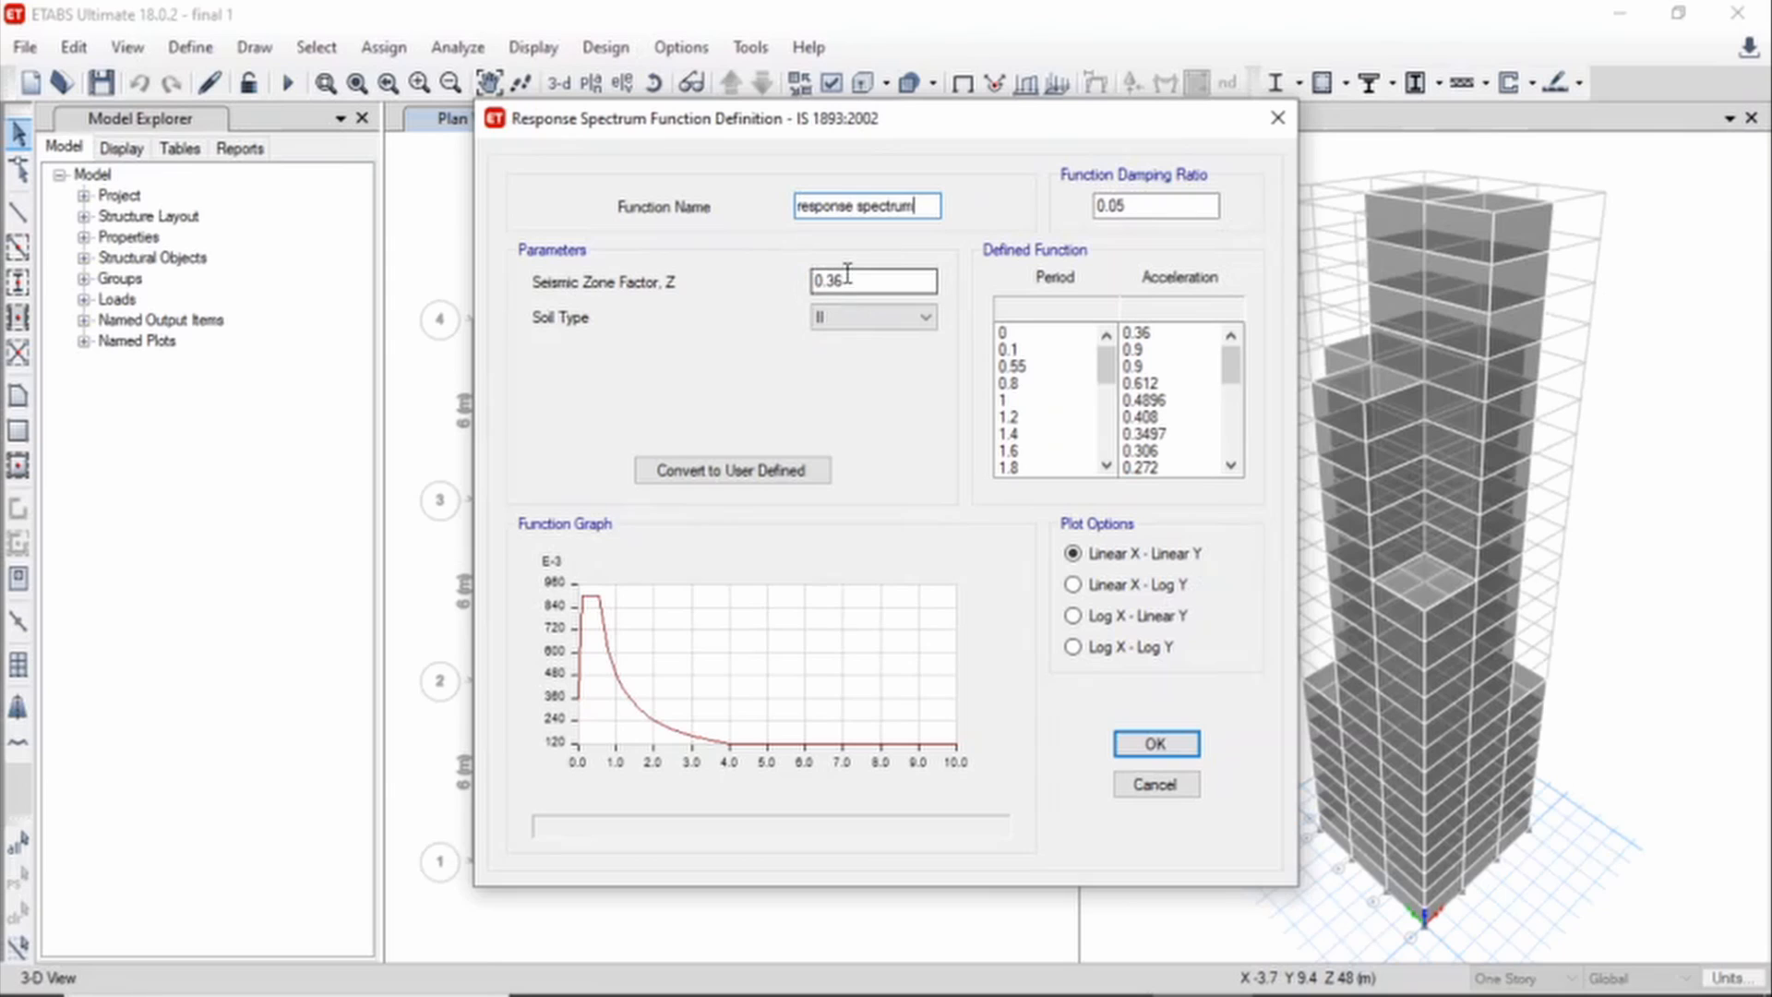
pyautogui.moveTo(848, 281); pyautogui.dragTo(707, 283)
pyautogui.press('BackSpace')
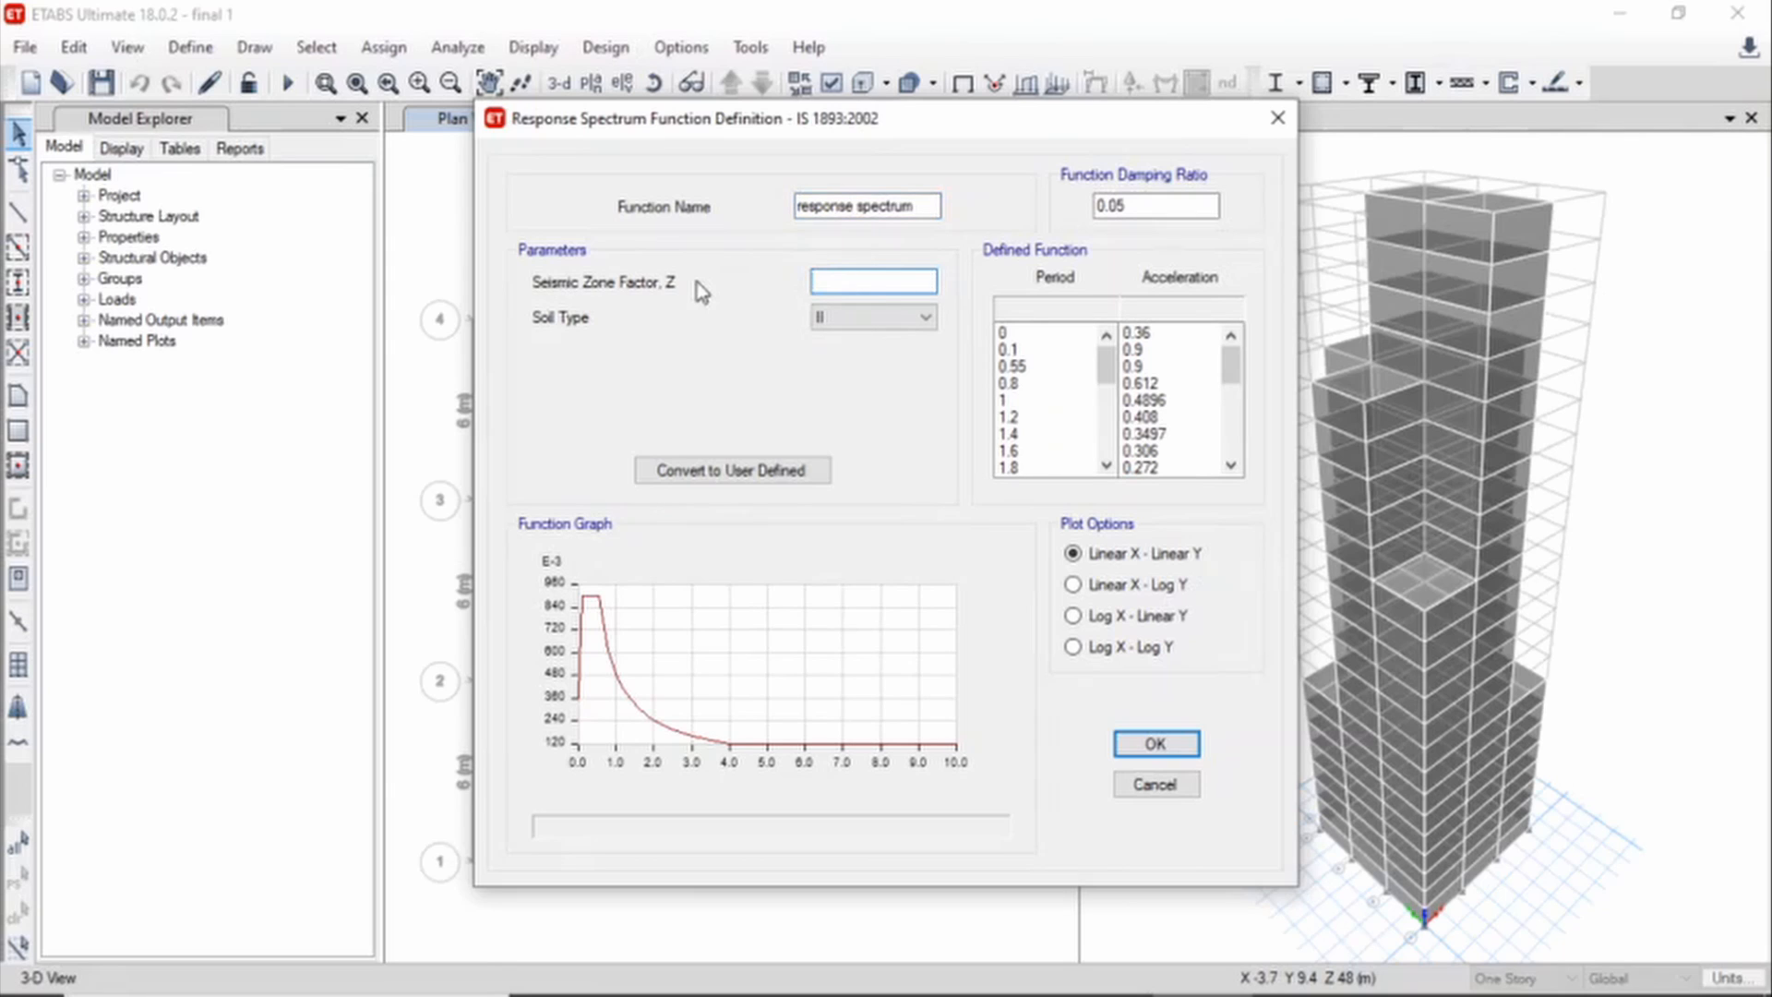
pyautogui.write('0.1')
pyautogui.click(895, 317)
pyautogui.click(912, 358)
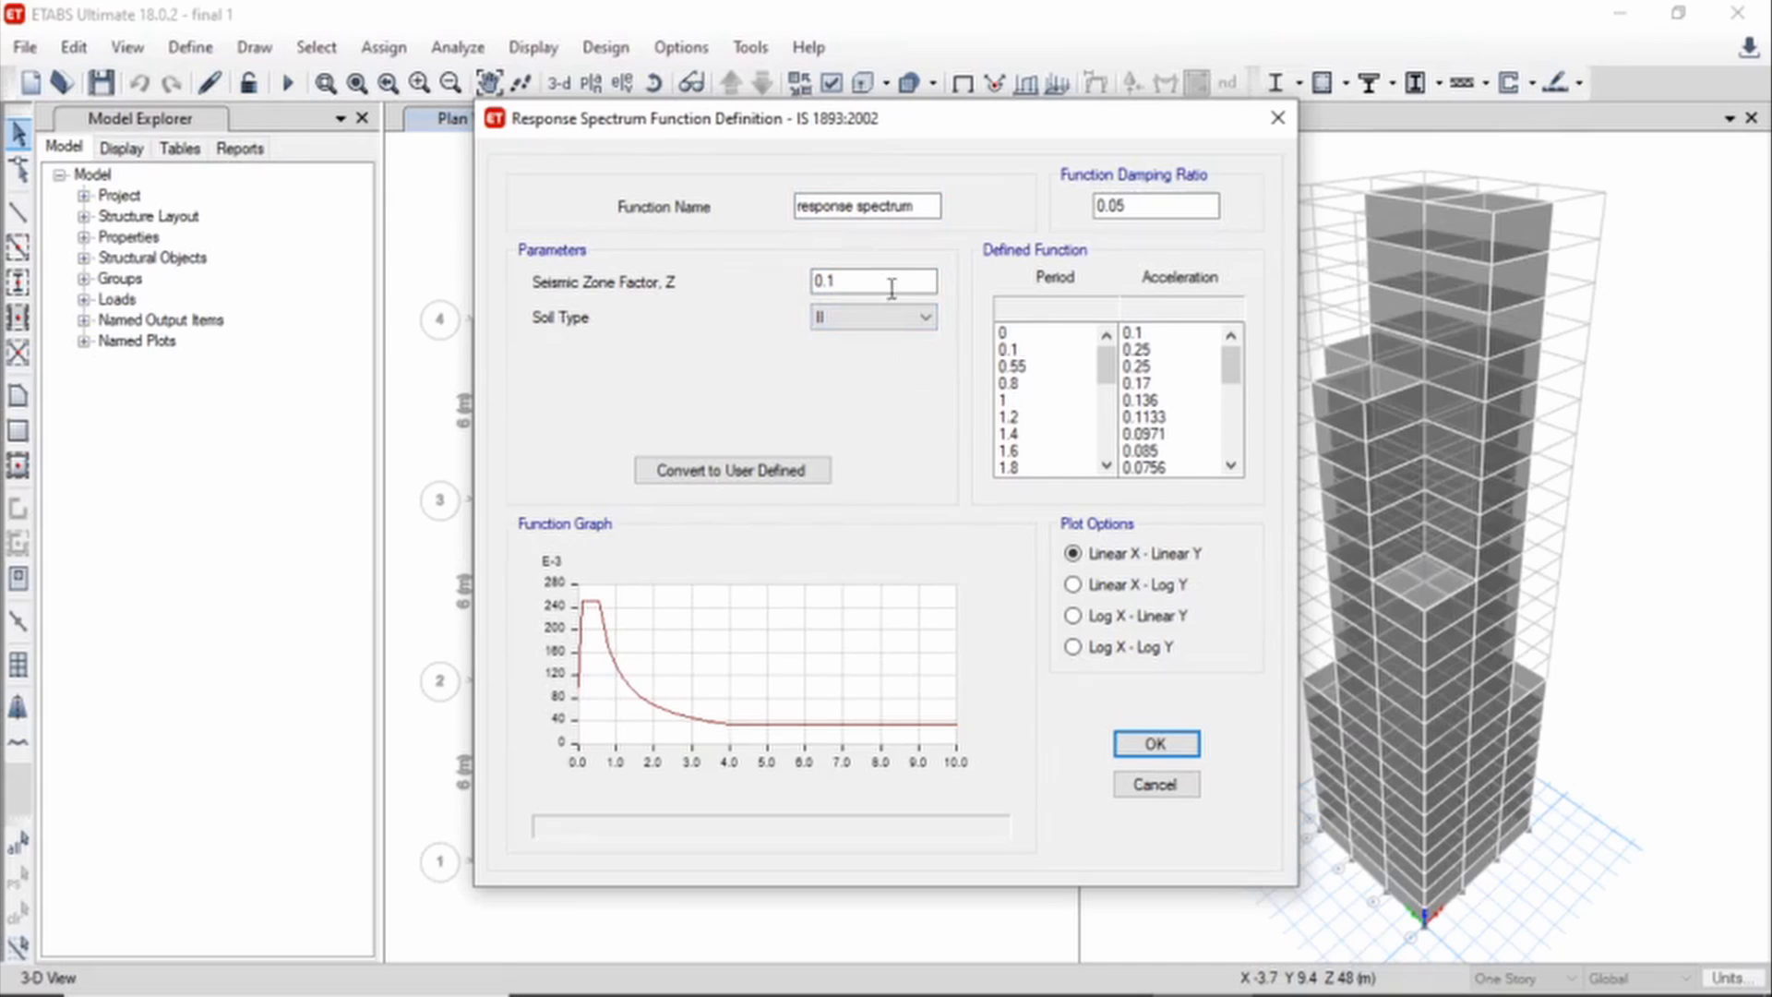
pyautogui.click(1154, 743)
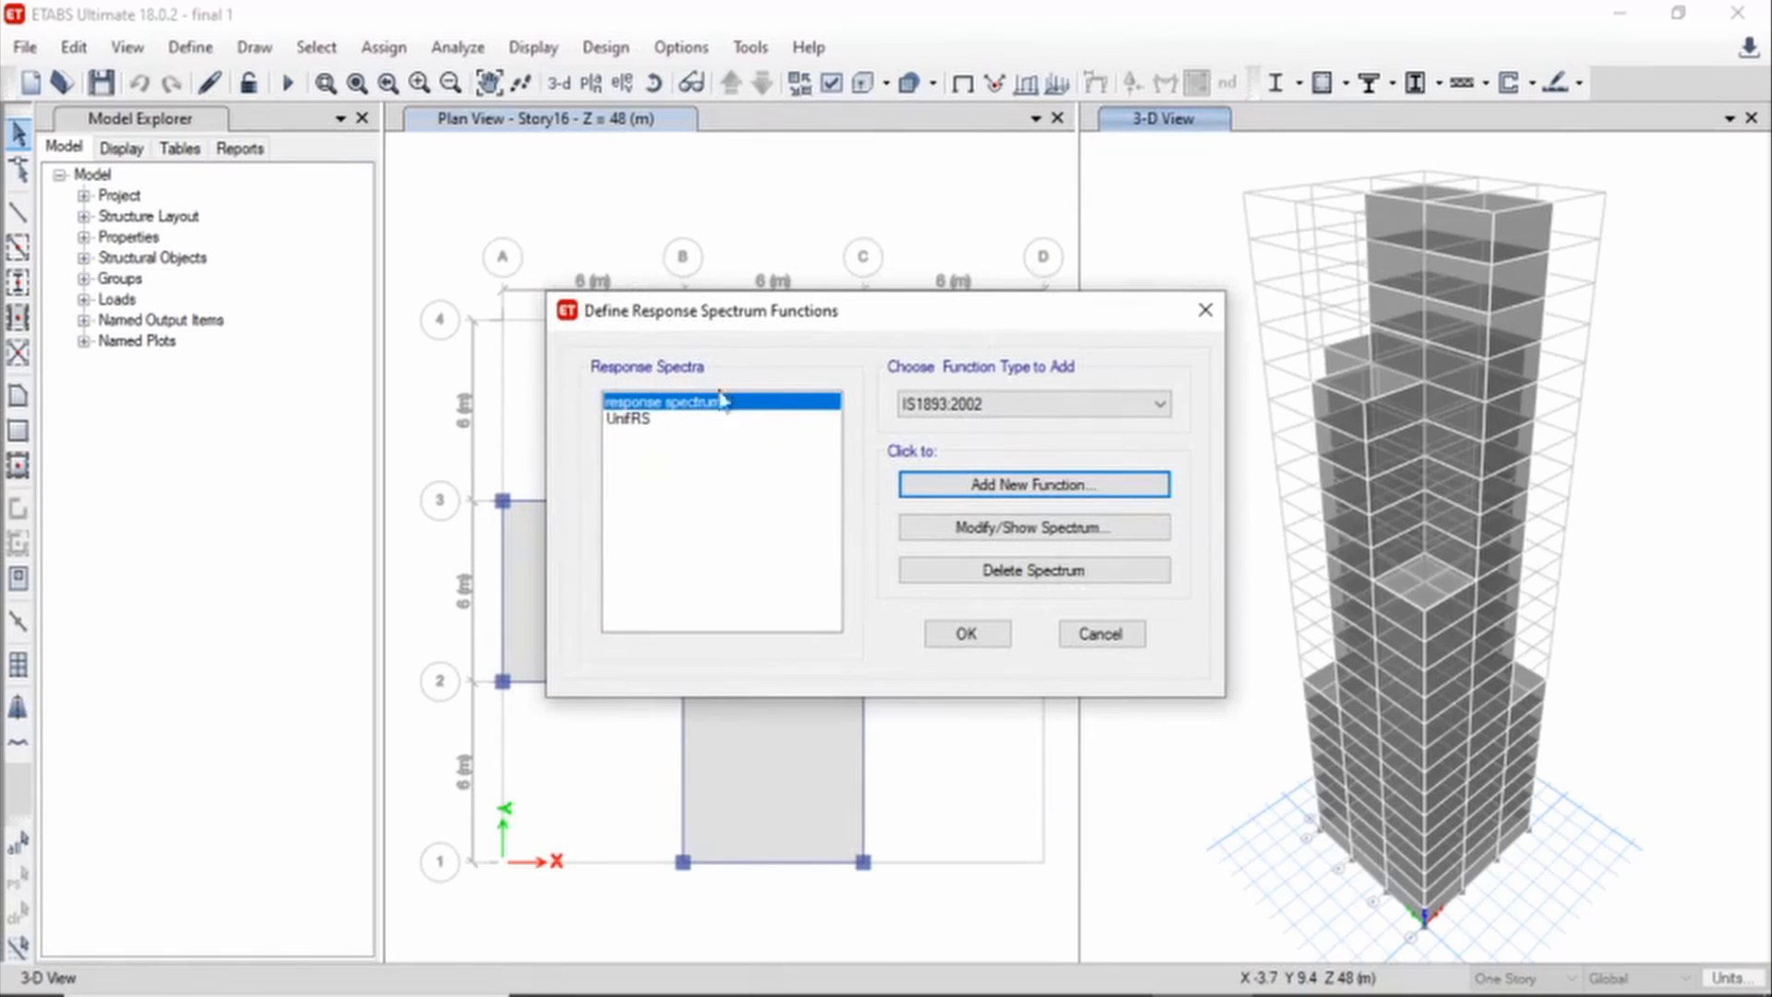
pyautogui.click(982, 644)
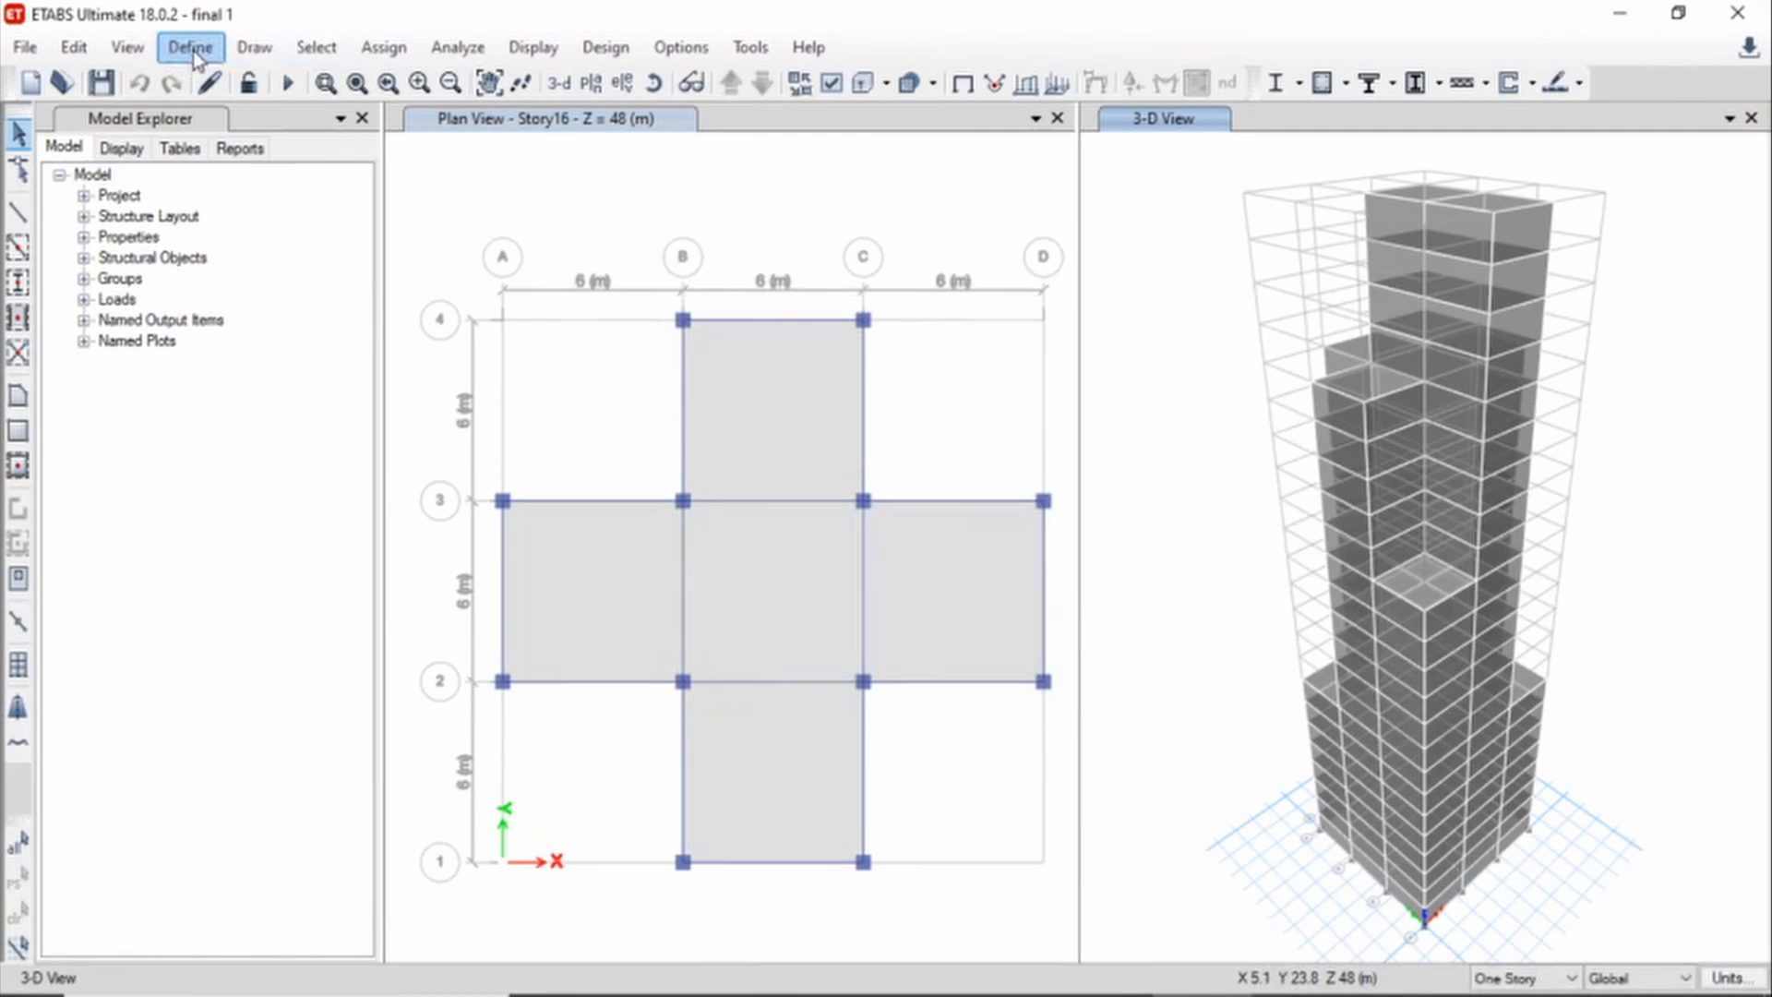
# Add a new load case named "Response spectrum" with the load case type Response Spectrum
pyautogui.click(195, 56)
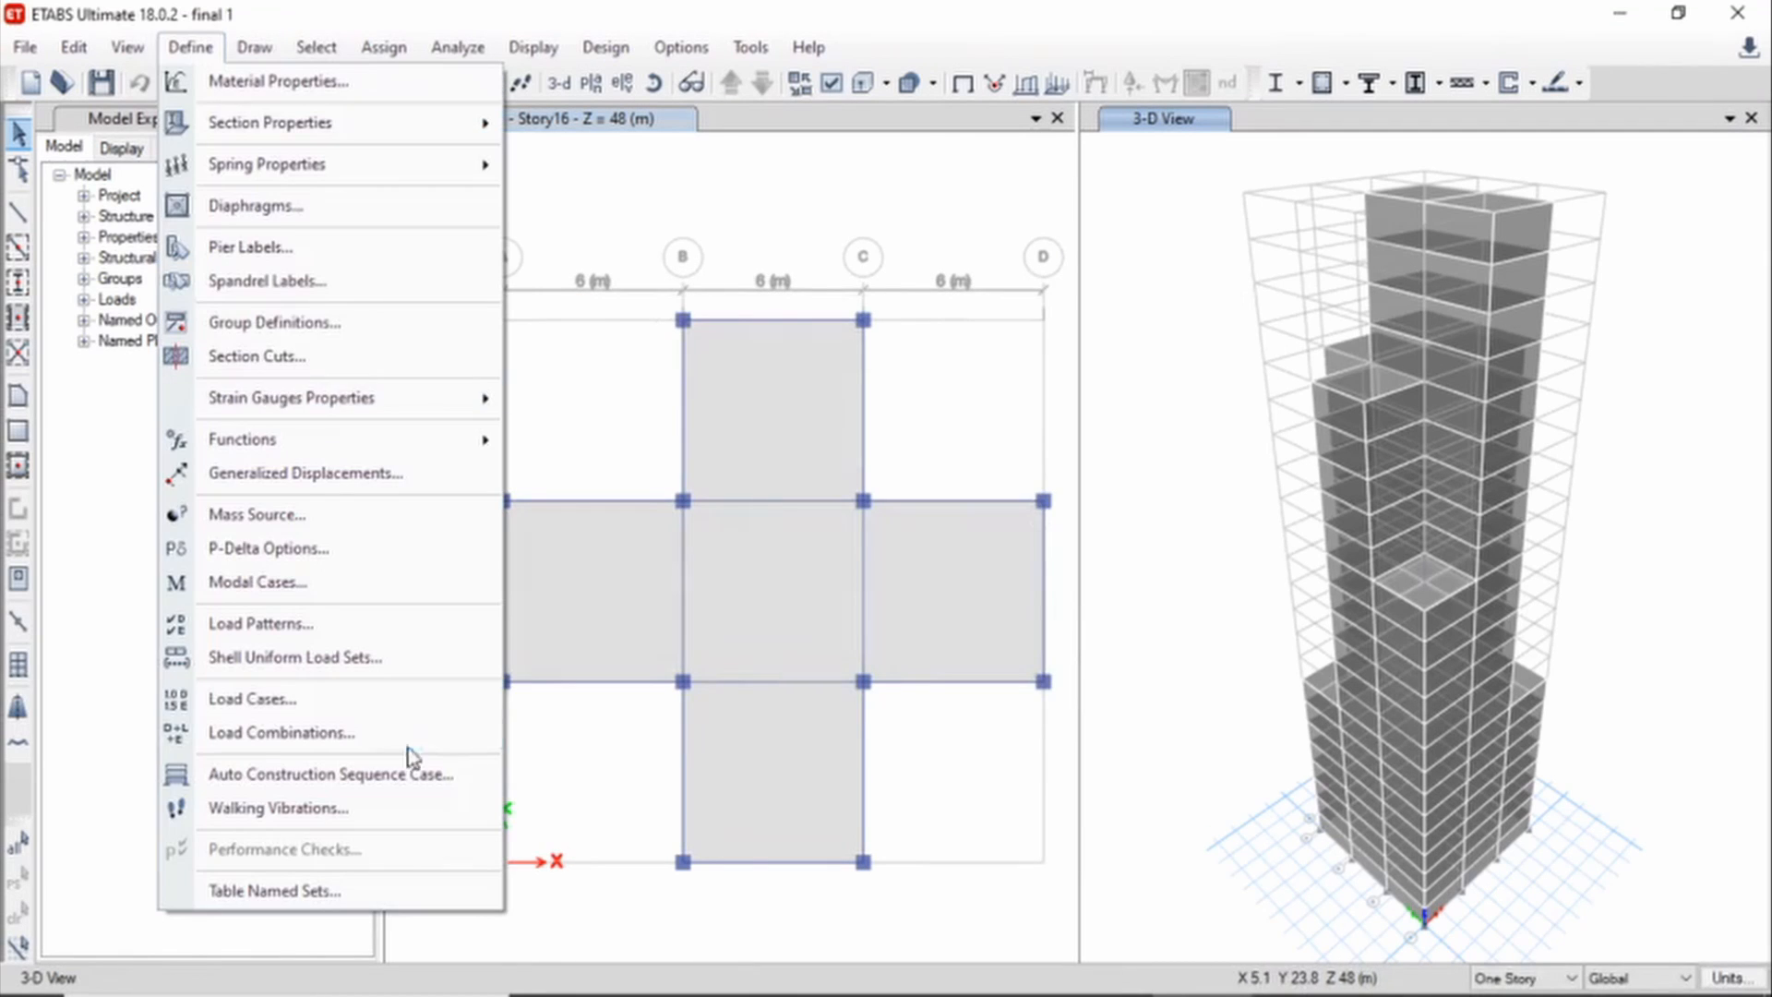
pyautogui.click(360, 699)
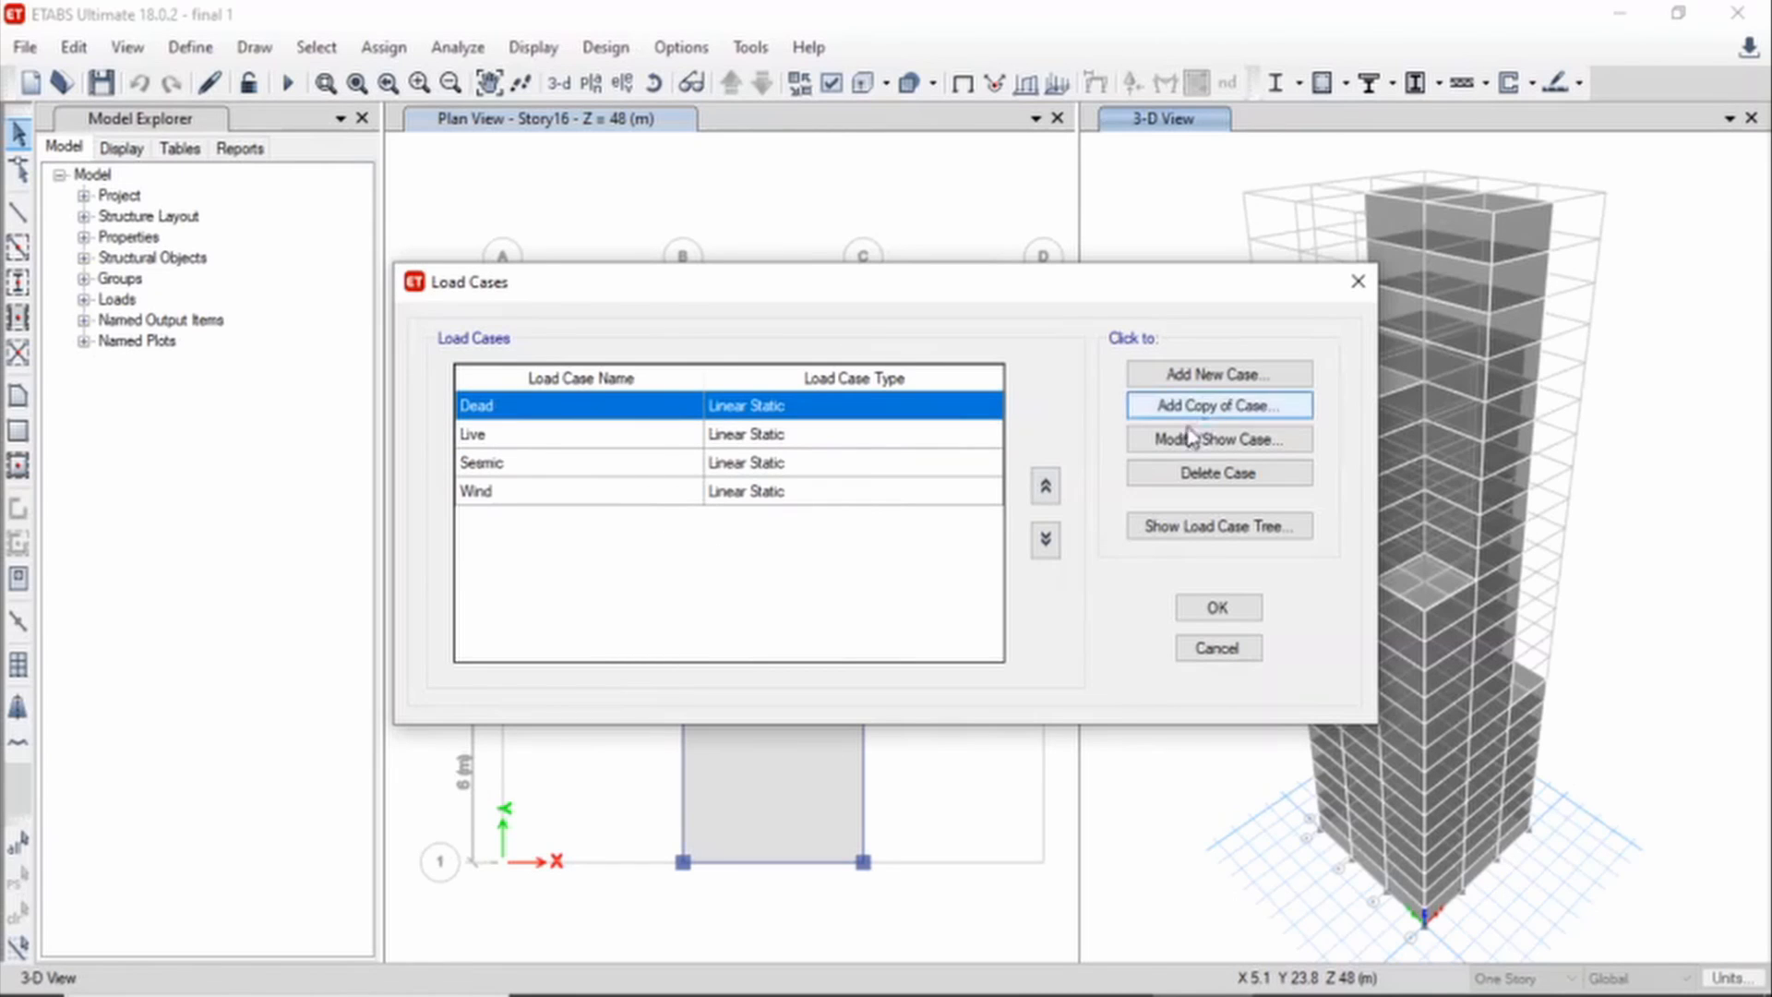
pyautogui.click(1220, 375)
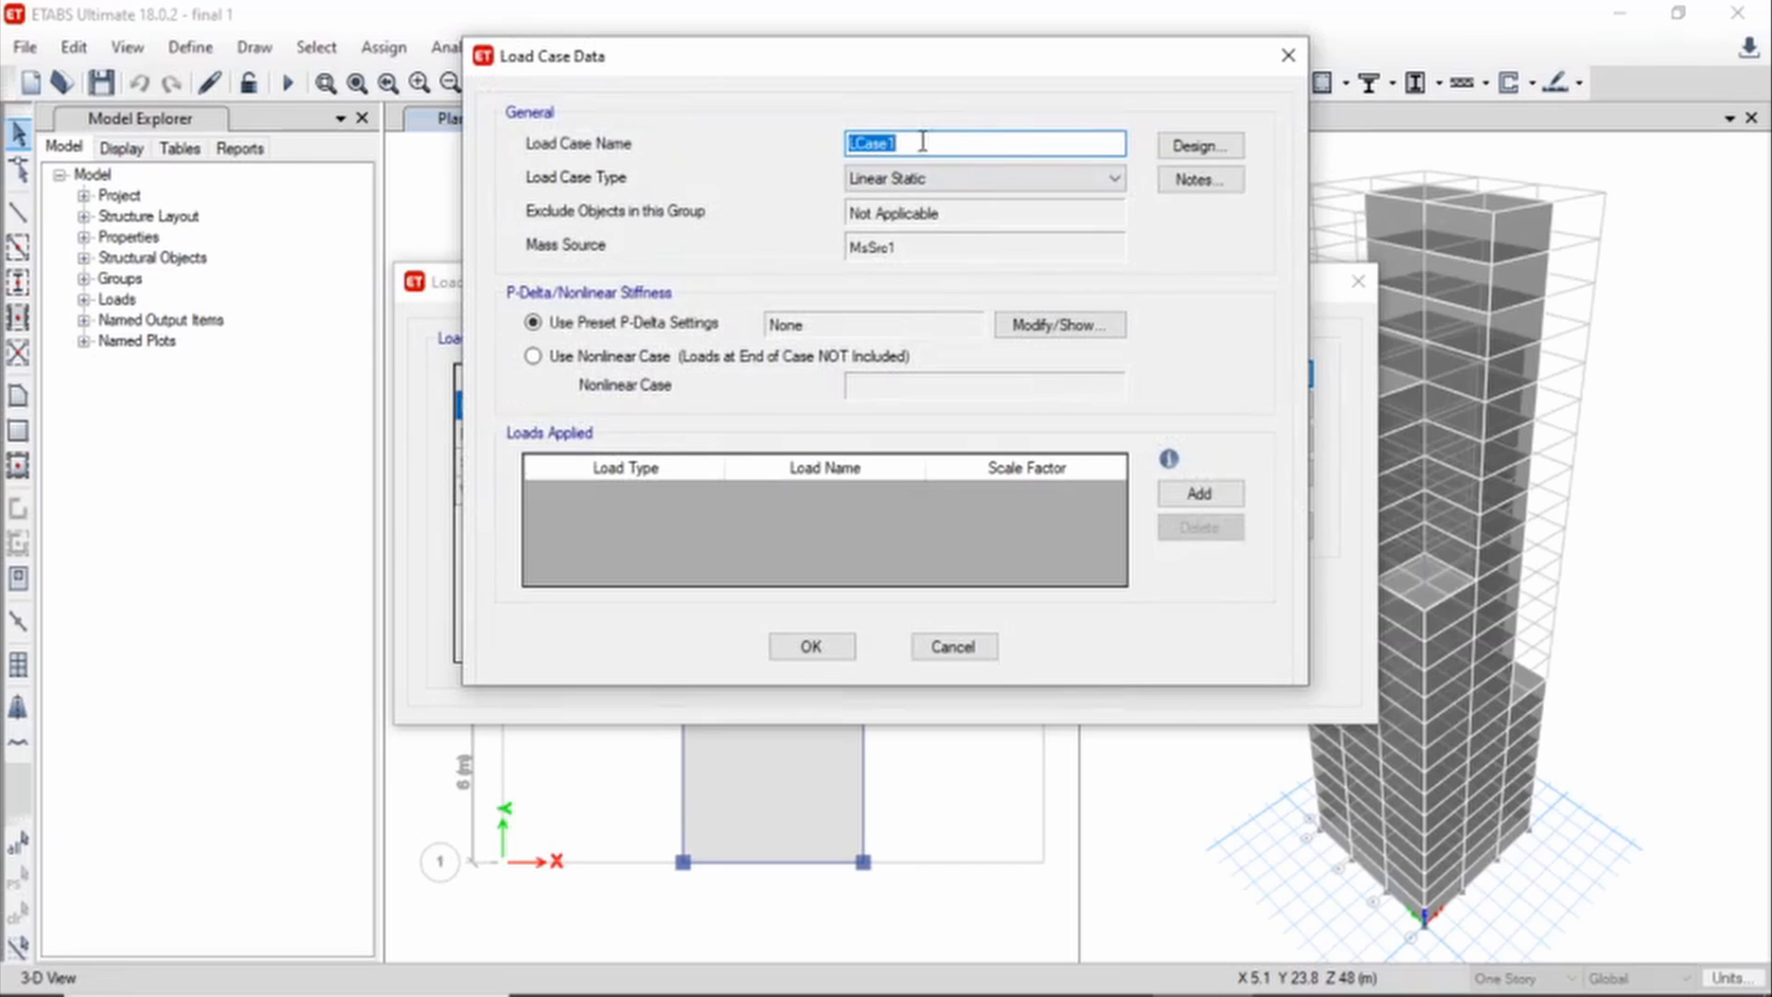
pyautogui.write('Response spectyrum')
pyautogui.press('BackSpace')
pyautogui.press('BackSpace')
pyautogui.press('BackSpace')
pyautogui.press('BackSpace')
pyautogui.write('rum')
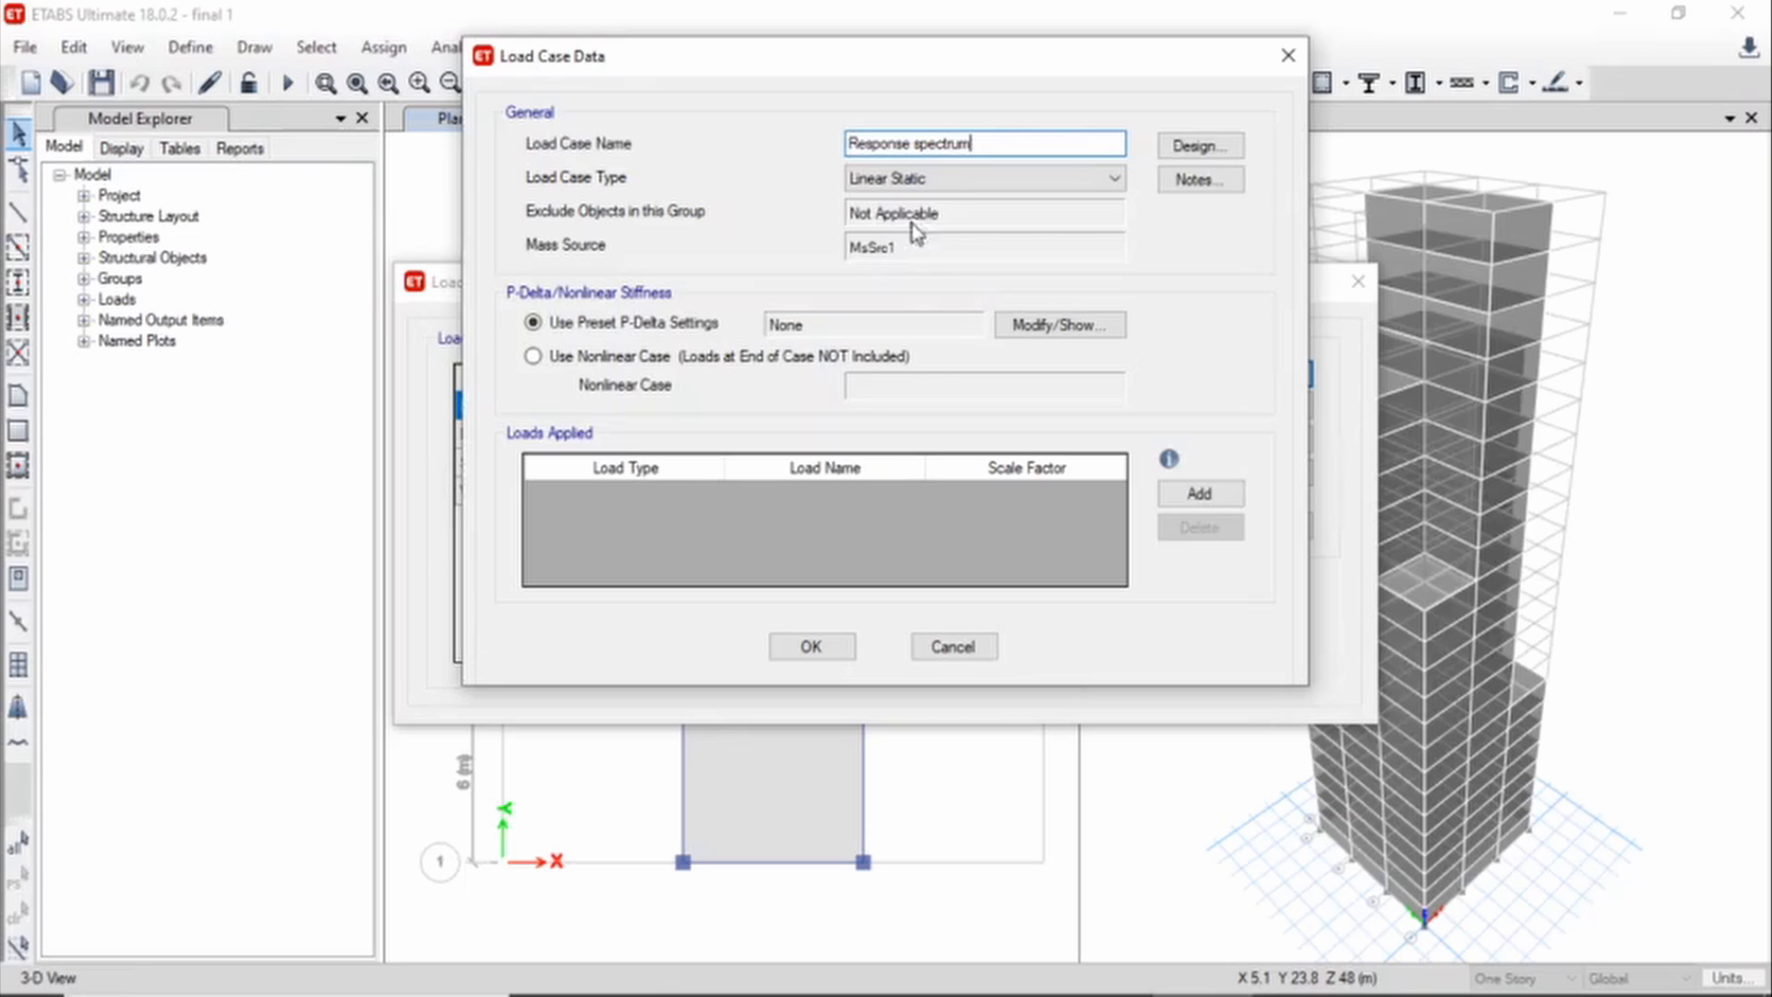
pyautogui.click(966, 184)
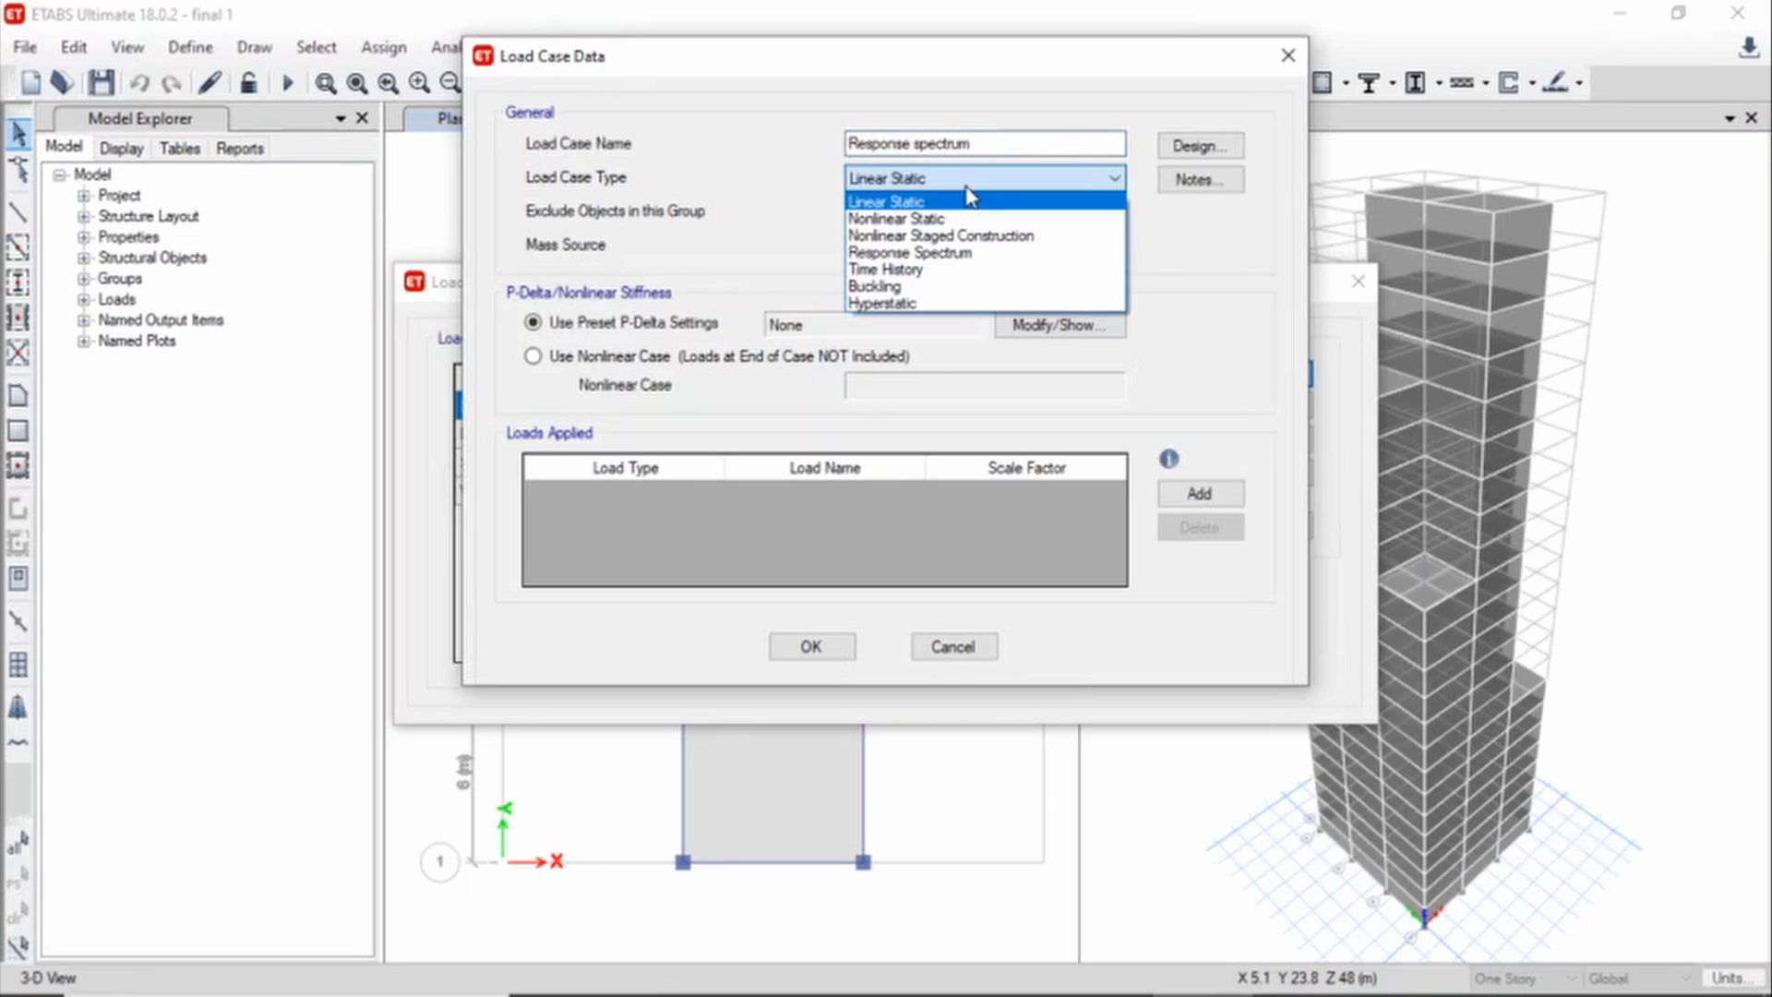
pyautogui.click(987, 252)
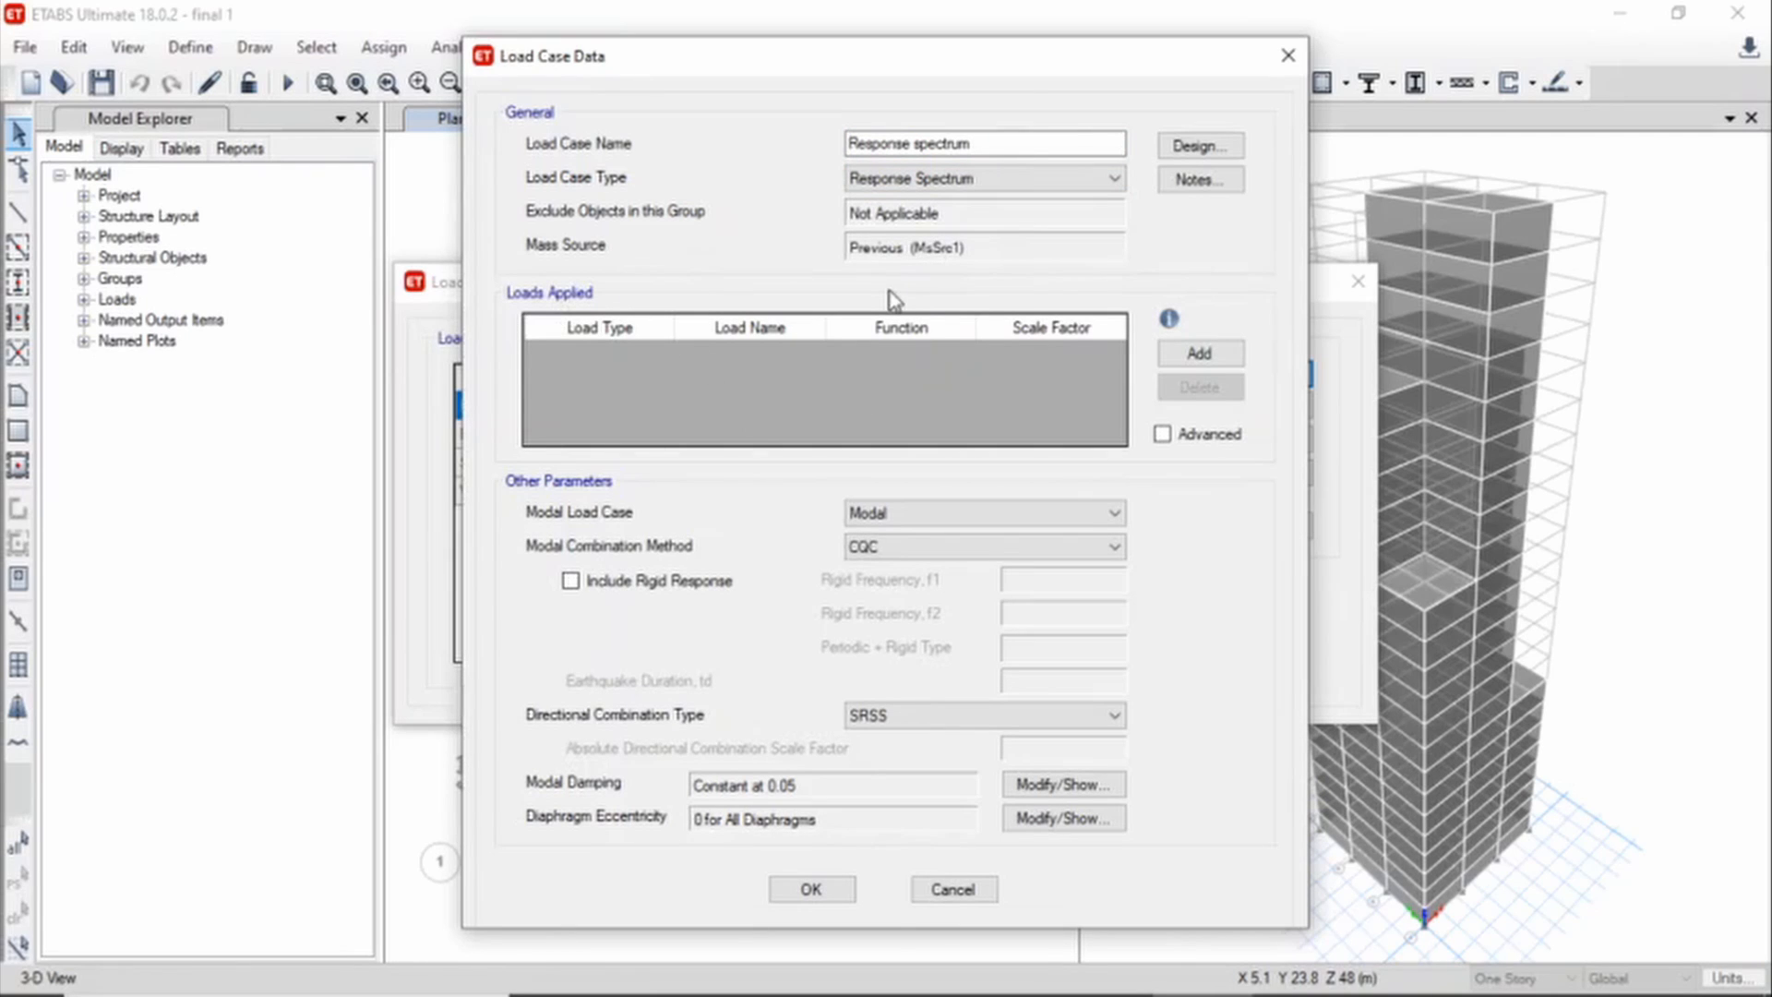
# Add a U1 acceleration load to the case, using the response spectrum function with a scale factor of 1633.5
pyautogui.click(1199, 354)
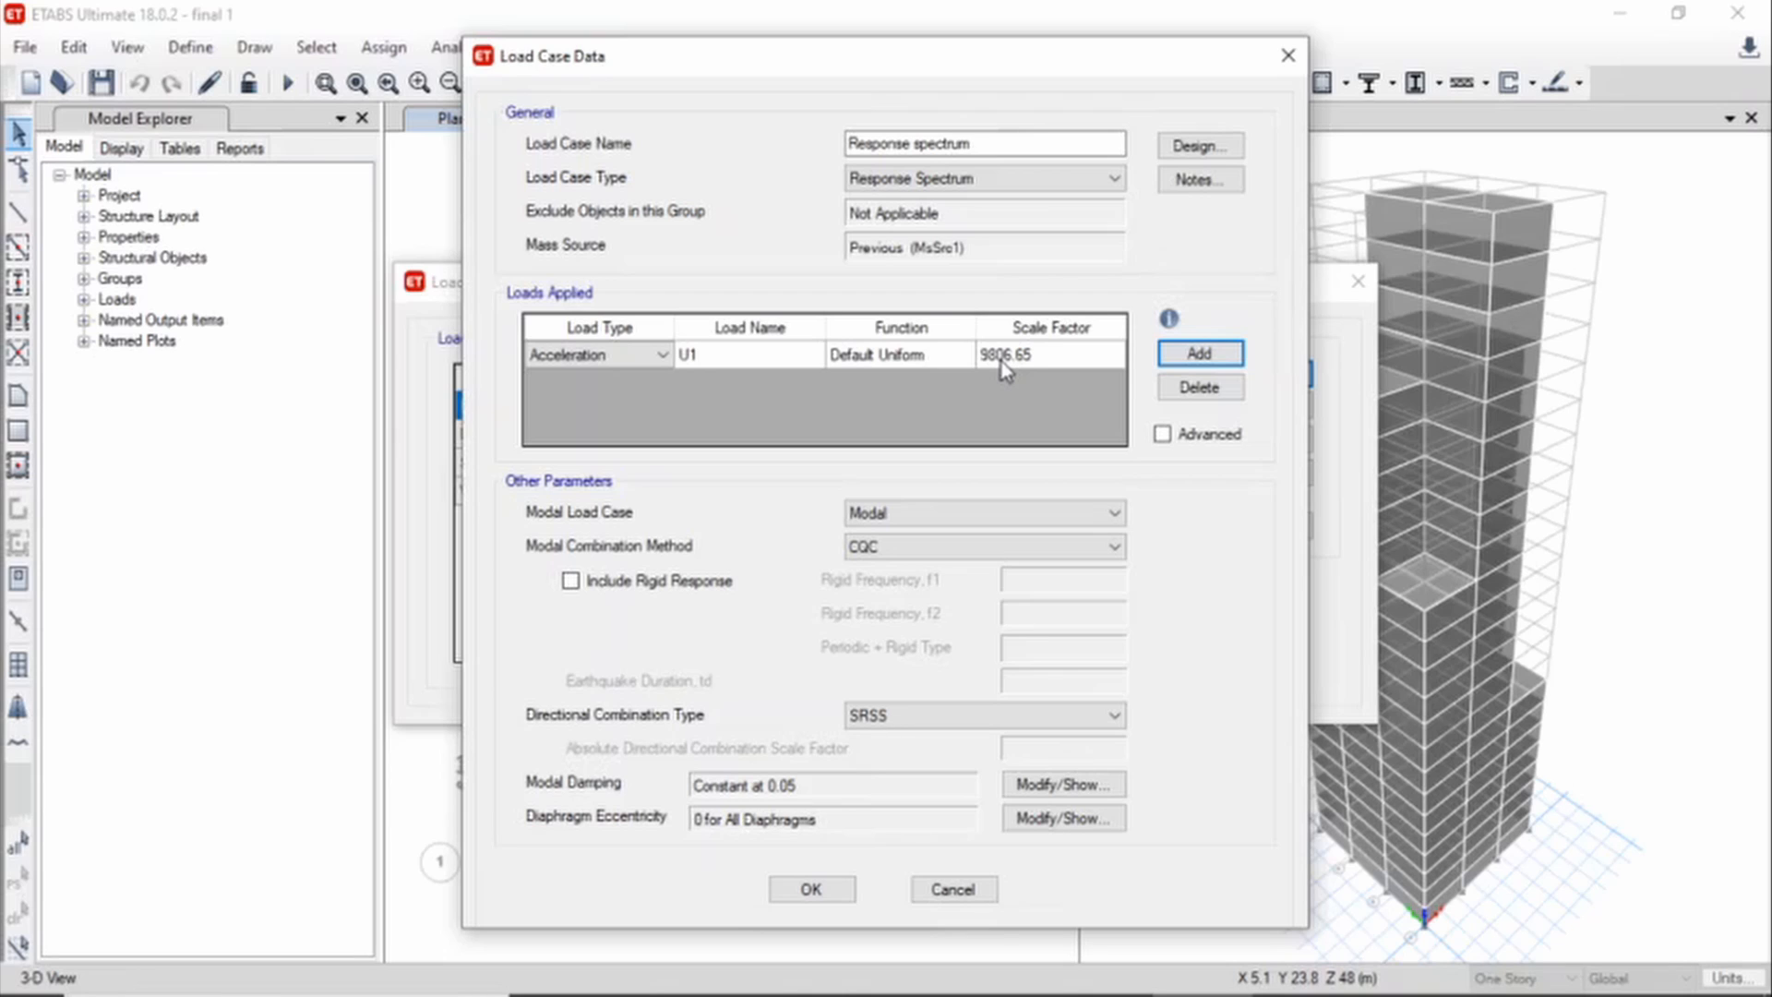
pyautogui.click(1001, 371)
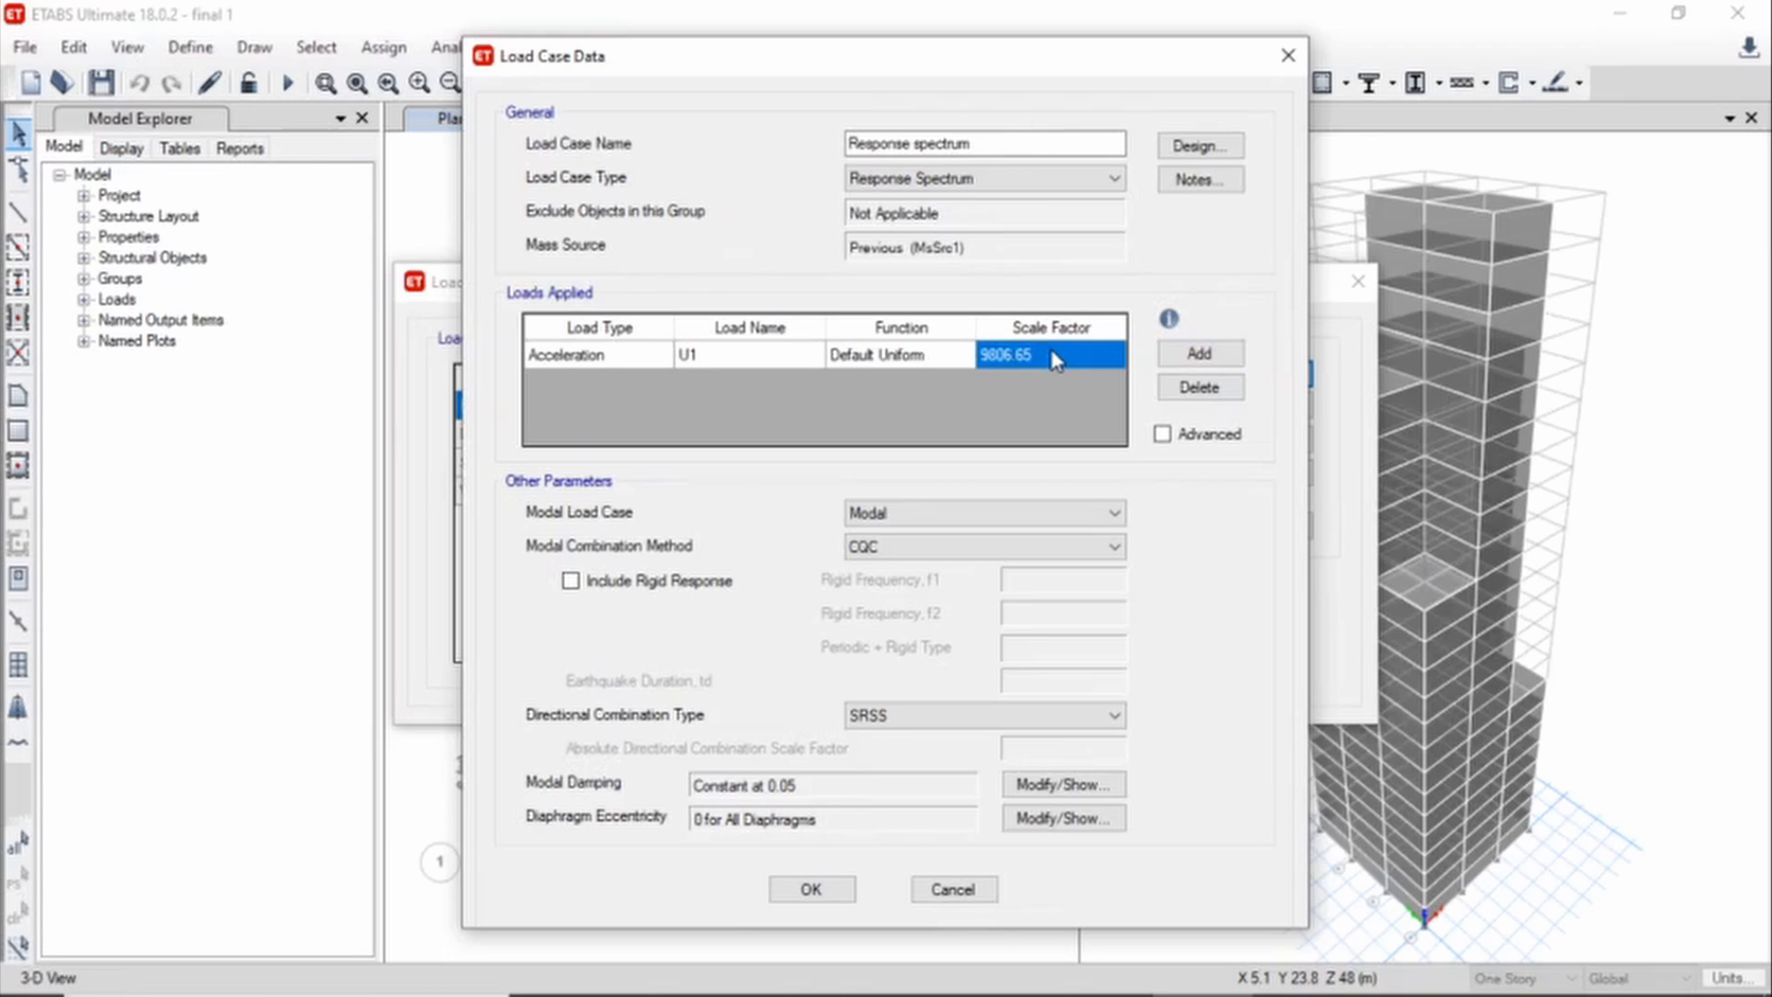
pyautogui.click(934, 367)
pyautogui.click(964, 358)
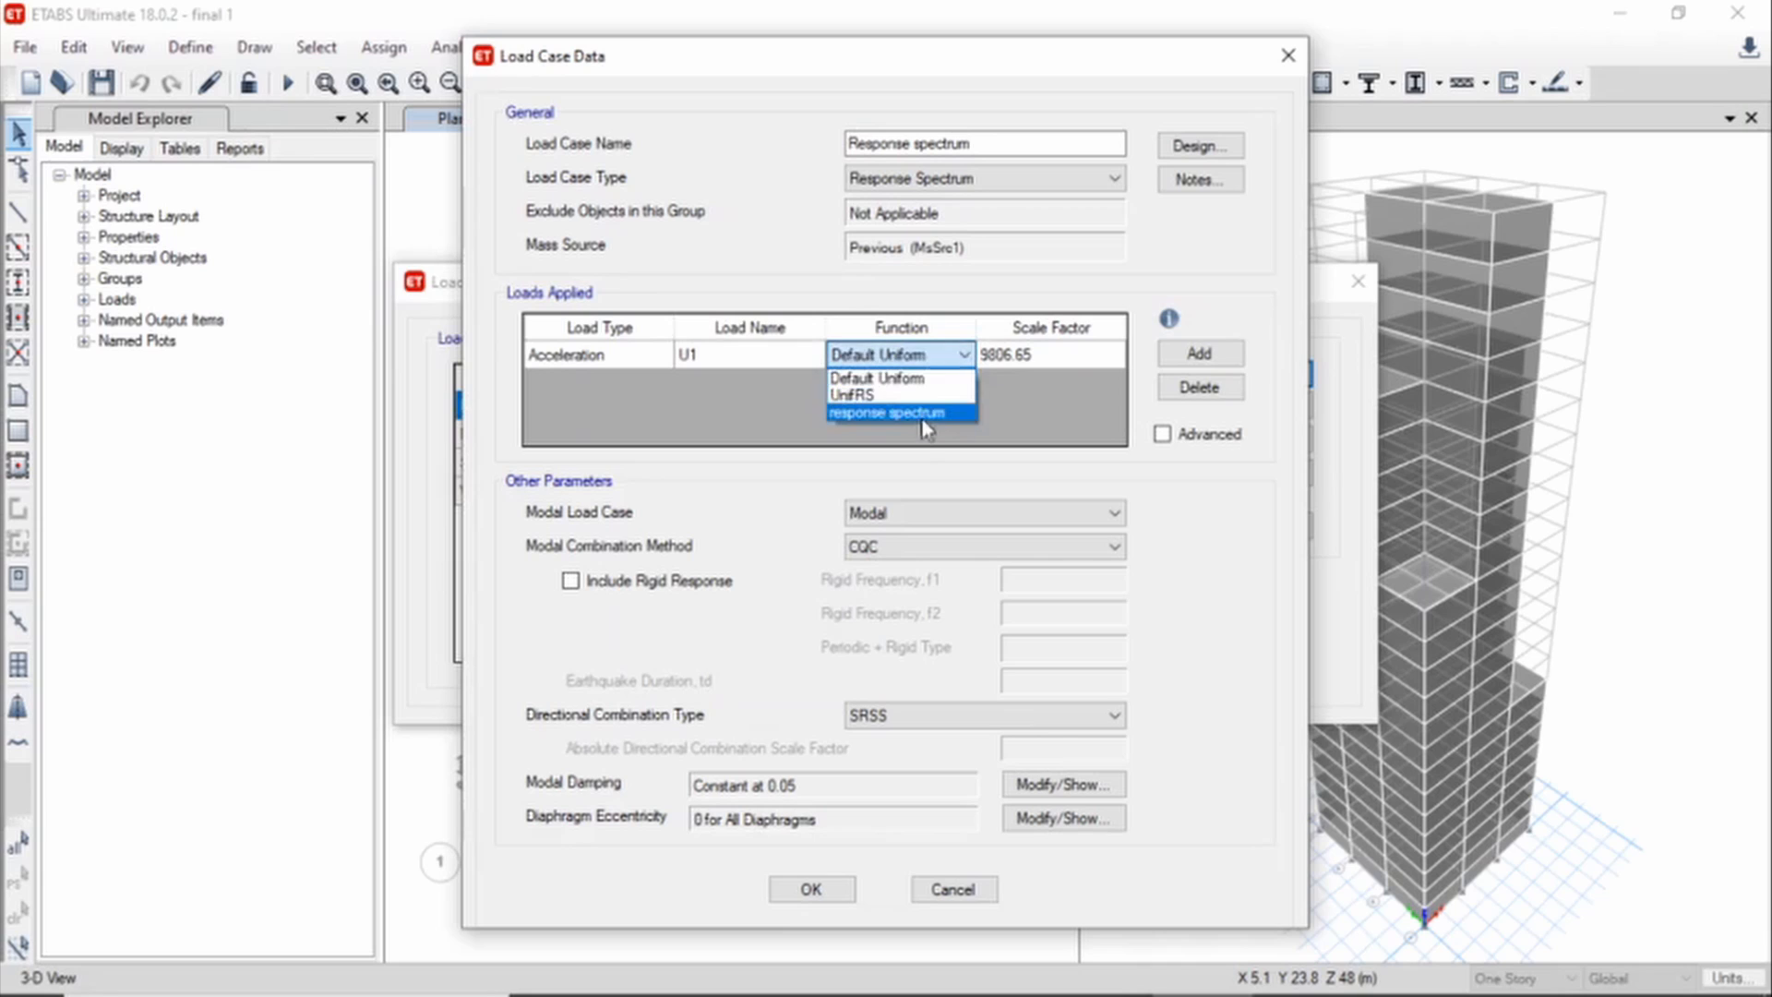
pyautogui.click(923, 412)
pyautogui.click(1052, 355)
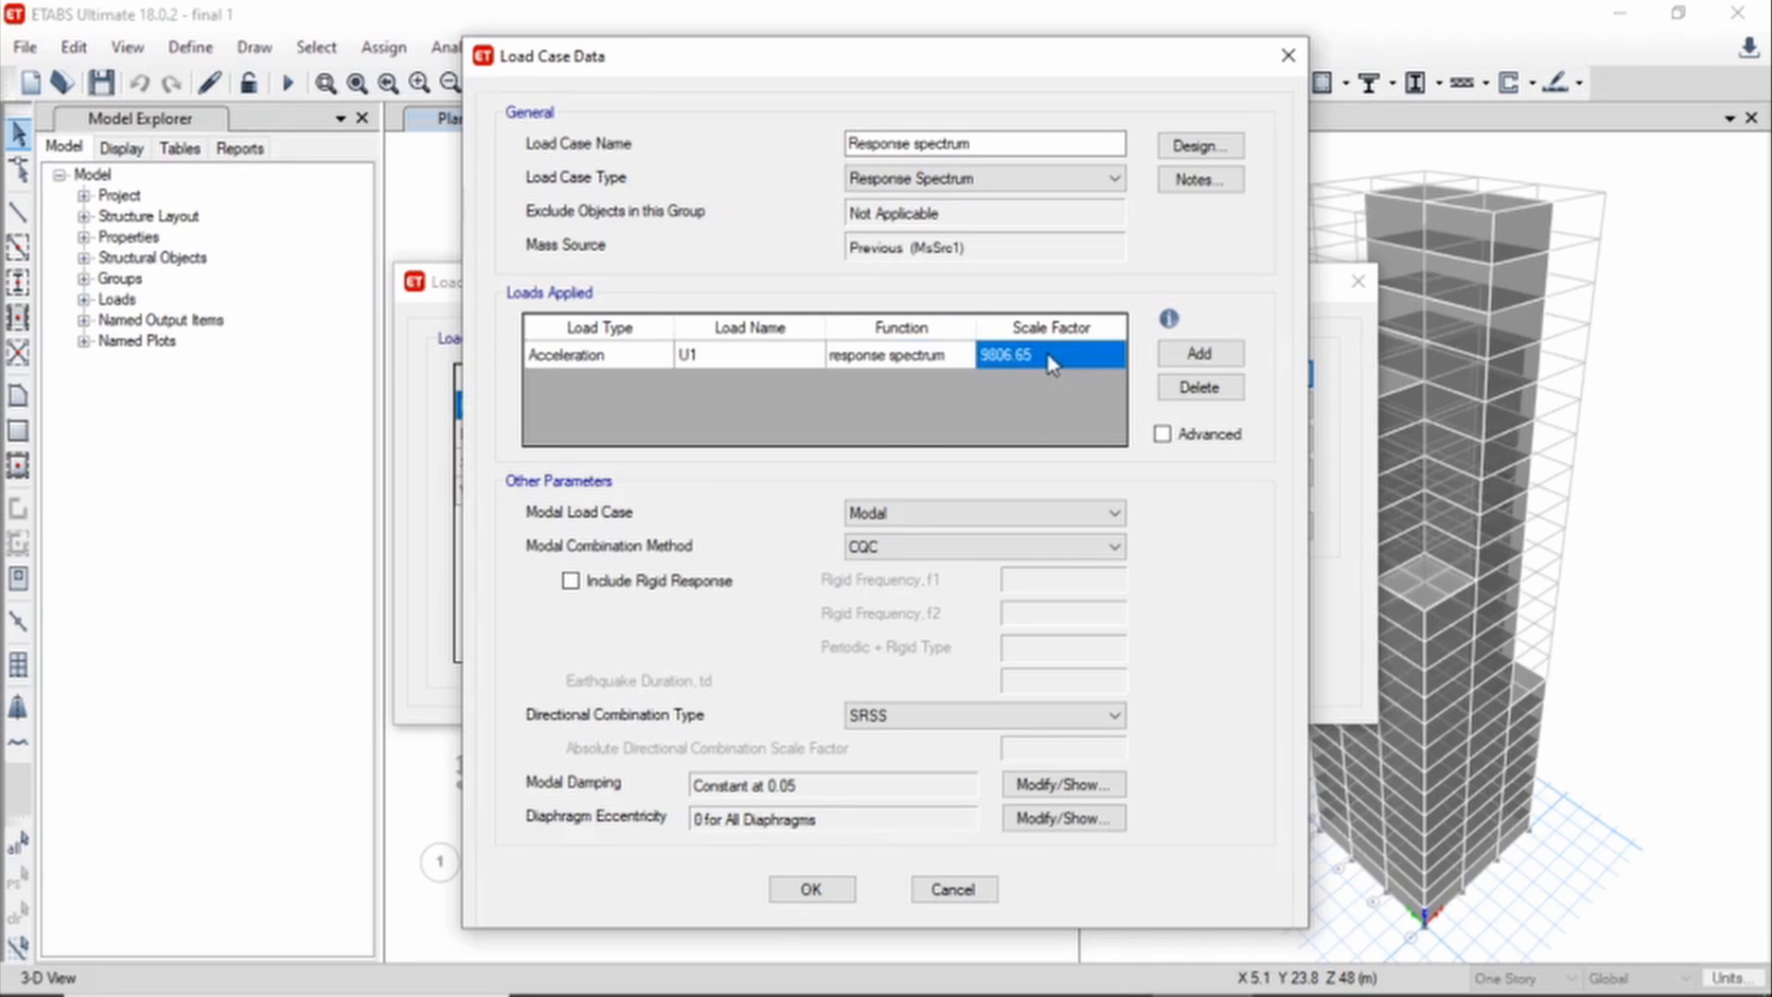
pyautogui.click(1051, 356)
pyautogui.press('BackSpace')
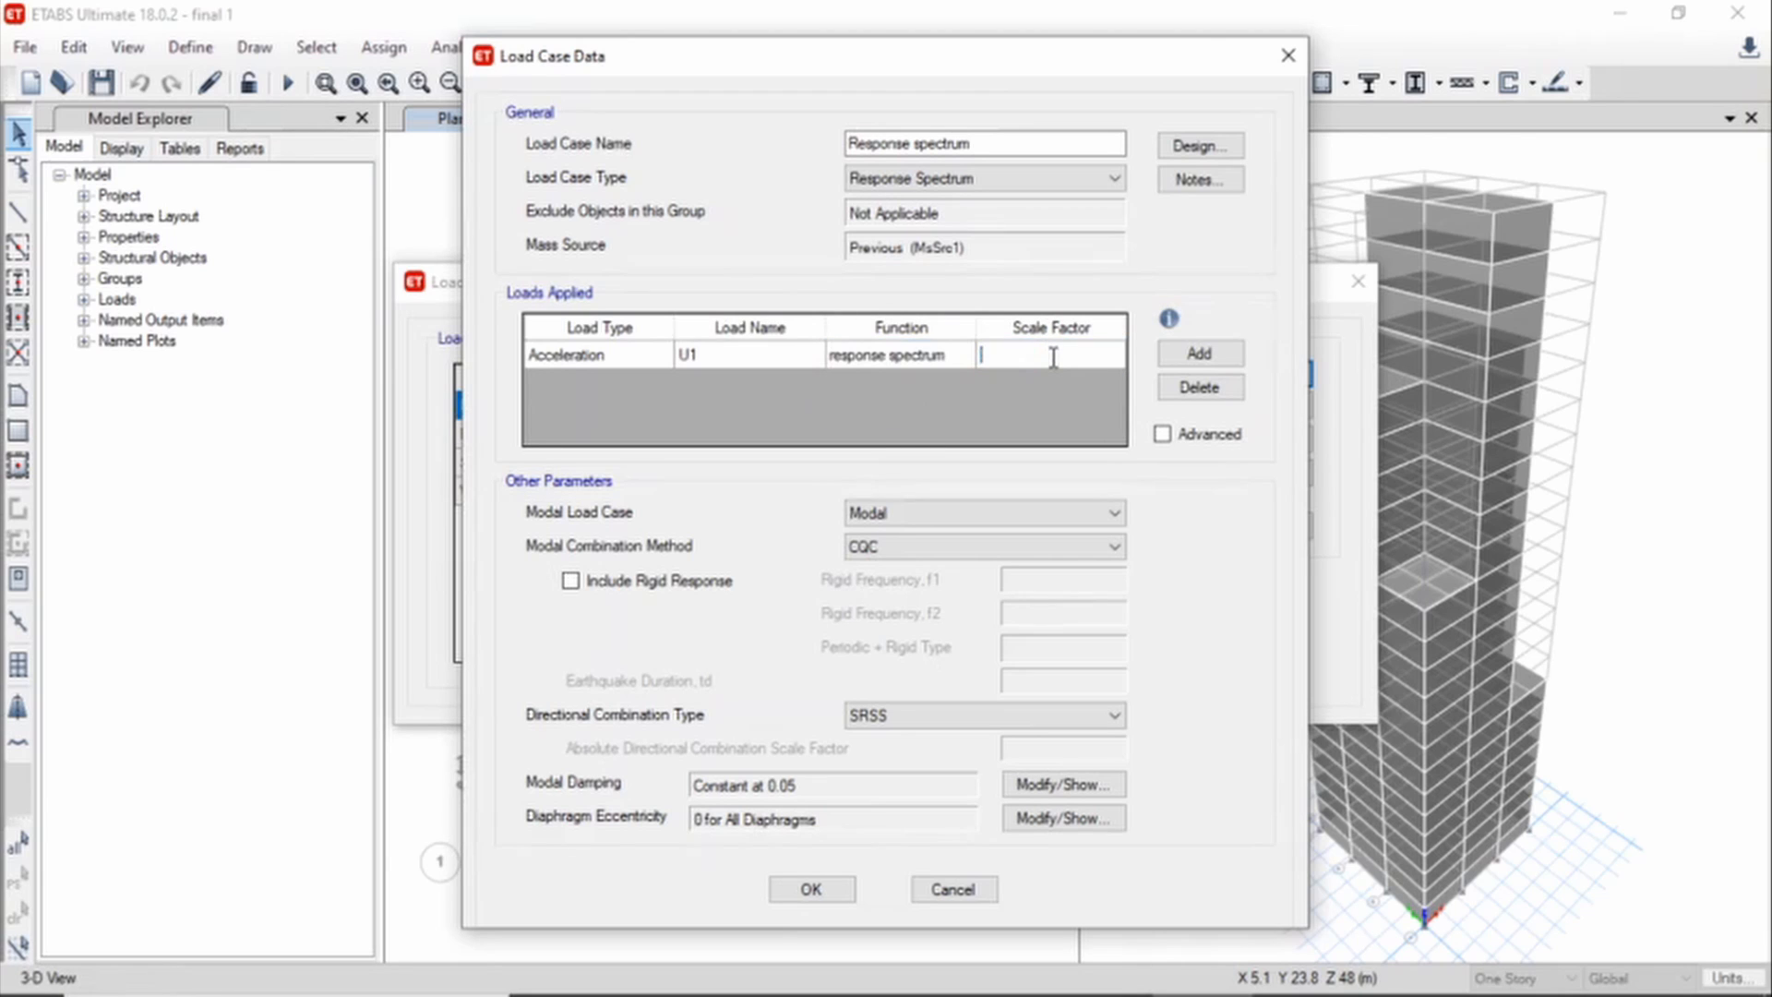
pyautogui.write('1633.5')
# Add a U2 acceleration load using the response spectrum function with a scale factor of 1633.5, and save the load case
pyautogui.click(1200, 353)
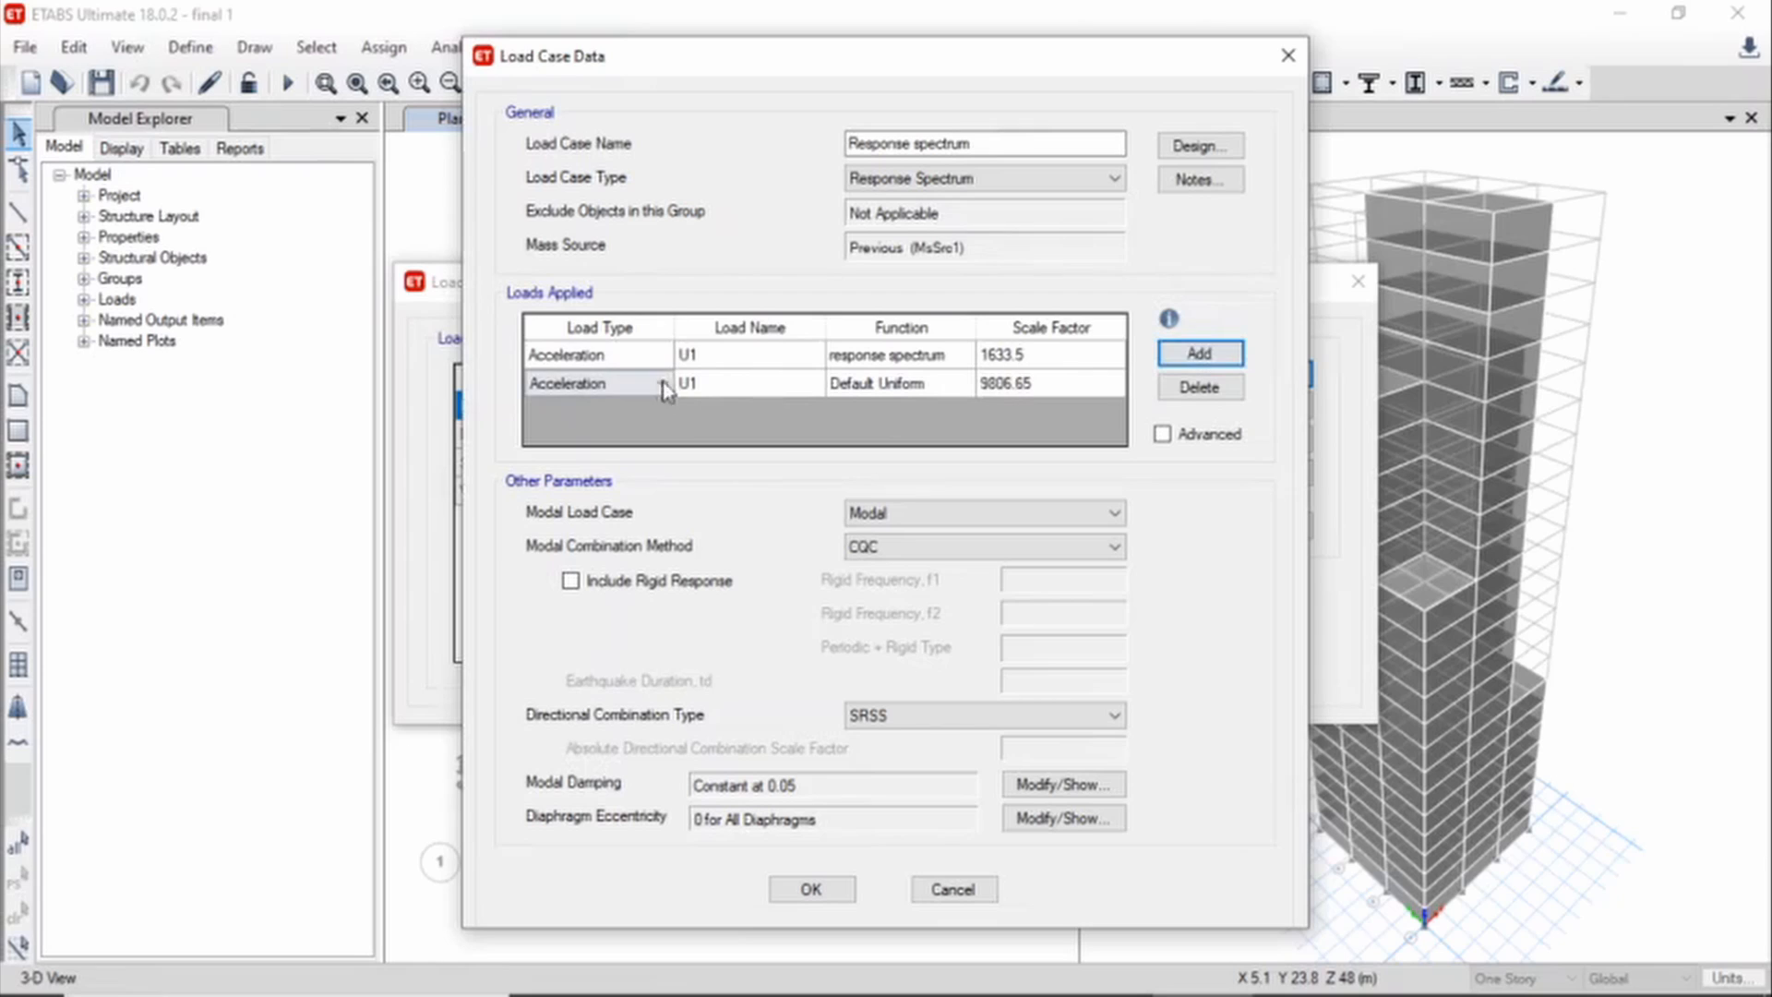
pyautogui.click(755, 384)
pyautogui.click(815, 386)
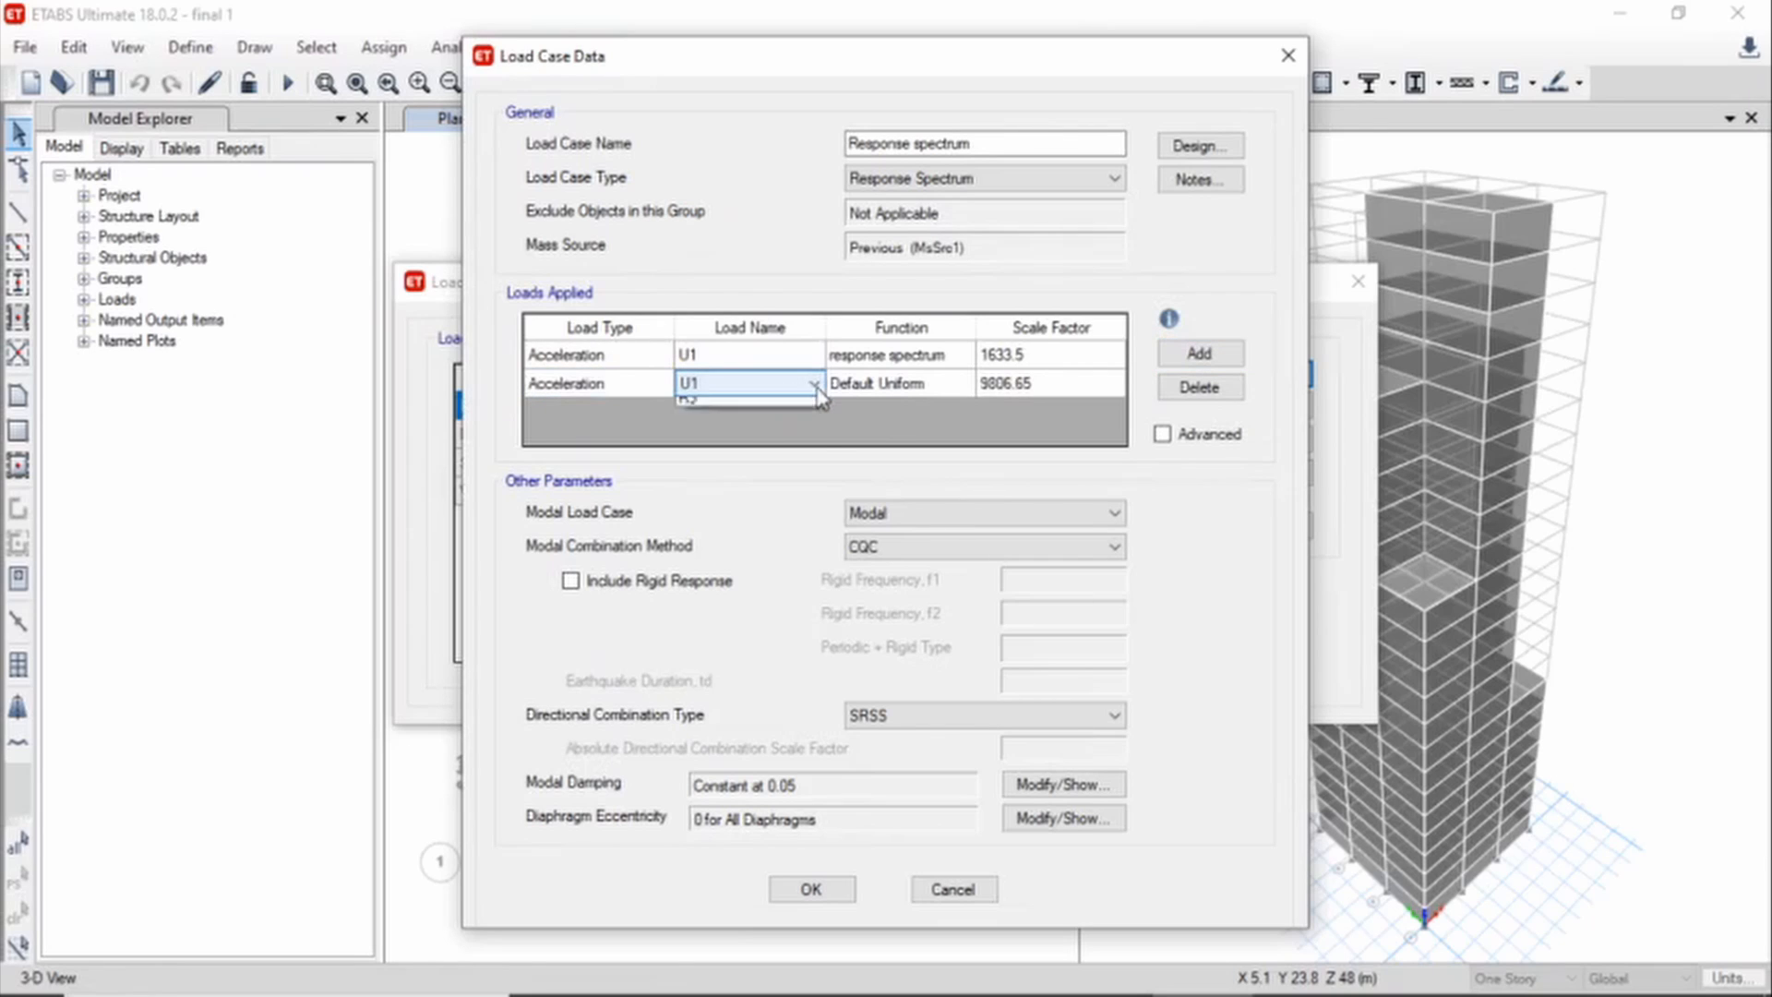
pyautogui.click(791, 418)
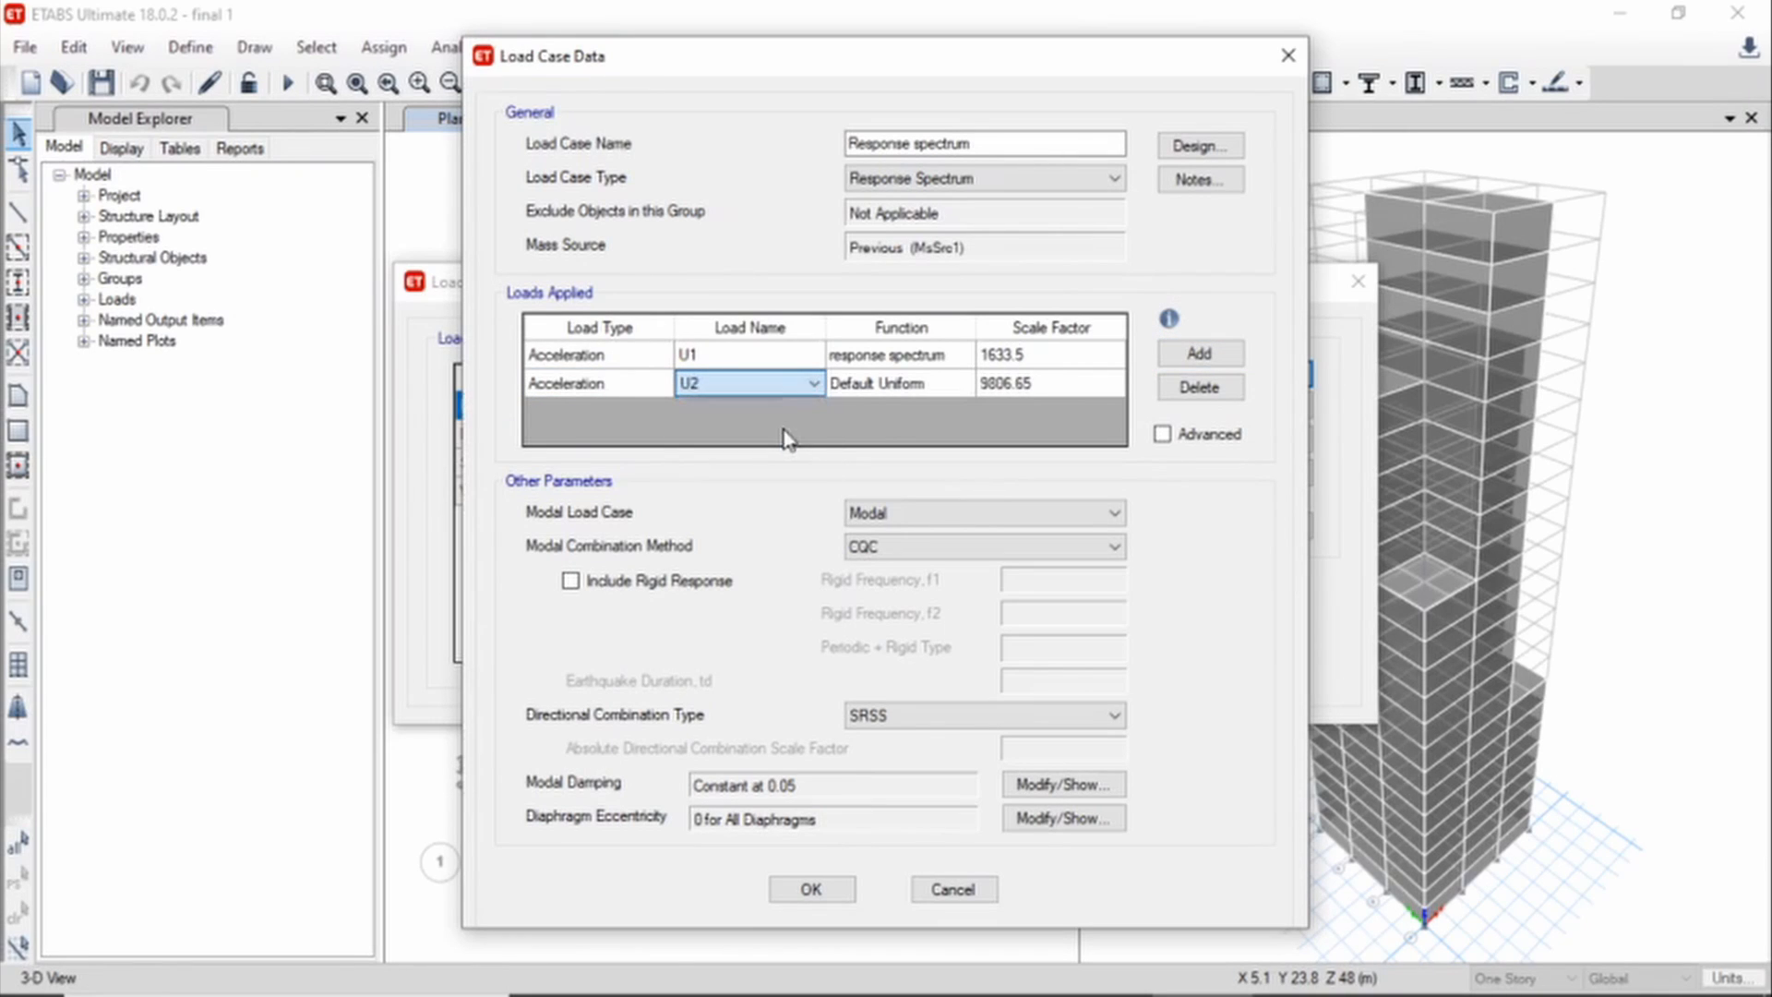
pyautogui.click(934, 382)
pyautogui.click(965, 384)
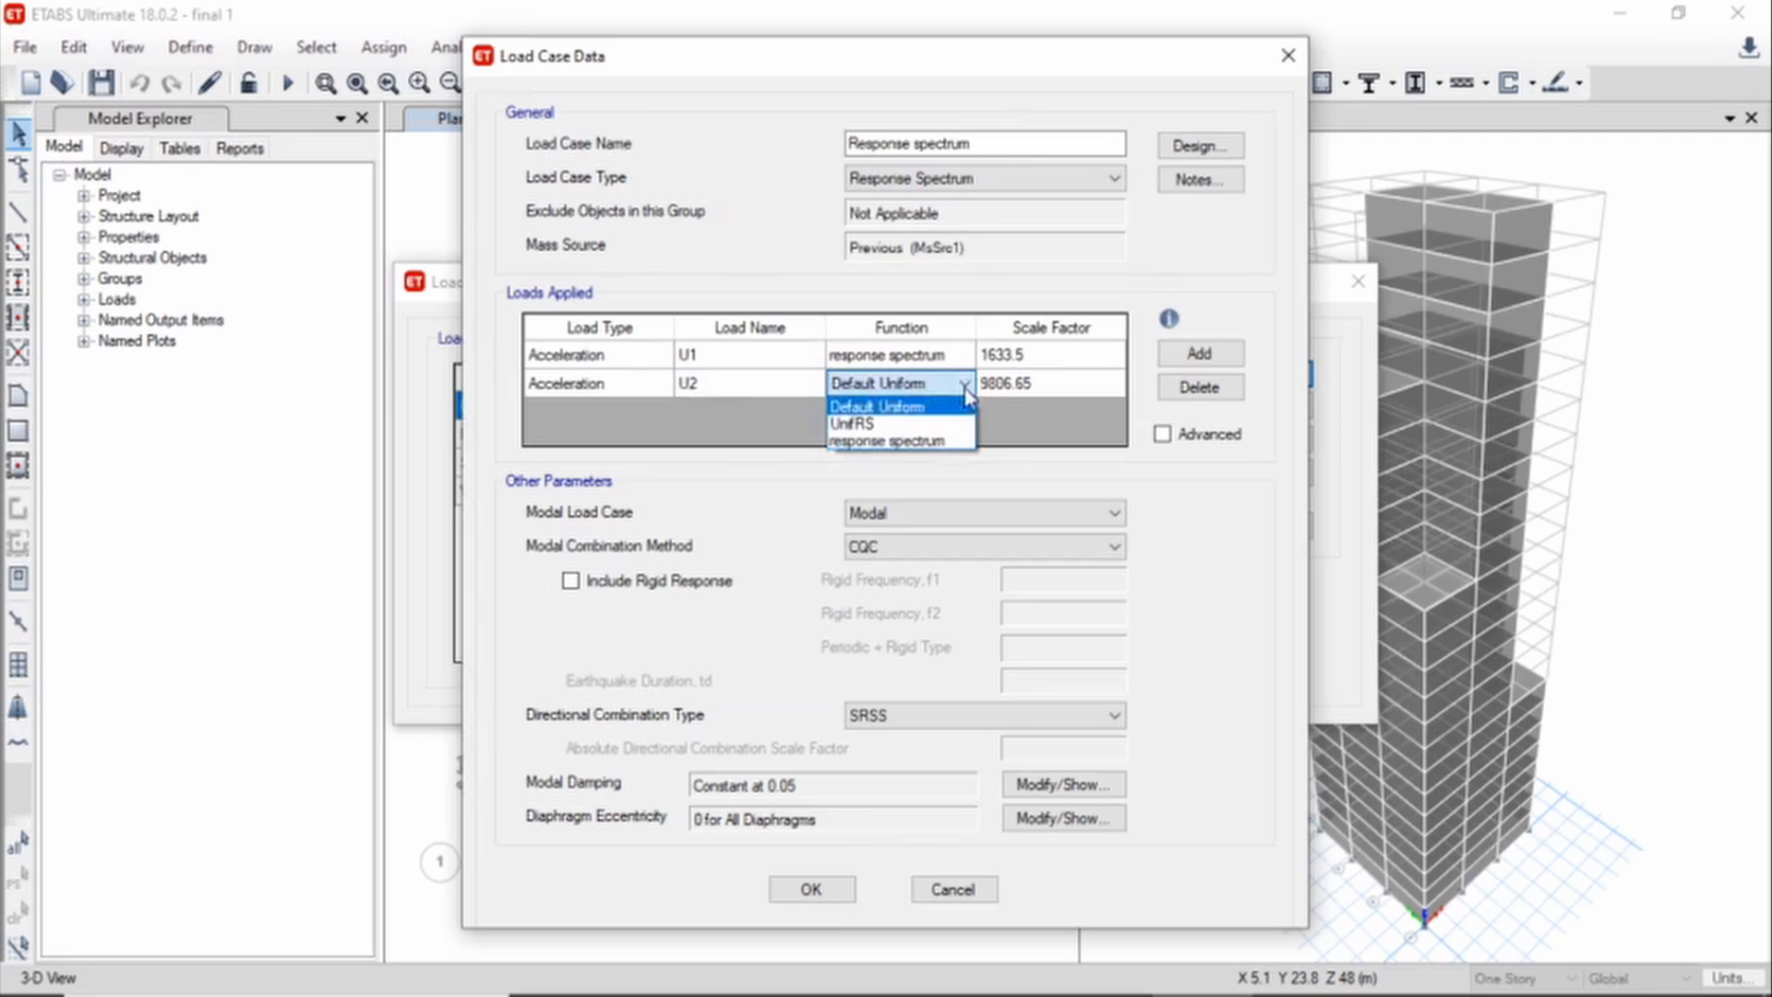
pyautogui.click(939, 442)
pyautogui.click(1054, 386)
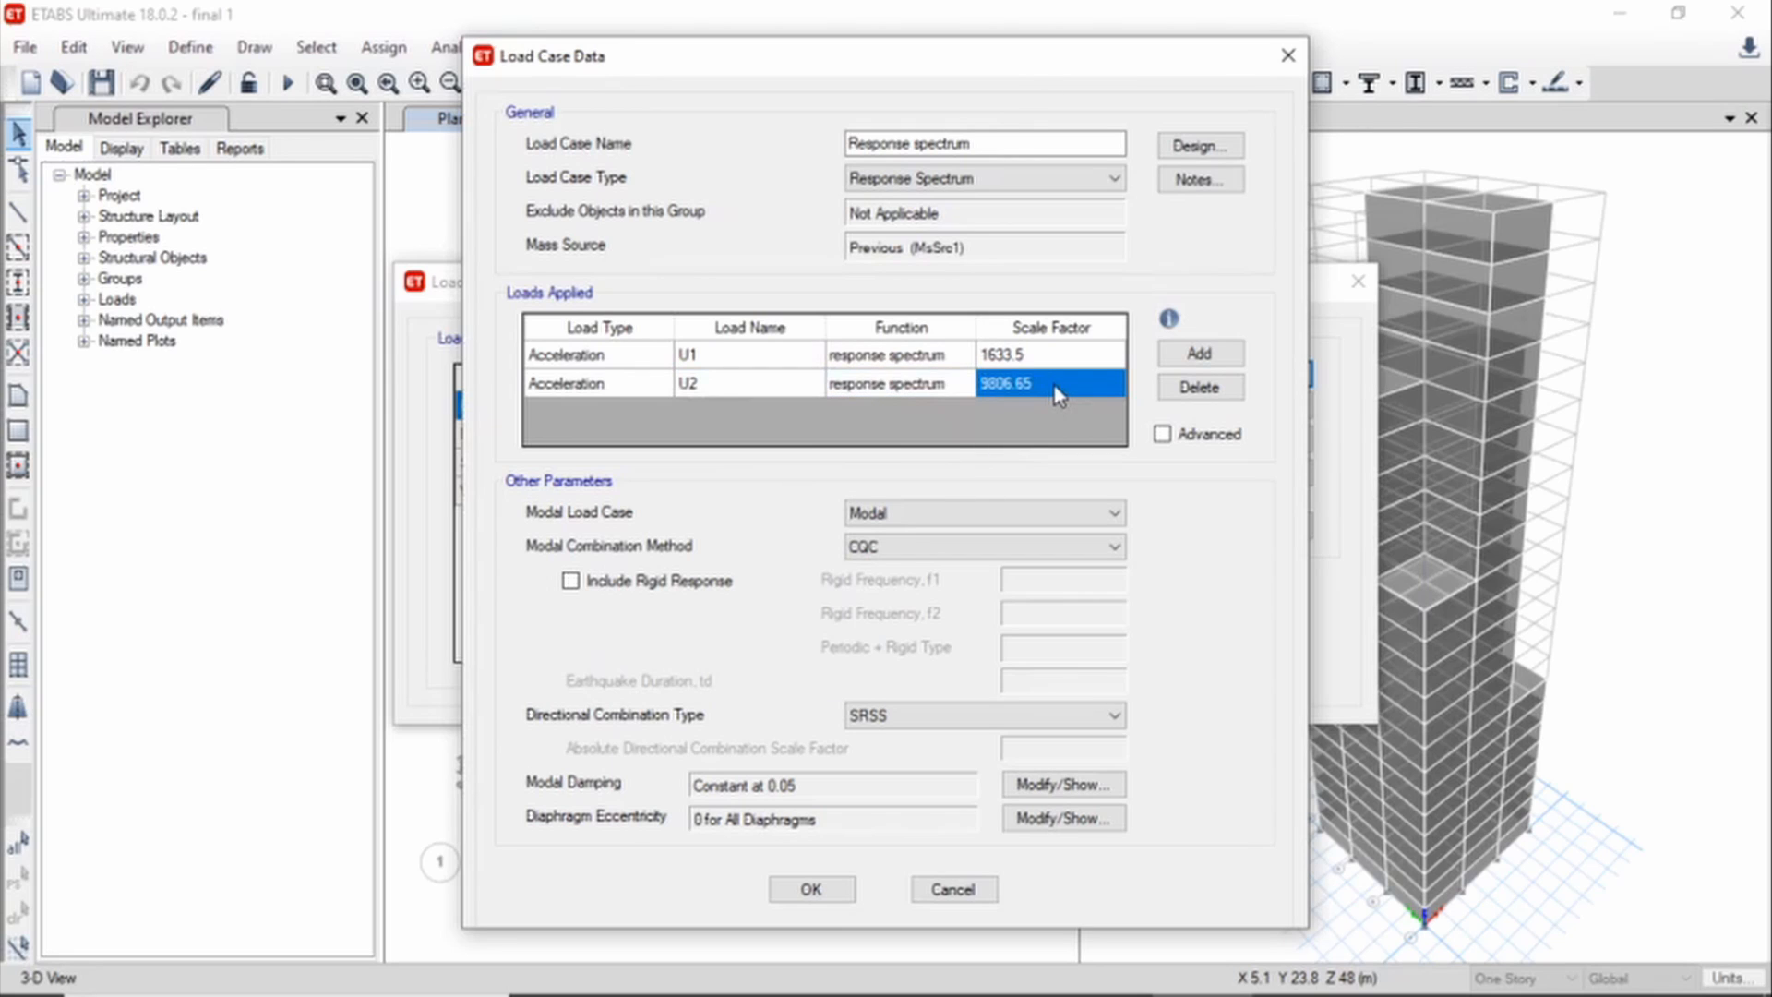
pyautogui.write('1')
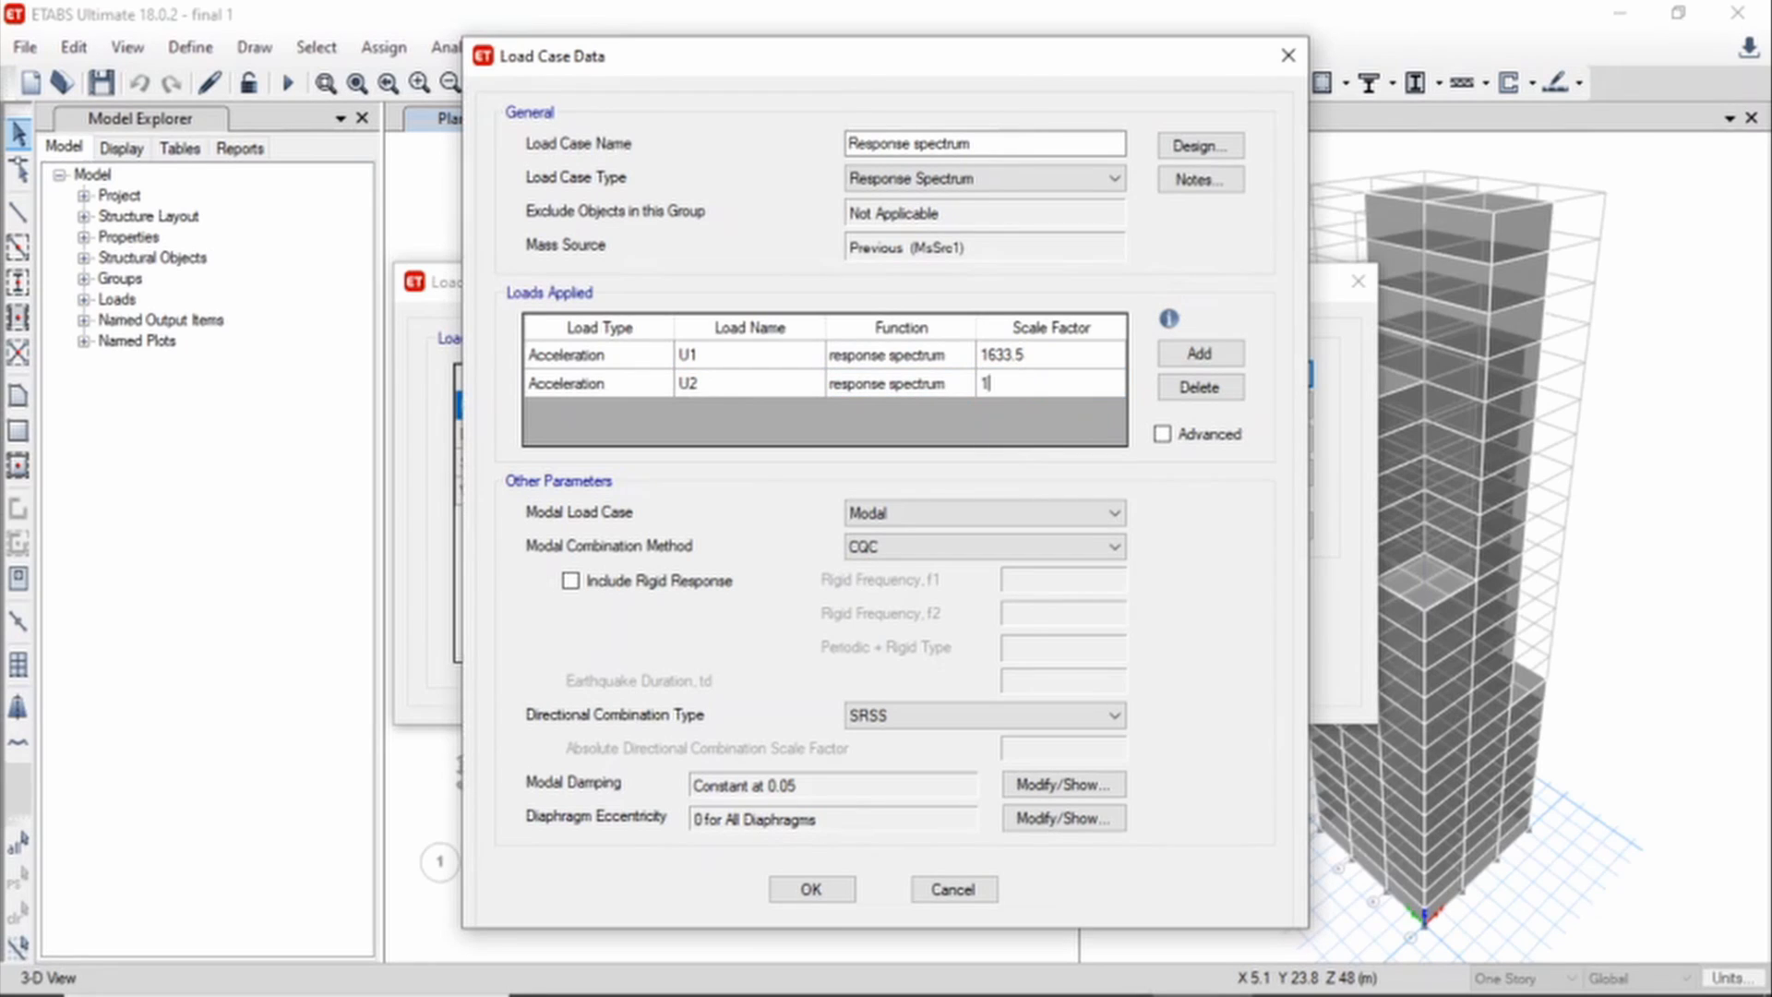
pyautogui.write('633.5')
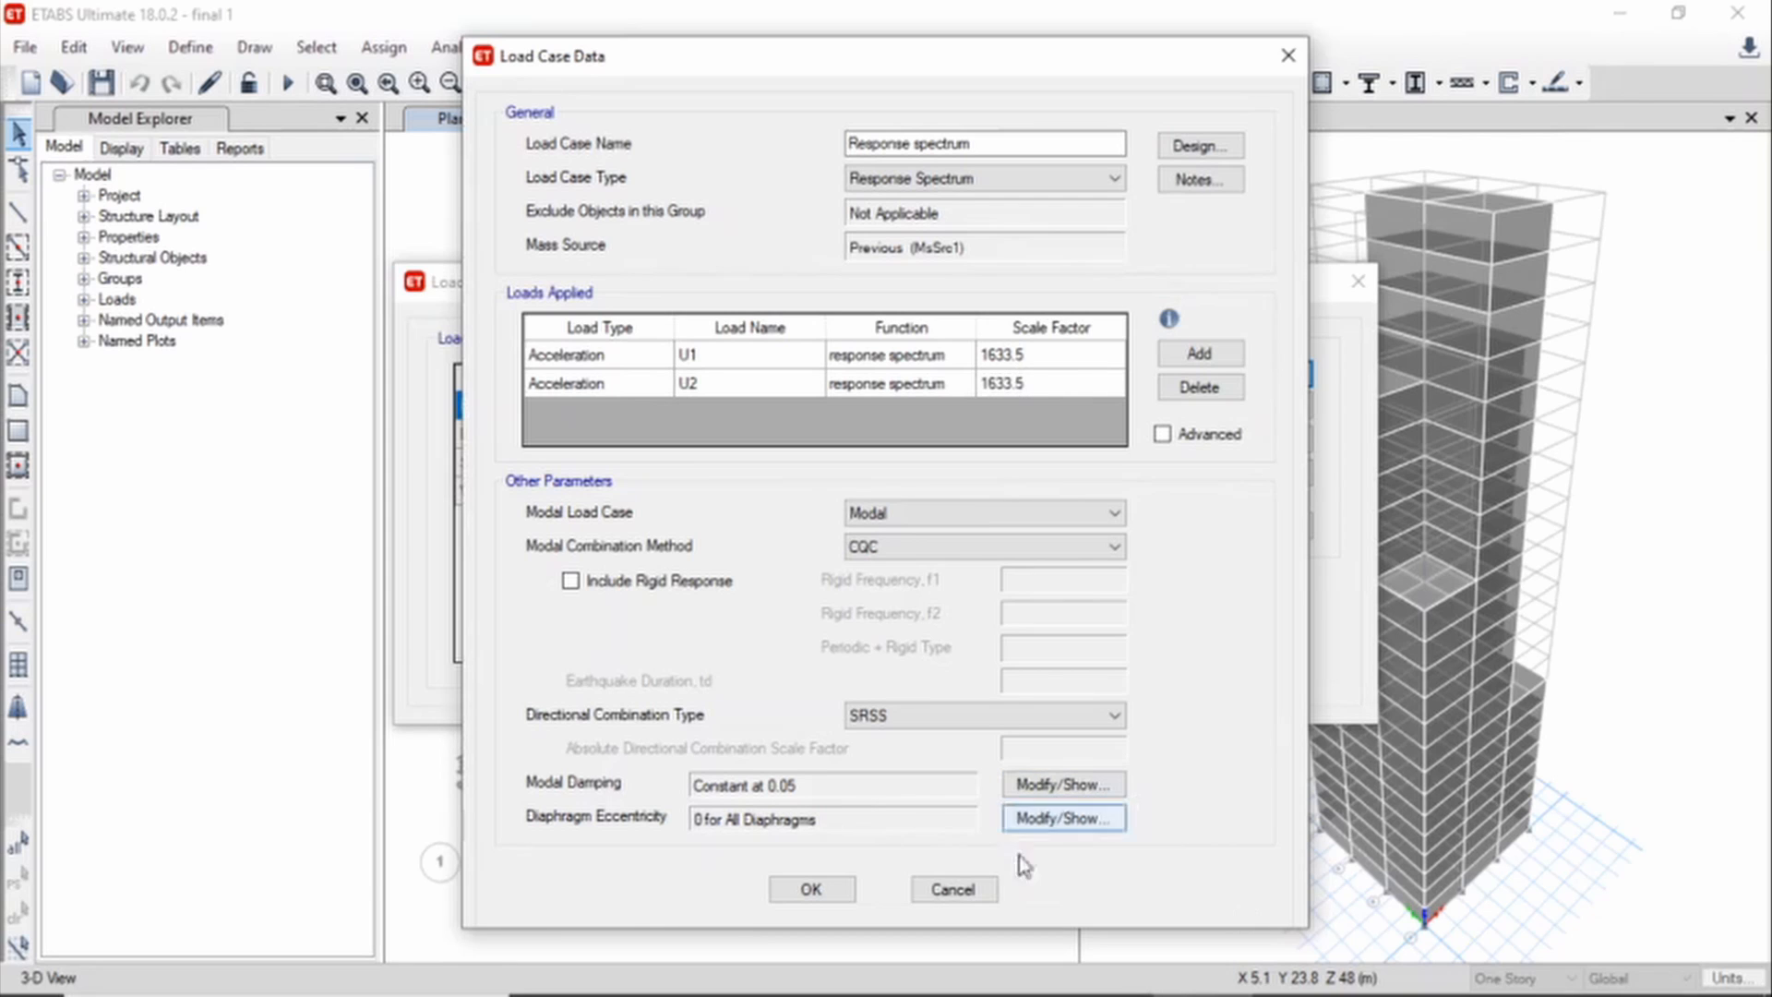
pyautogui.click(812, 890)
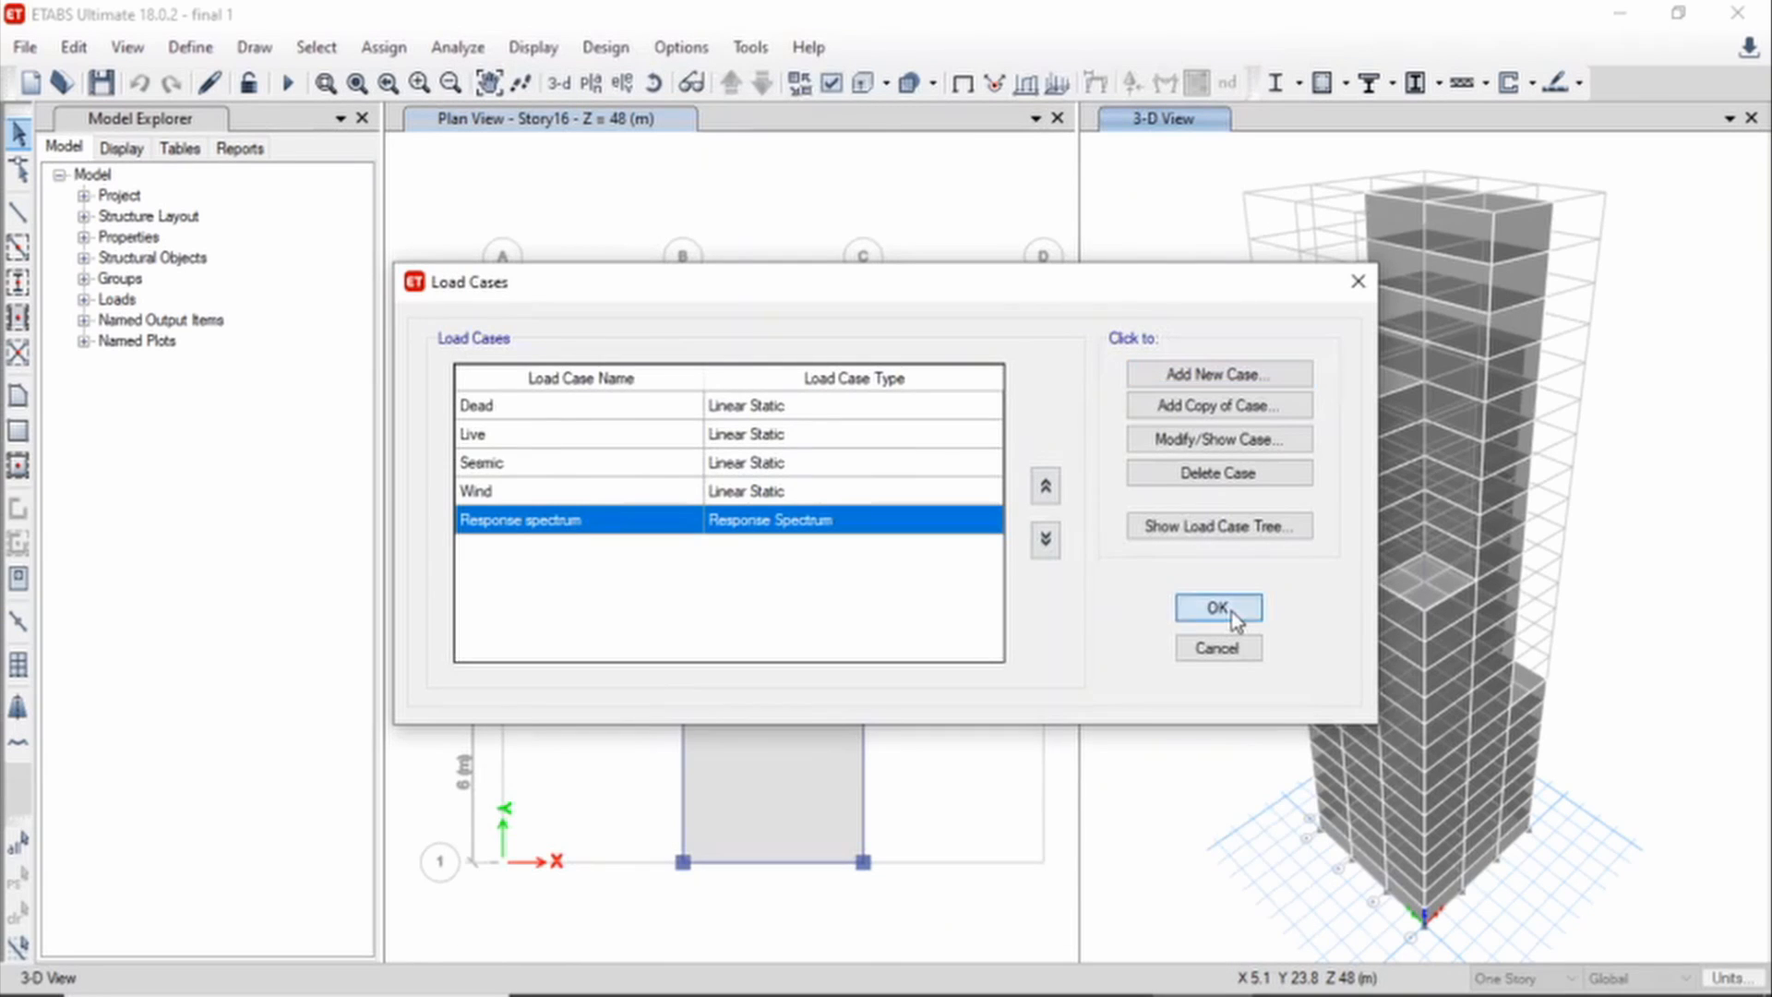
pyautogui.click(1218, 608)
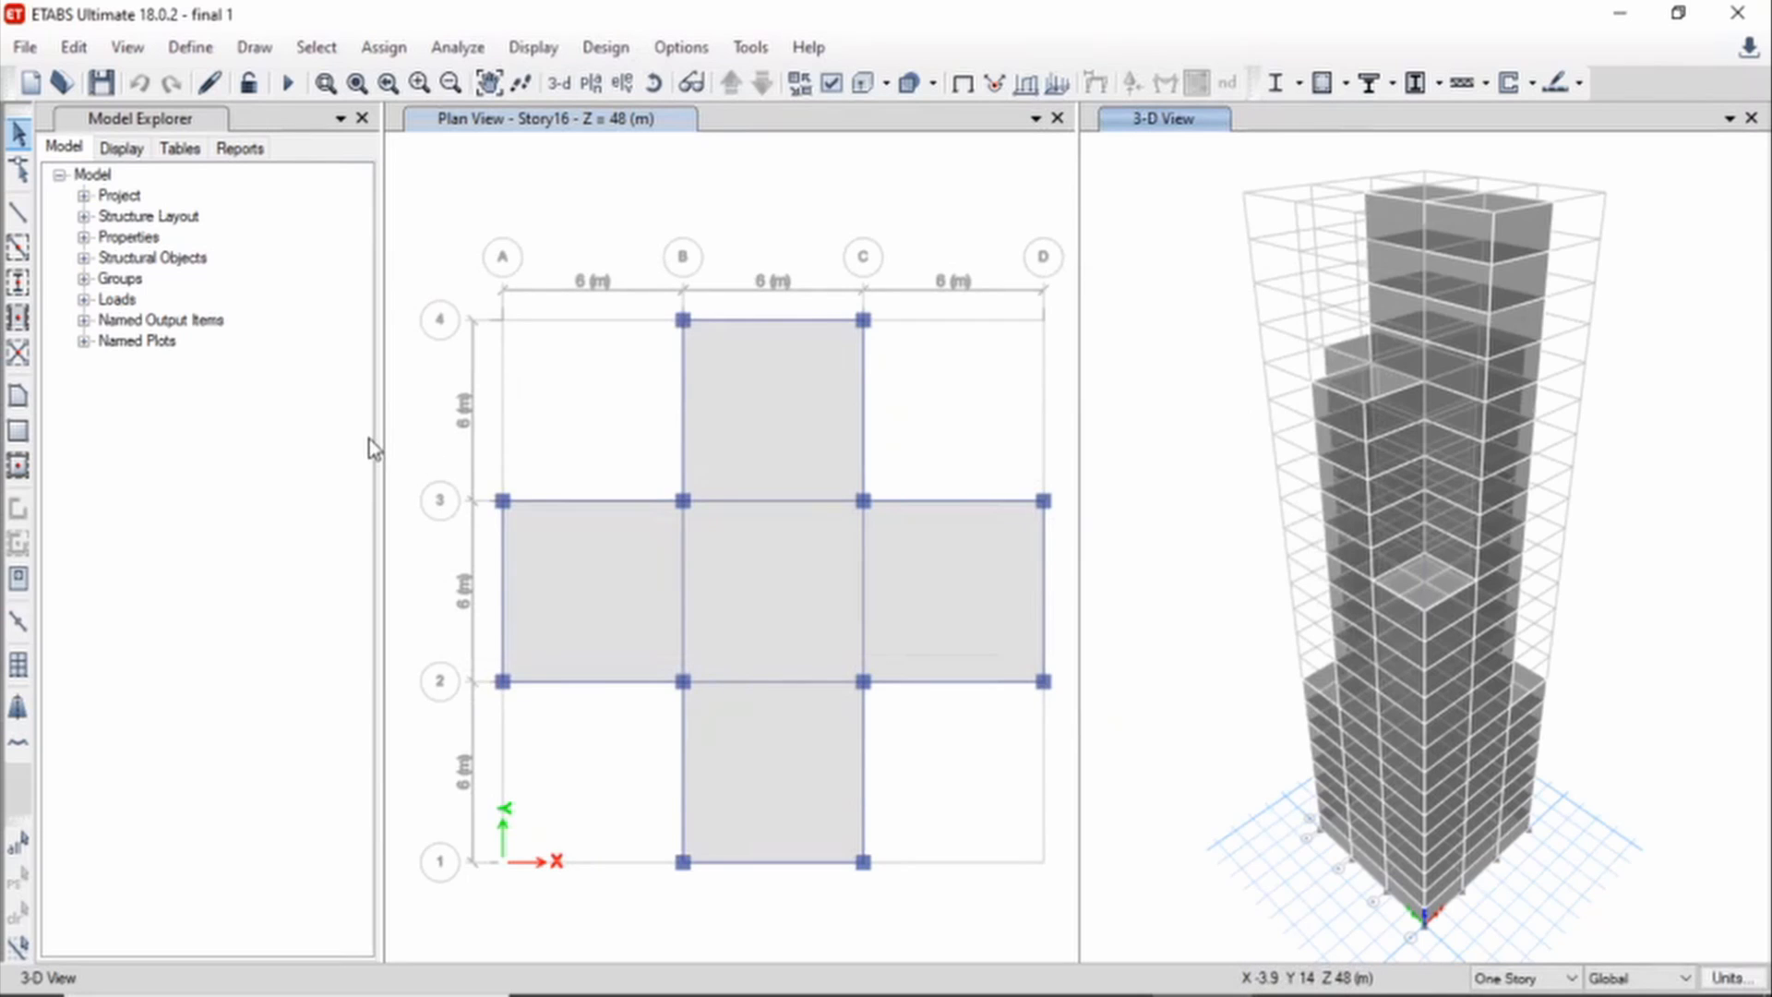
# Exclude the Dead and Live load cases from the run and run the analysis
pyautogui.click(533, 48)
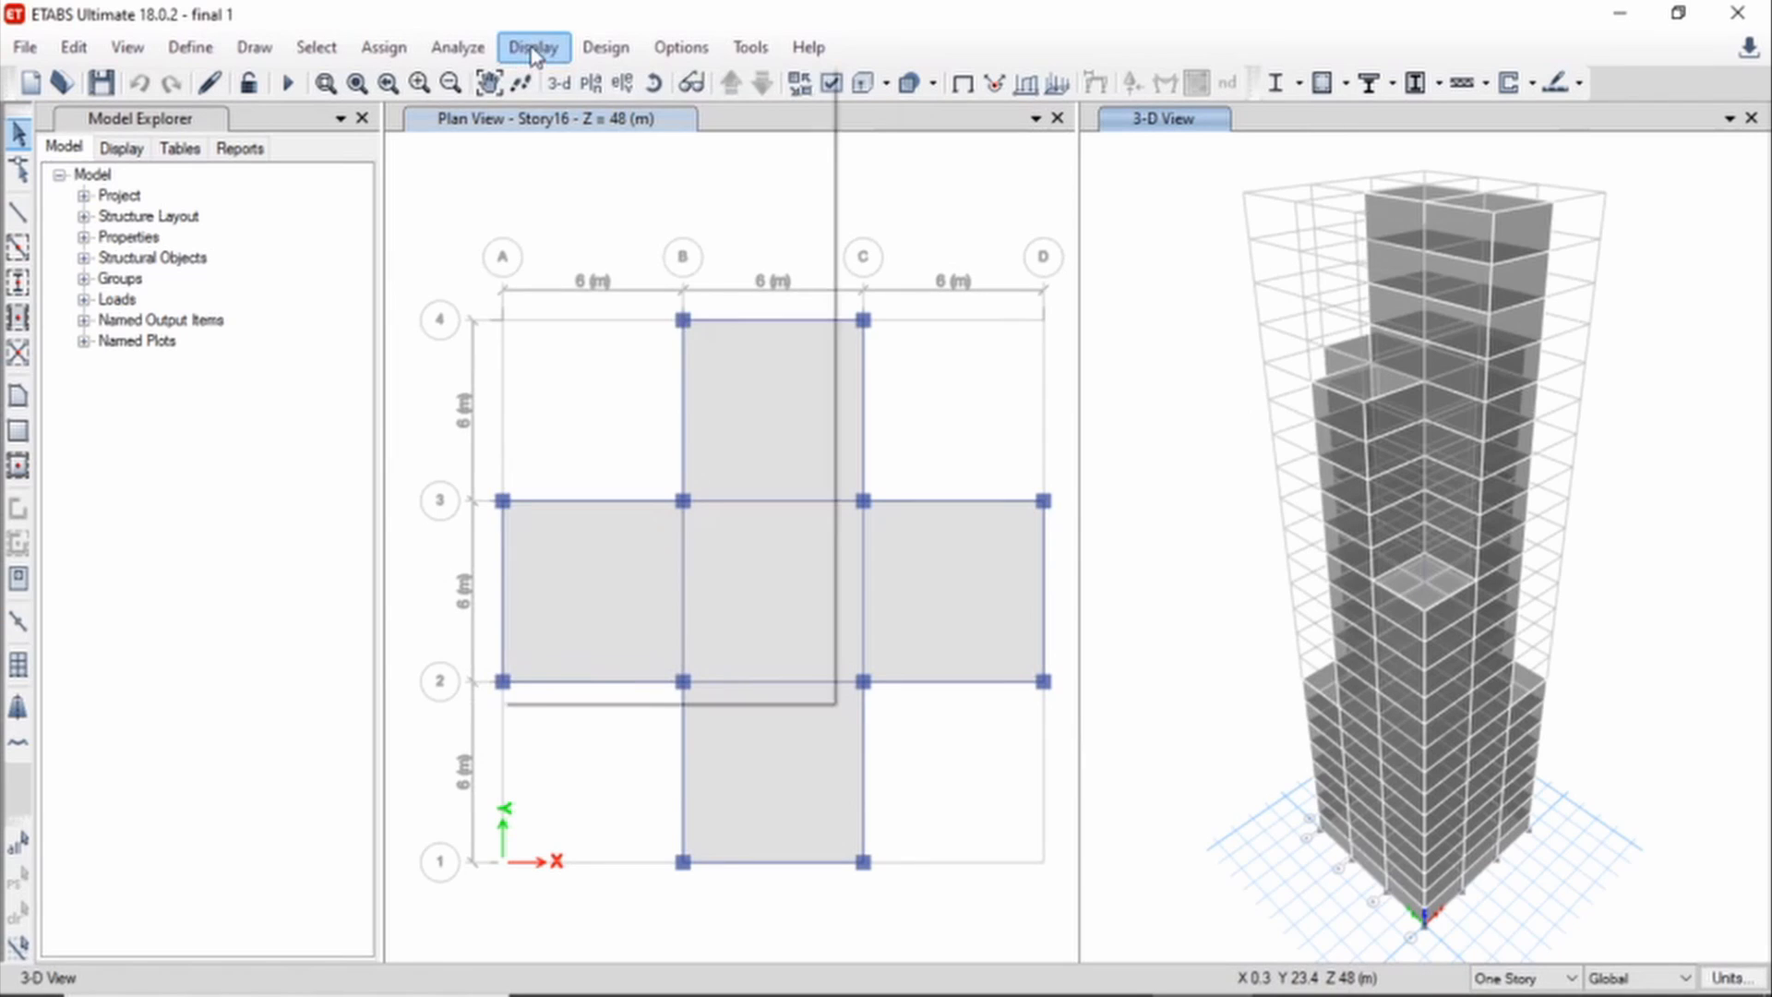
pyautogui.click(466, 48)
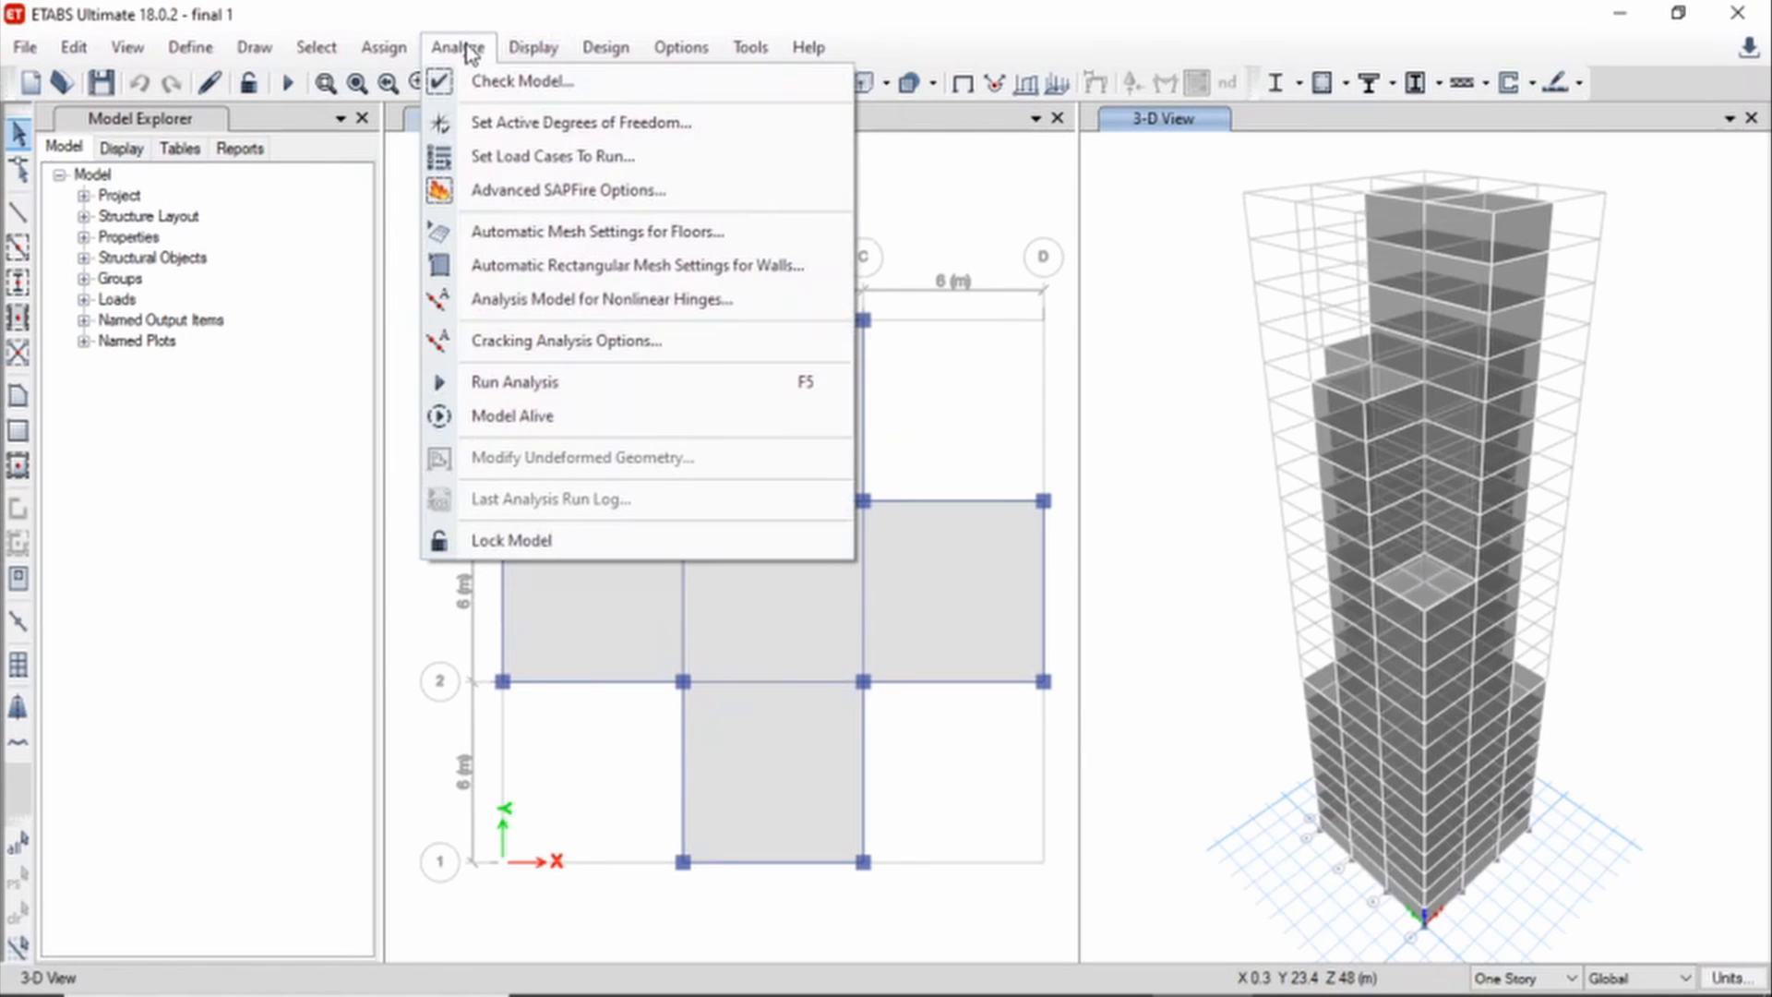
pyautogui.click(498, 158)
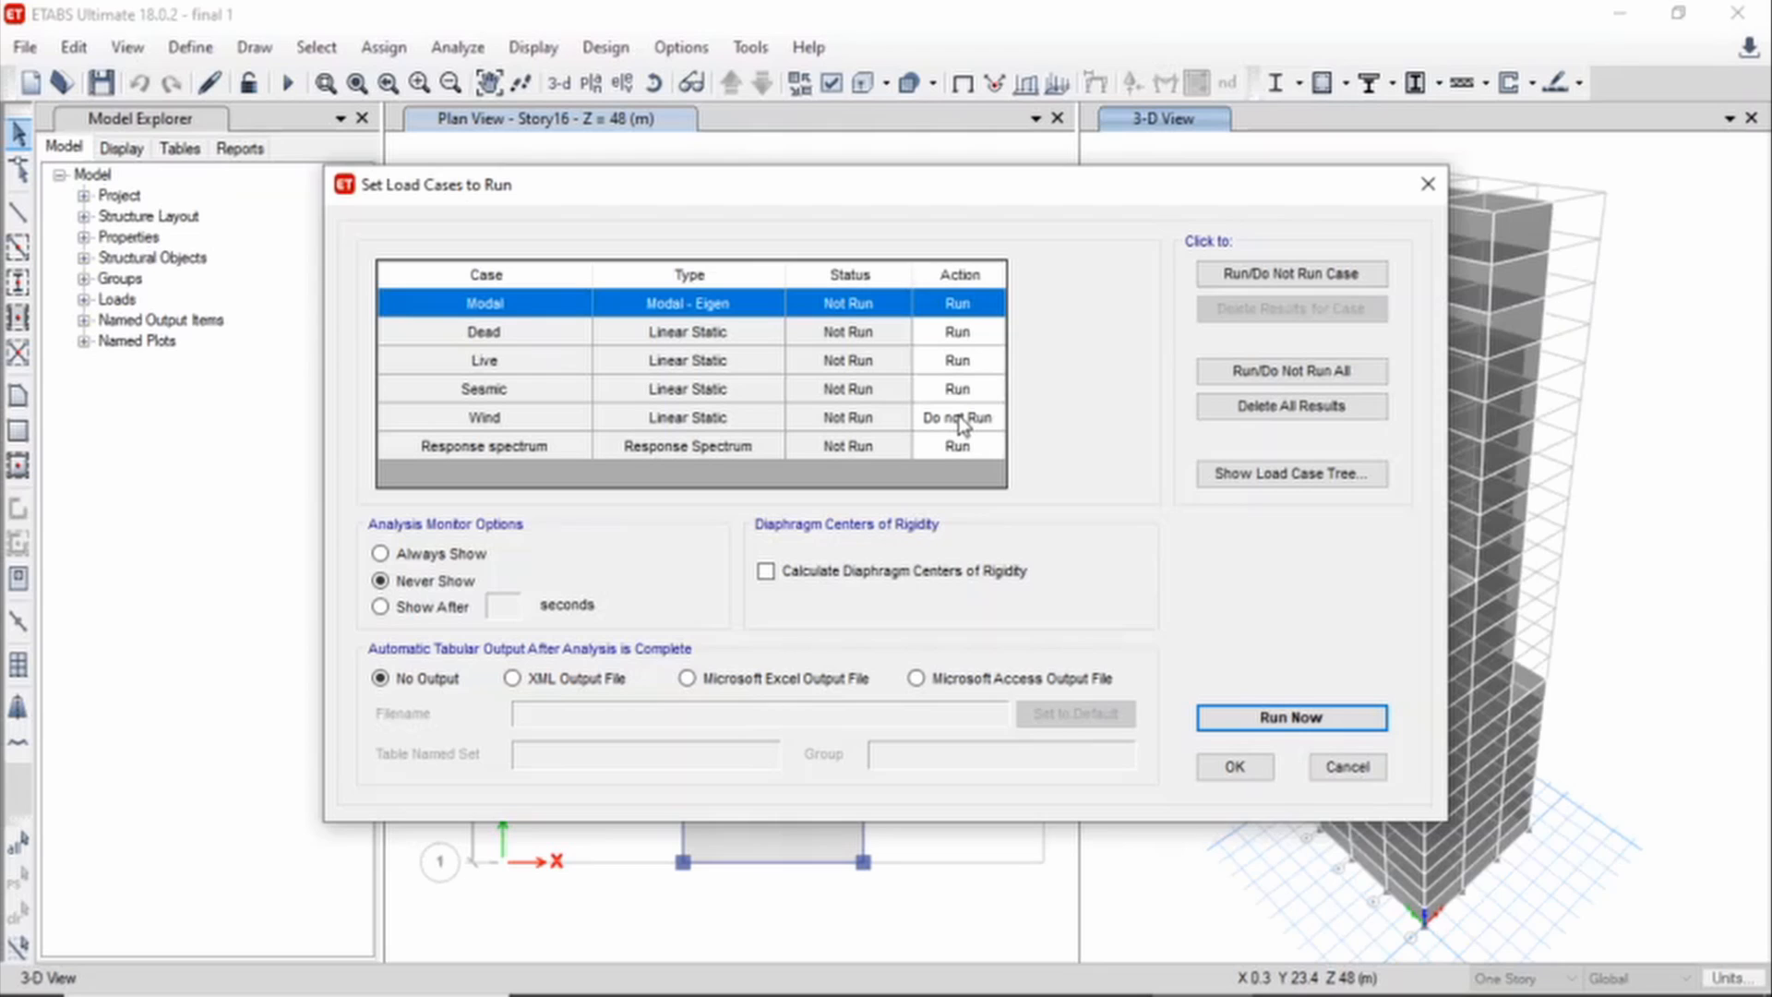
pyautogui.click(807, 339)
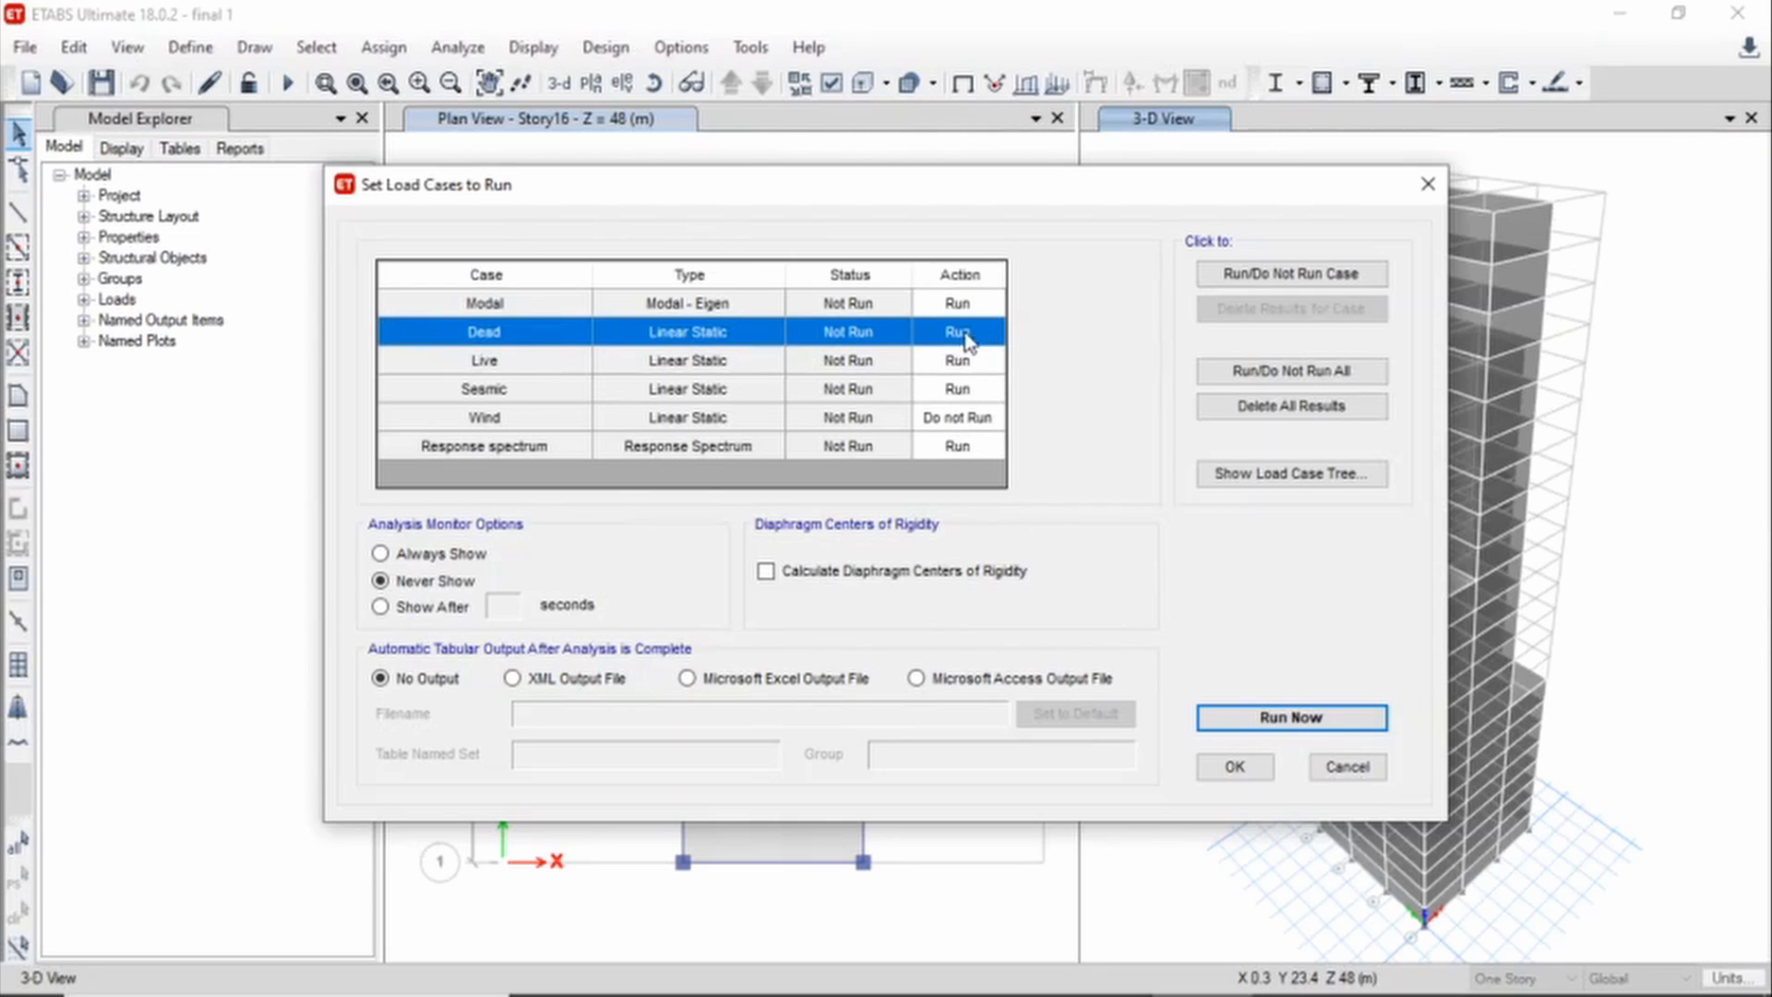
pyautogui.click(1247, 277)
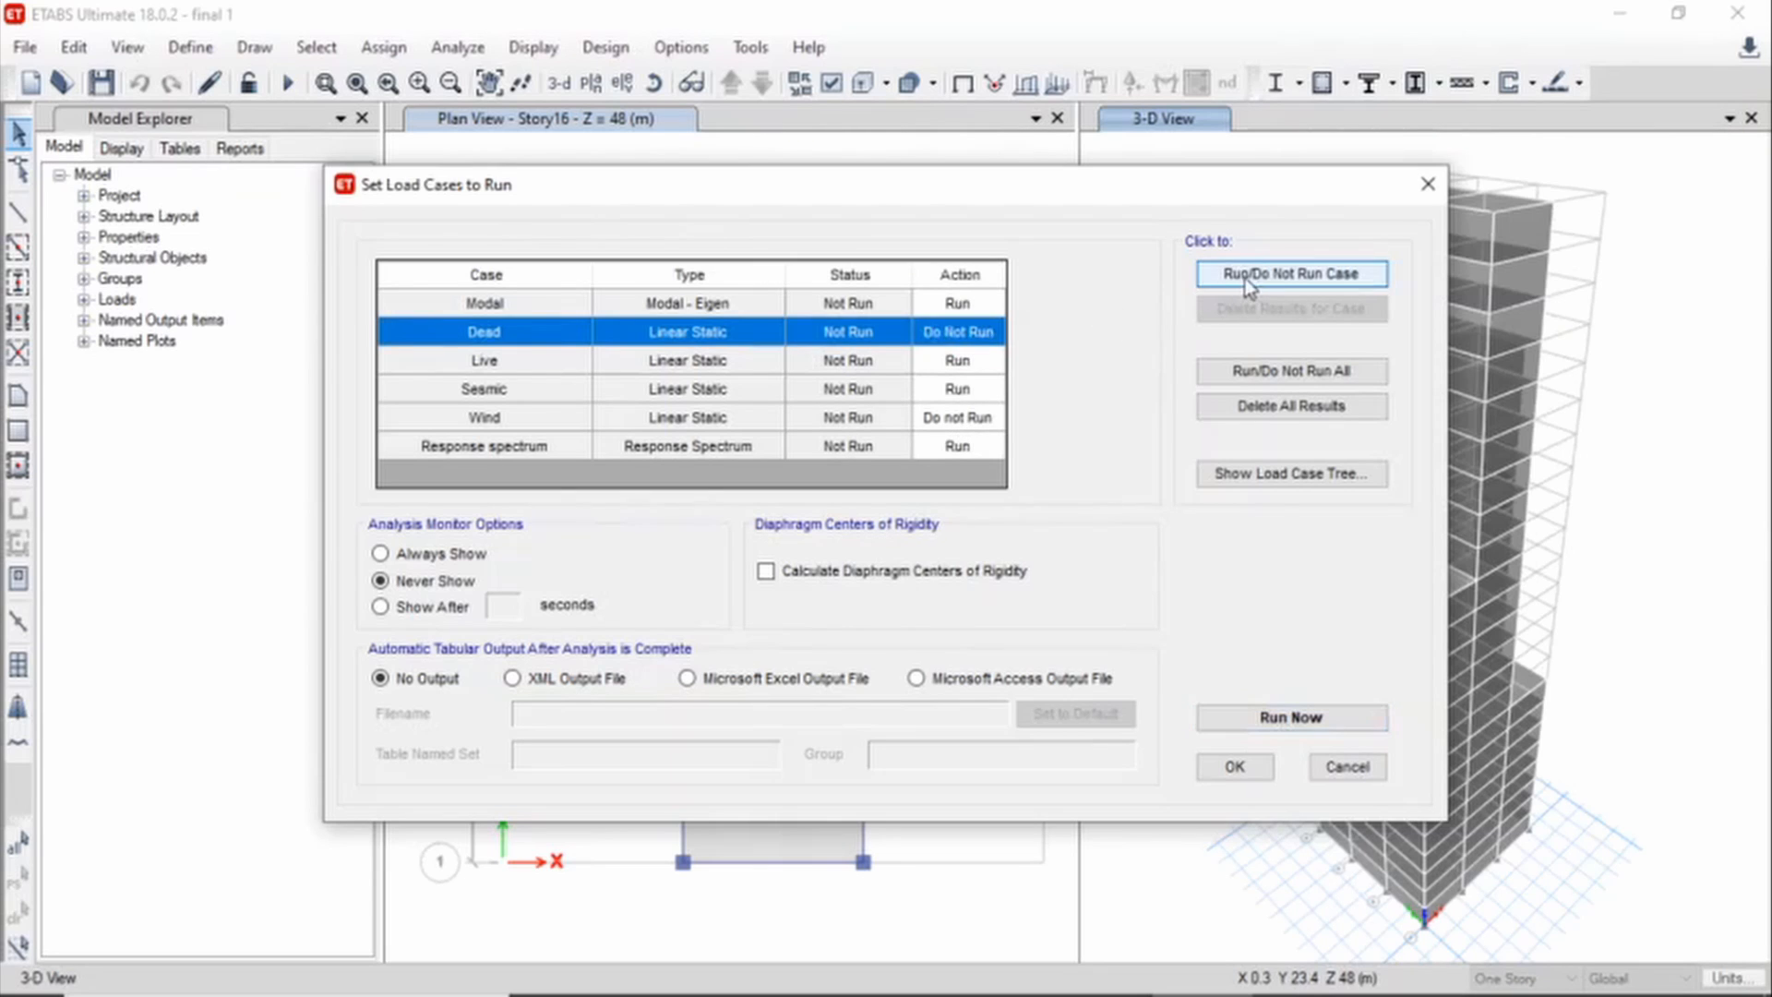
pyautogui.click(957, 360)
pyautogui.click(1290, 277)
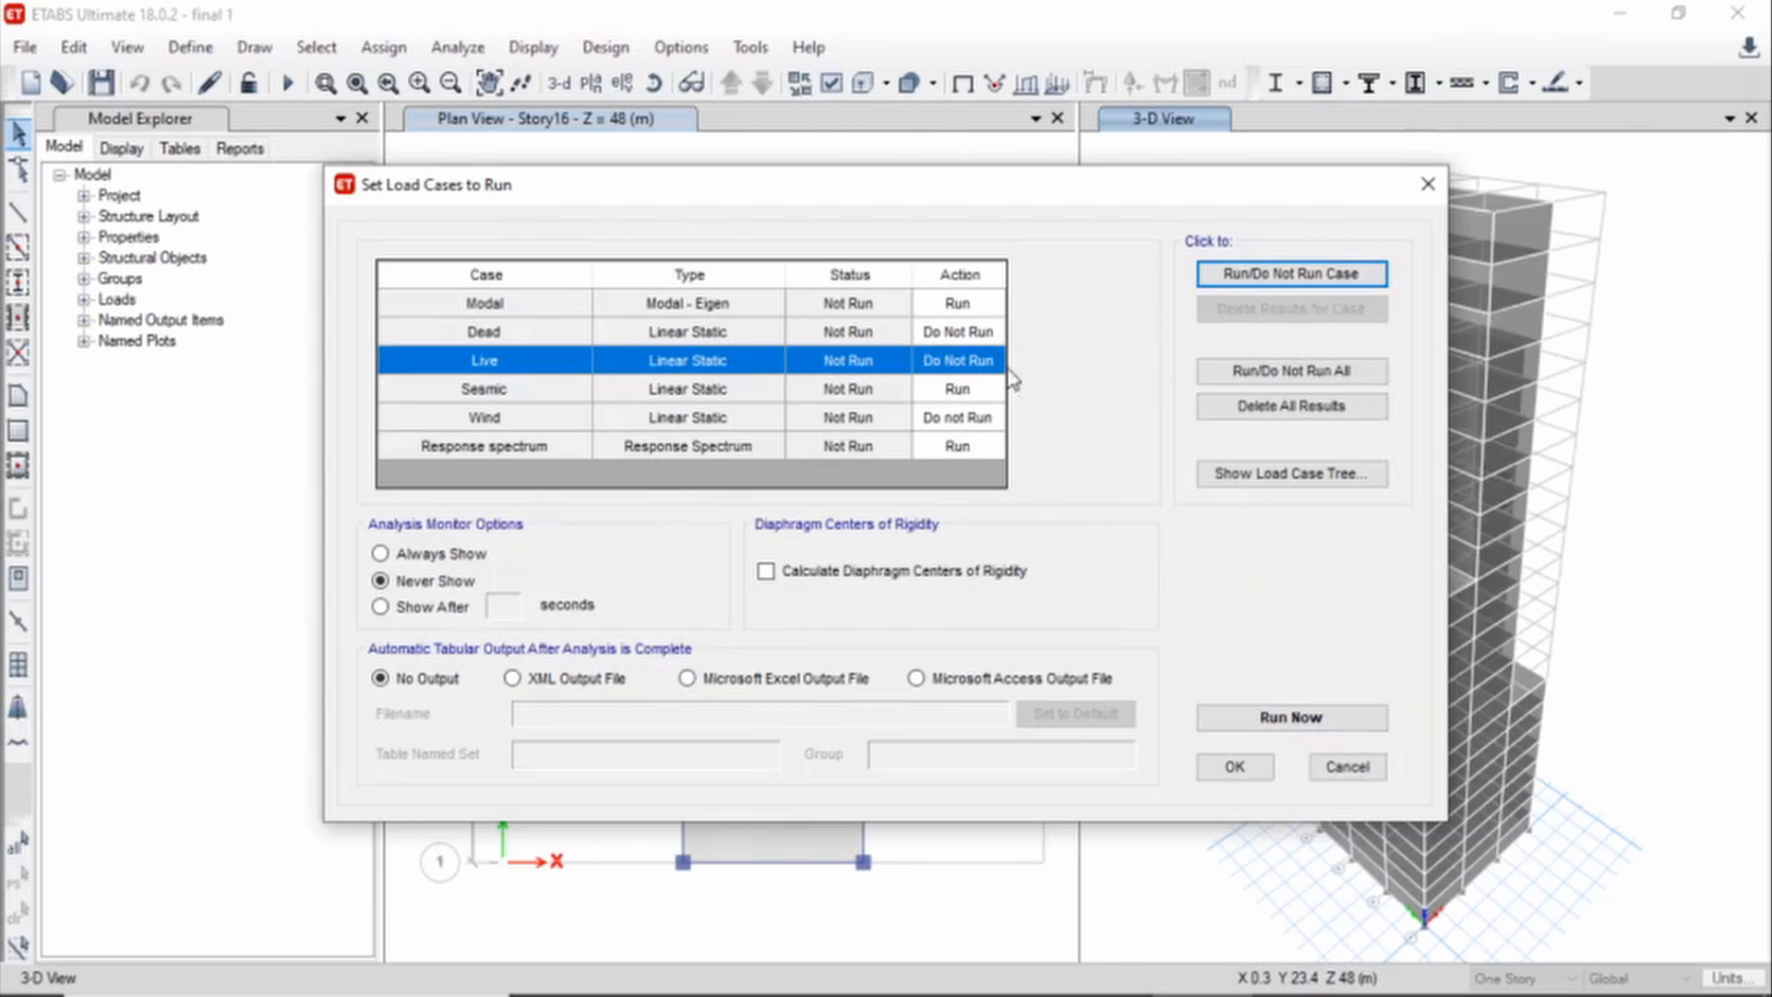
pyautogui.click(1307, 722)
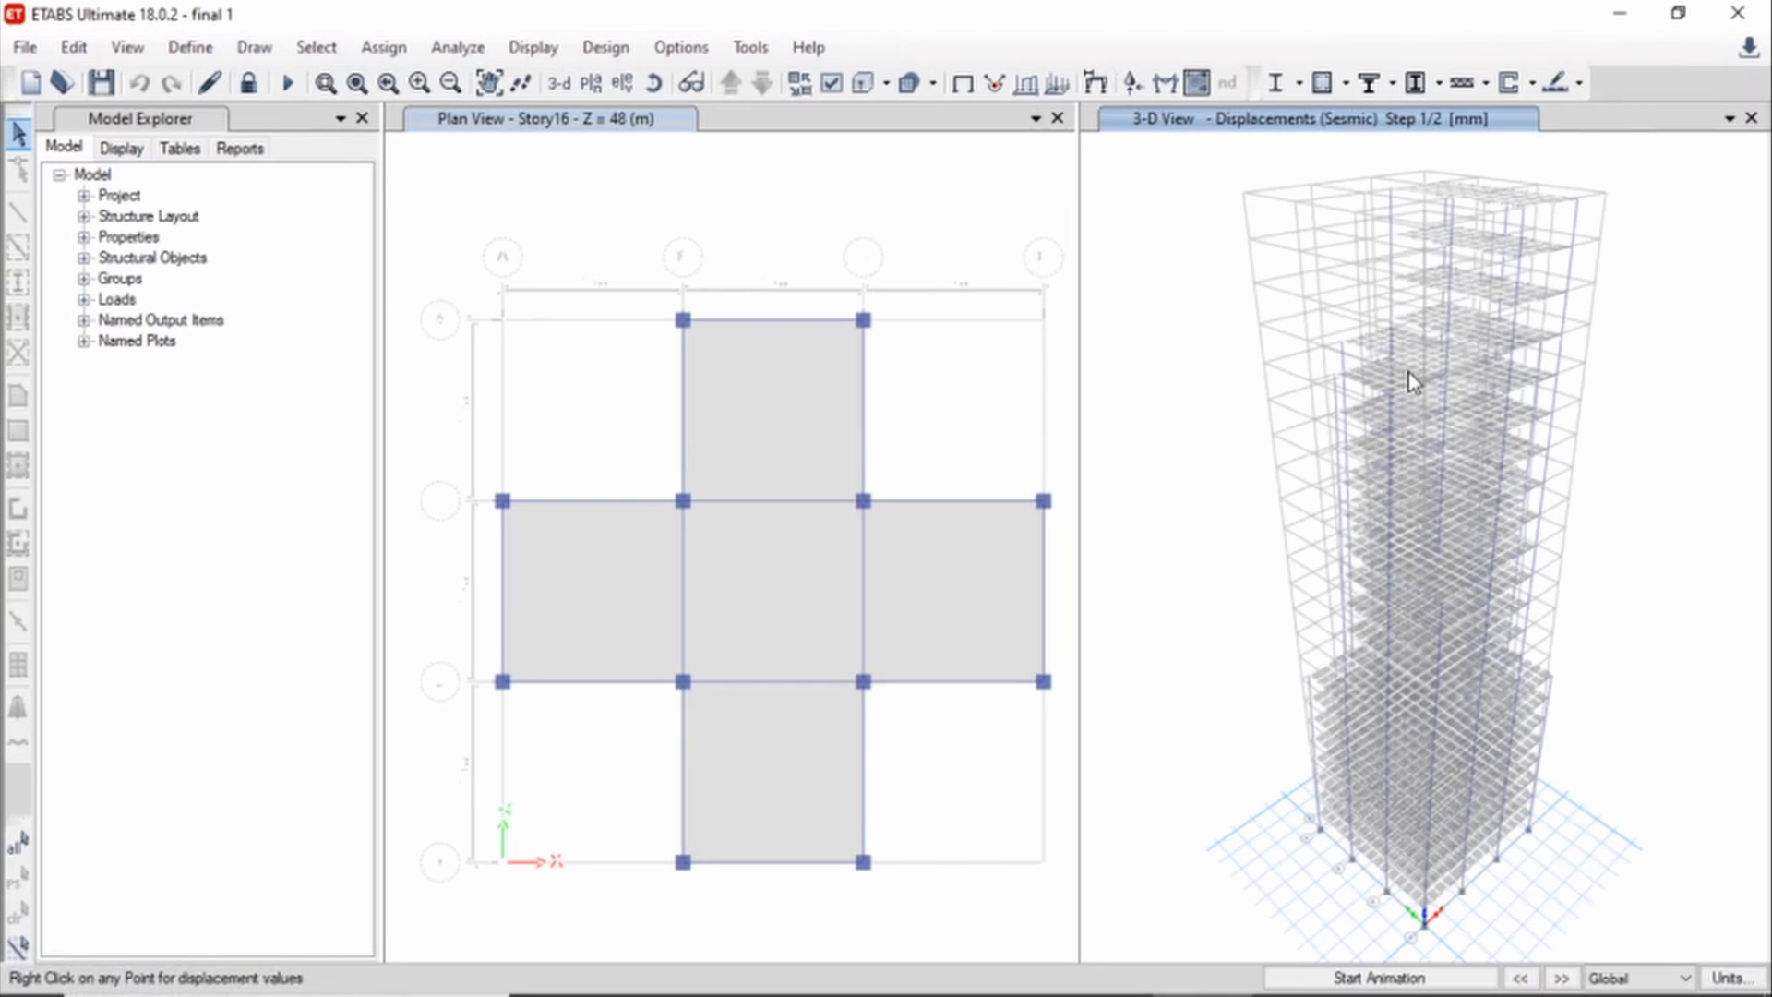
# Run the concrete frame design check, accepting the reiteration of analysis and design for the differing sections
pyautogui.moveTo(1444, 443)
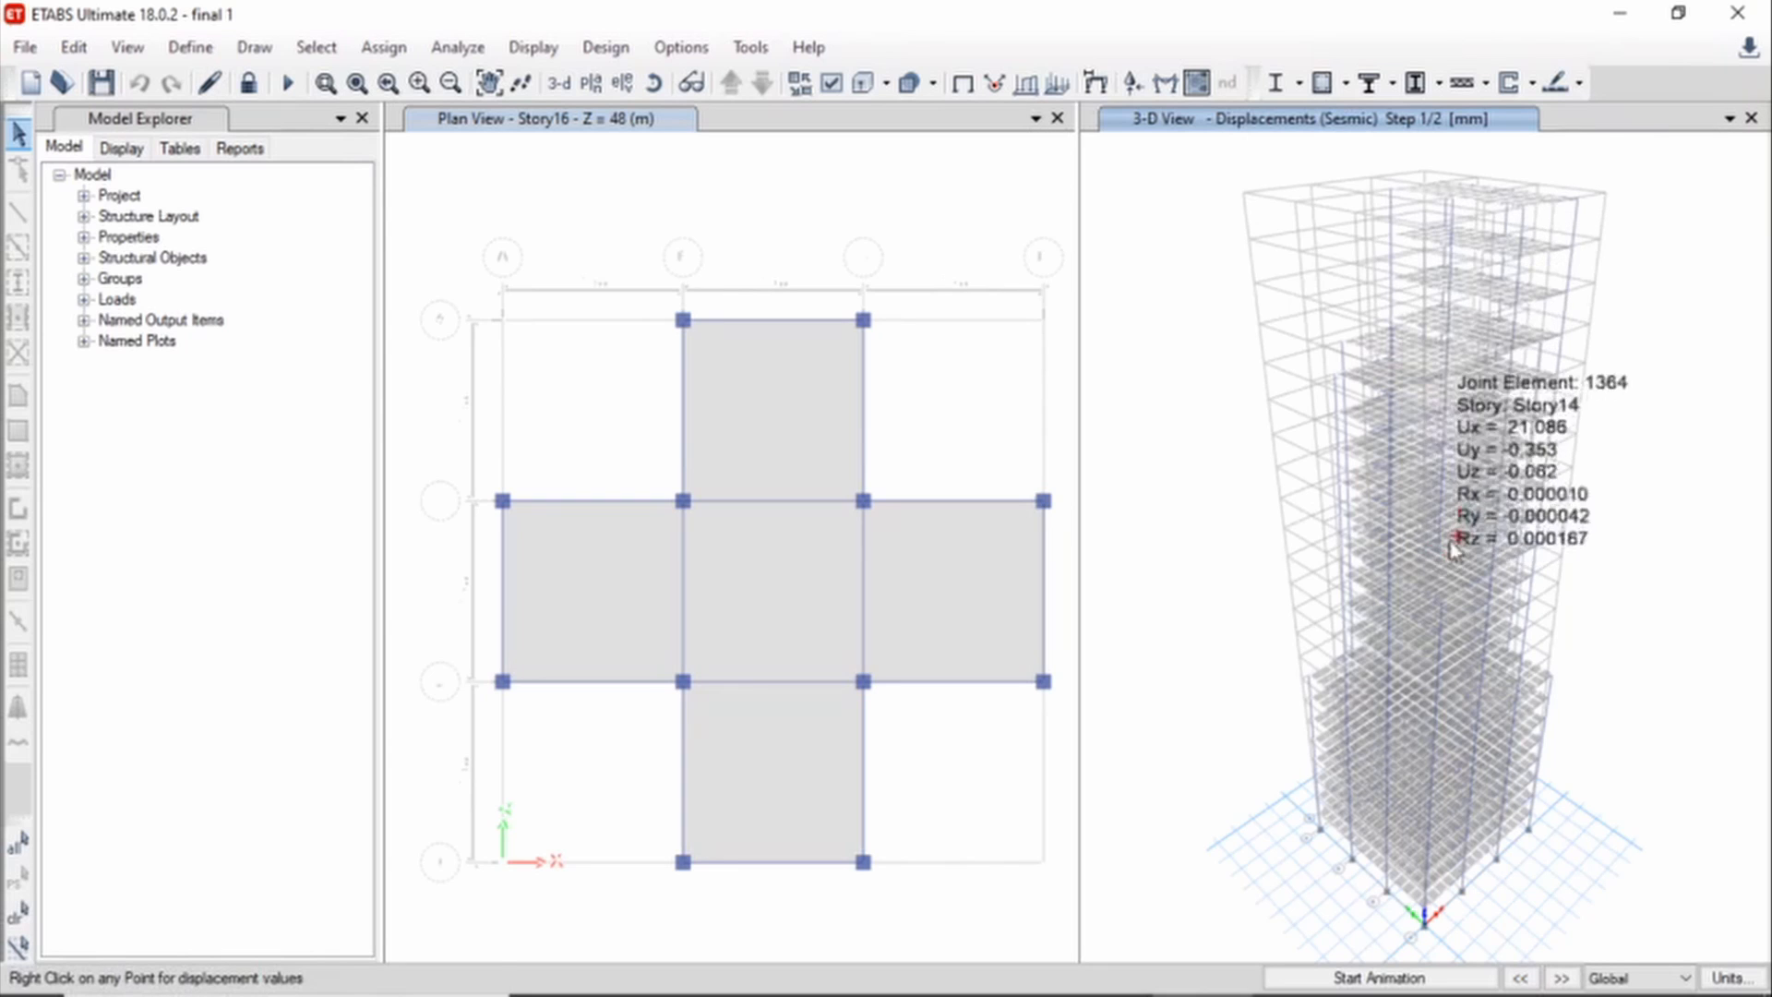
pyautogui.moveTo(1408, 617)
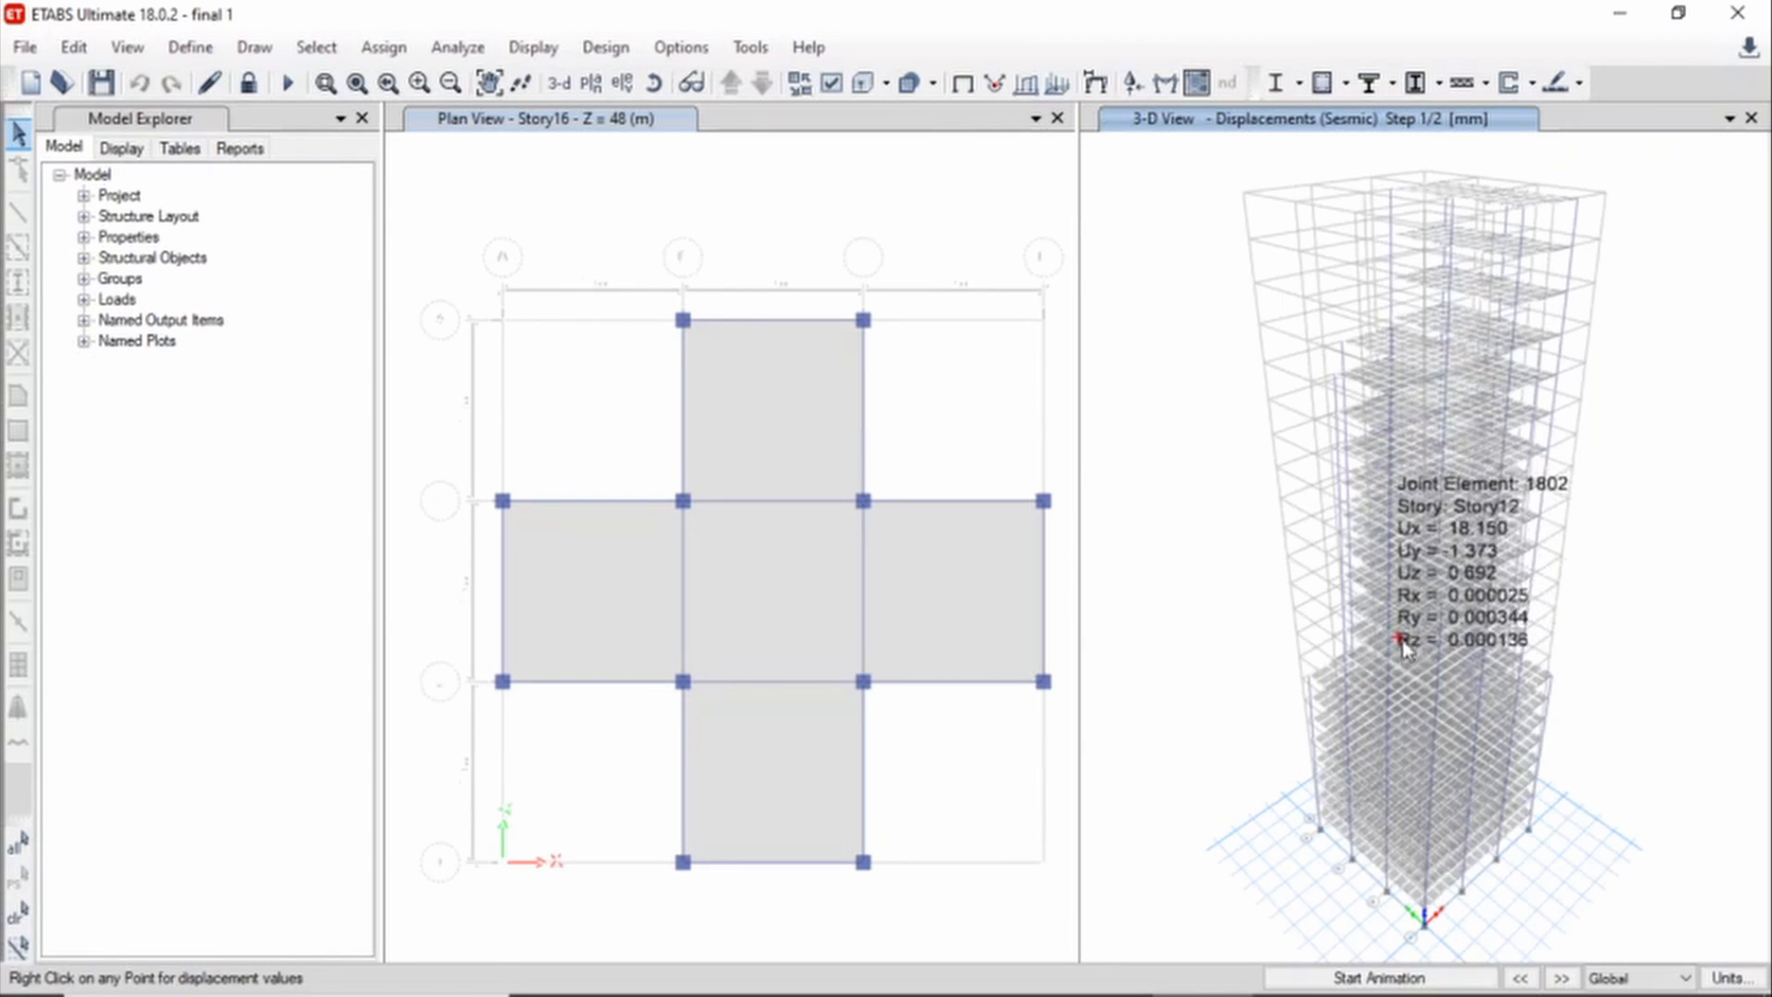
pyautogui.moveTo(1450, 655)
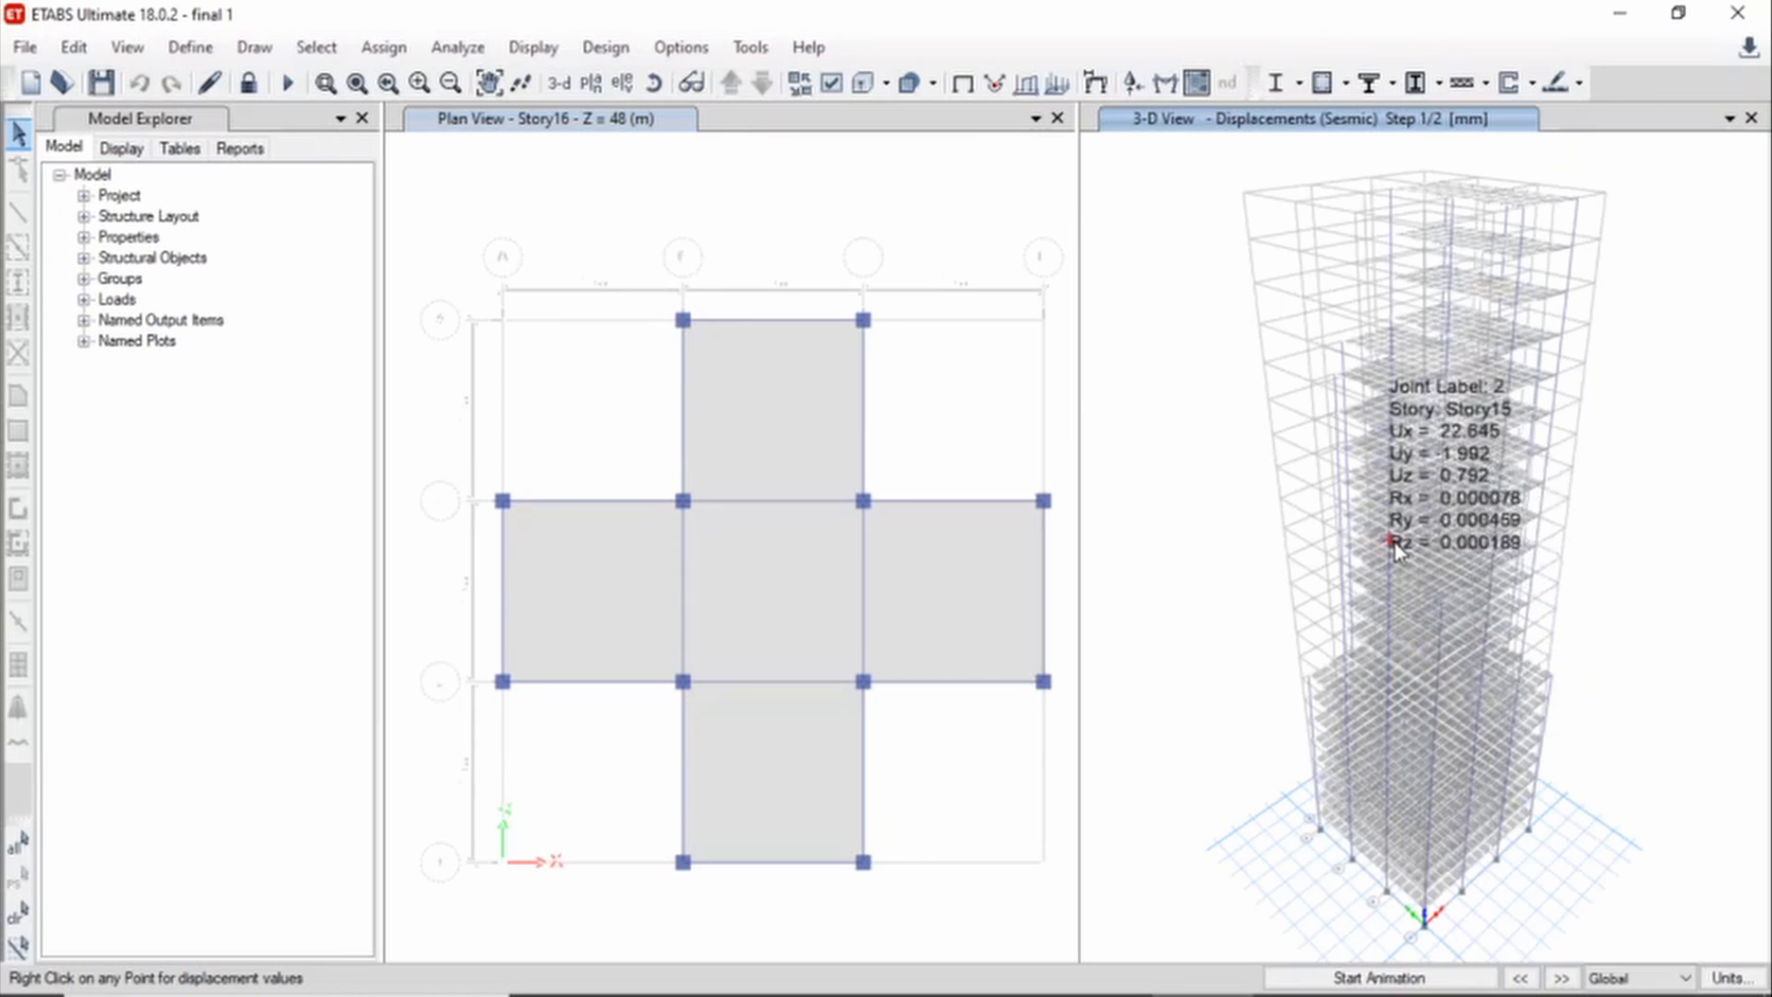
pyautogui.moveTo(1459, 551)
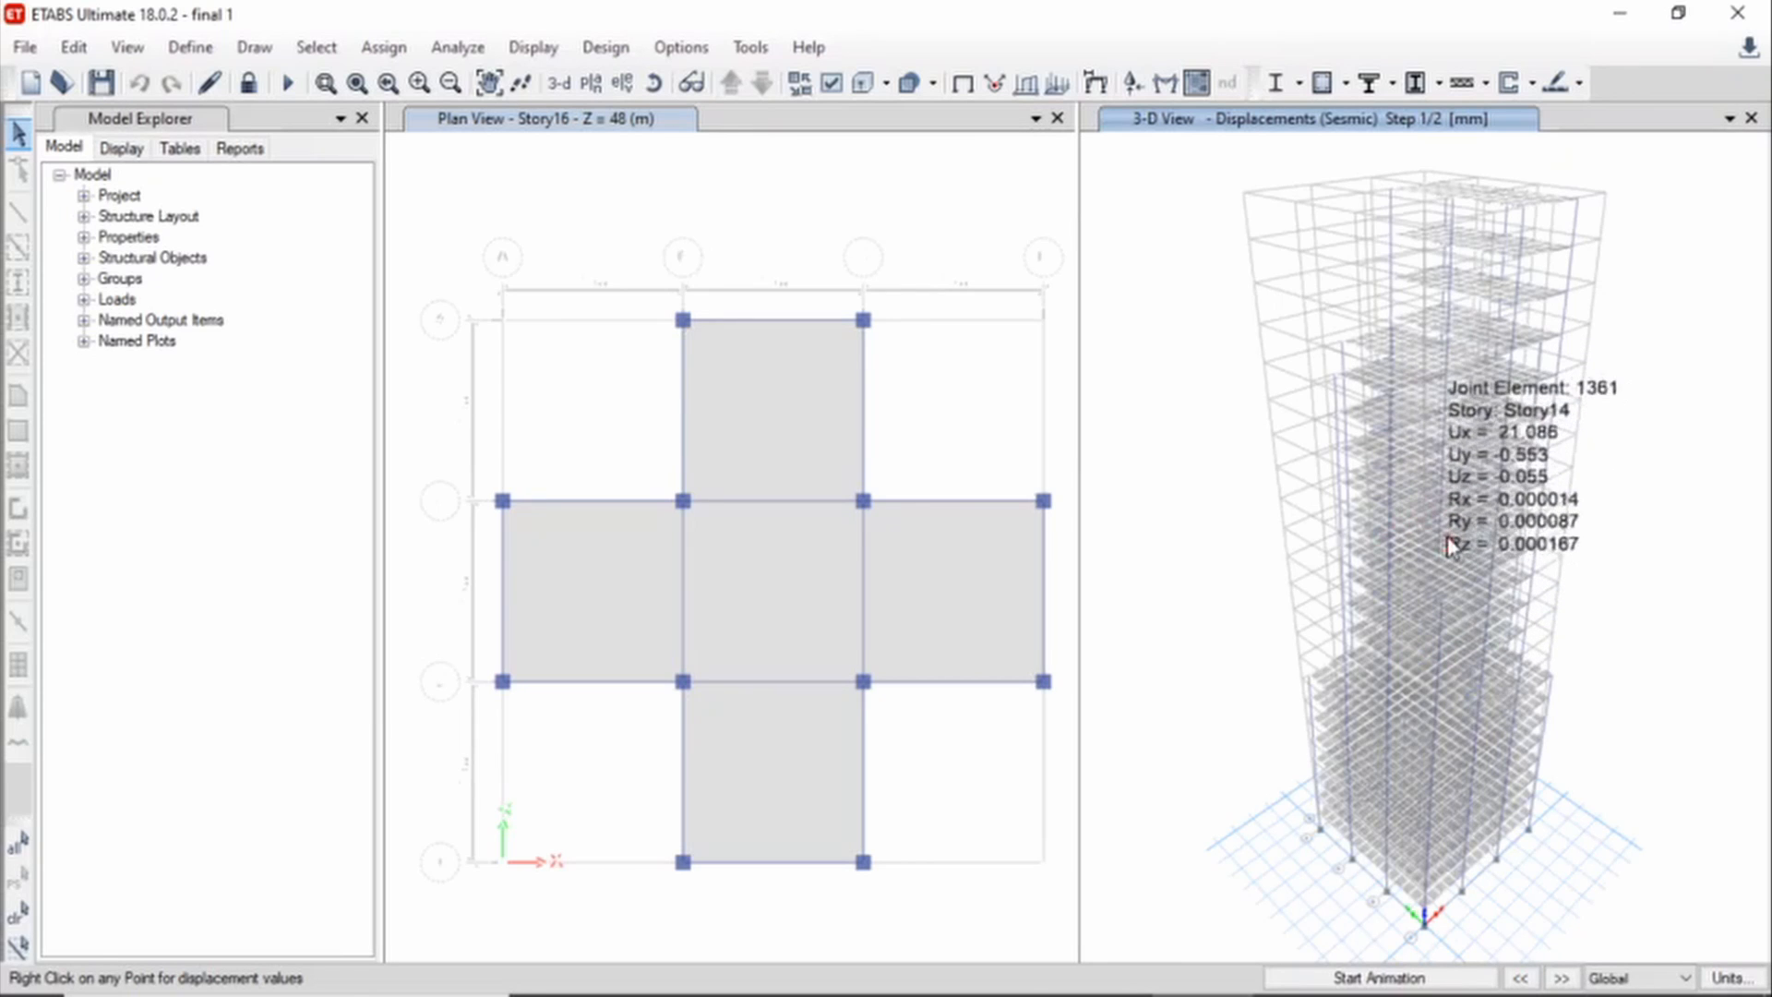
pyautogui.click(606, 47)
pyautogui.moveTo(643, 129)
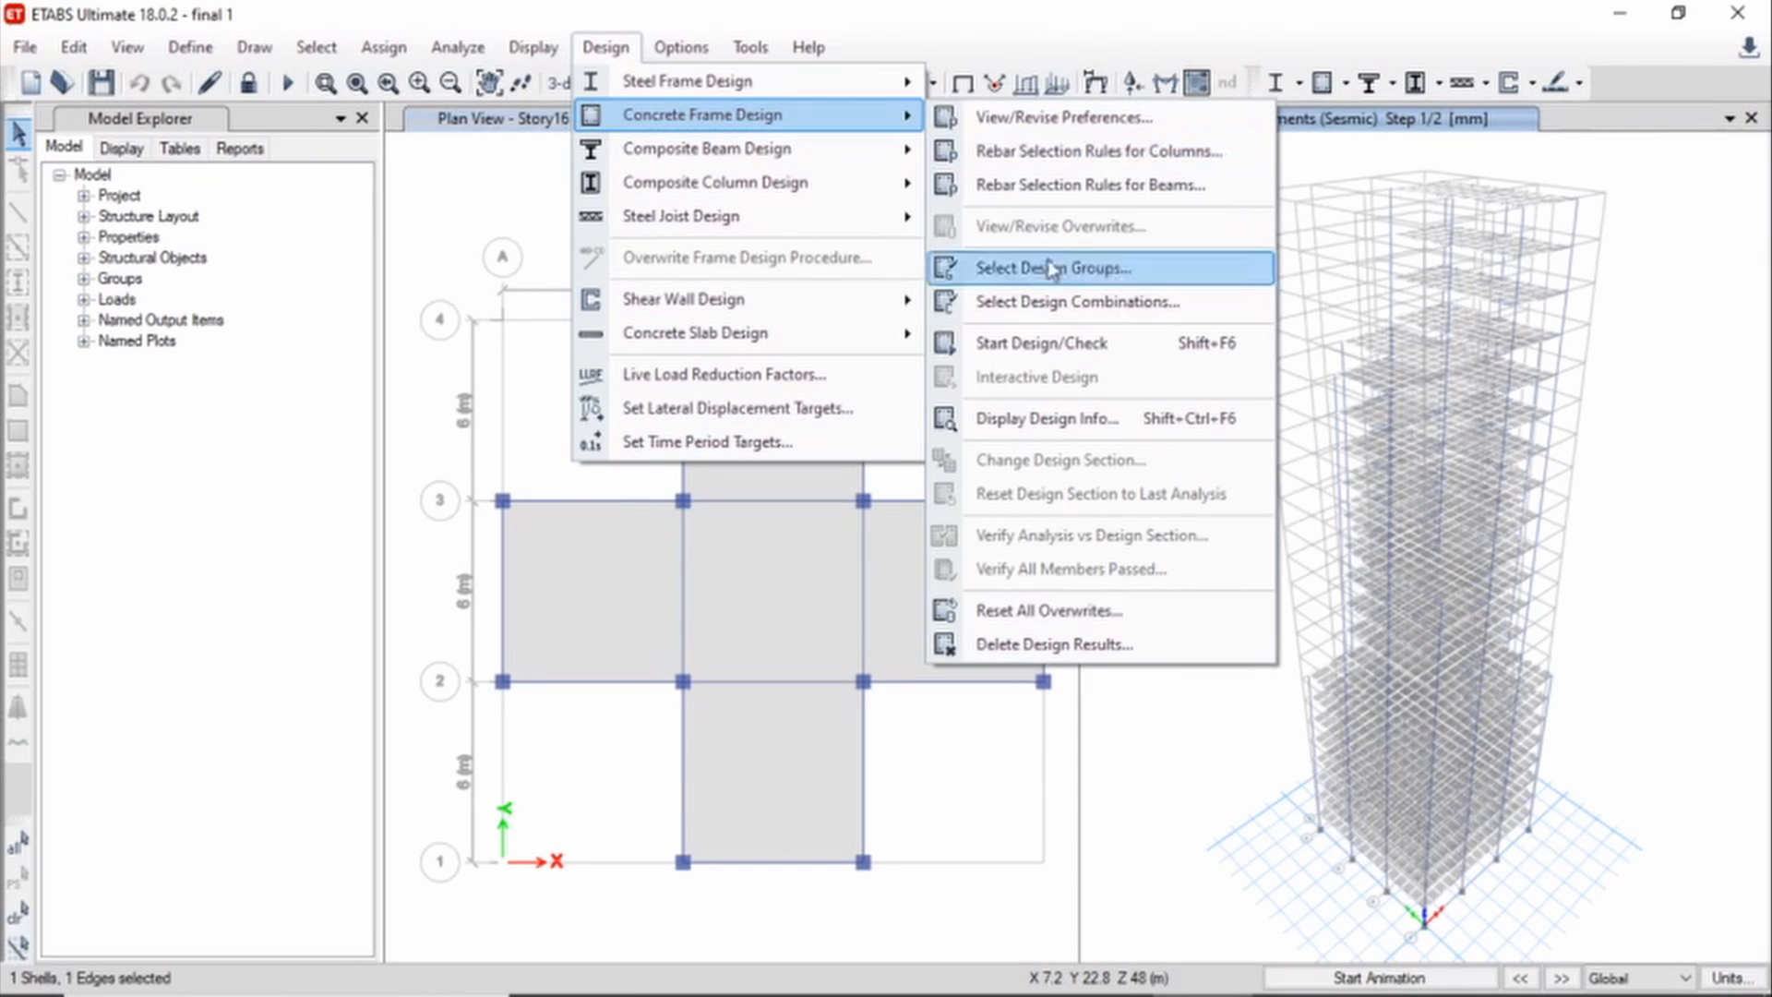
pyautogui.click(1091, 344)
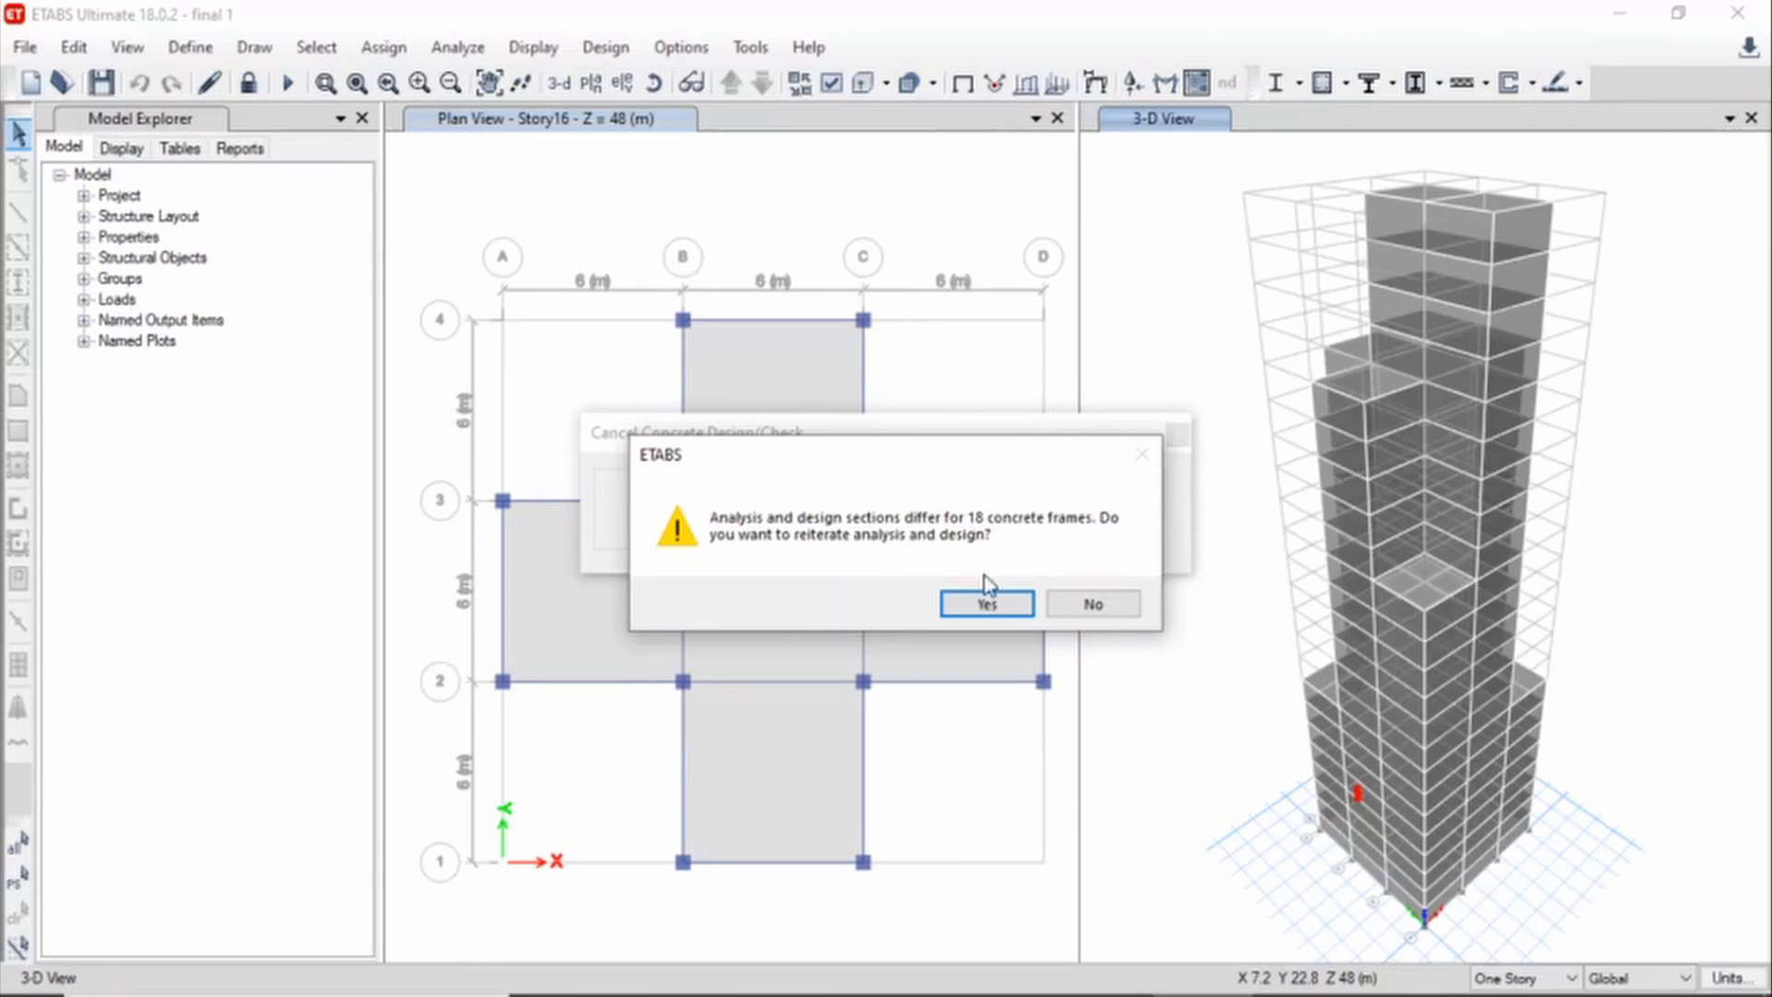
pyautogui.click(986, 604)
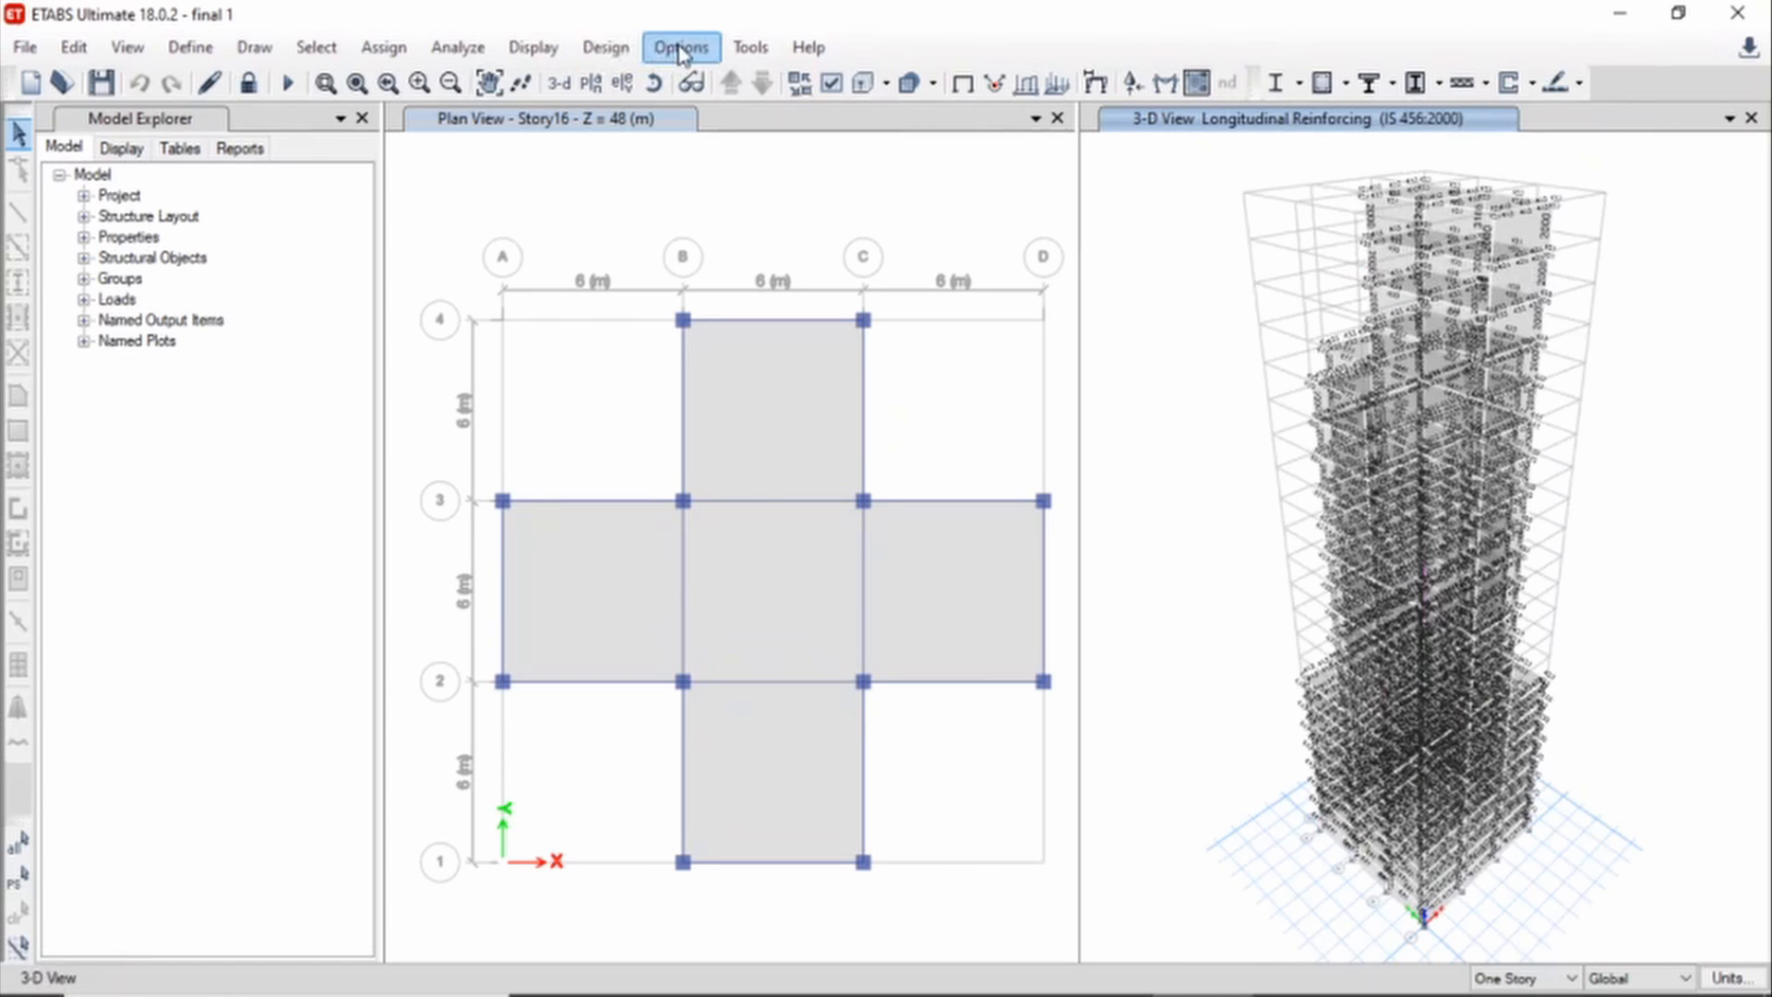
# Verify whether all concrete frame members pass the design check
pyautogui.click(491, 51)
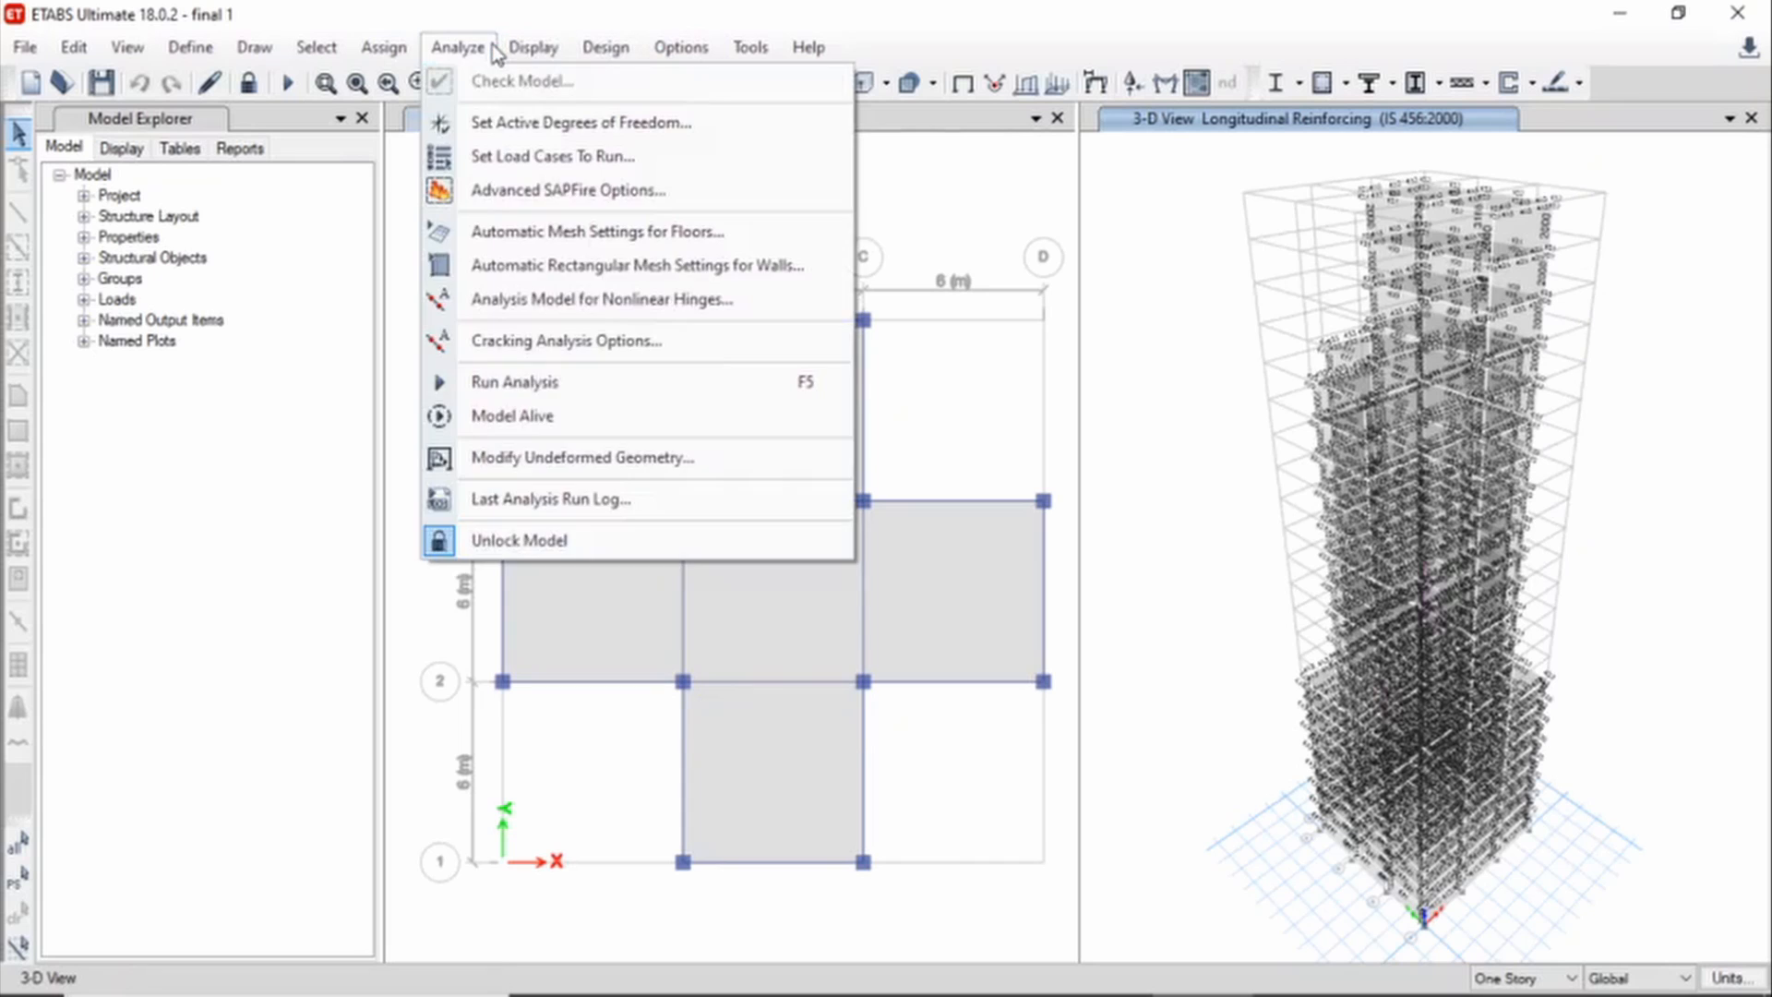
pyautogui.click(492, 51)
pyautogui.click(619, 50)
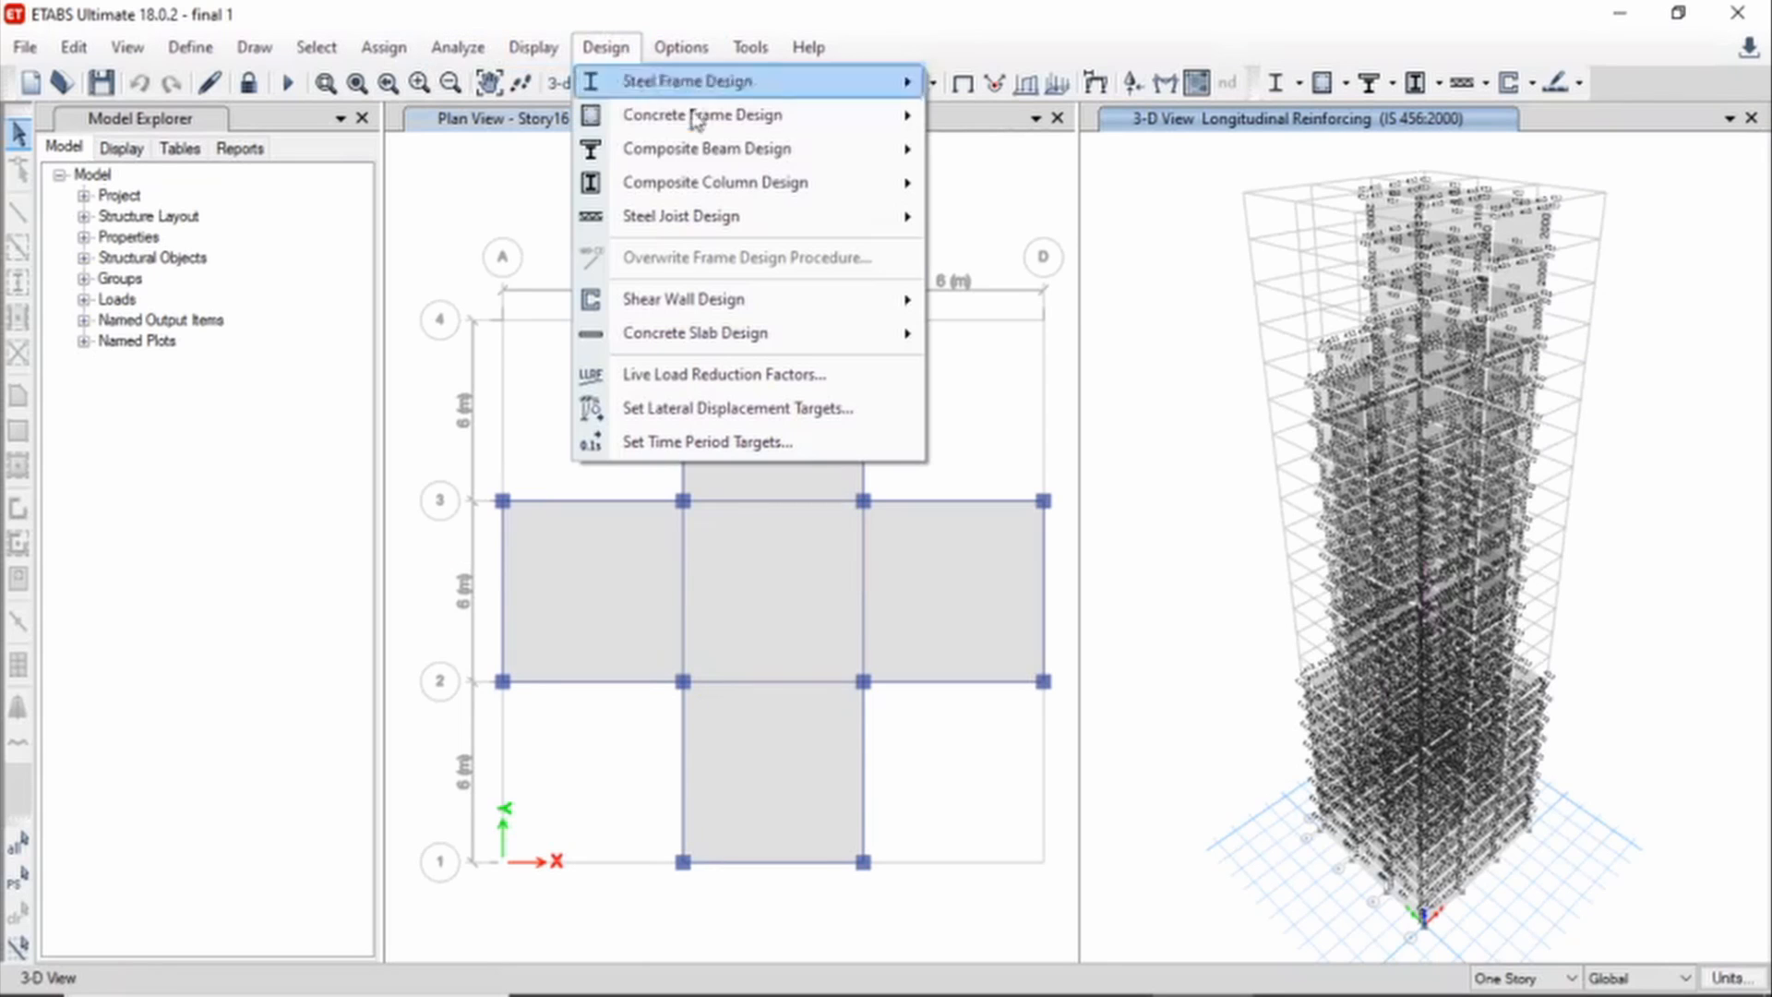
pyautogui.moveTo(705, 120)
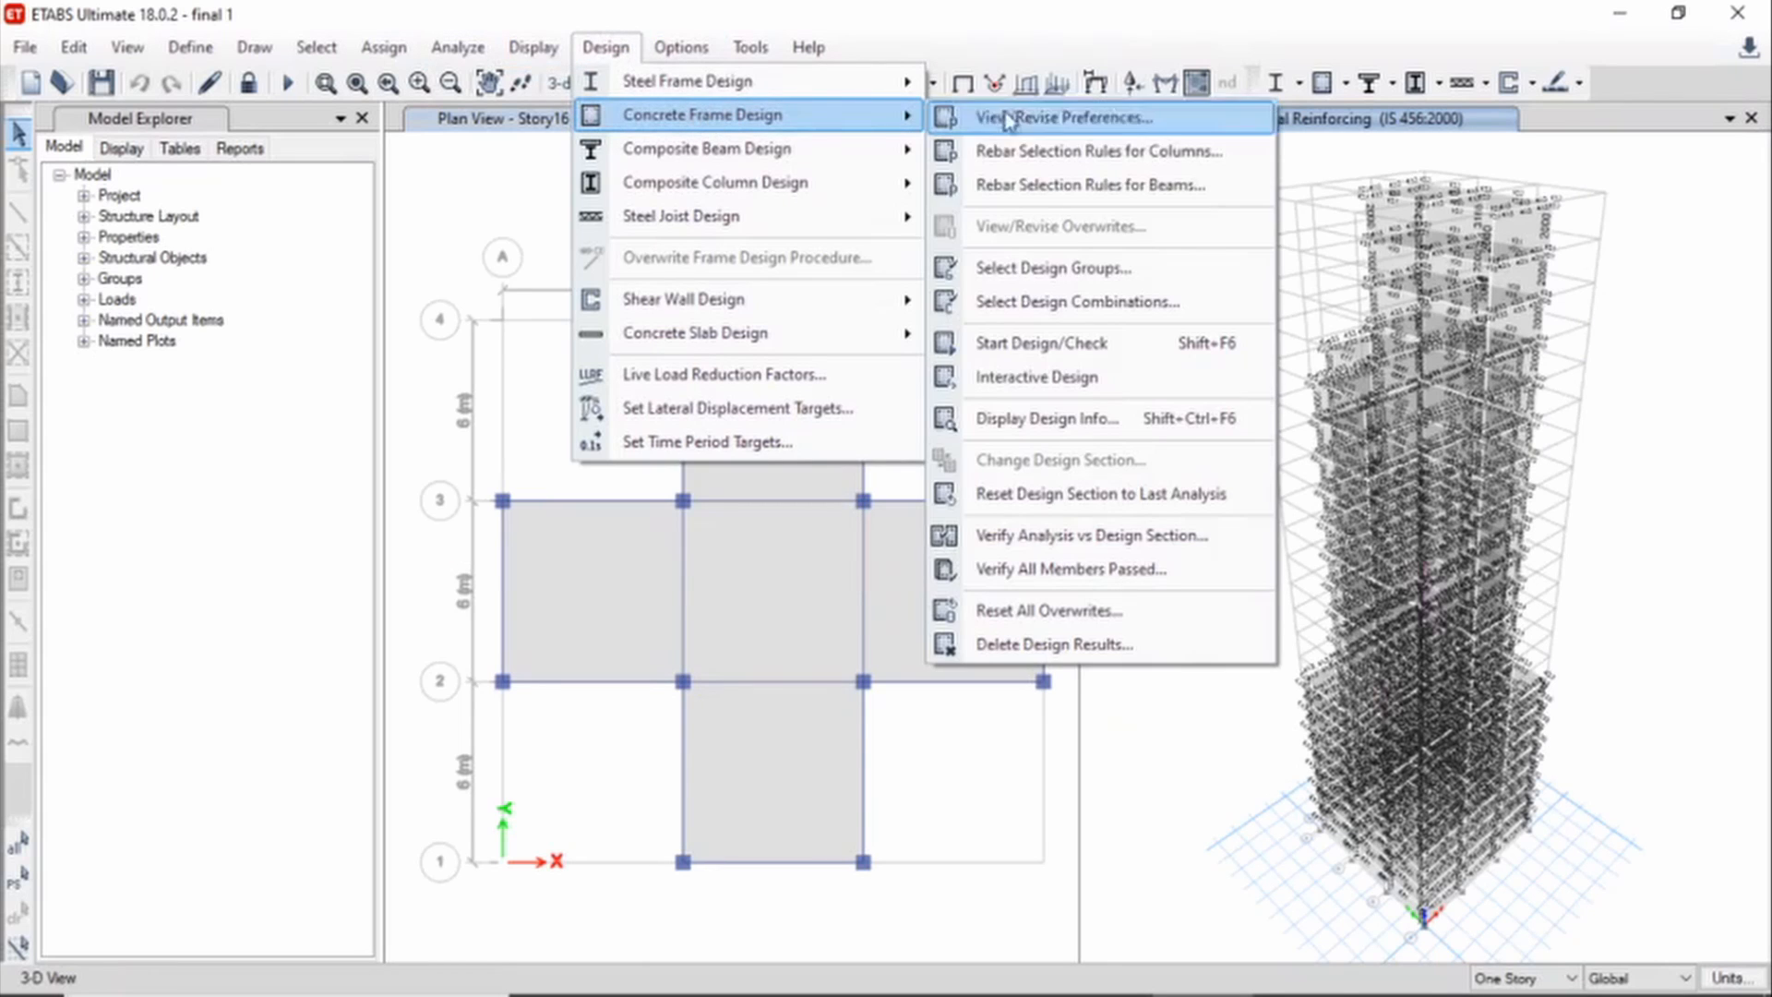
pyautogui.click(1055, 570)
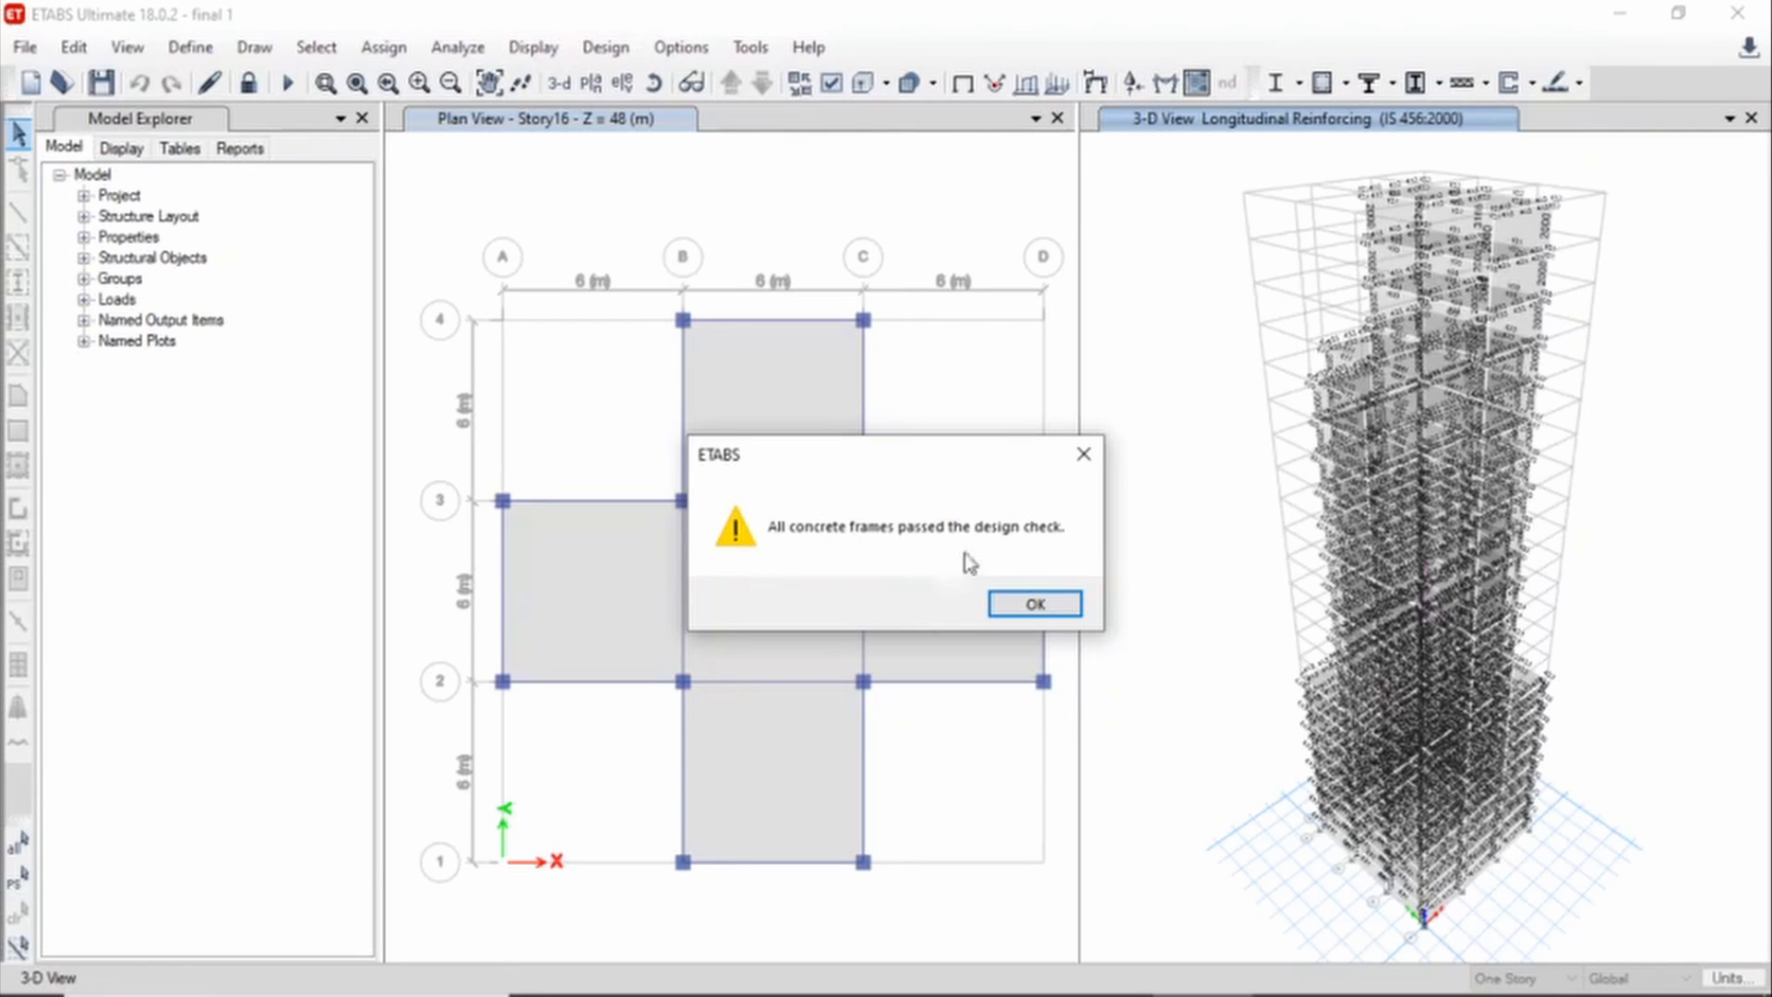
pyautogui.click(1046, 607)
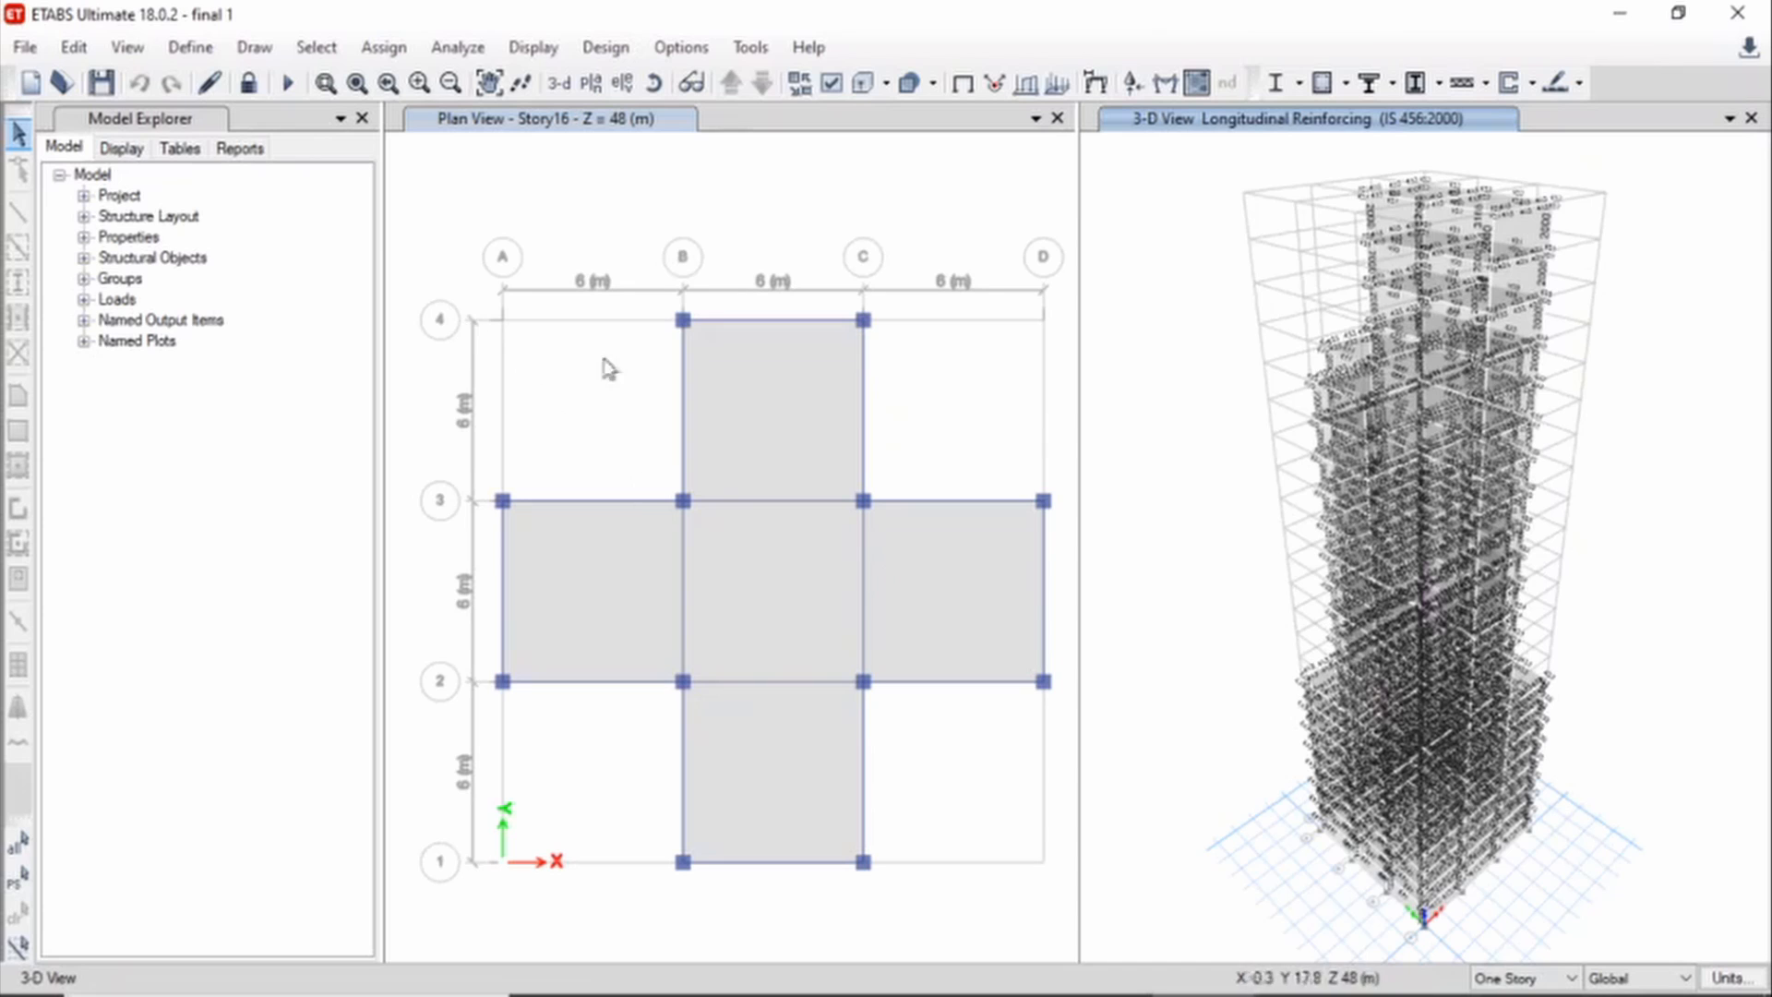
# Generate the project report and browse through its pages
pyautogui.click(242, 149)
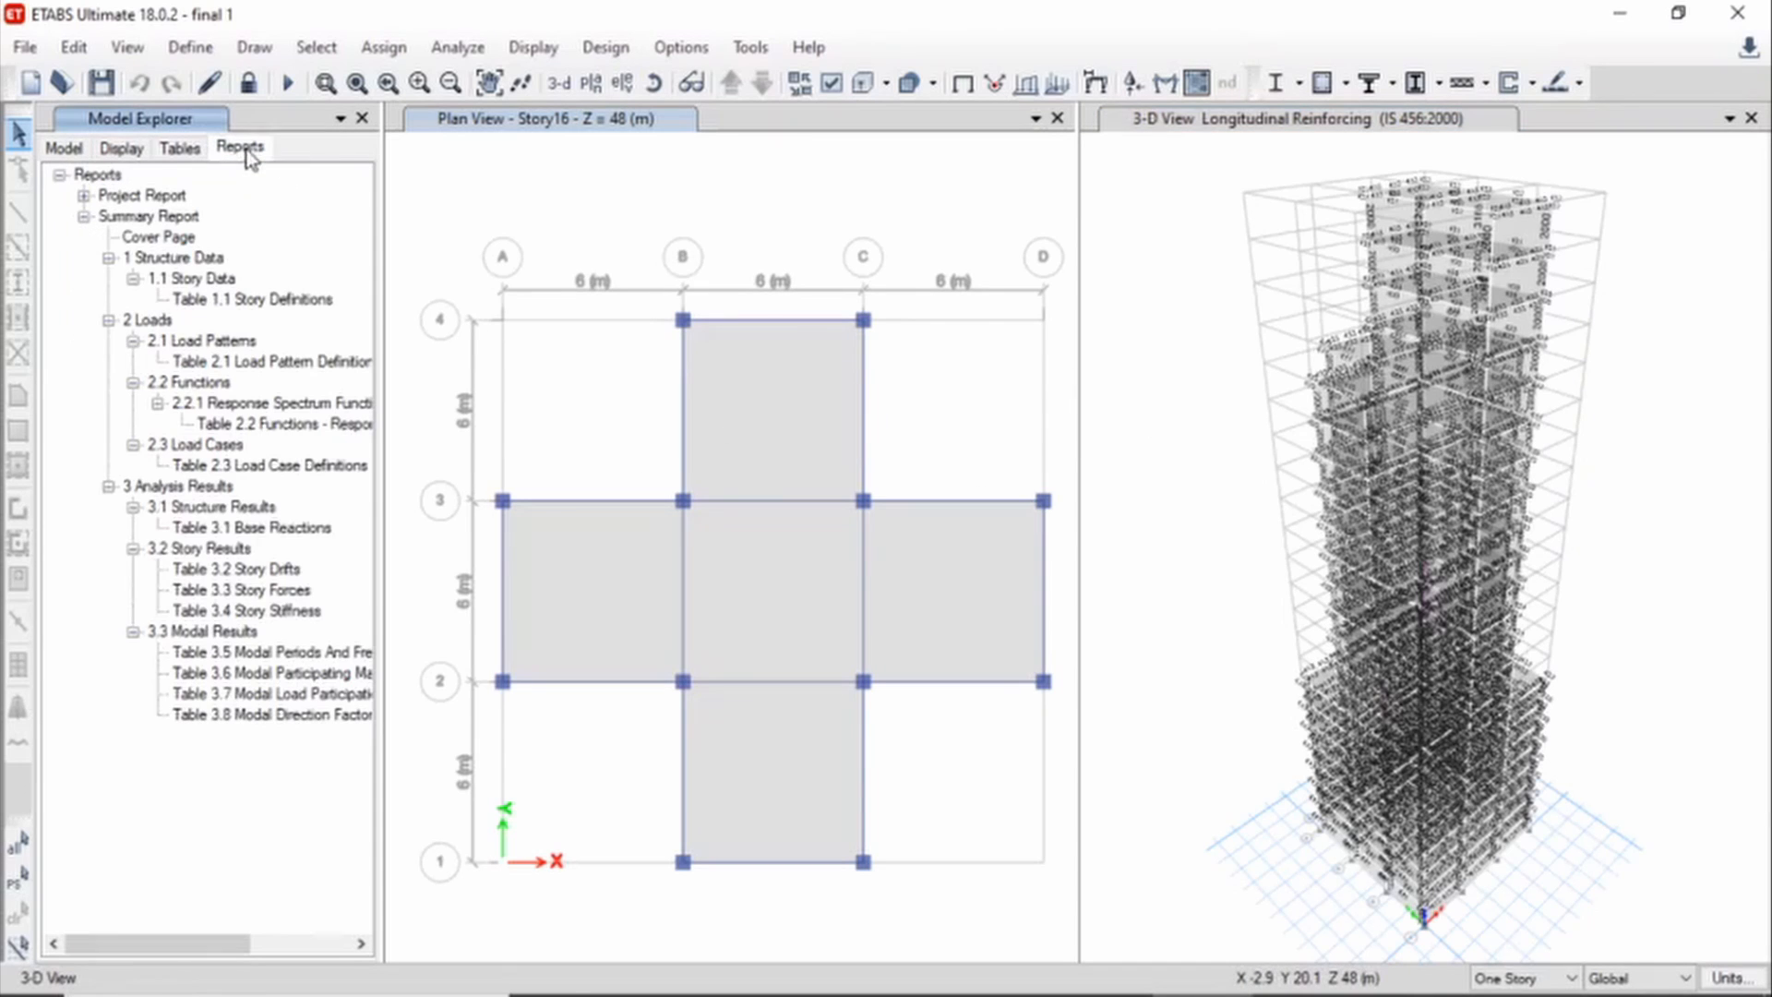
pyautogui.click(127, 200)
pyautogui.doubleClick(127, 198)
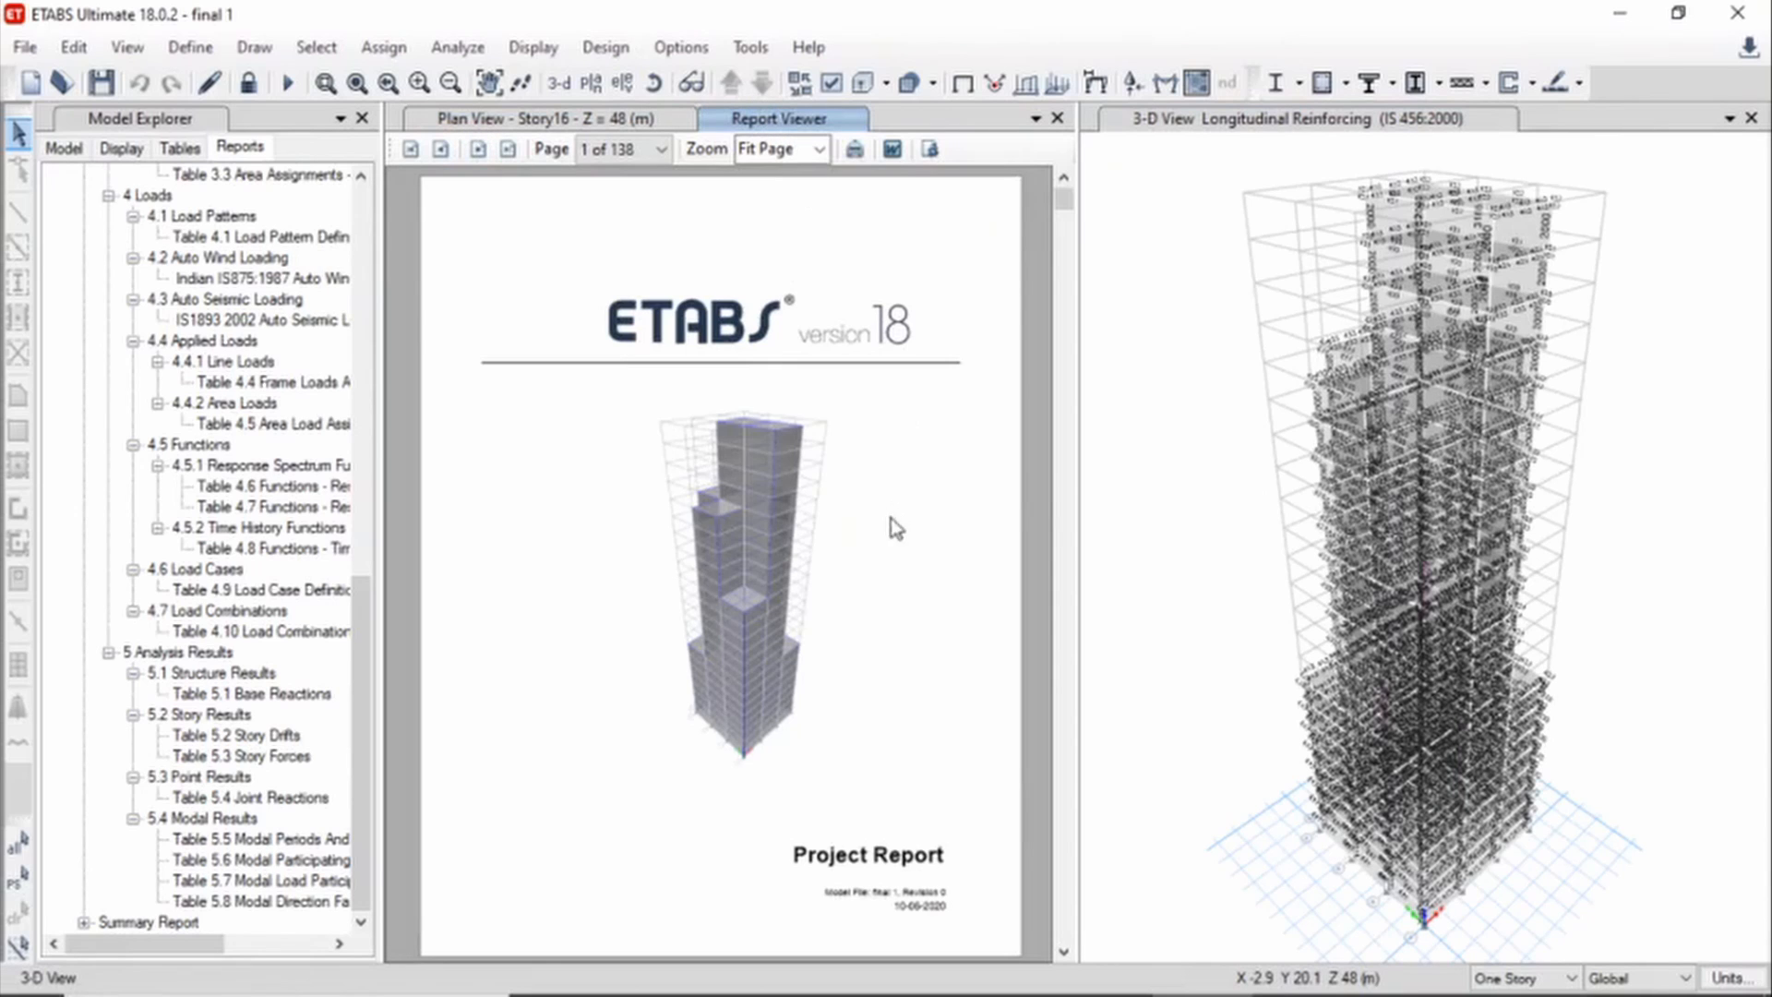
pyautogui.scroll(-9, 945, 462)
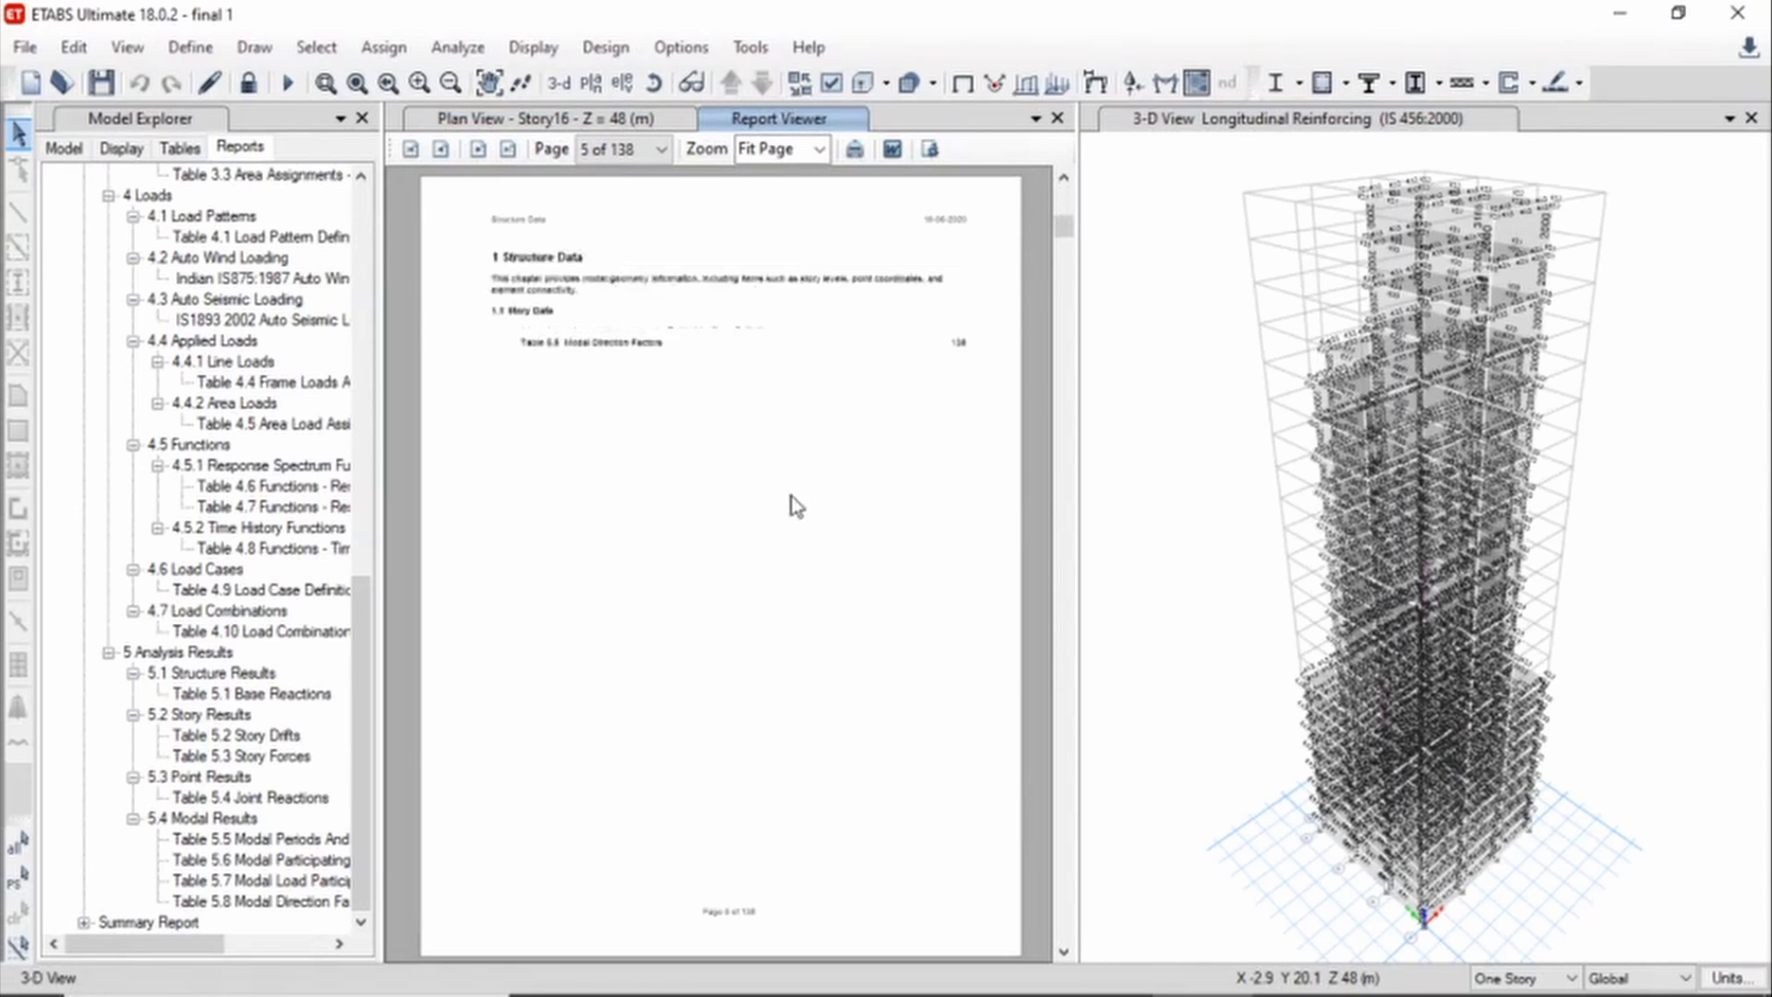
pyautogui.scroll(-13, 790, 498)
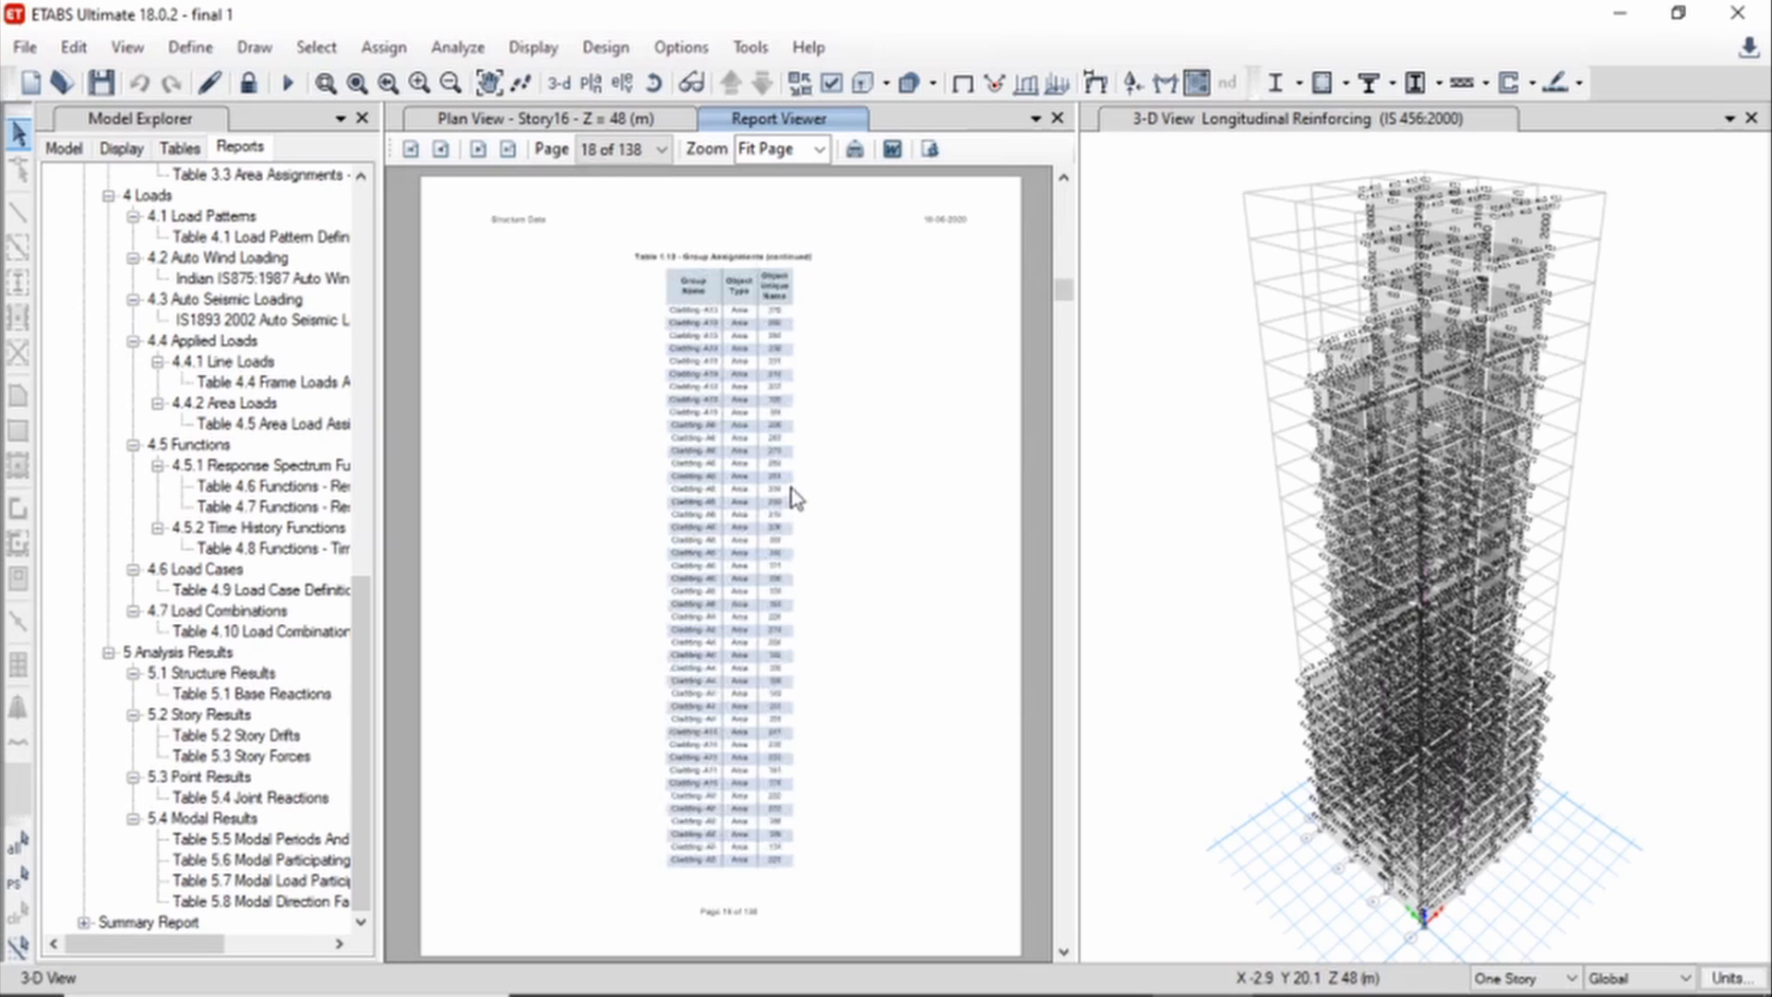
pyautogui.scroll(-5, 790, 489)
pyautogui.scroll(5, 789, 489)
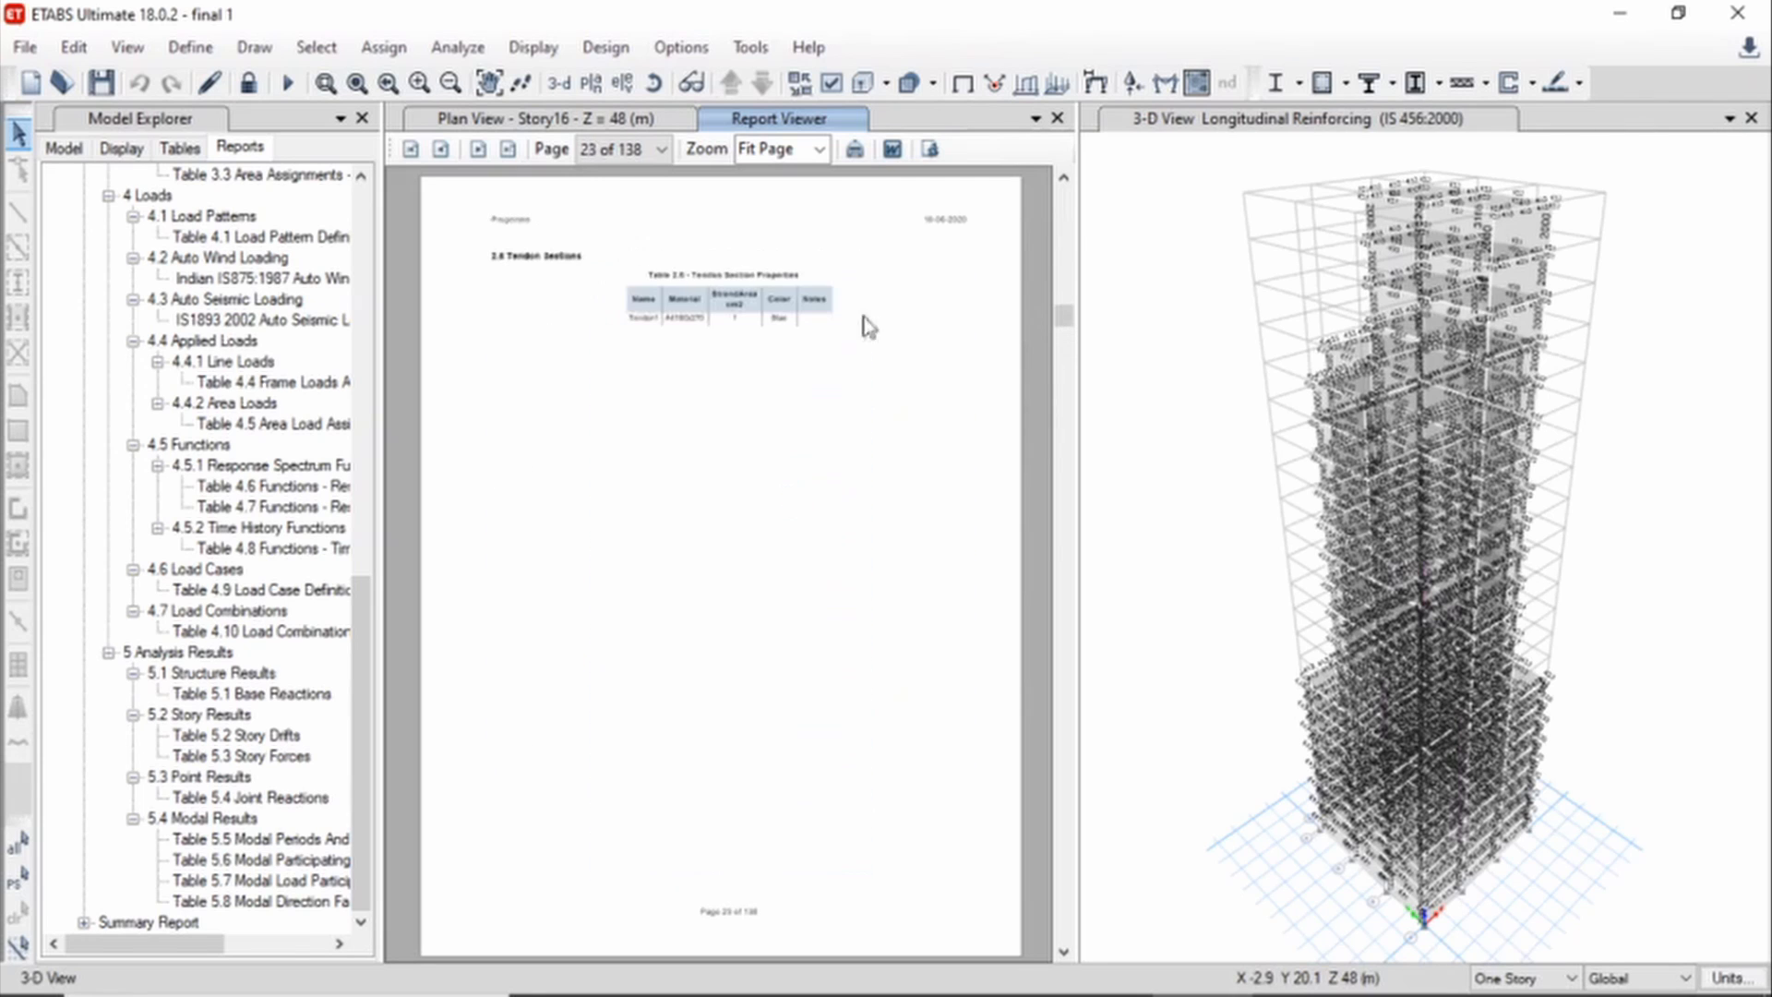
# Print all project report pages to PDF as "Sesmic analysis project report using Response spectrum method" in a seismic analysis folder inside Downloads
pyautogui.click(854, 150)
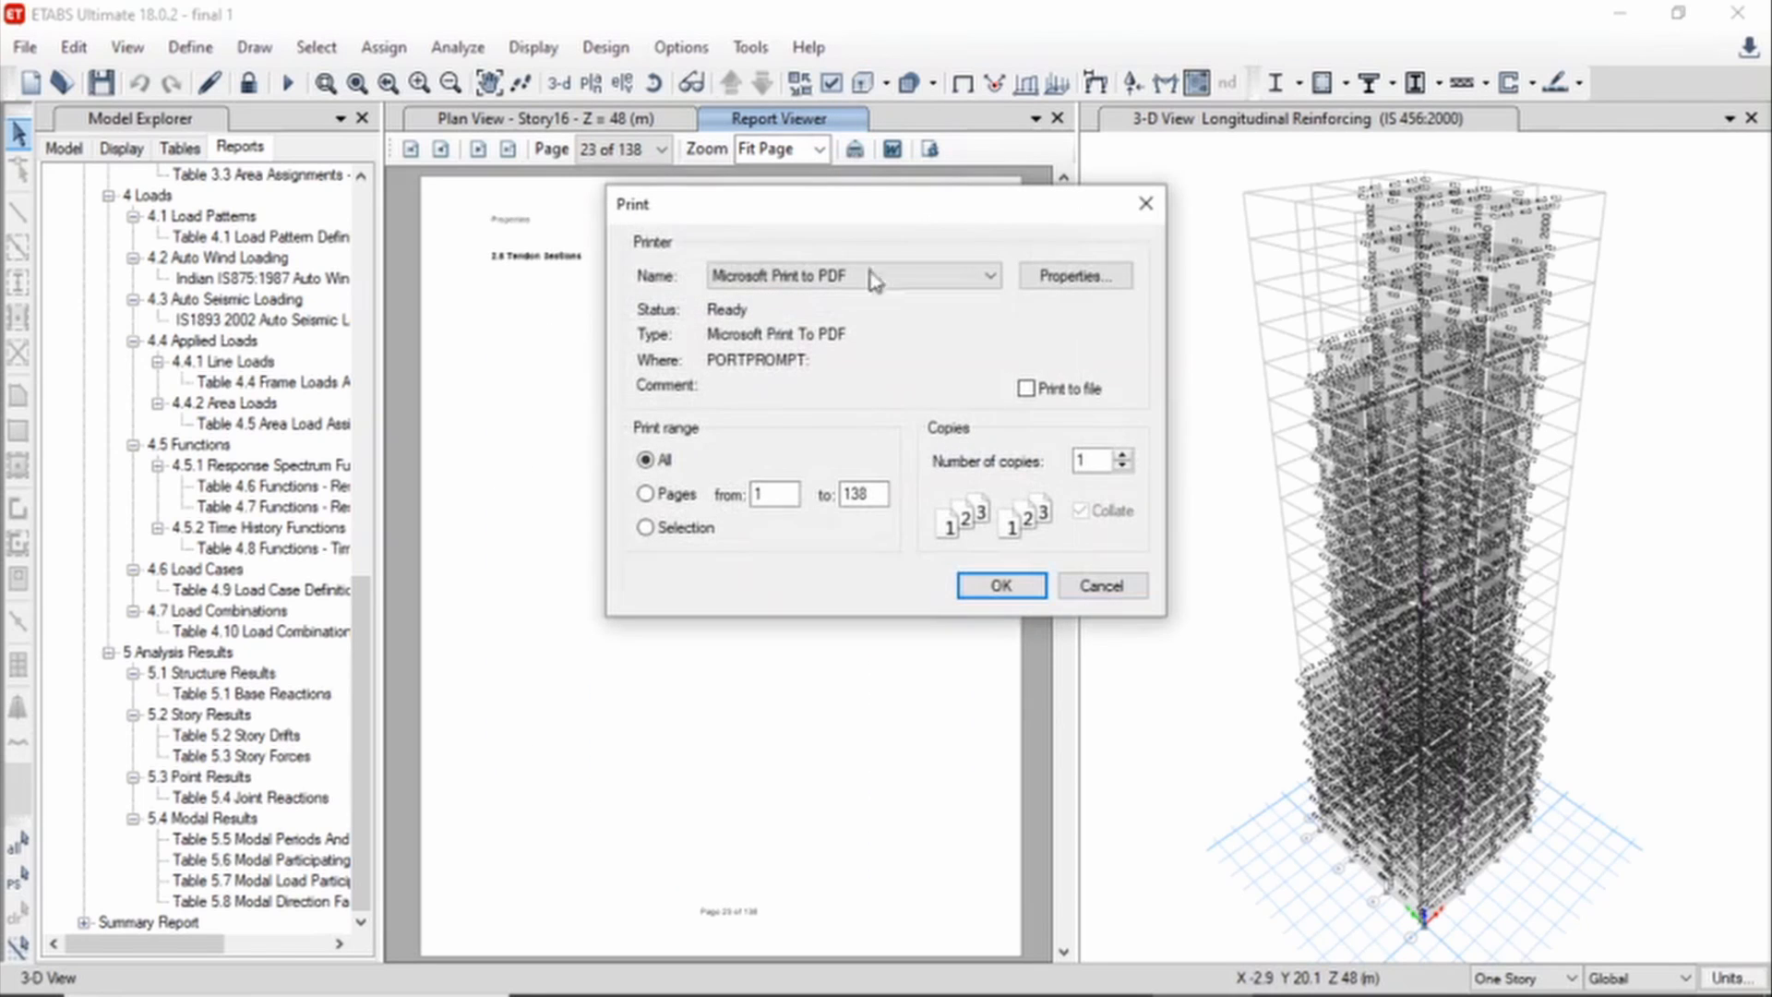
pyautogui.click(1006, 584)
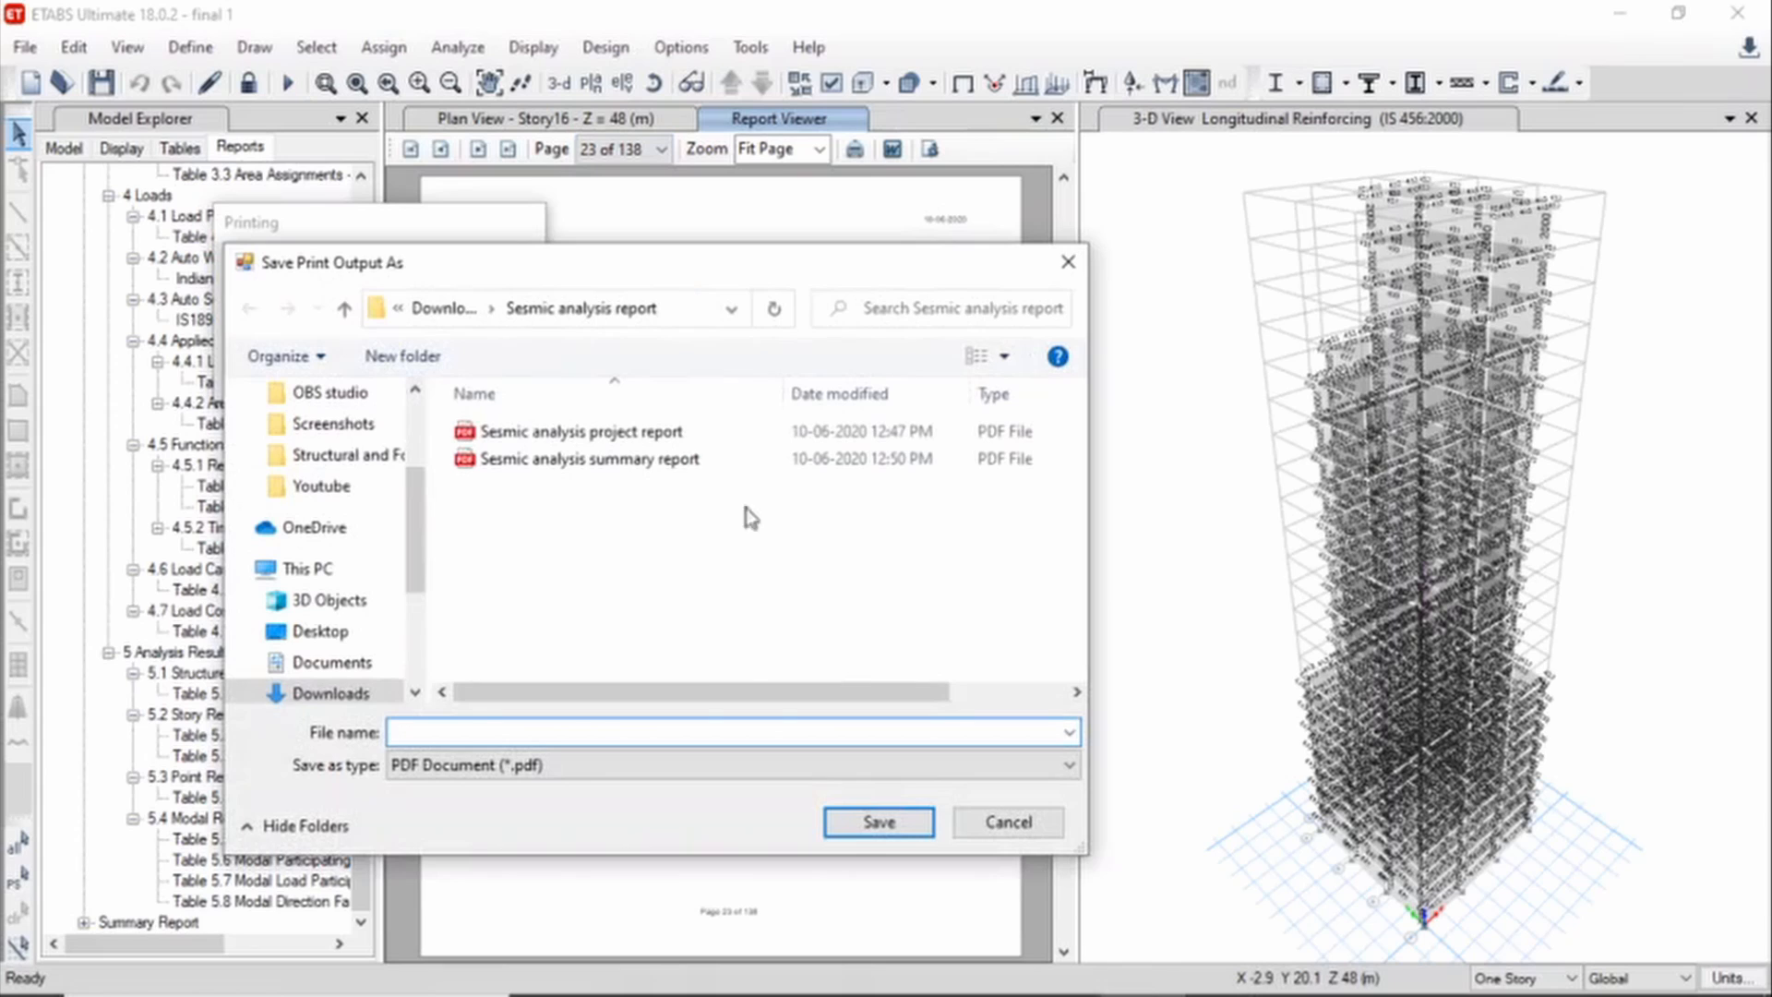
pyautogui.click(346, 308)
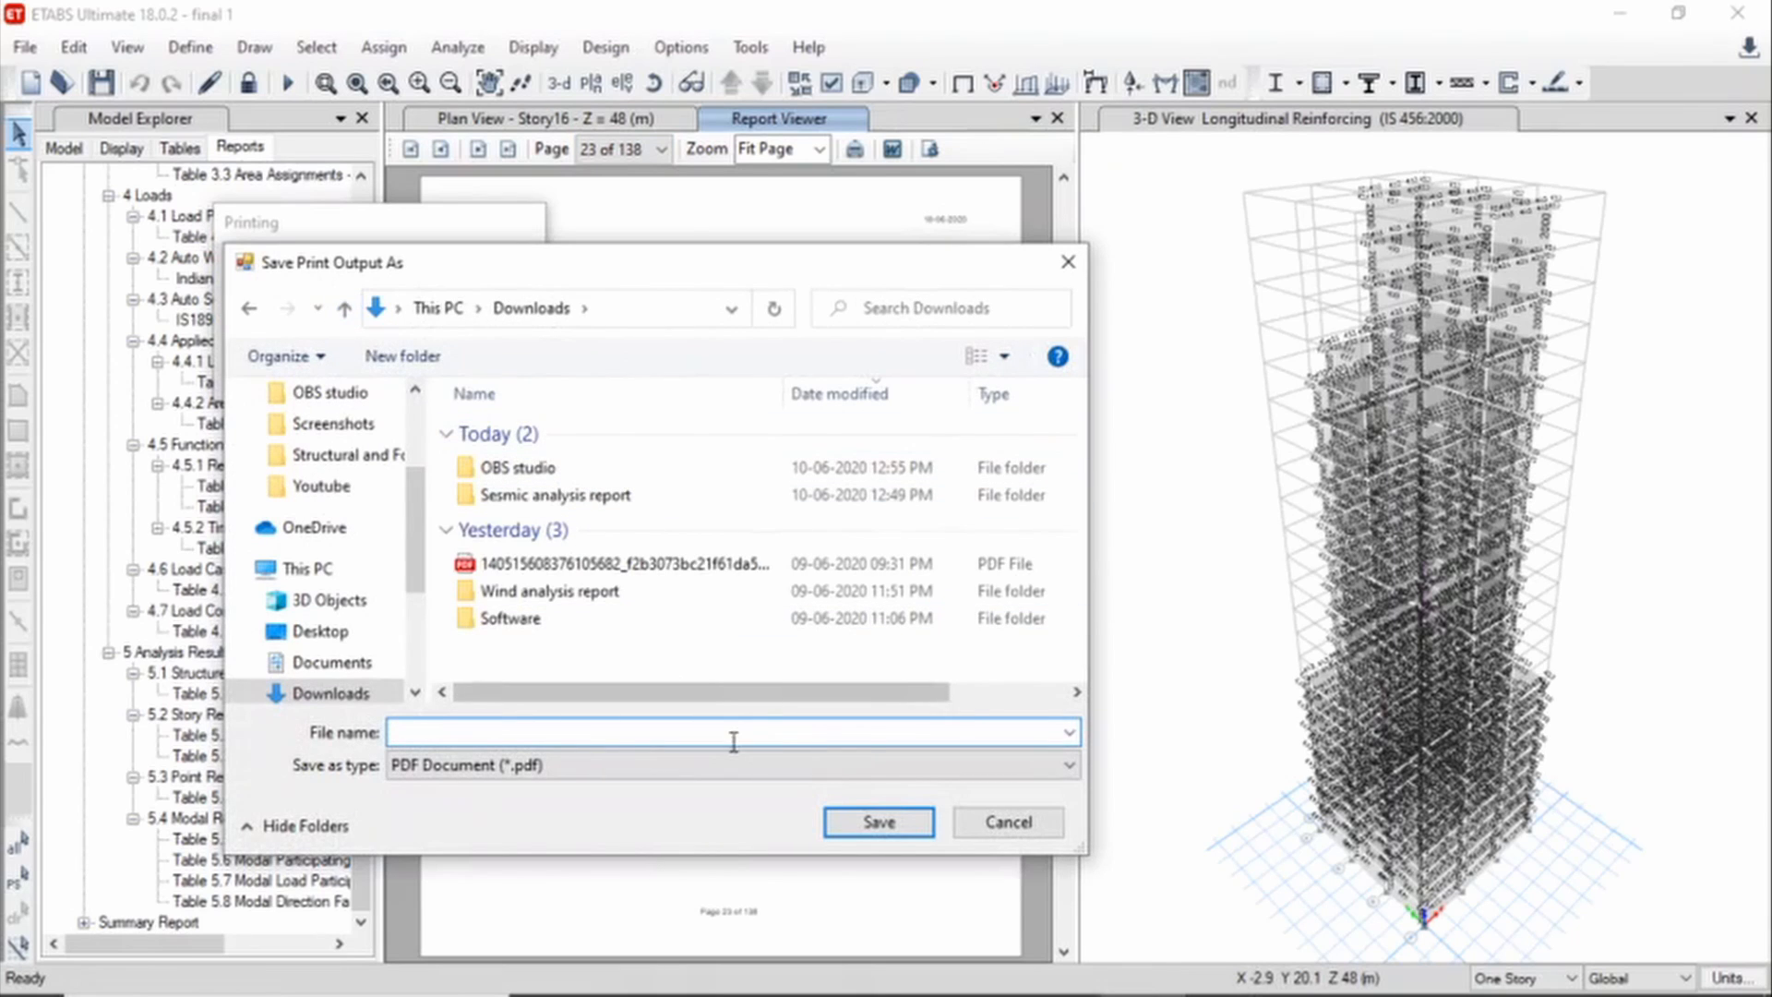
pyautogui.write('Sesmic analysis project report using Response spectrum method')
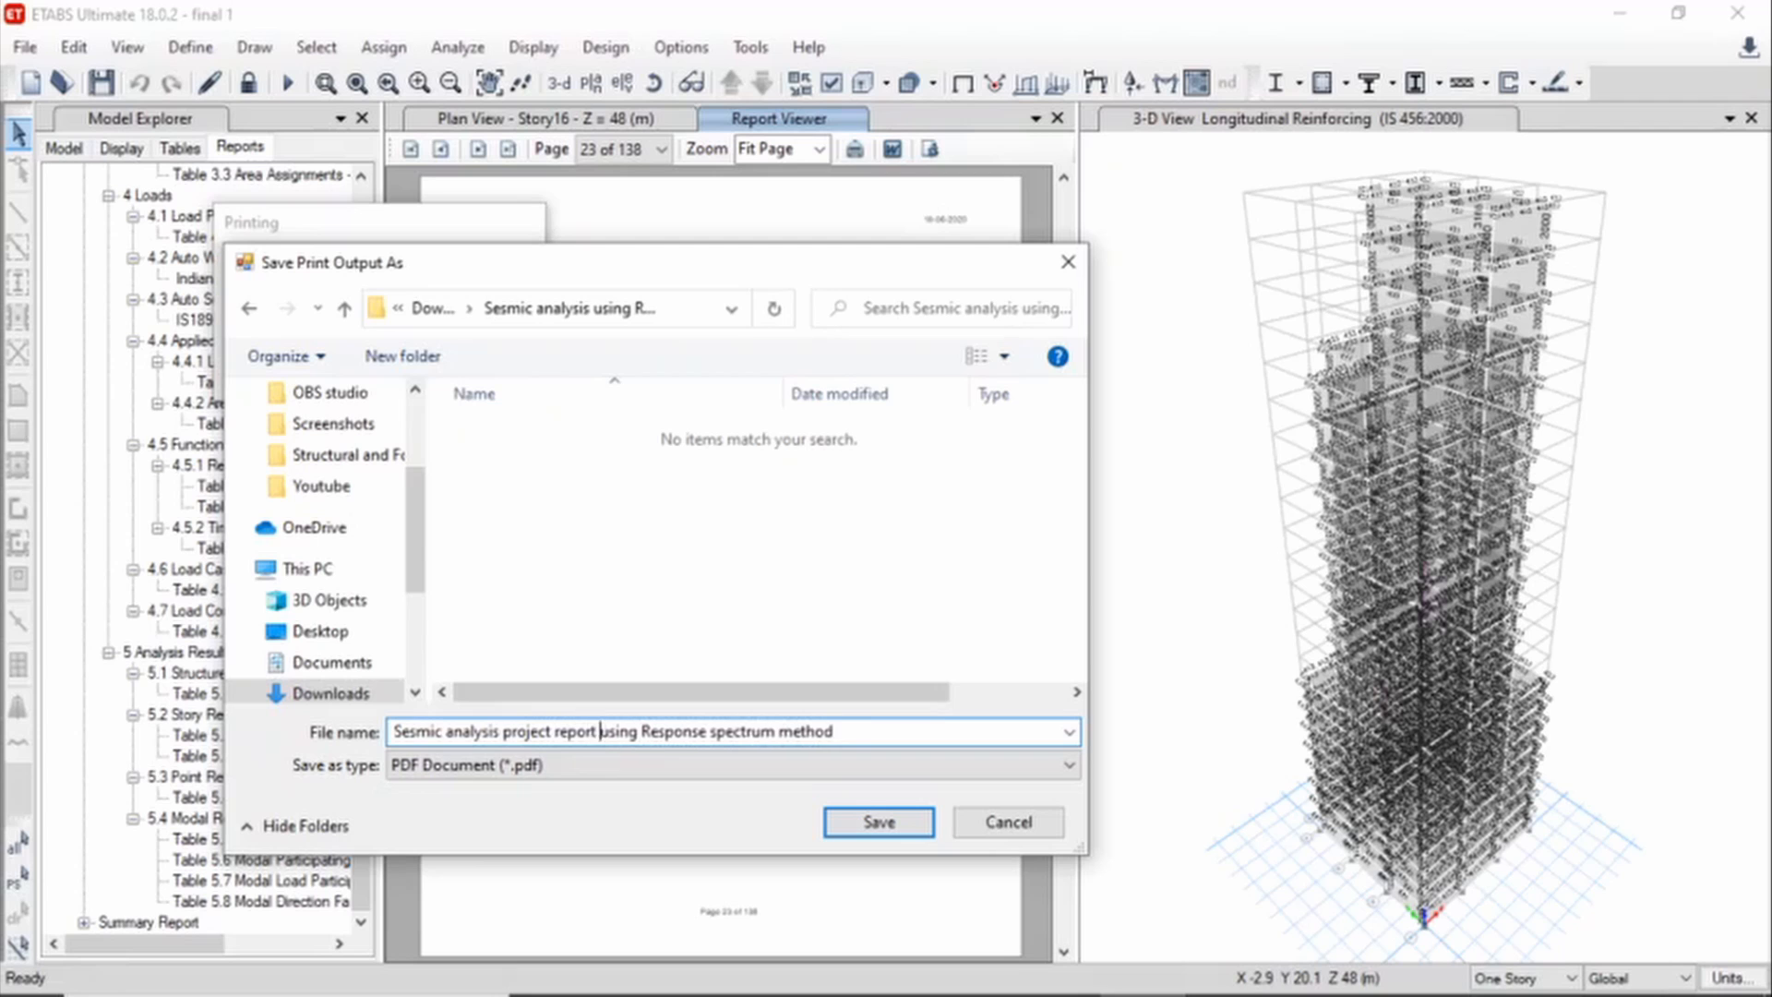
pyautogui.click(897, 830)
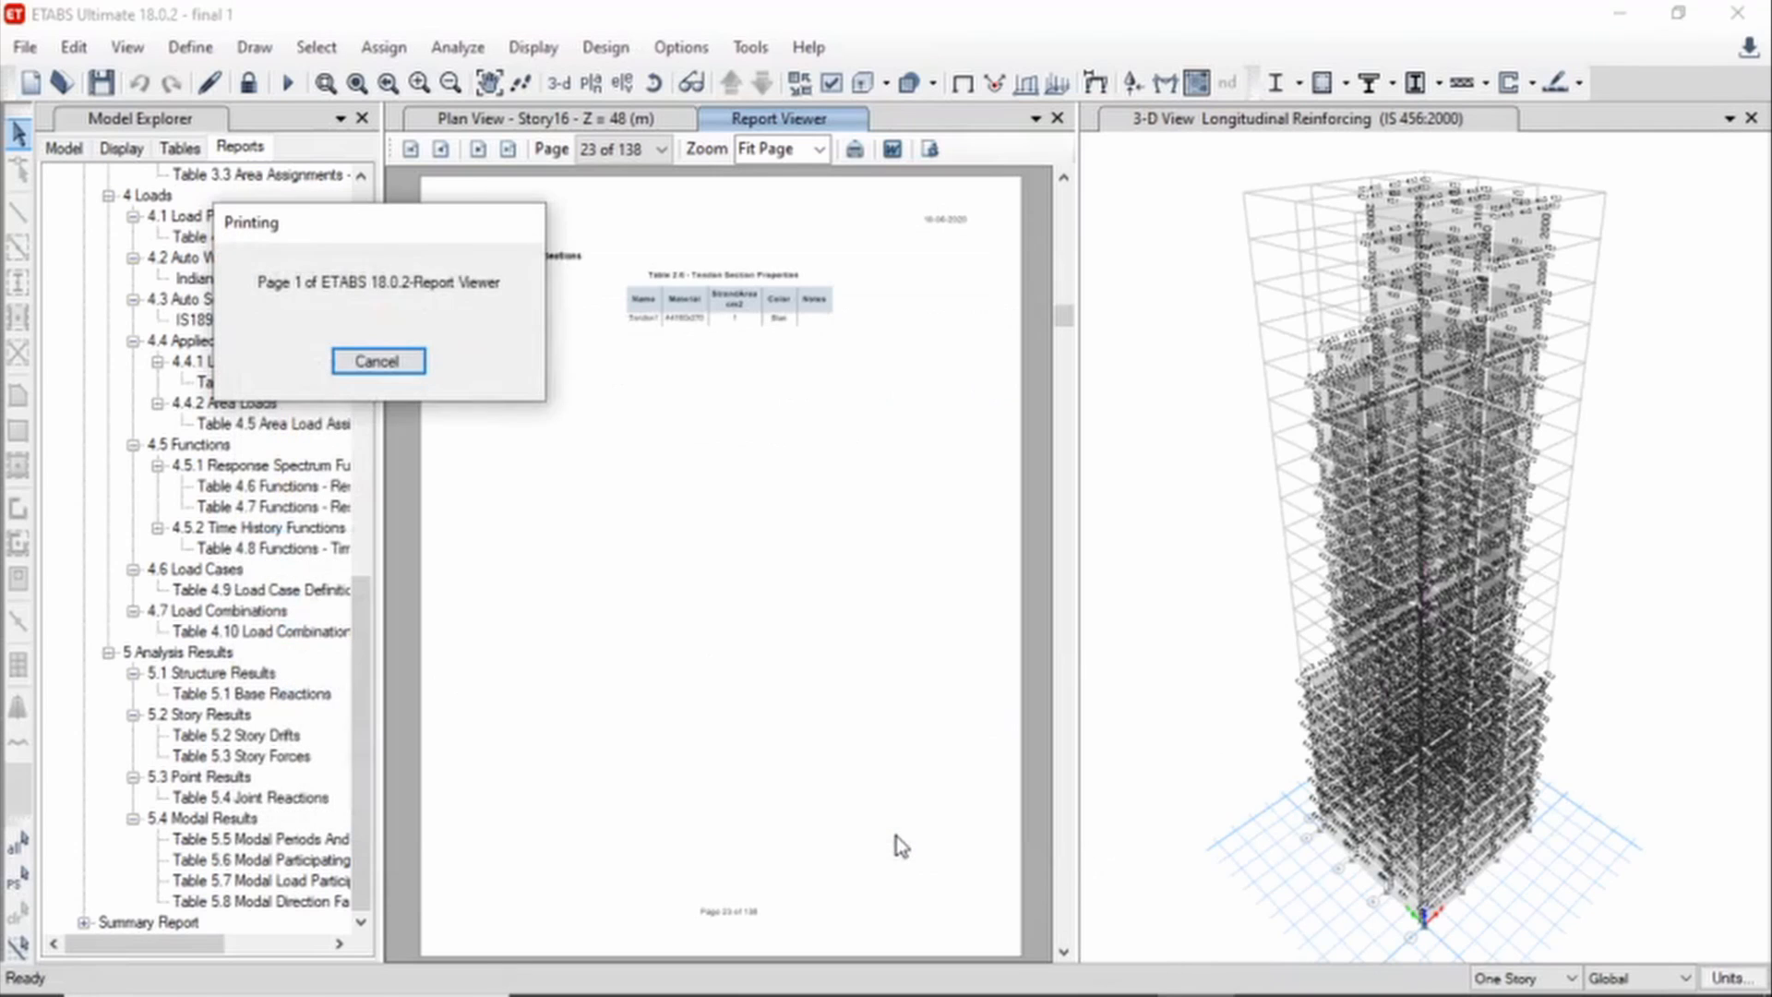
# Generate the summary report and print all its pages to PDF as "Sesmic analysis summary report using Response spectrum method"
pyautogui.scroll(12, 214, 362)
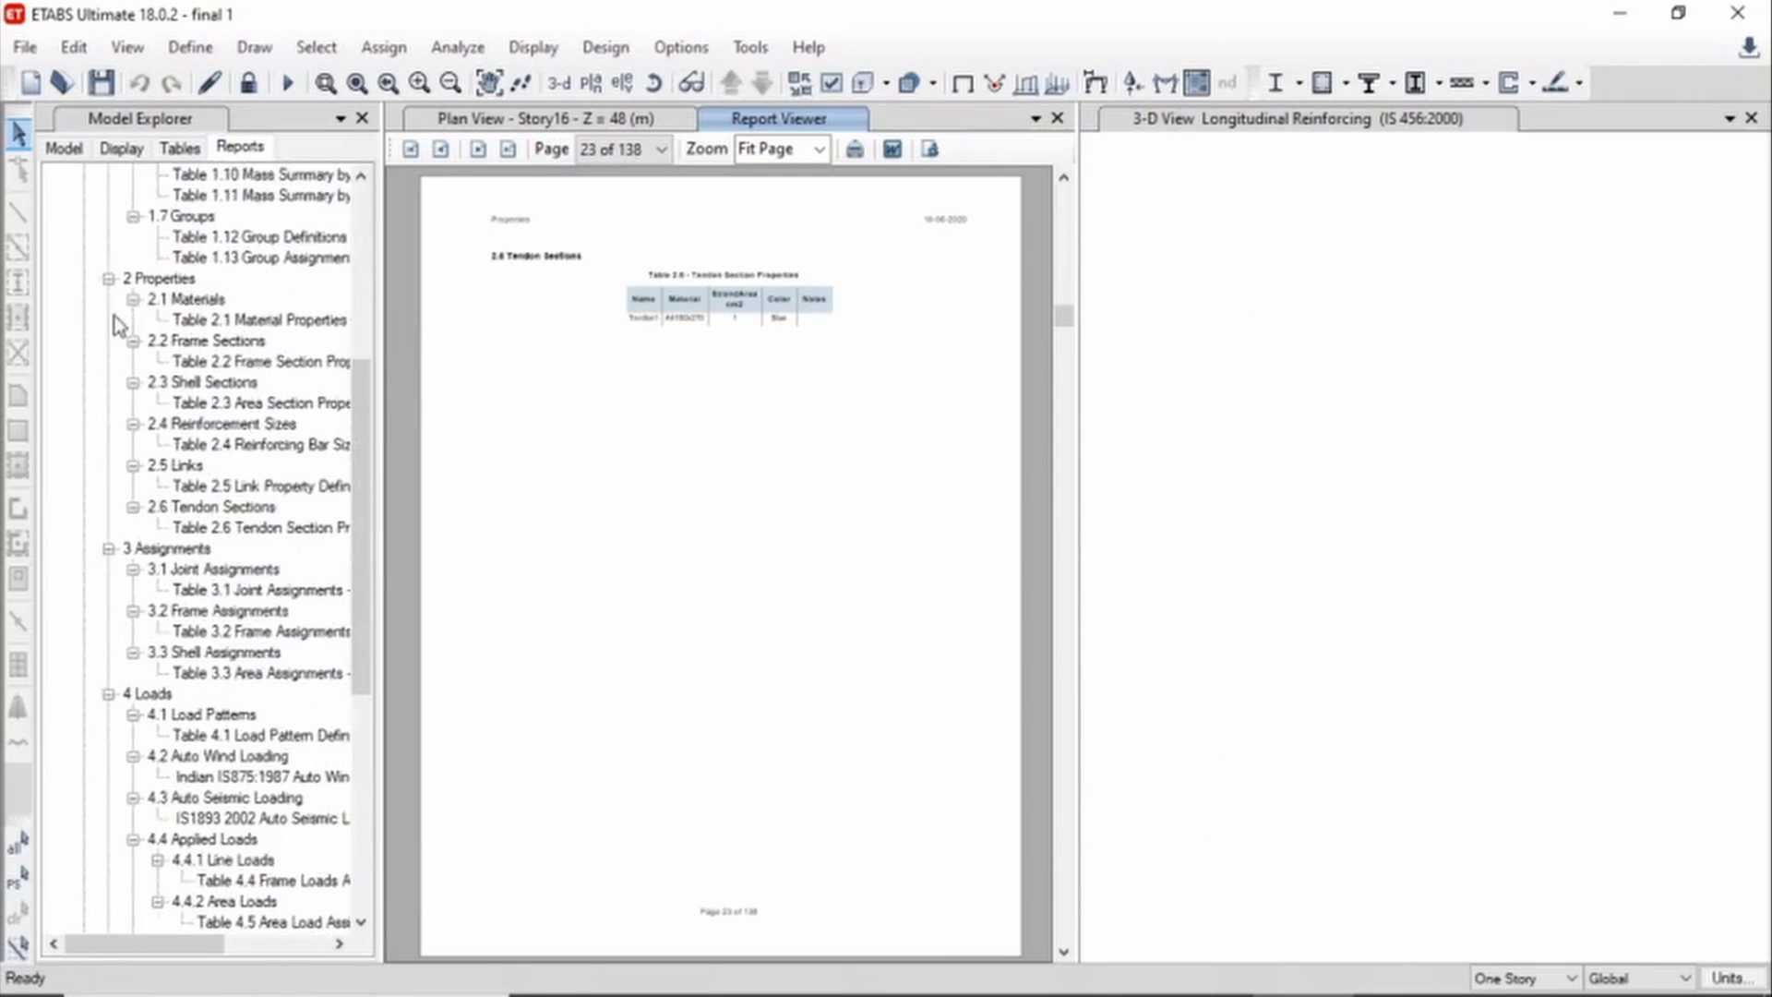
pyautogui.scroll(3, 99, 307)
pyautogui.click(83, 195)
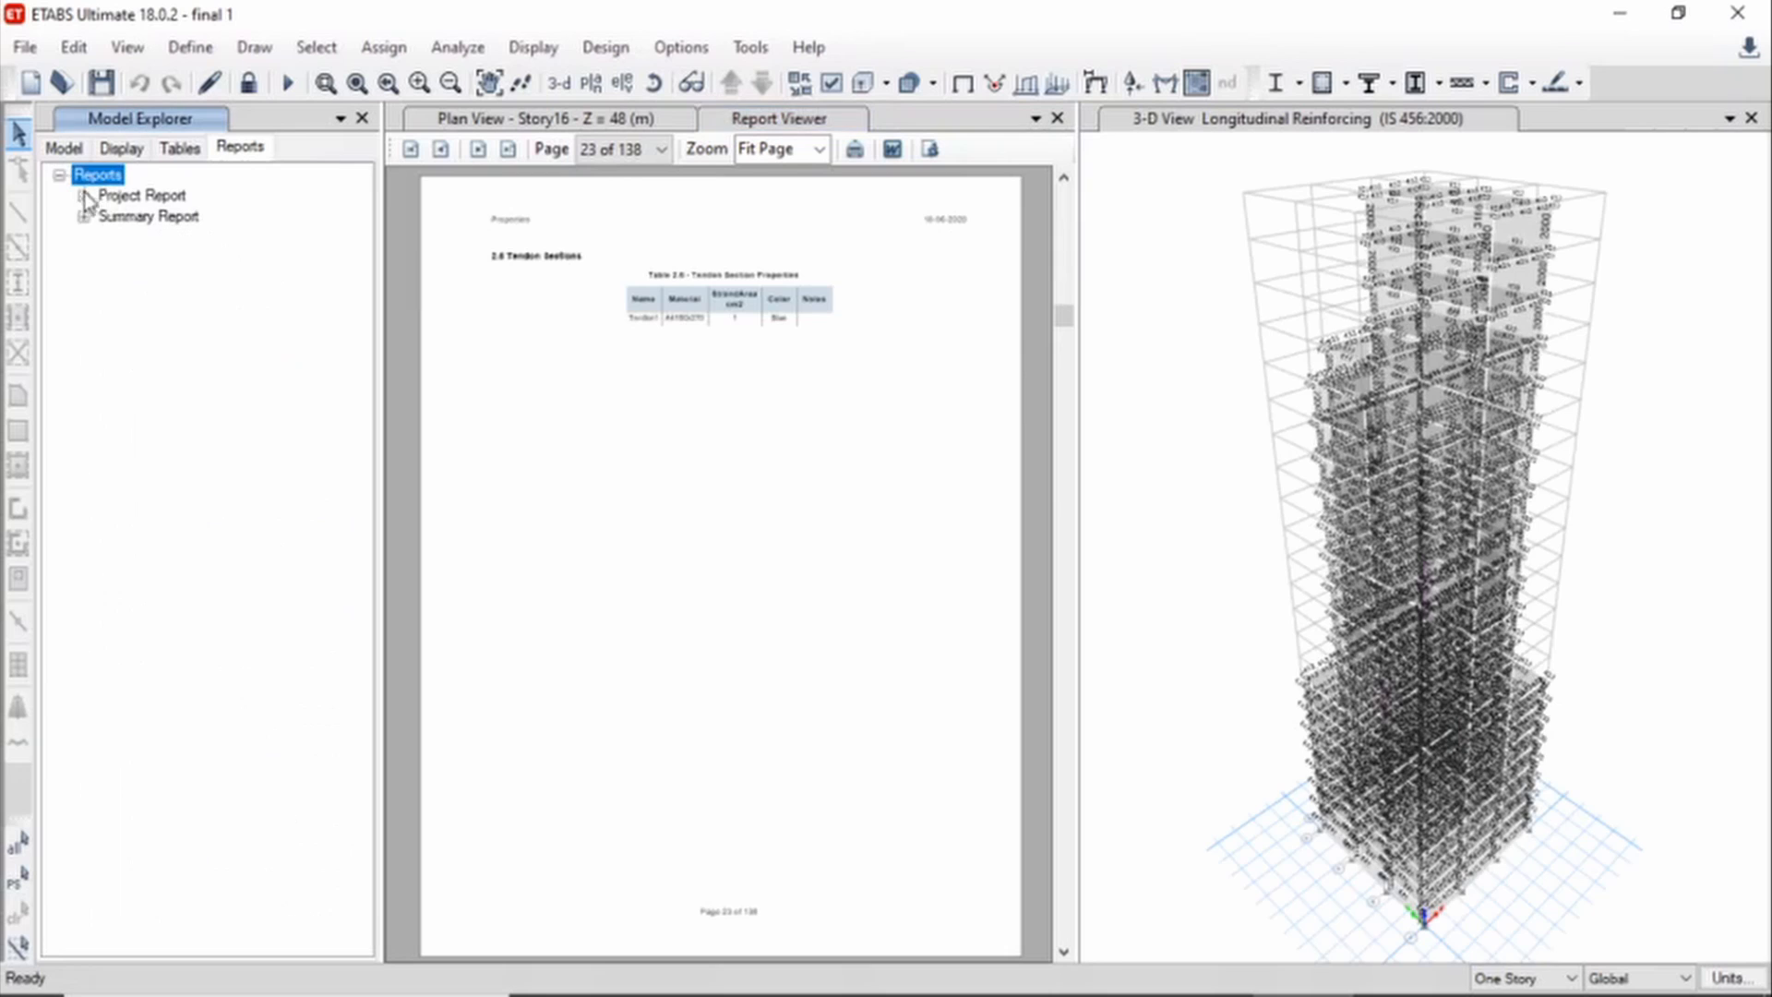
pyautogui.doubleClick(135, 215)
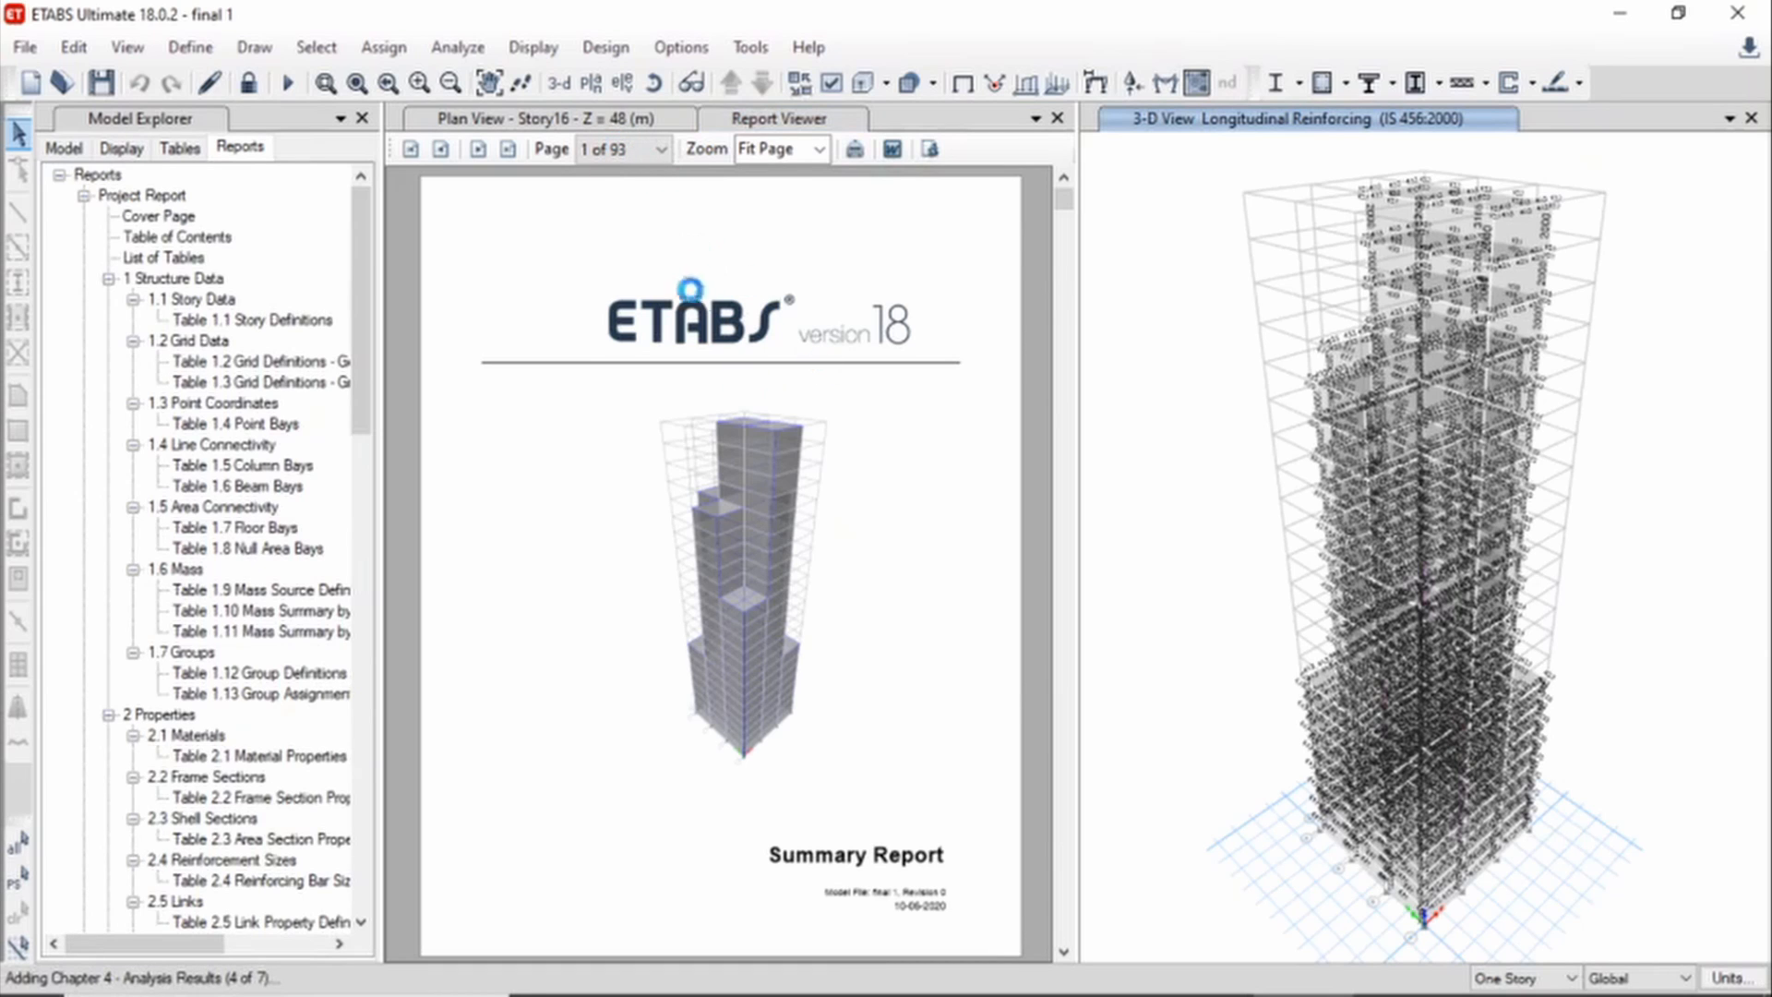
pyautogui.click(855, 151)
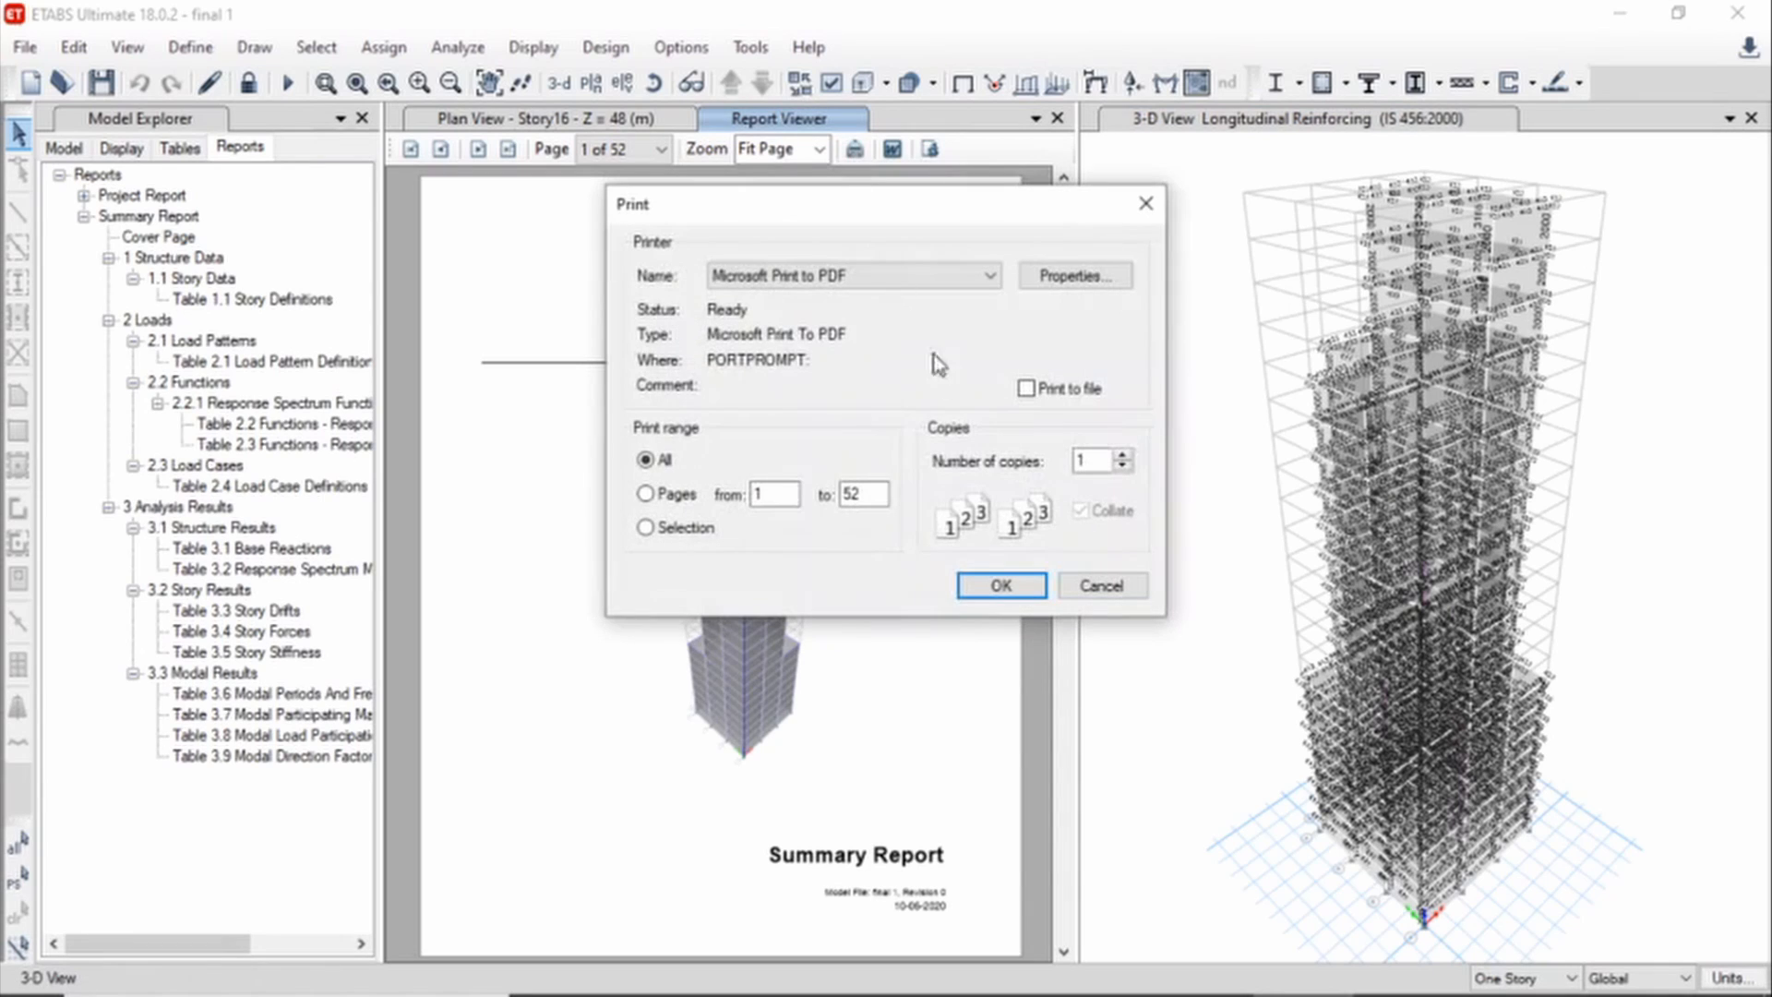
pyautogui.click(999, 586)
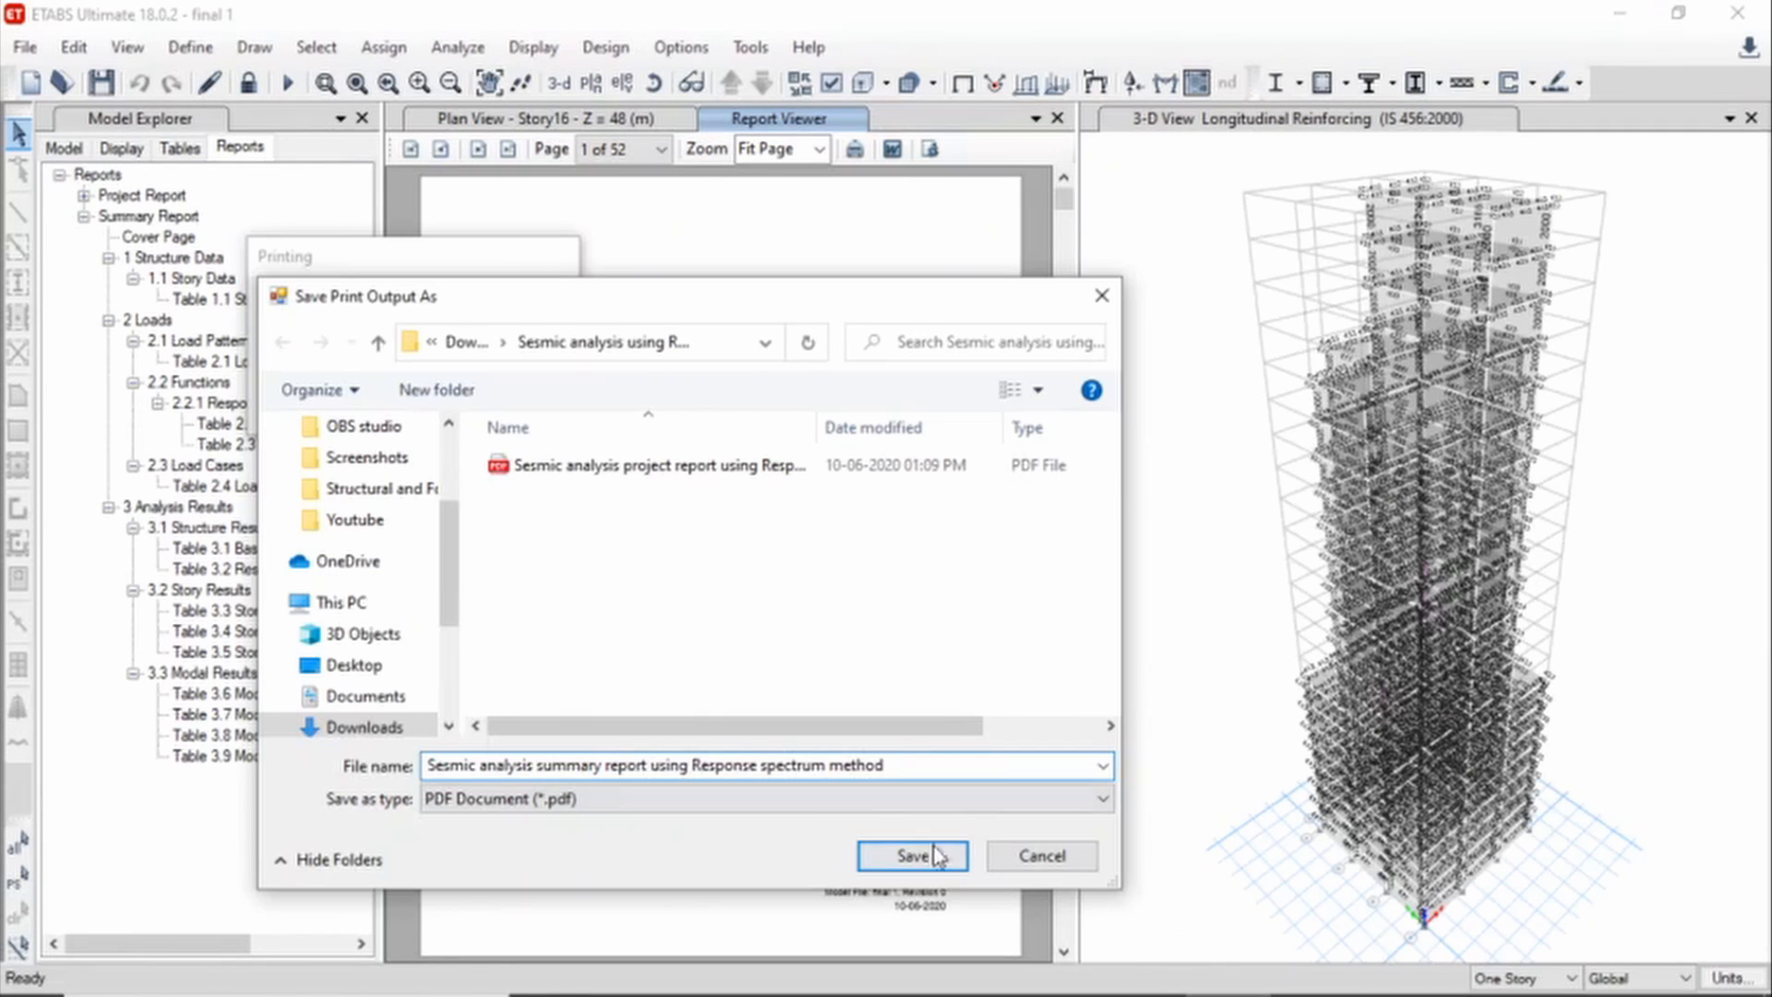
pyautogui.click(913, 855)
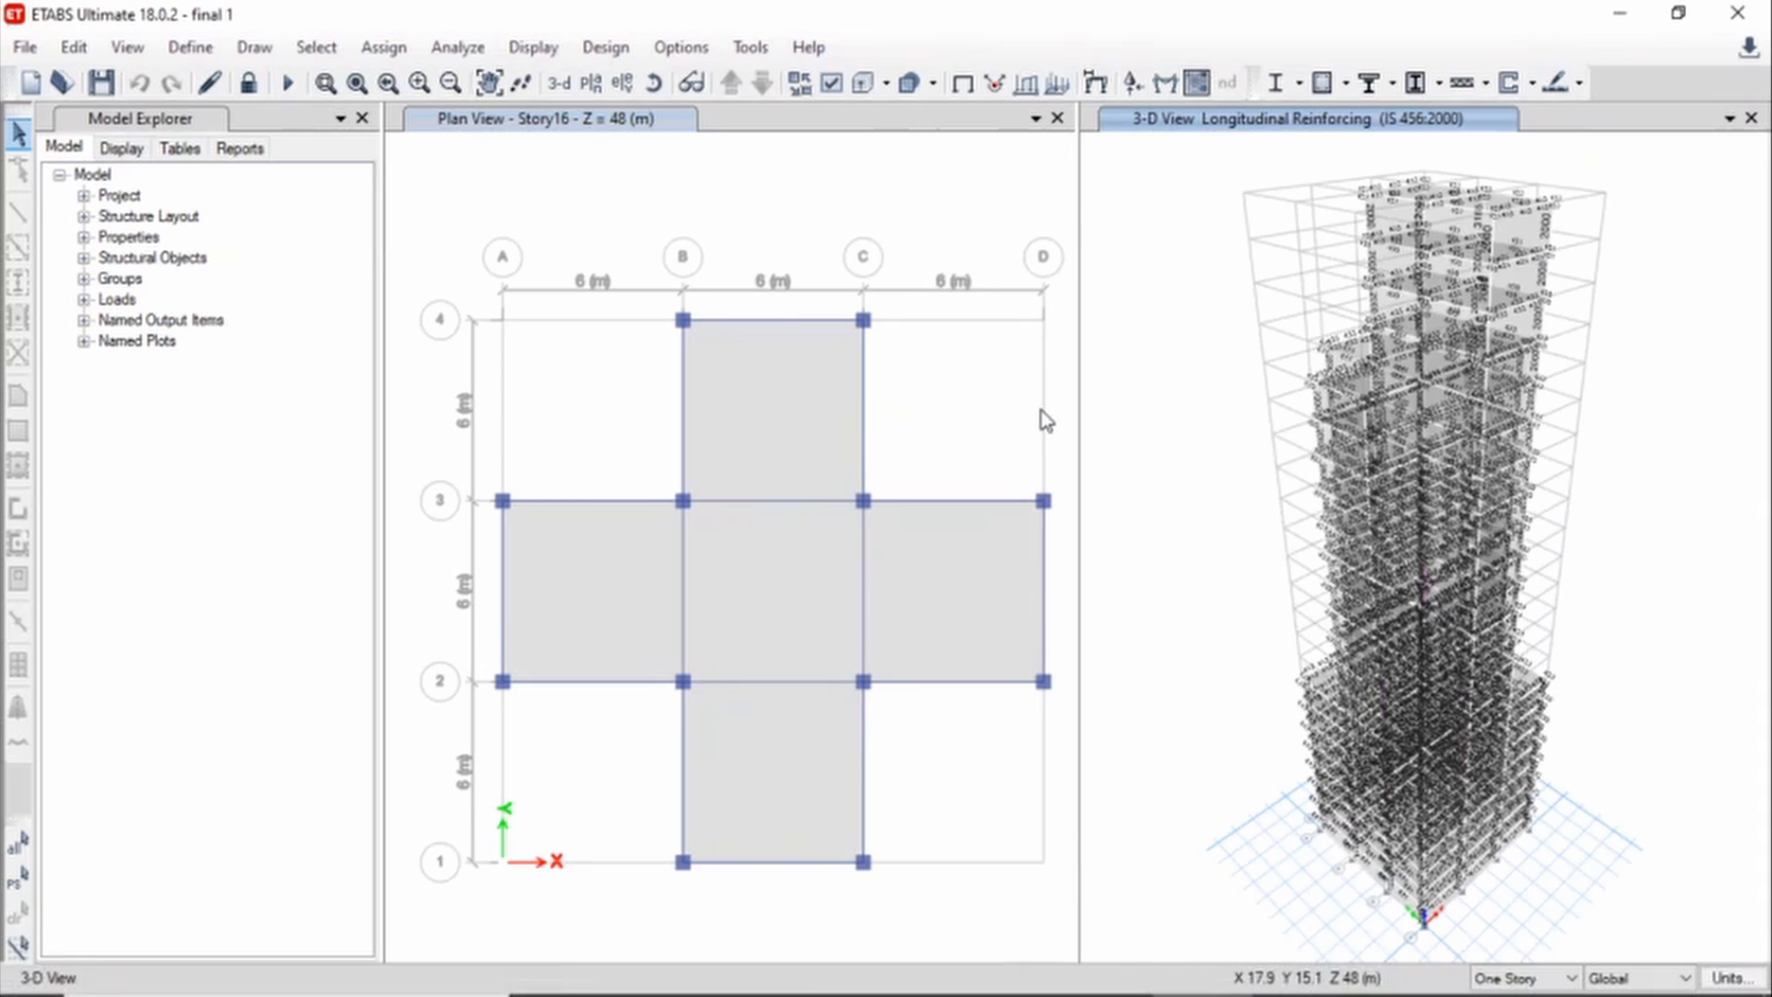
# Unlock the model and clear the Y direction in the IS1893 2002 lateral loading of the Sesmic load pattern
pyautogui.click(247, 83)
pyautogui.click(927, 607)
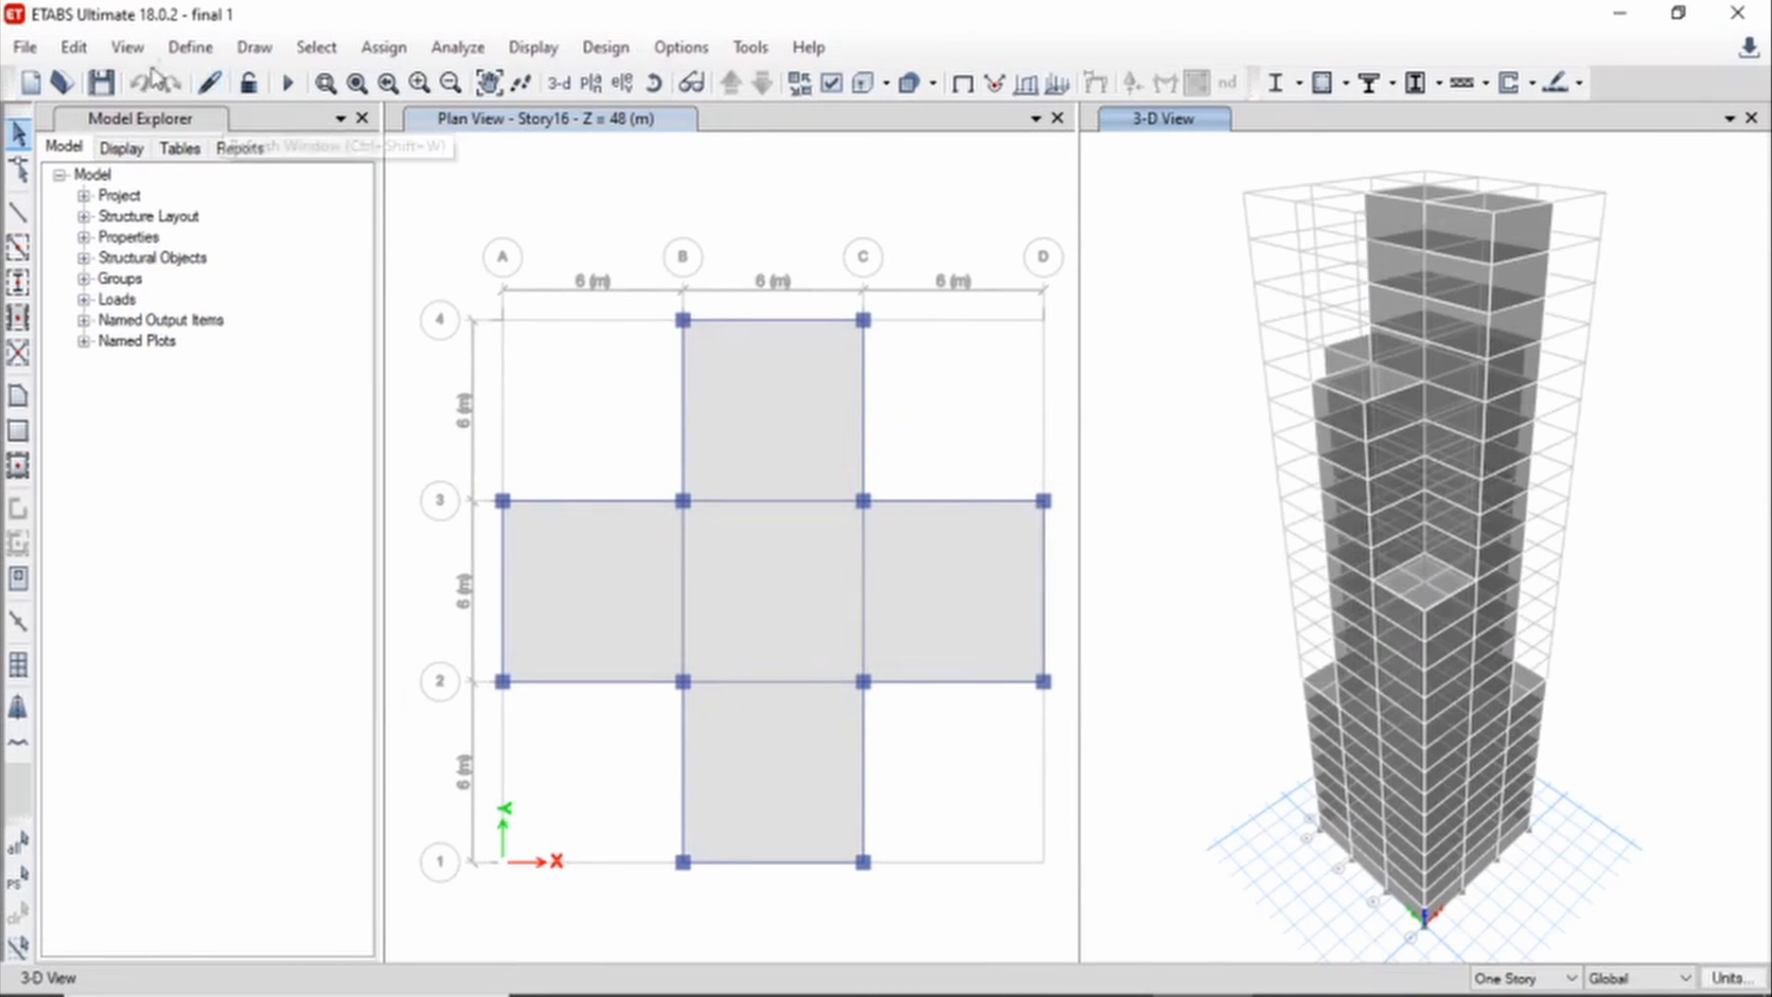
pyautogui.click(180, 48)
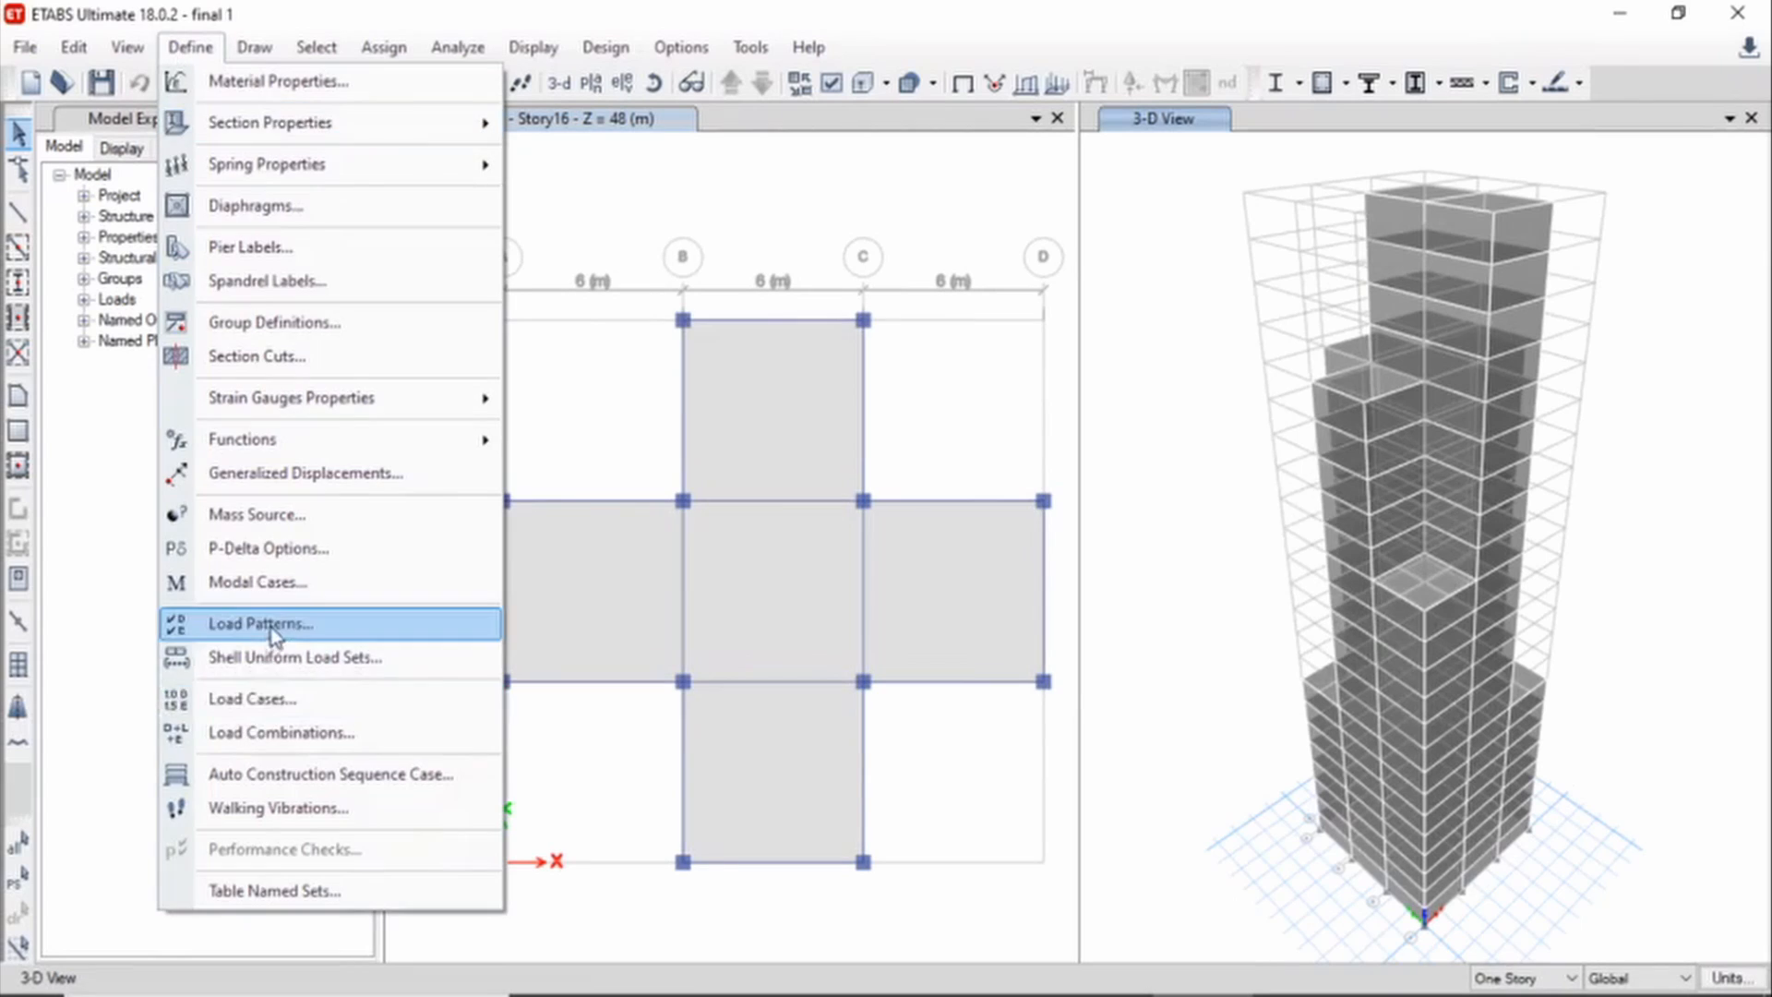
pyautogui.click(242, 623)
pyautogui.click(431, 503)
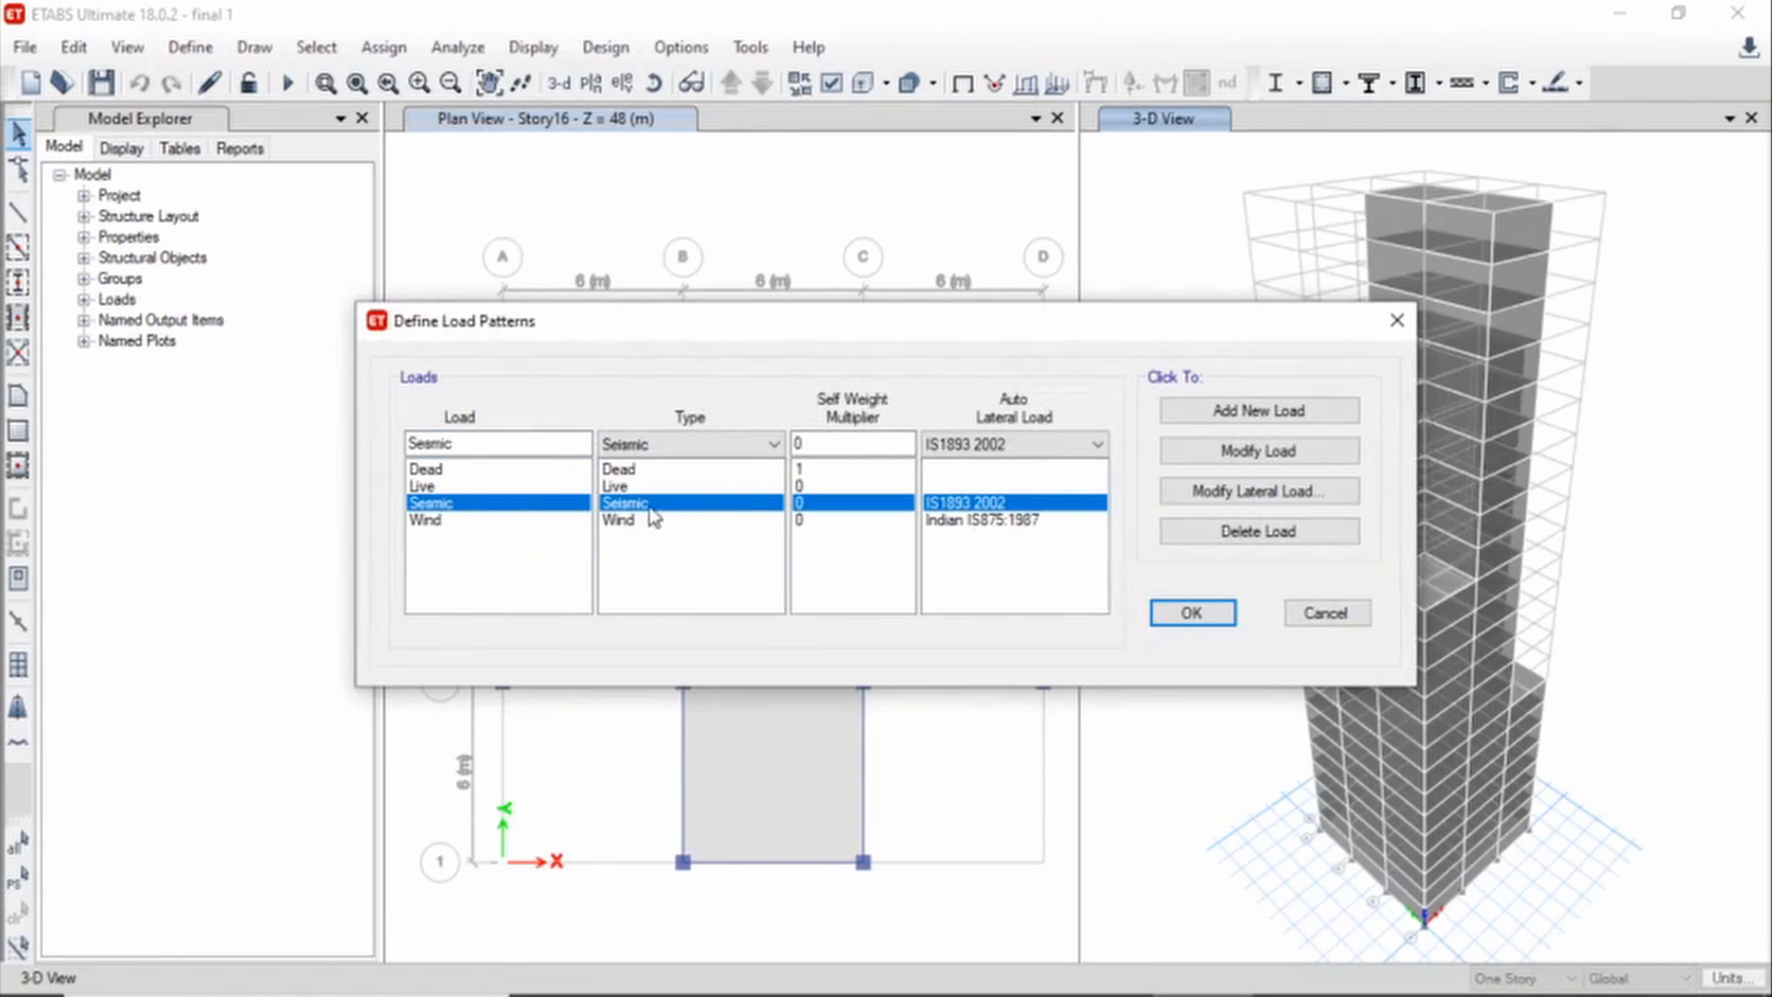
pyautogui.click(1233, 495)
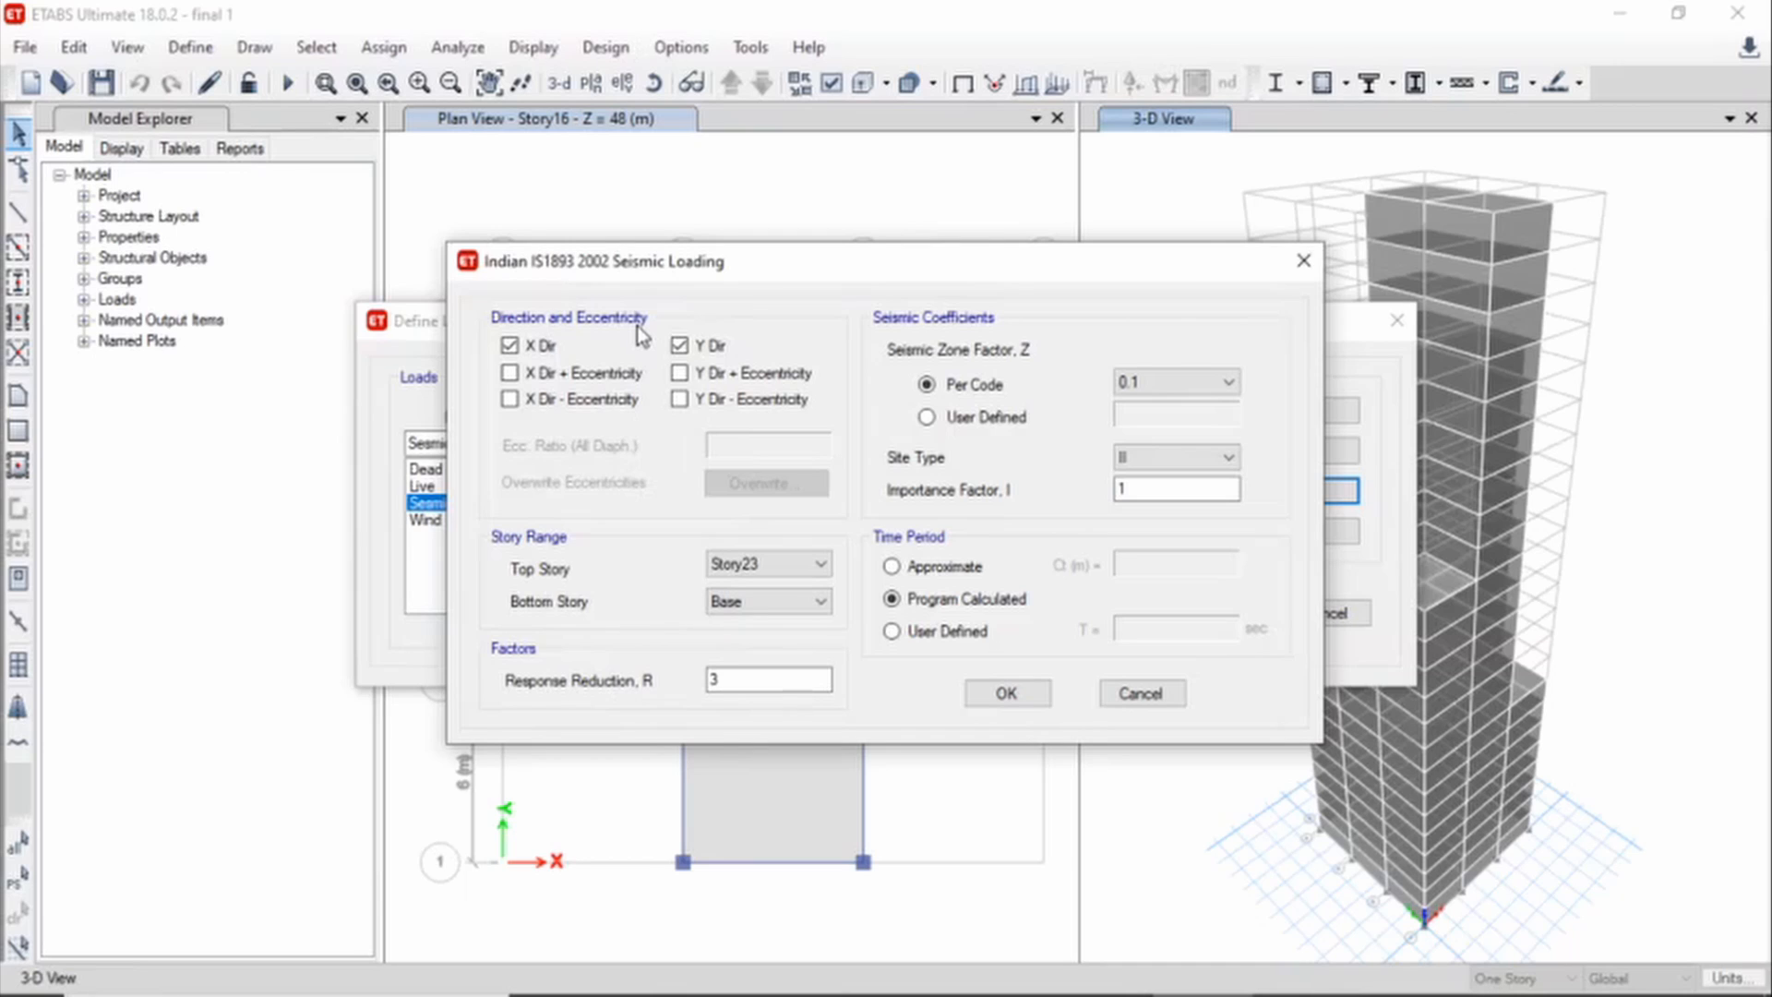
pyautogui.click(680, 345)
pyautogui.click(1006, 693)
pyautogui.click(1190, 613)
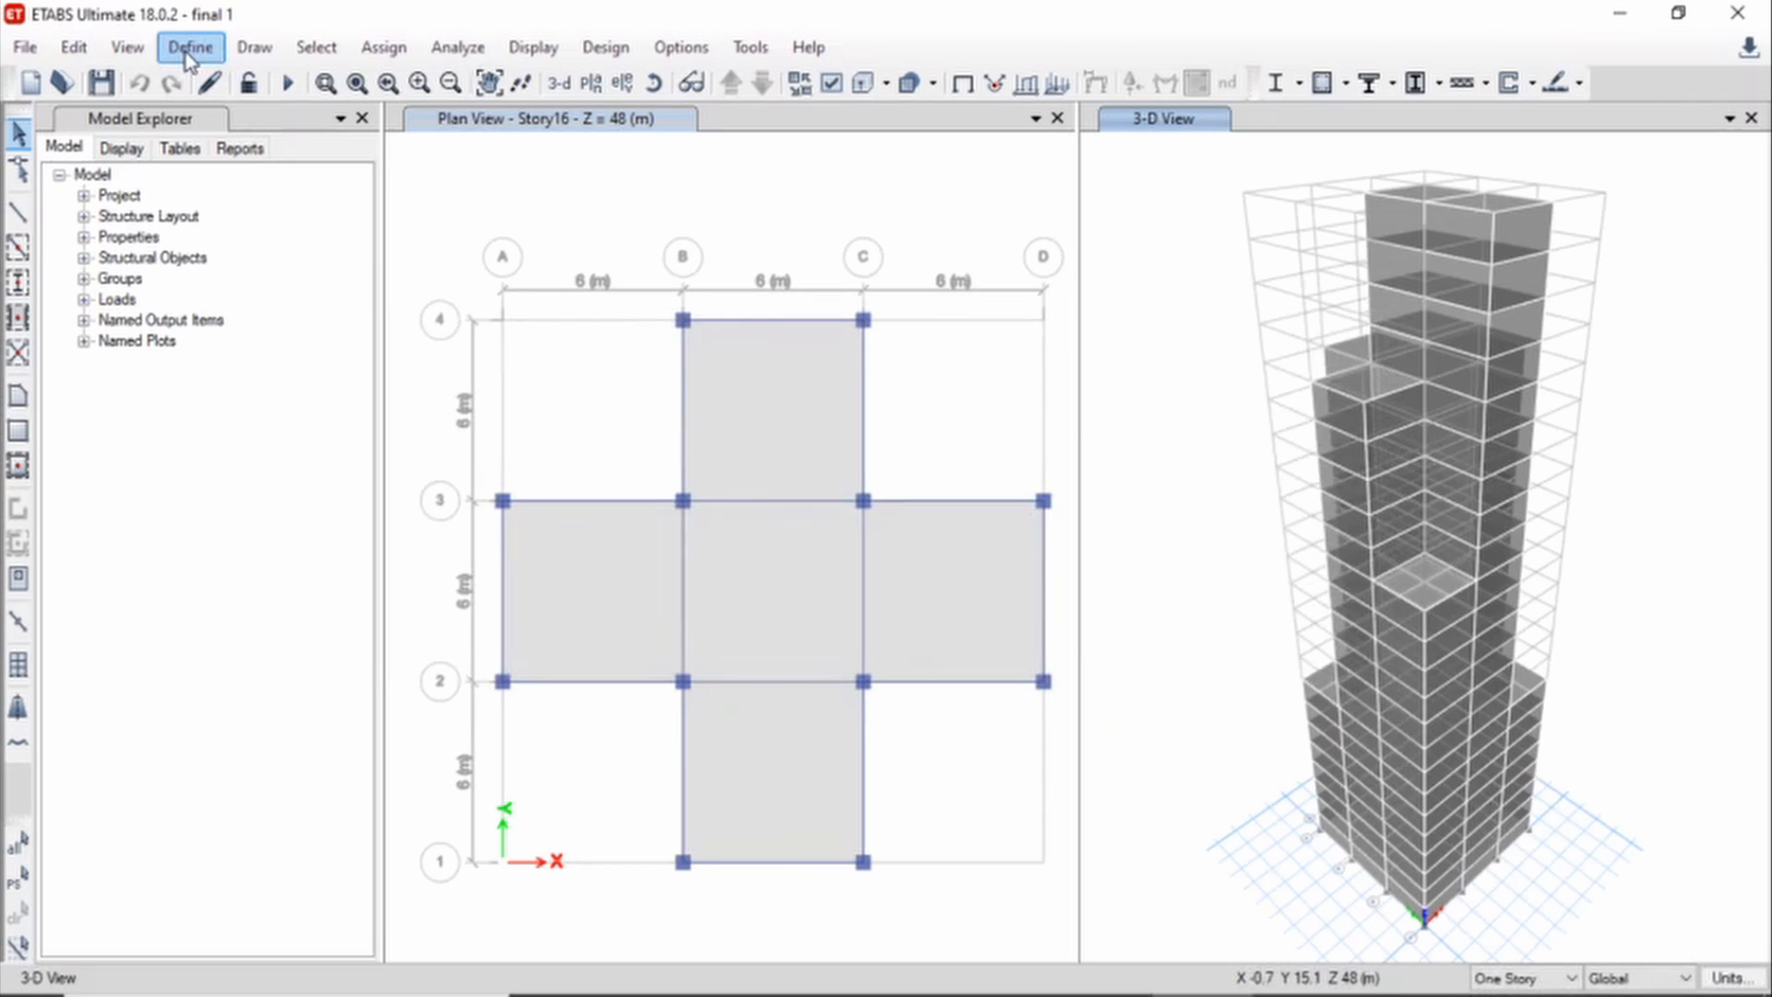
# Add a new time history function of type From File and name it Time History
pyautogui.click(185, 51)
pyautogui.moveTo(393, 447)
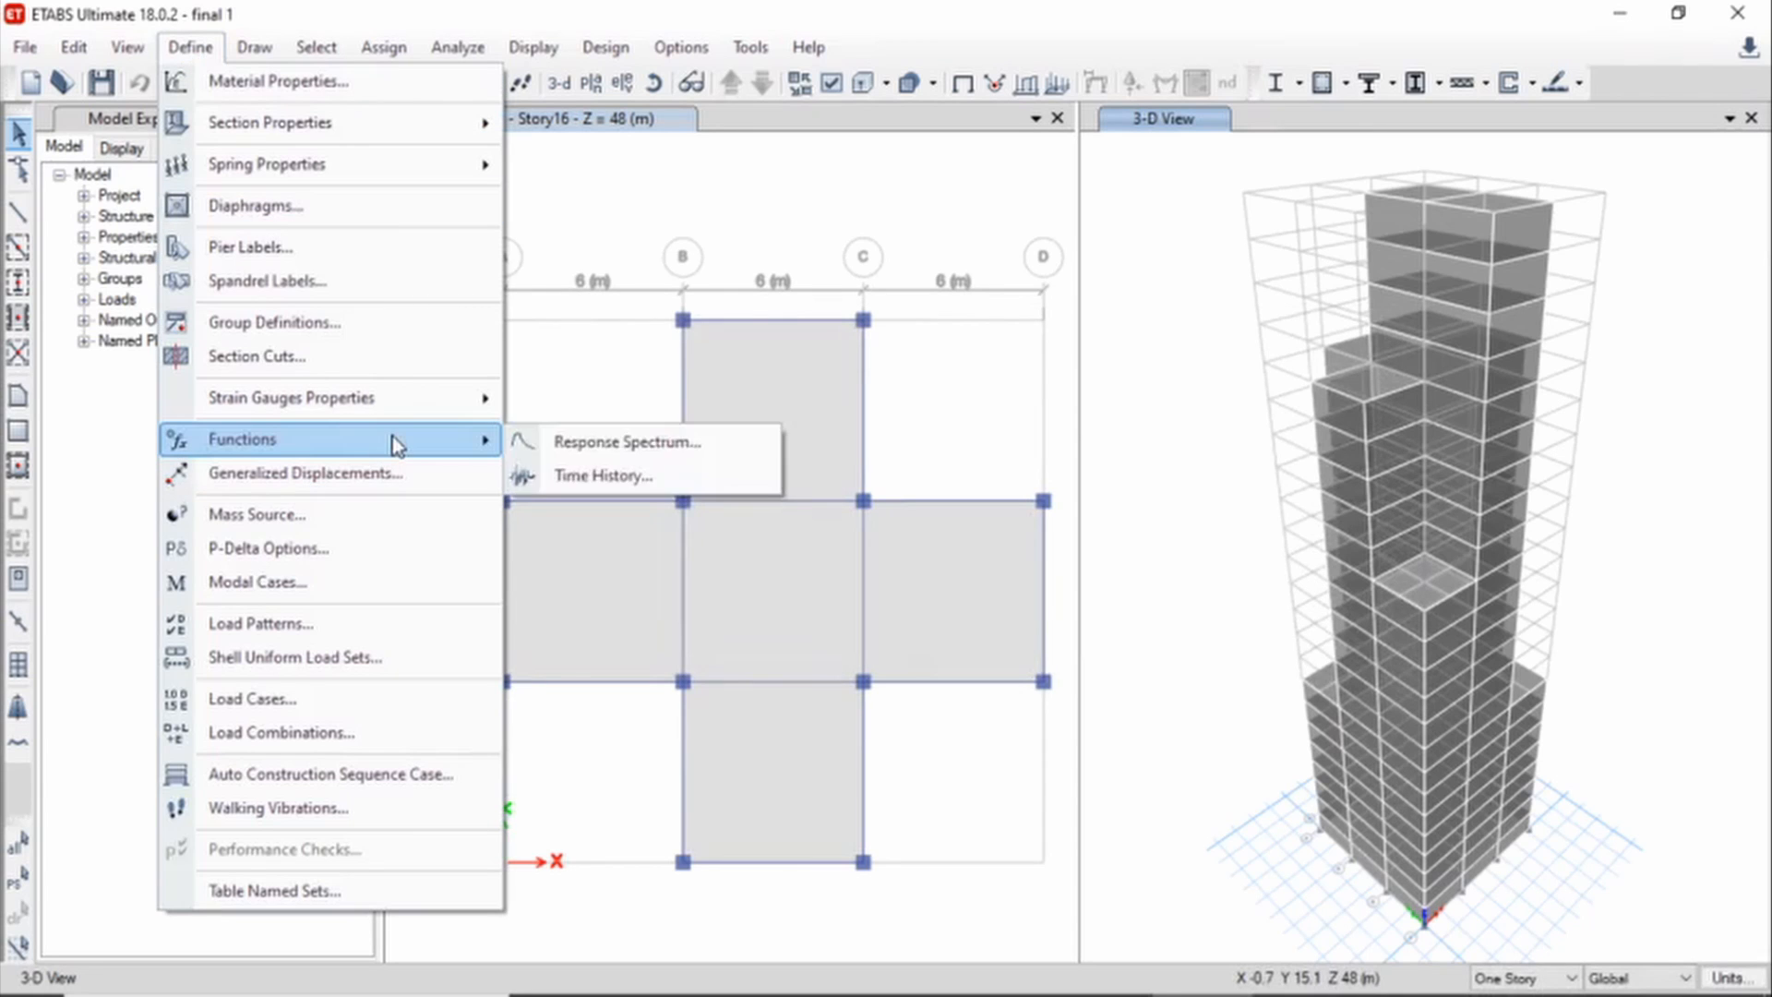
pyautogui.click(571, 478)
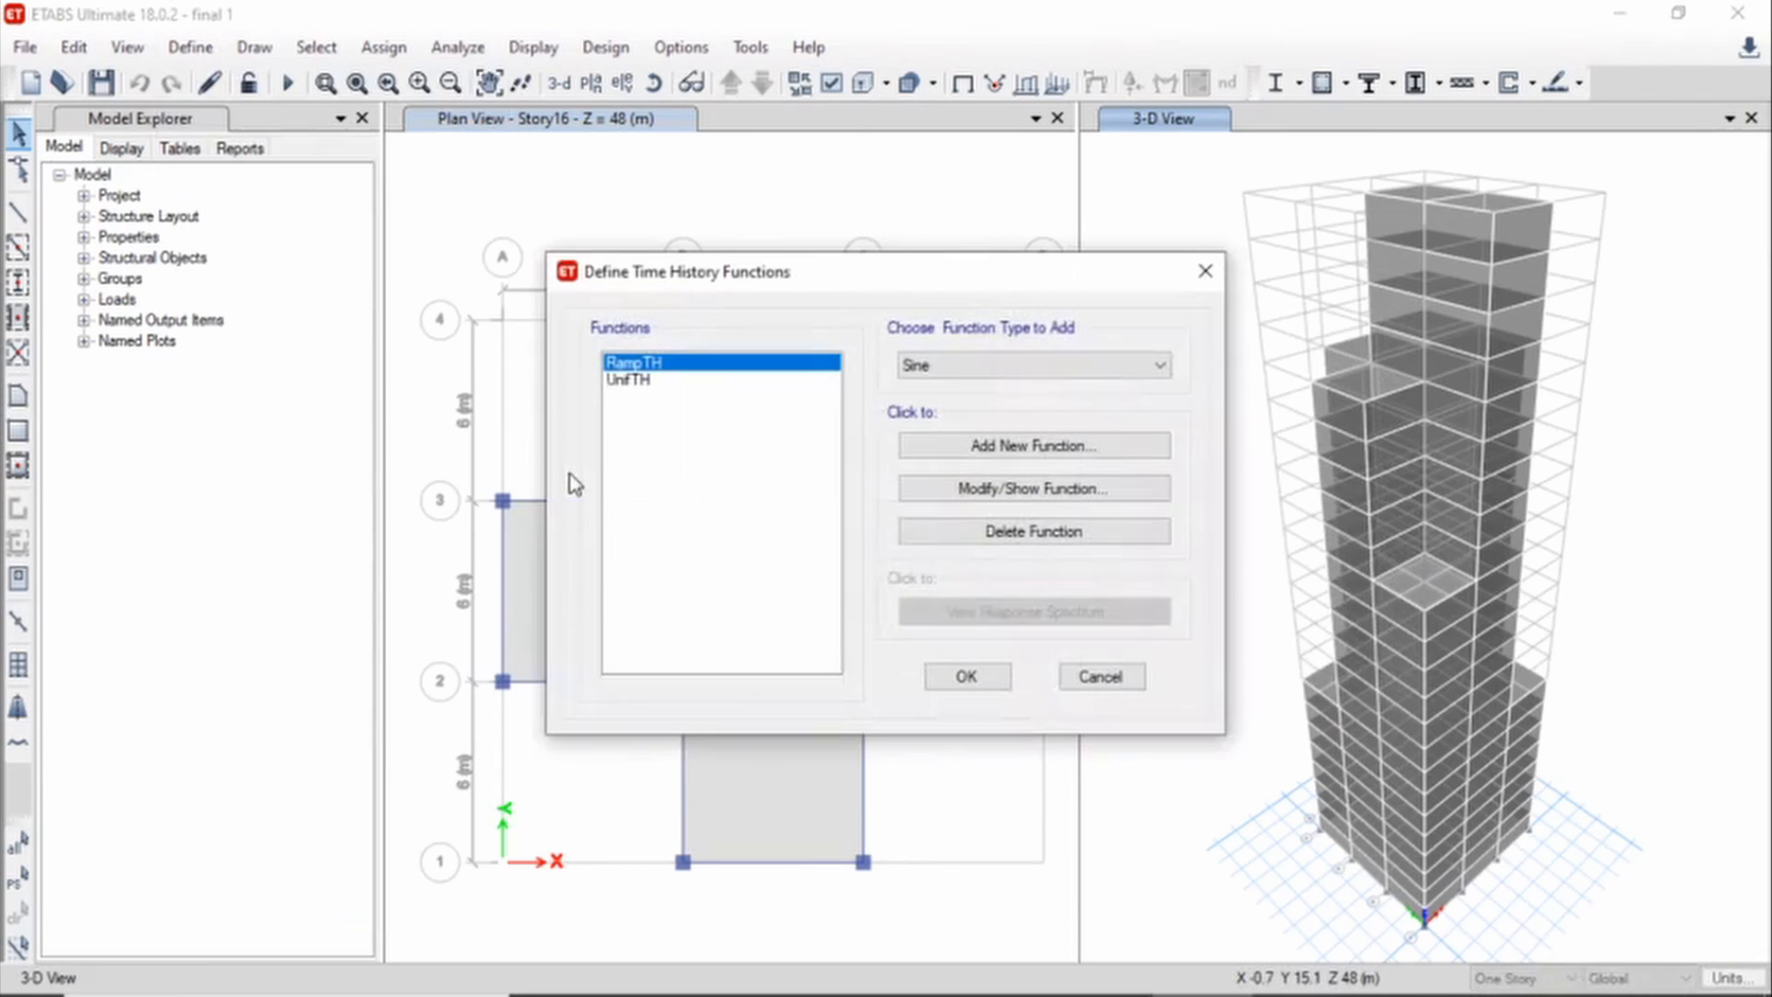
pyautogui.click(1126, 369)
pyautogui.click(1117, 385)
pyautogui.click(1045, 446)
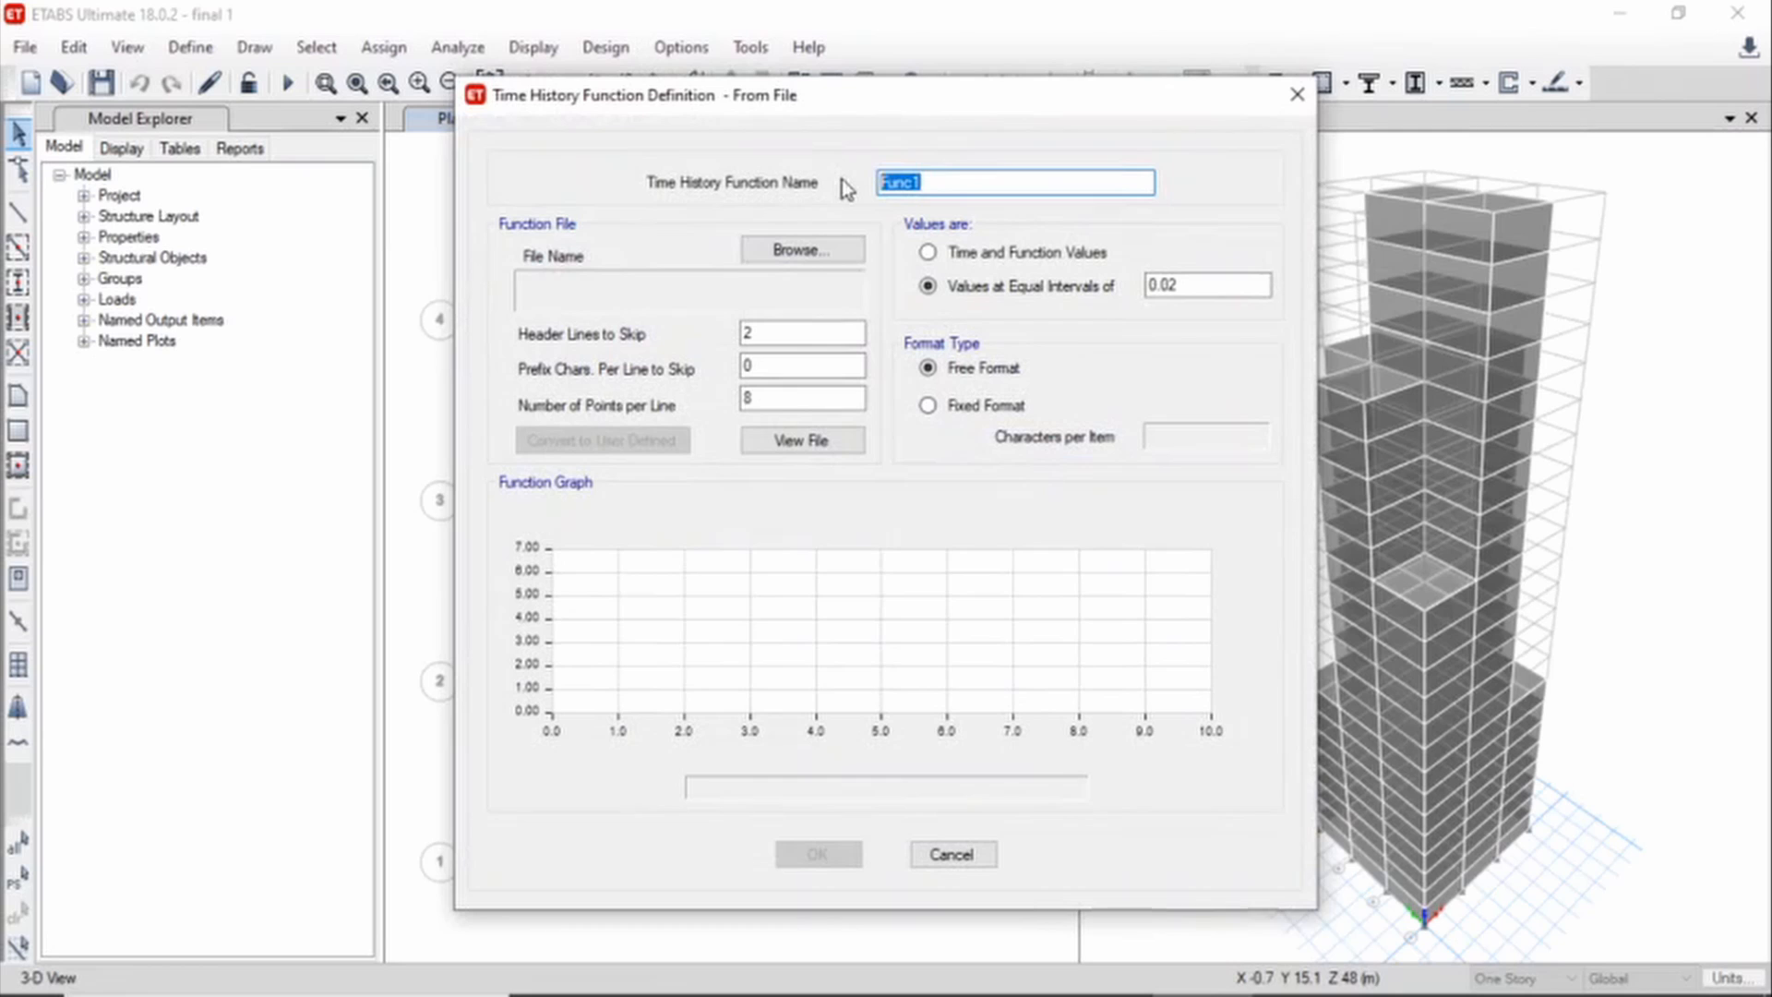
pyautogui.write('Time History')
# Load example-time-history-data.dat from the Documents folder as the function's data file
pyautogui.click(842, 258)
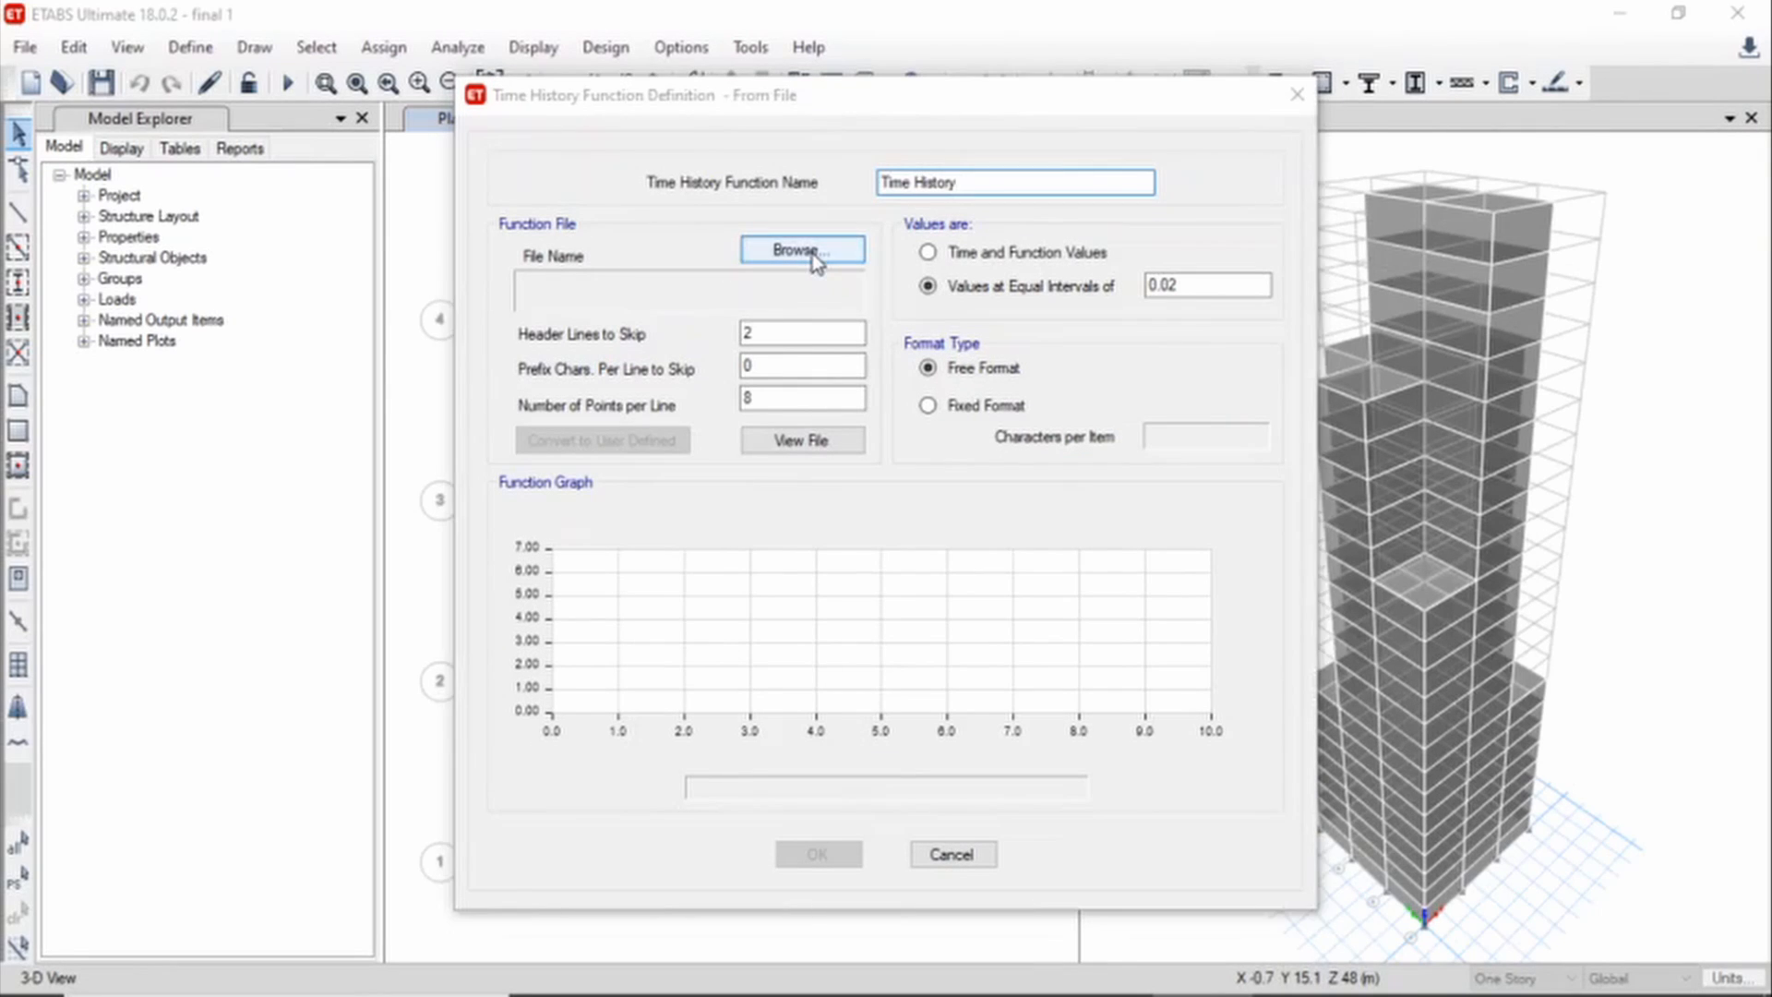
pyautogui.scroll(1, 559, 326)
pyautogui.click(559, 327)
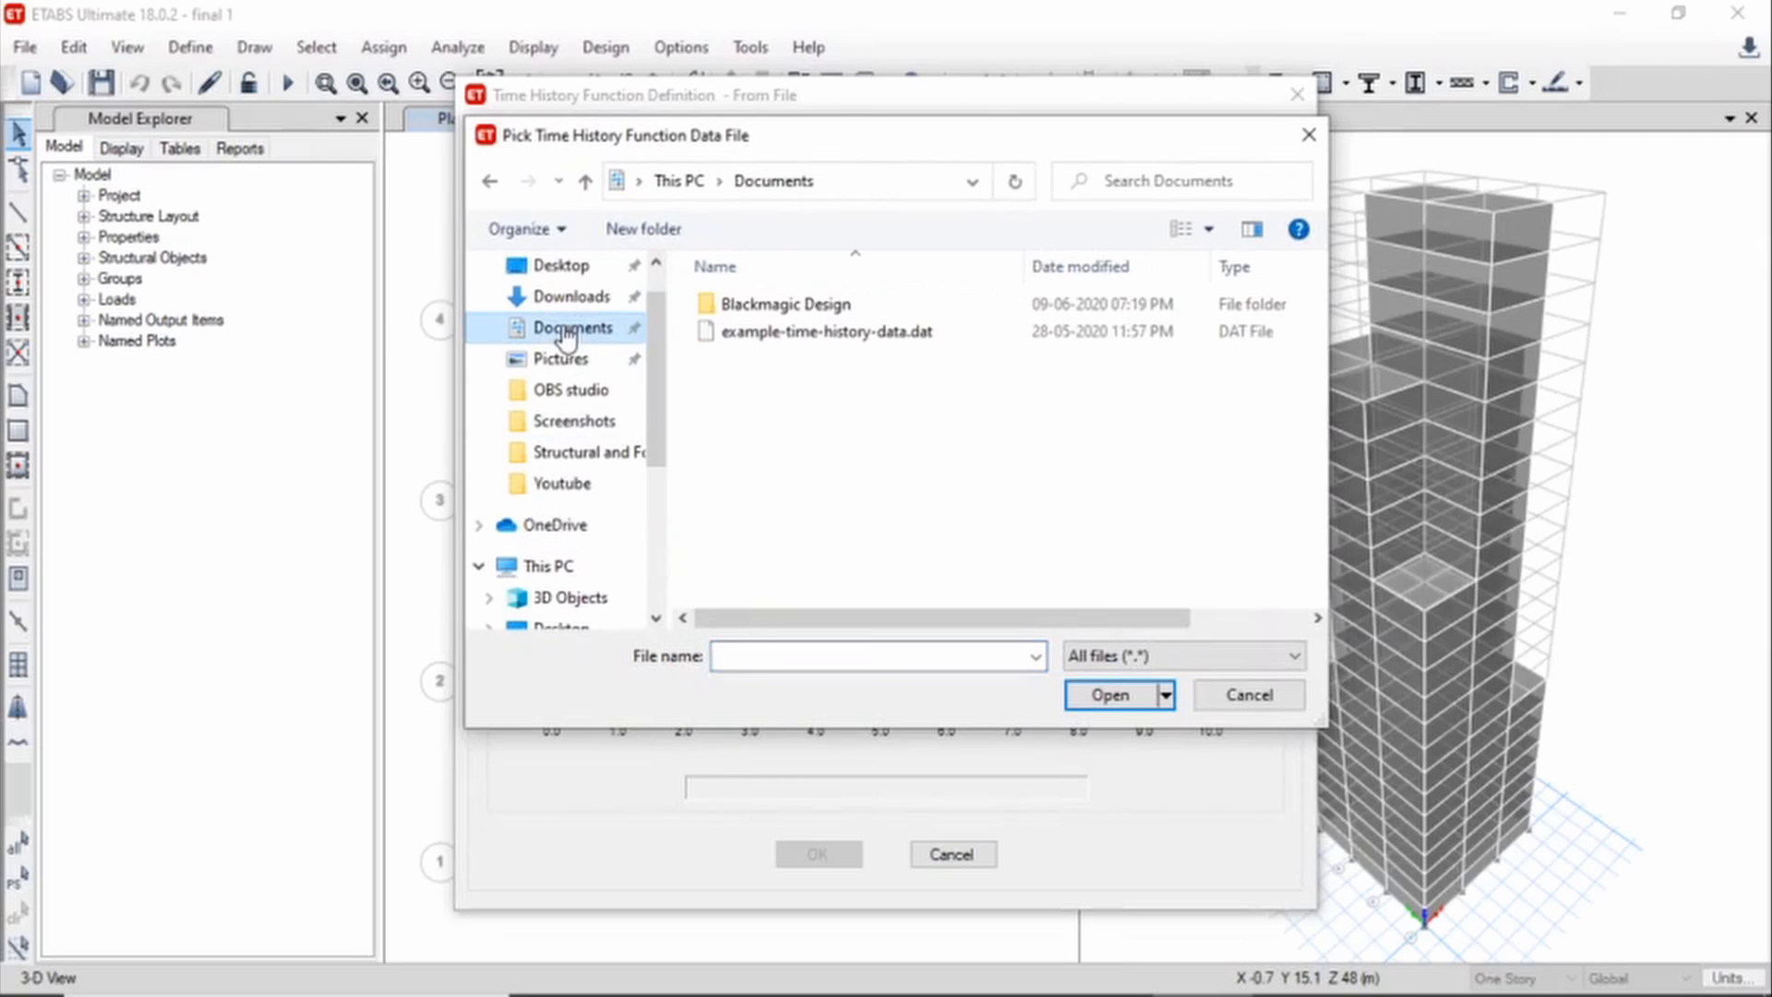
pyautogui.click(1006, 343)
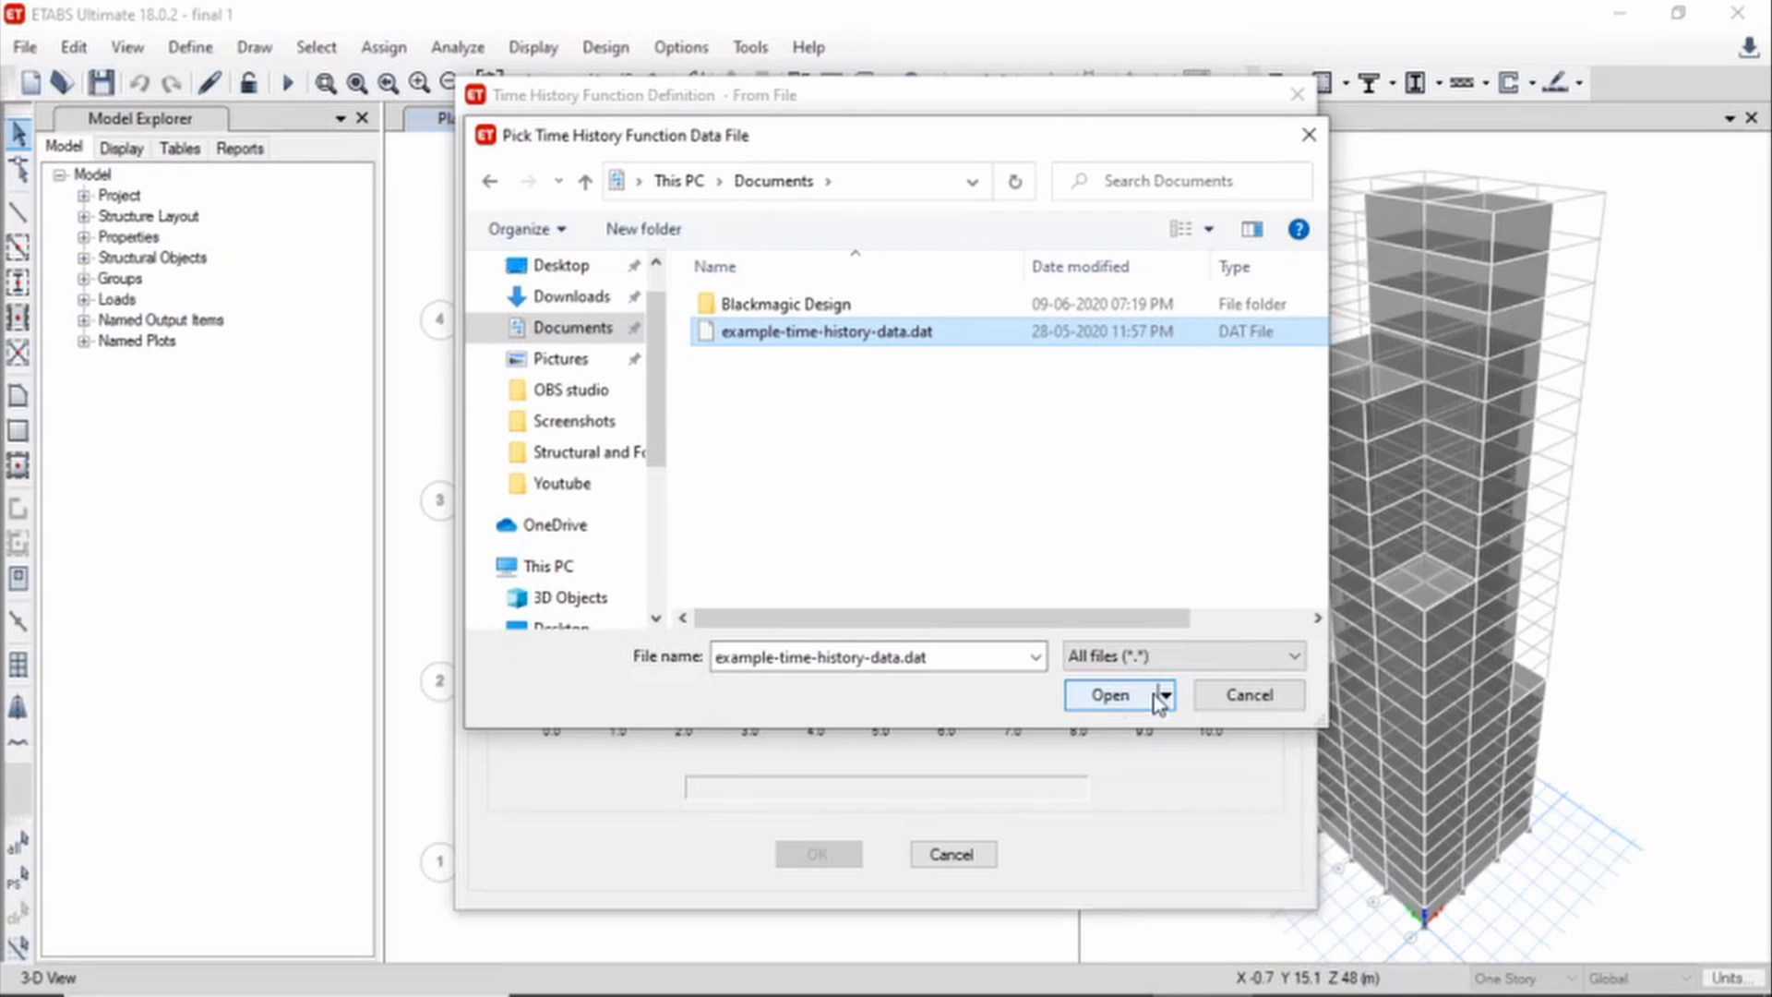
pyautogui.click(1094, 703)
# Use fixed format with 9 header lines skipped and 1 point per line, check the data file, and save the function as Time history
pyautogui.click(934, 406)
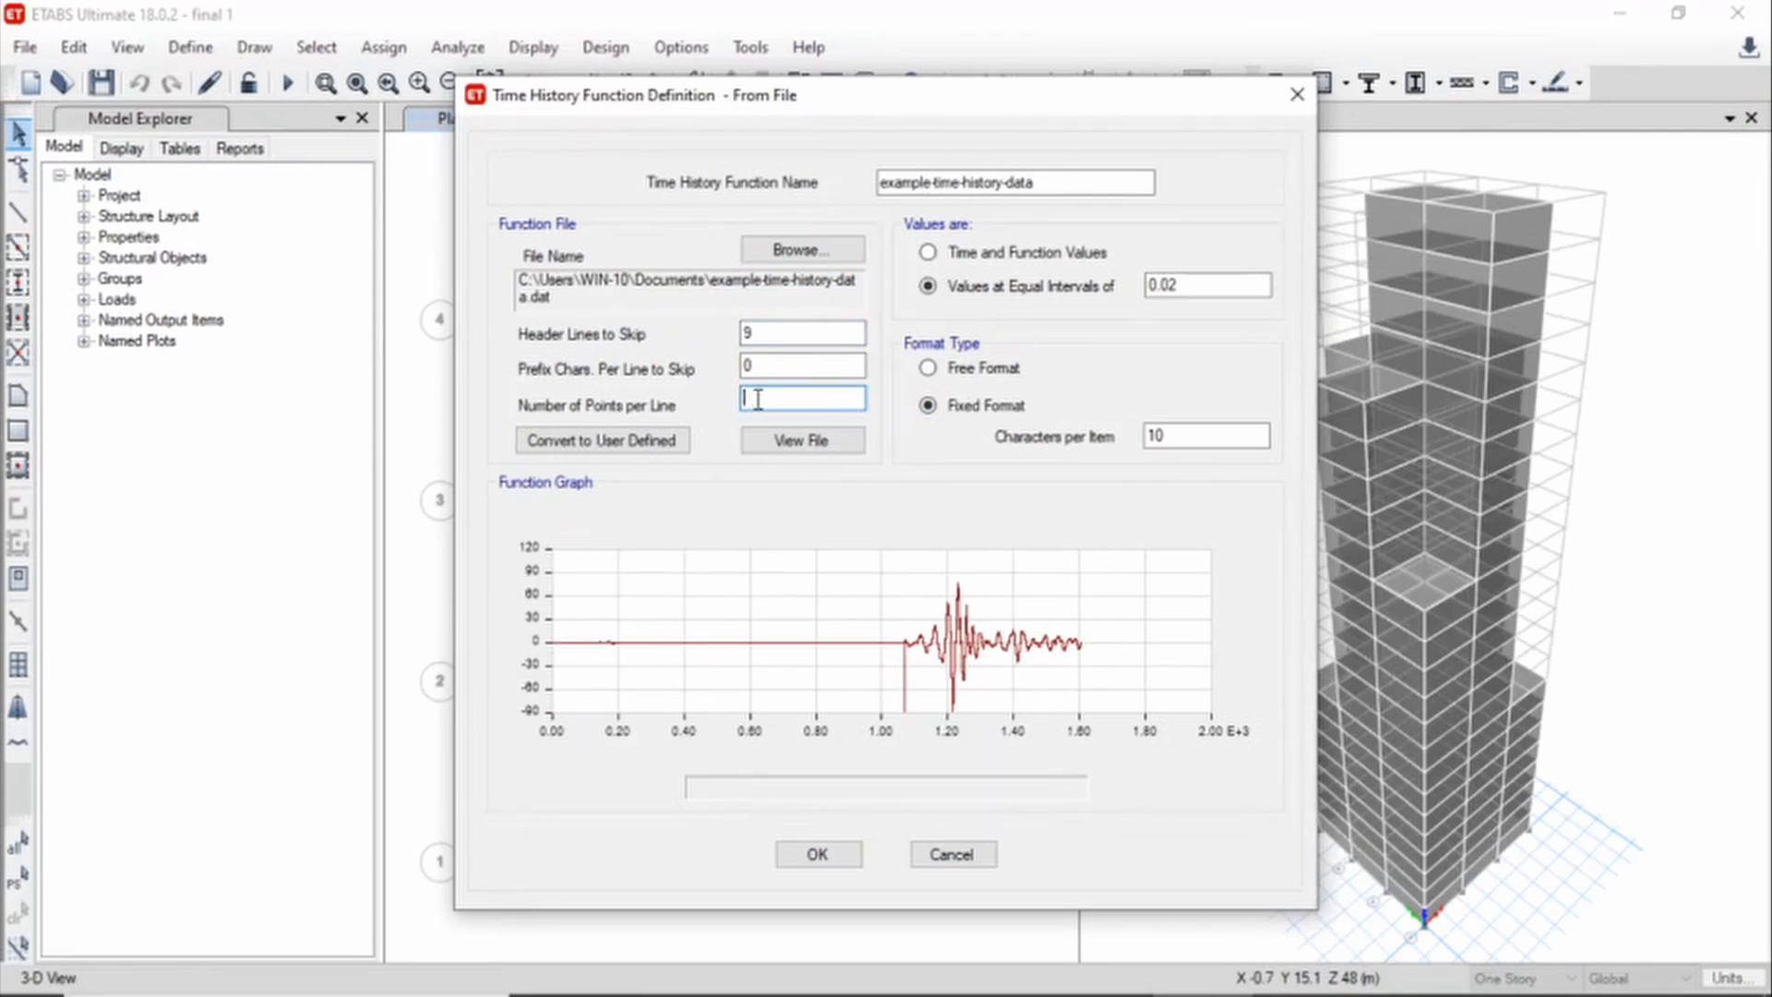
pyautogui.write('1')
pyautogui.click(799, 440)
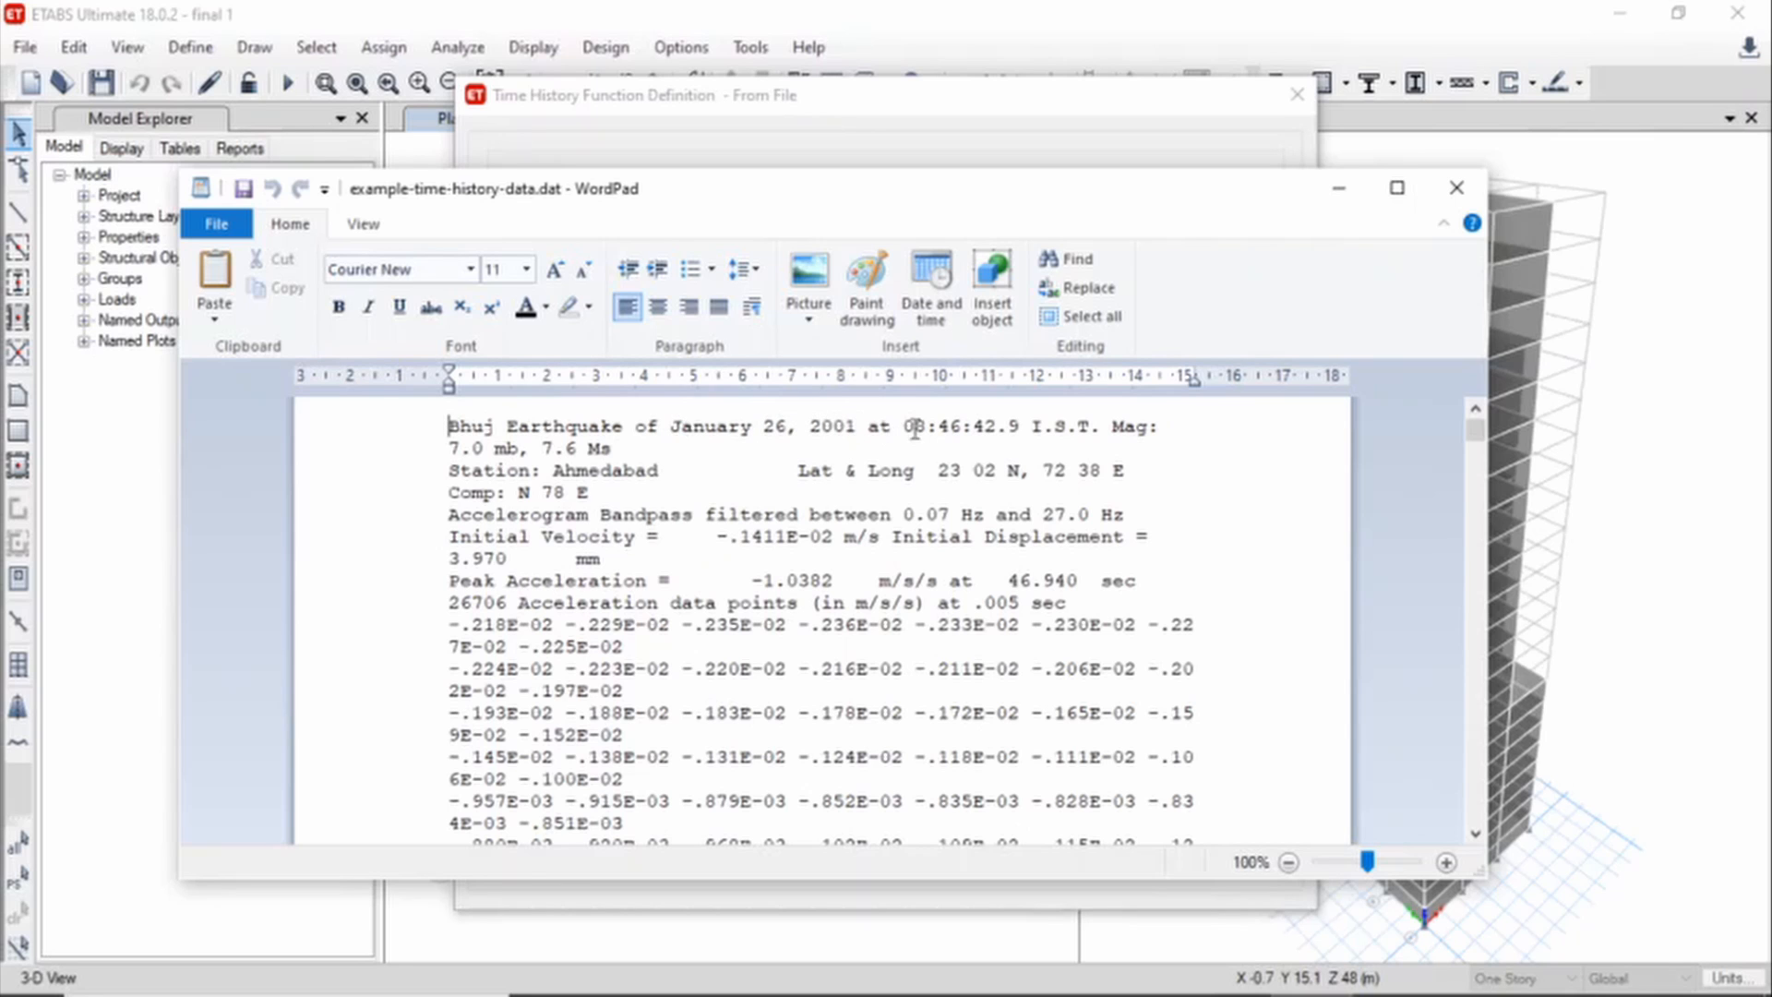
pyautogui.click(1456, 187)
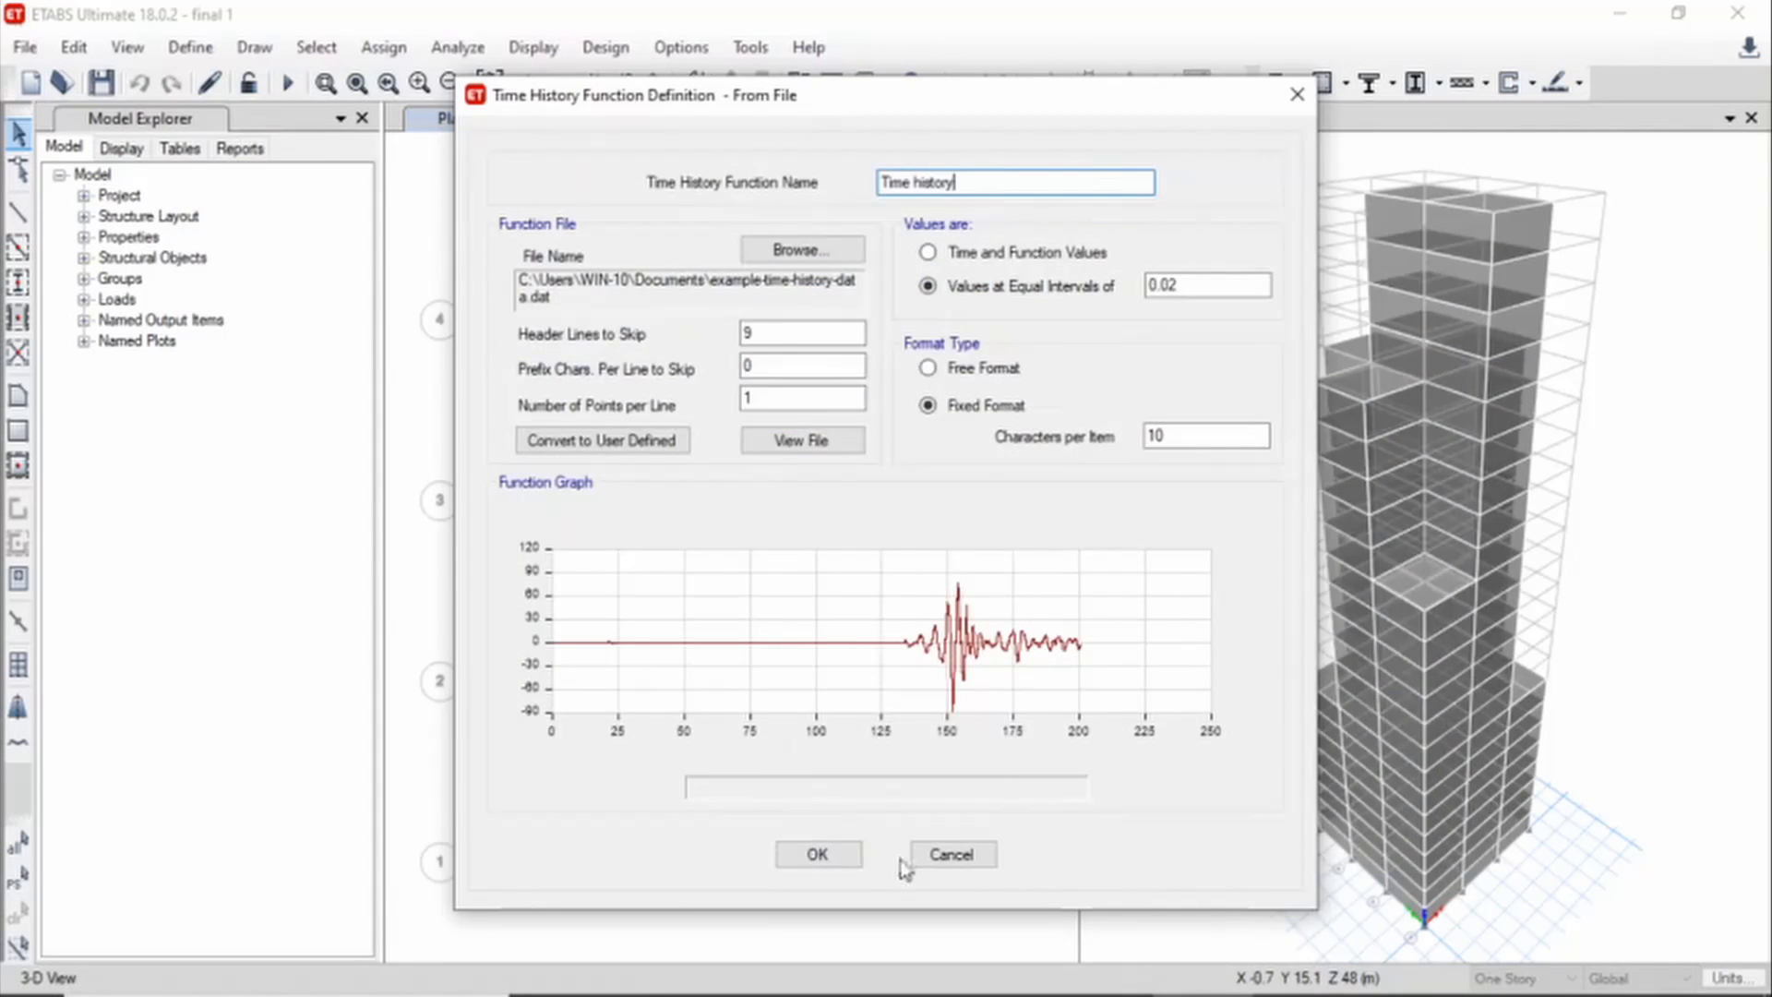
pyautogui.click(816, 856)
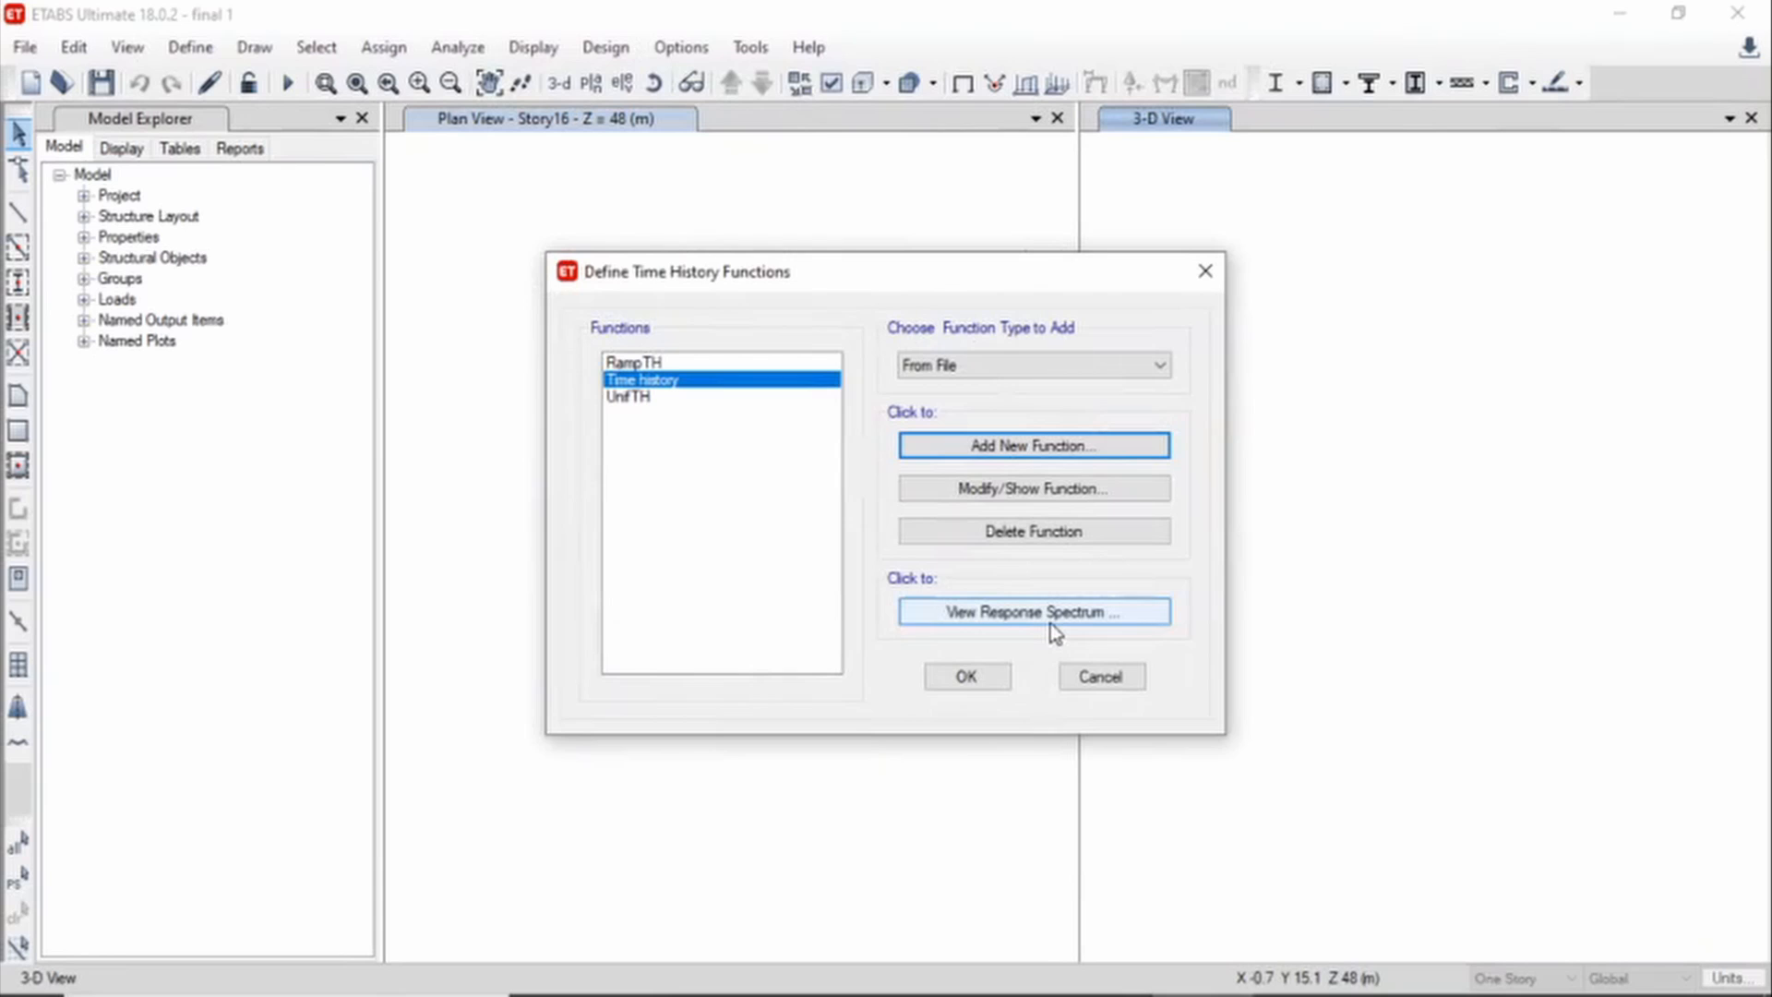
pyautogui.click(960, 679)
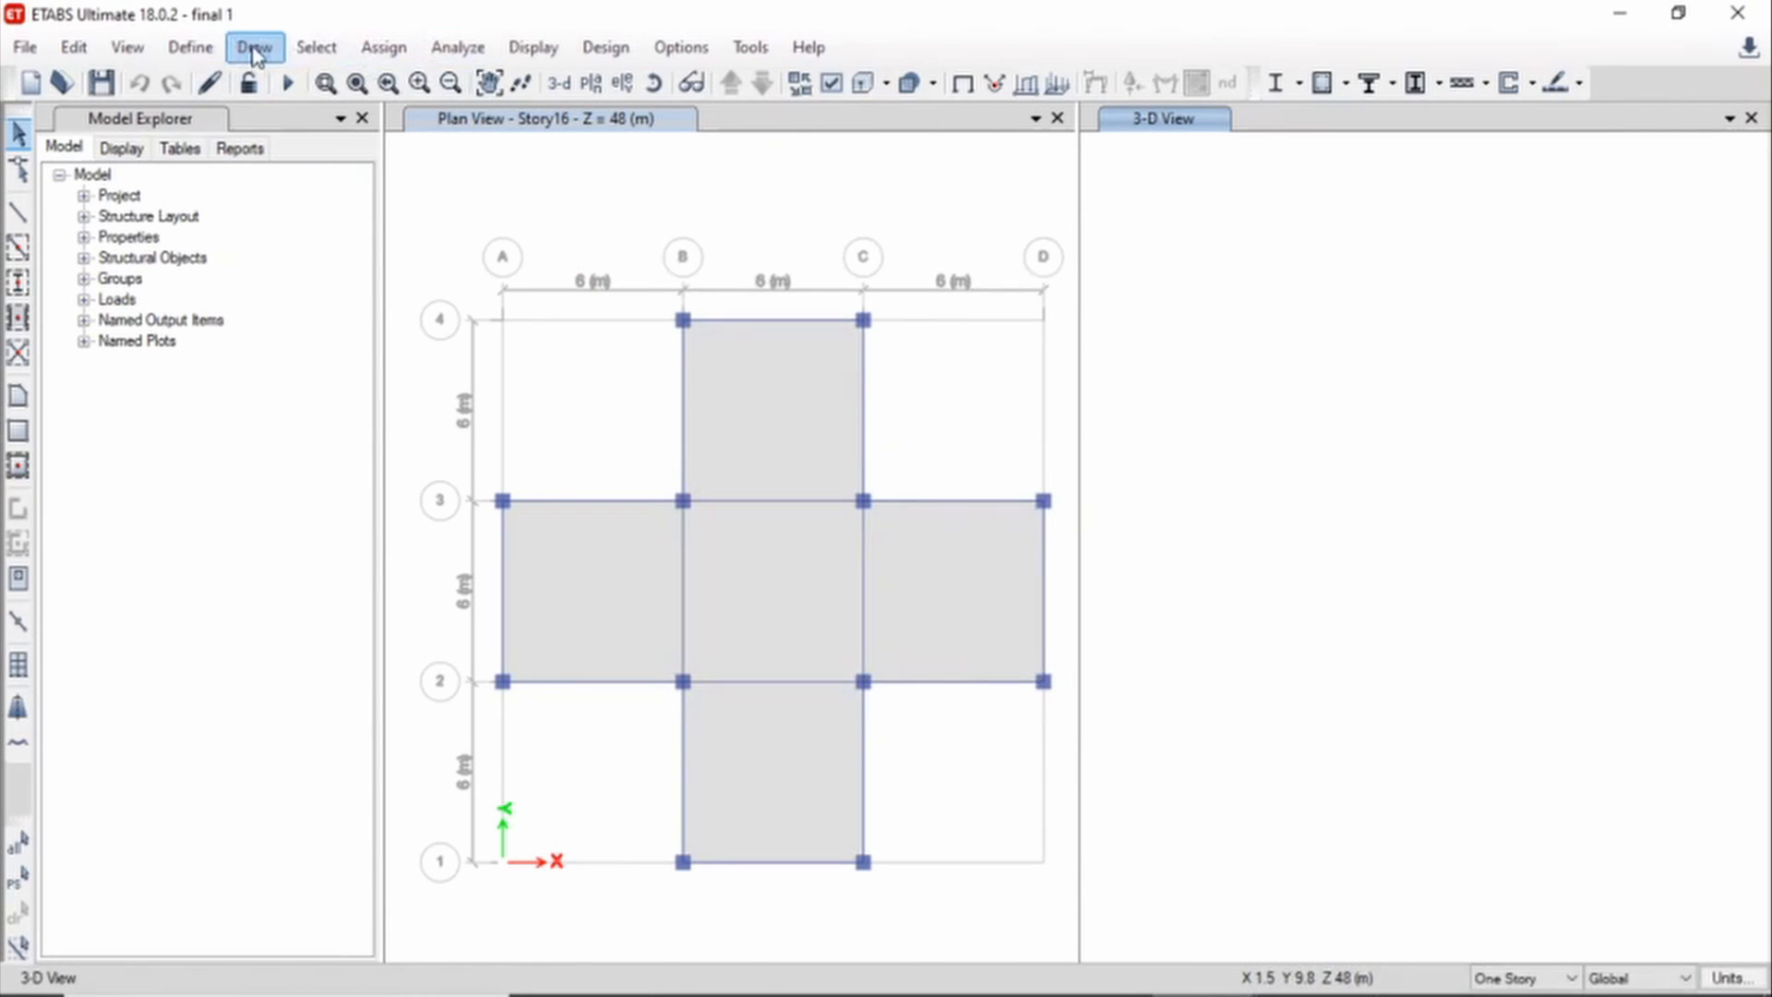
# Add a new load case named Time History and set its type to Time History
pyautogui.click(190, 47)
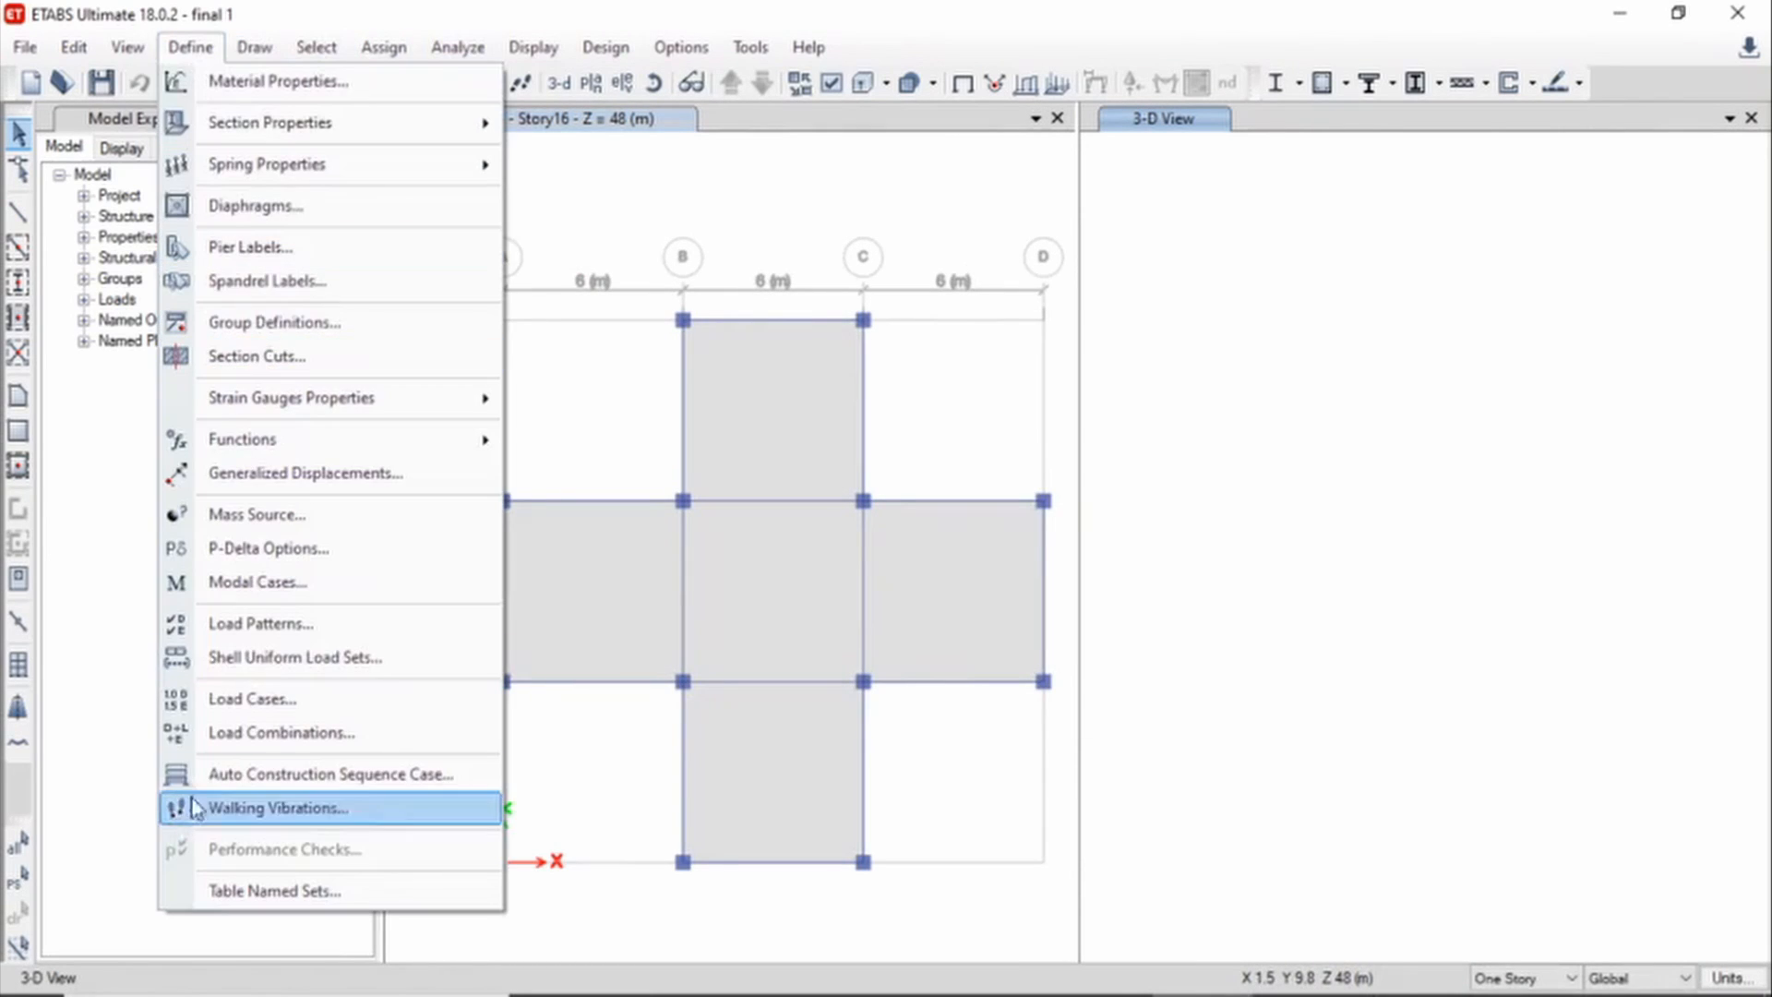
pyautogui.click(242, 696)
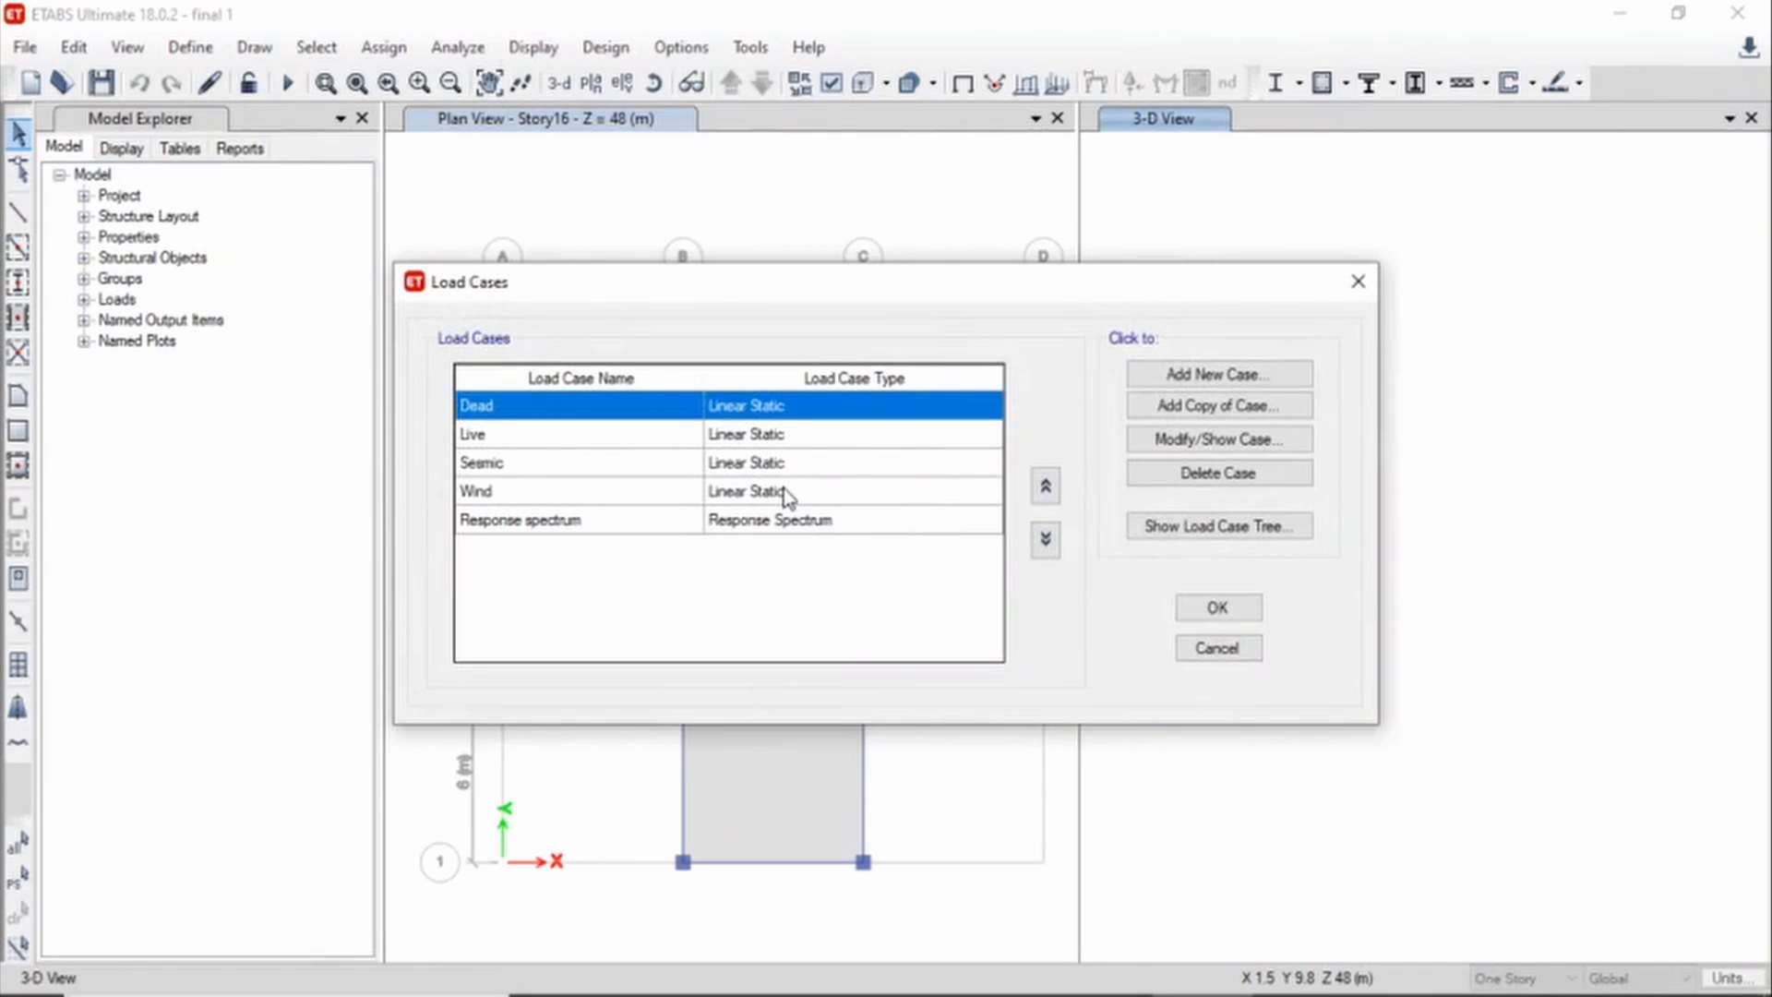
pyautogui.click(1216, 379)
pyautogui.click(978, 177)
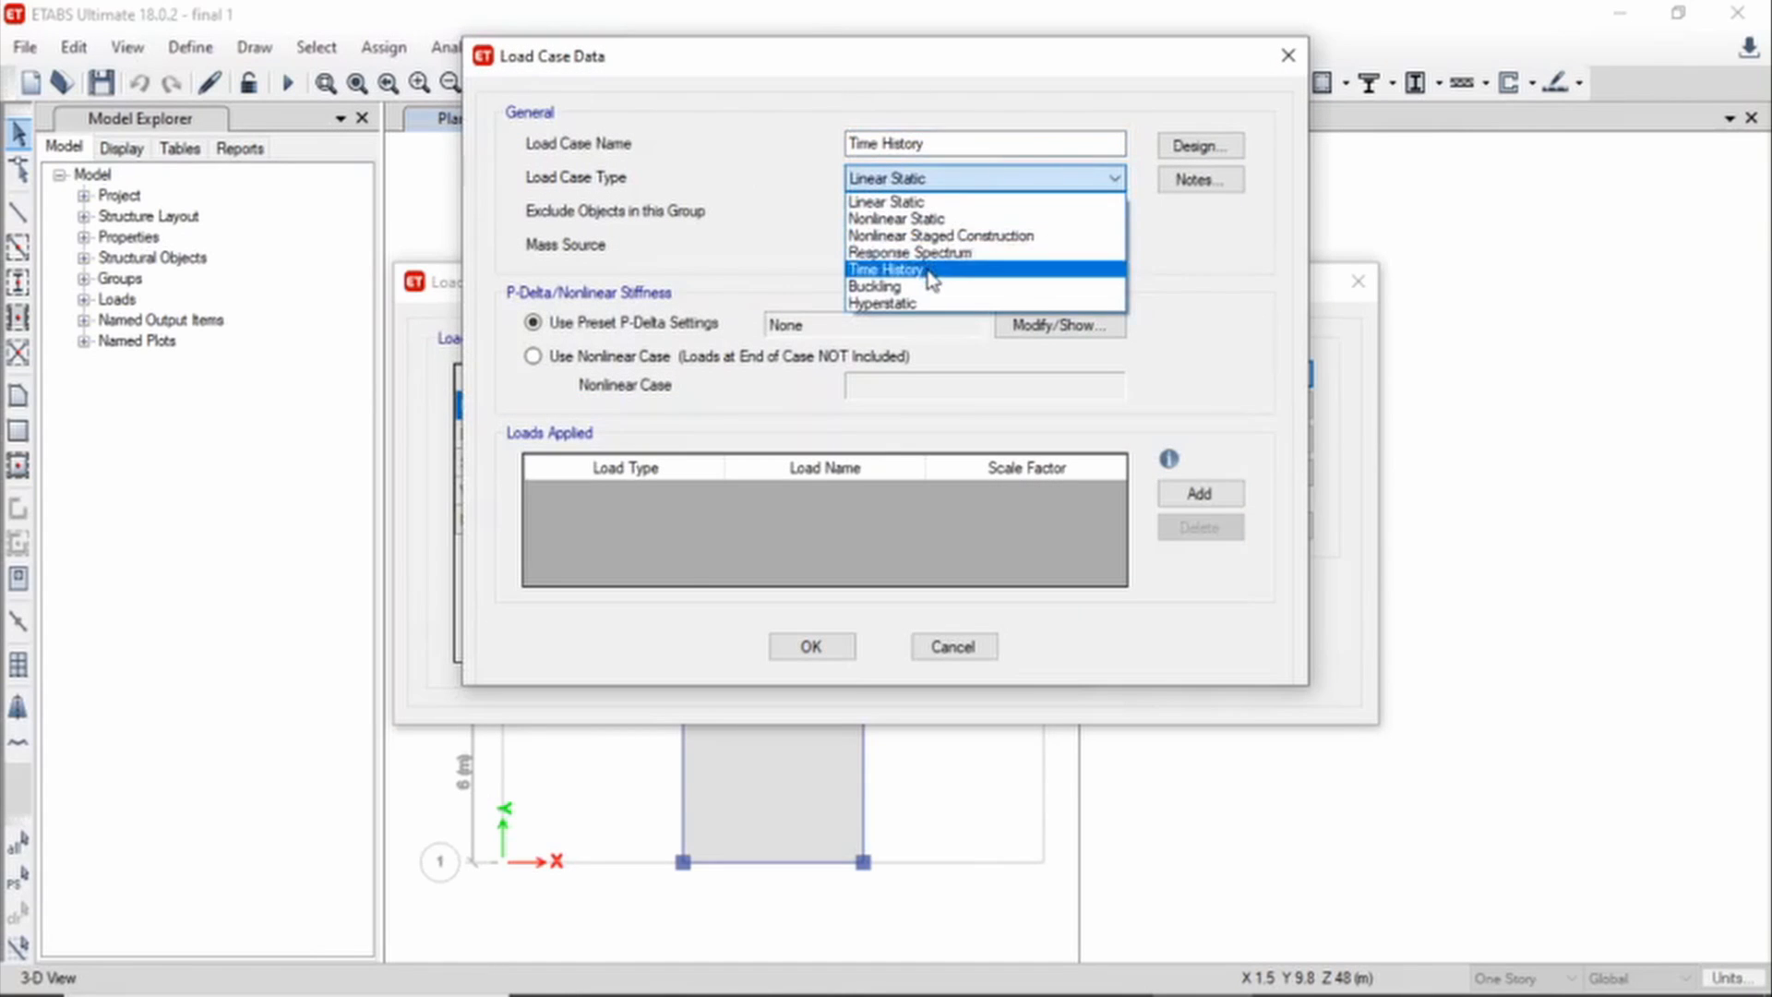
pyautogui.click(929, 270)
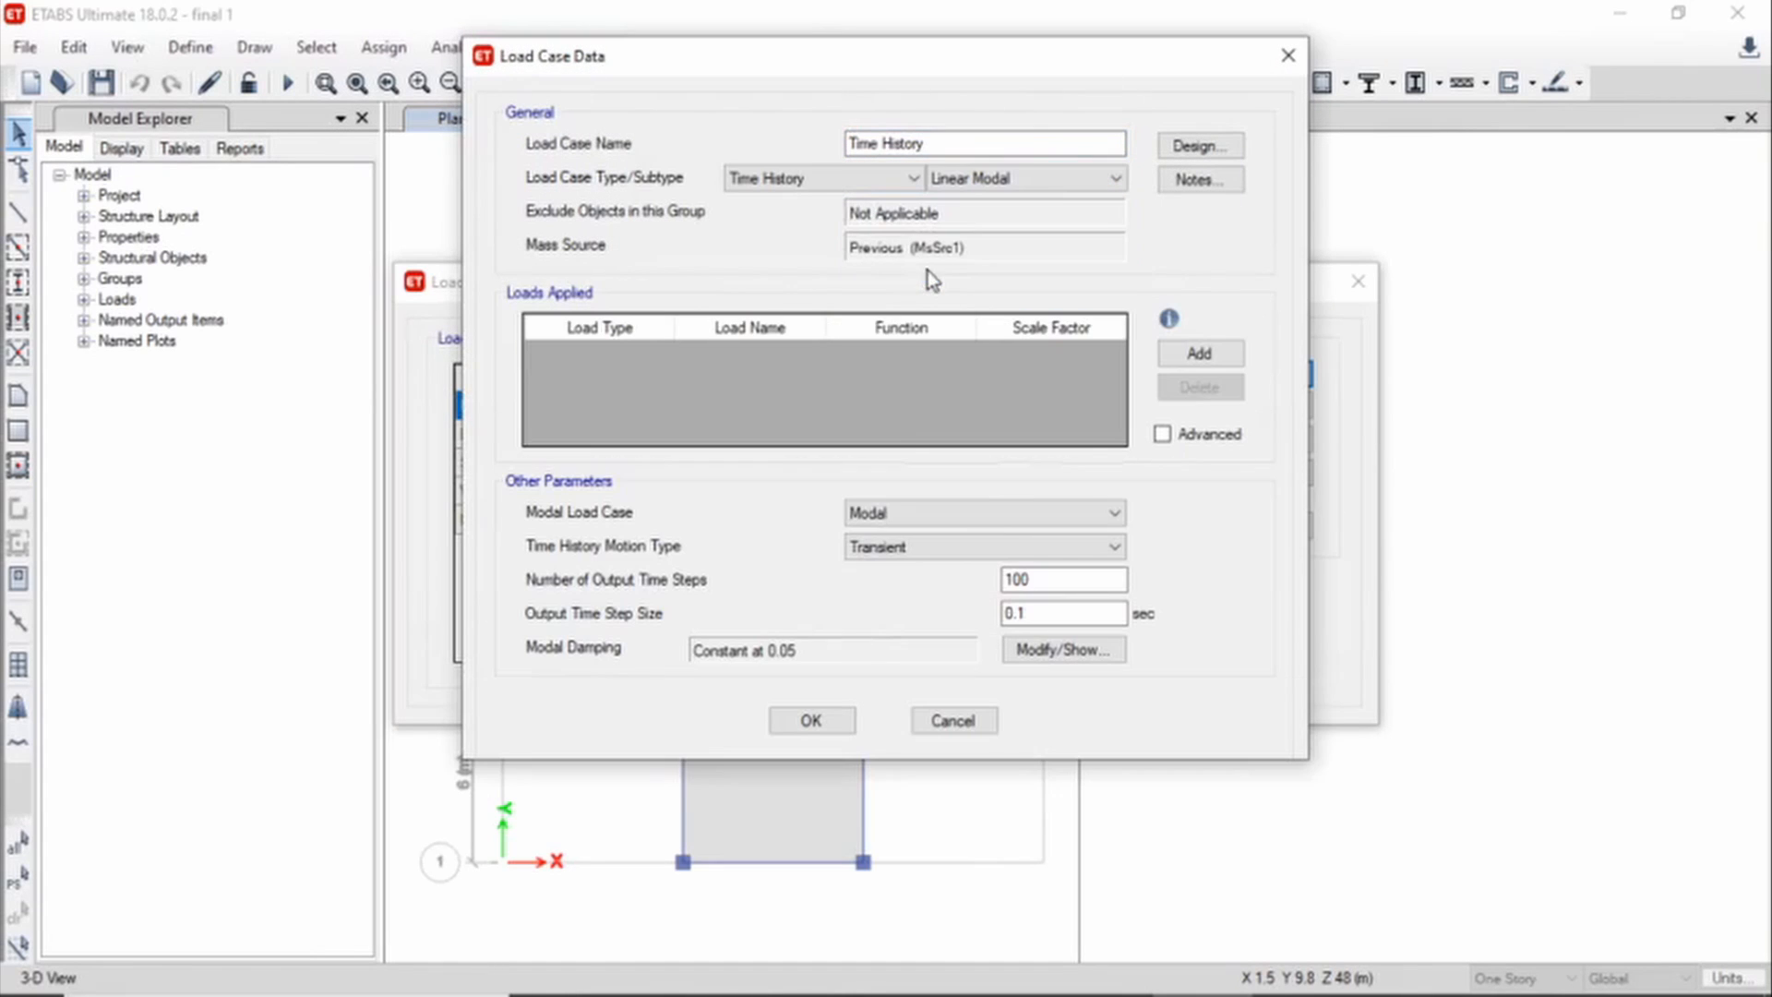
# Add an applied load of type Acceleration in direction U1 that uses the Time history function
pyautogui.click(1199, 353)
pyautogui.click(662, 360)
pyautogui.click(662, 356)
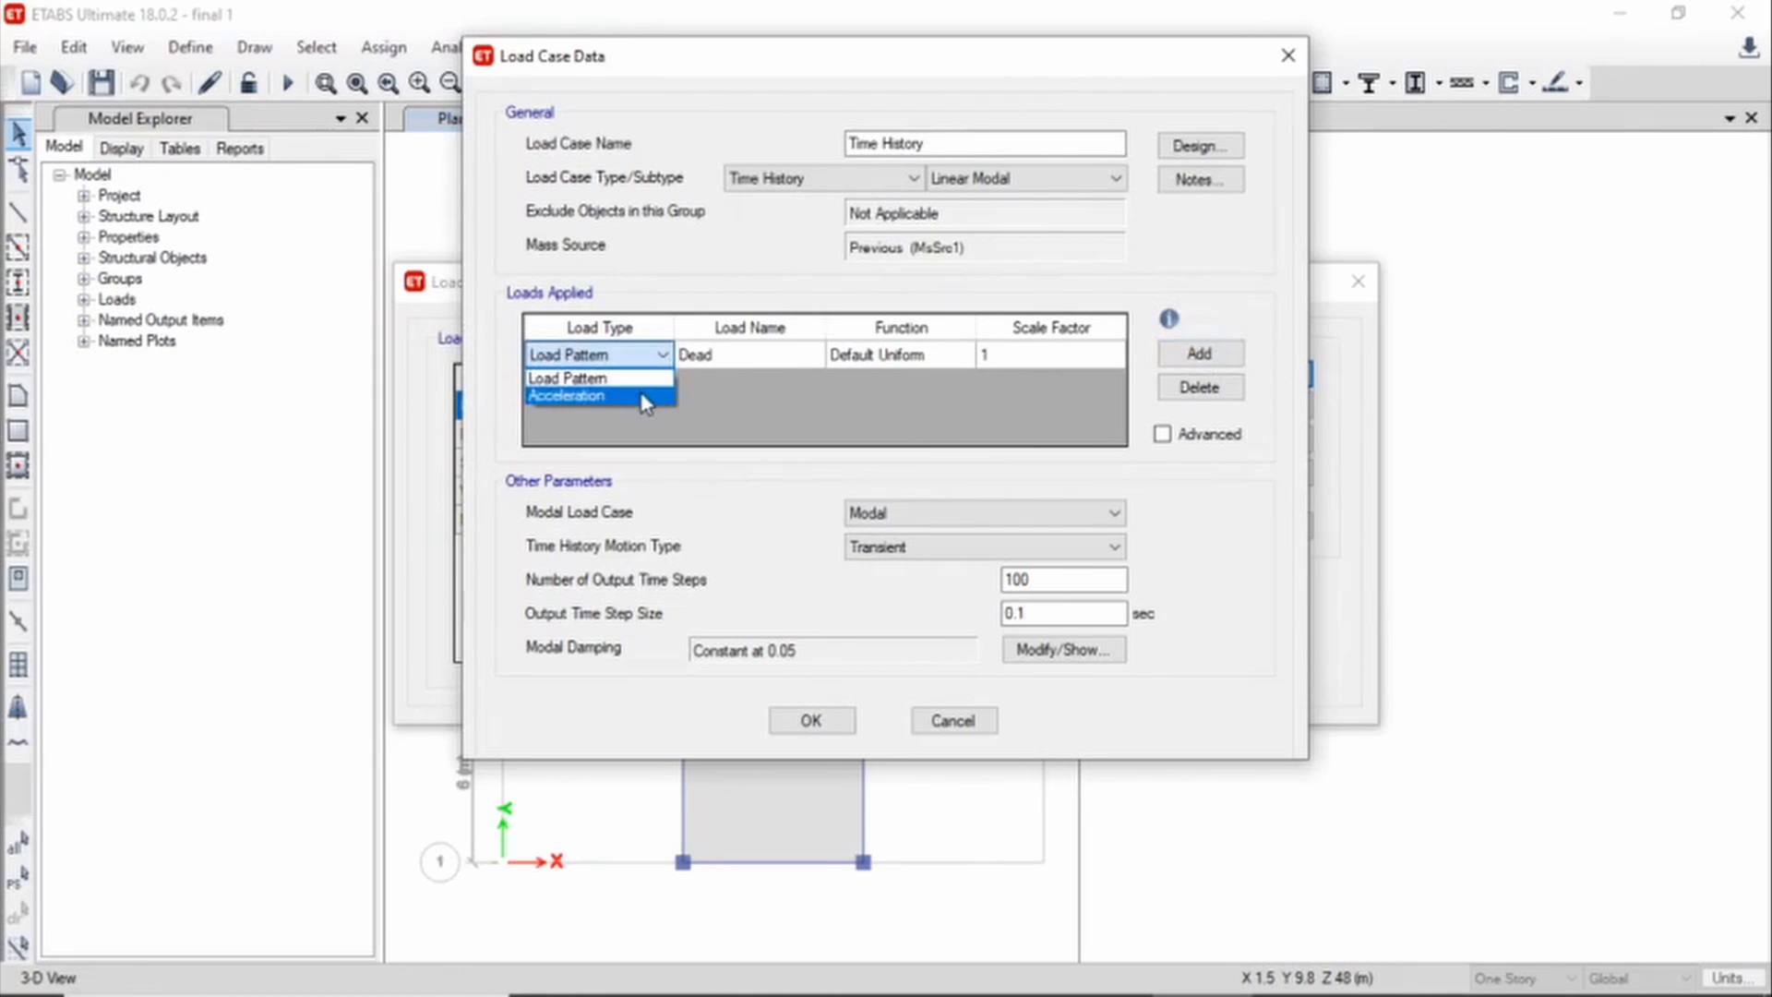
pyautogui.click(642, 396)
pyautogui.click(961, 361)
pyautogui.click(962, 357)
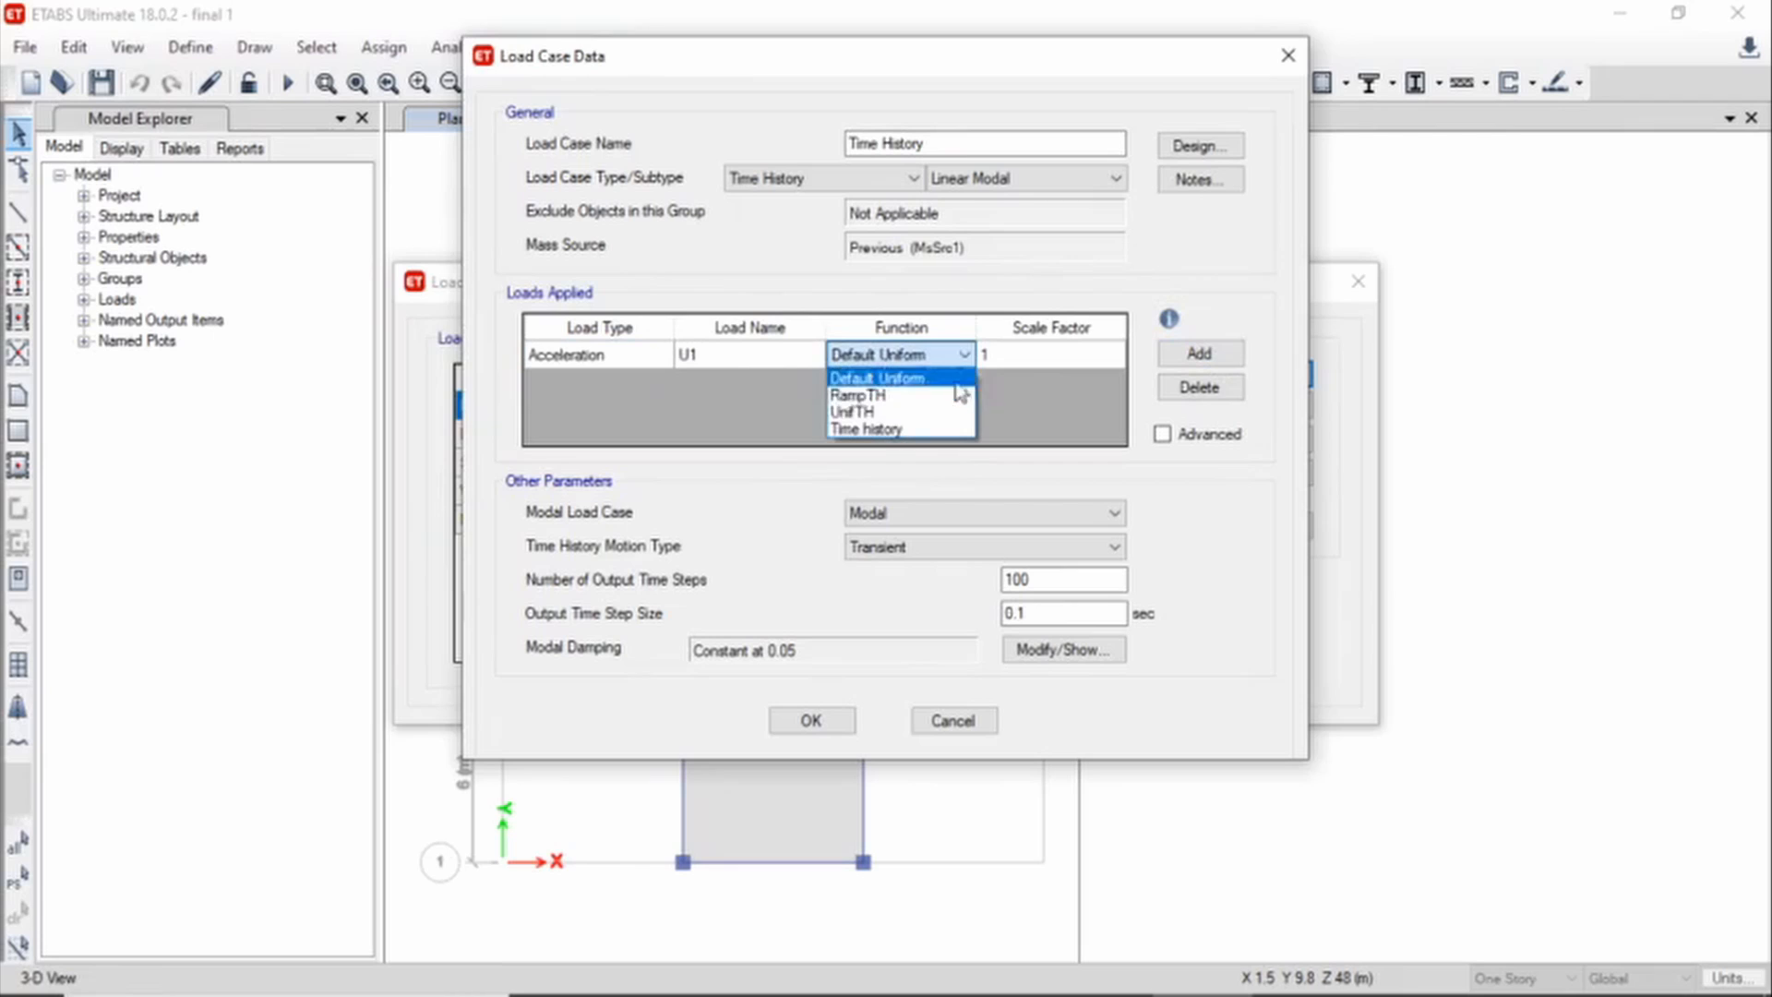
pyautogui.click(950, 428)
# Set the acceleration load's scale factor to 1633.5, then save the Time History load case and the load case list
pyautogui.click(1061, 358)
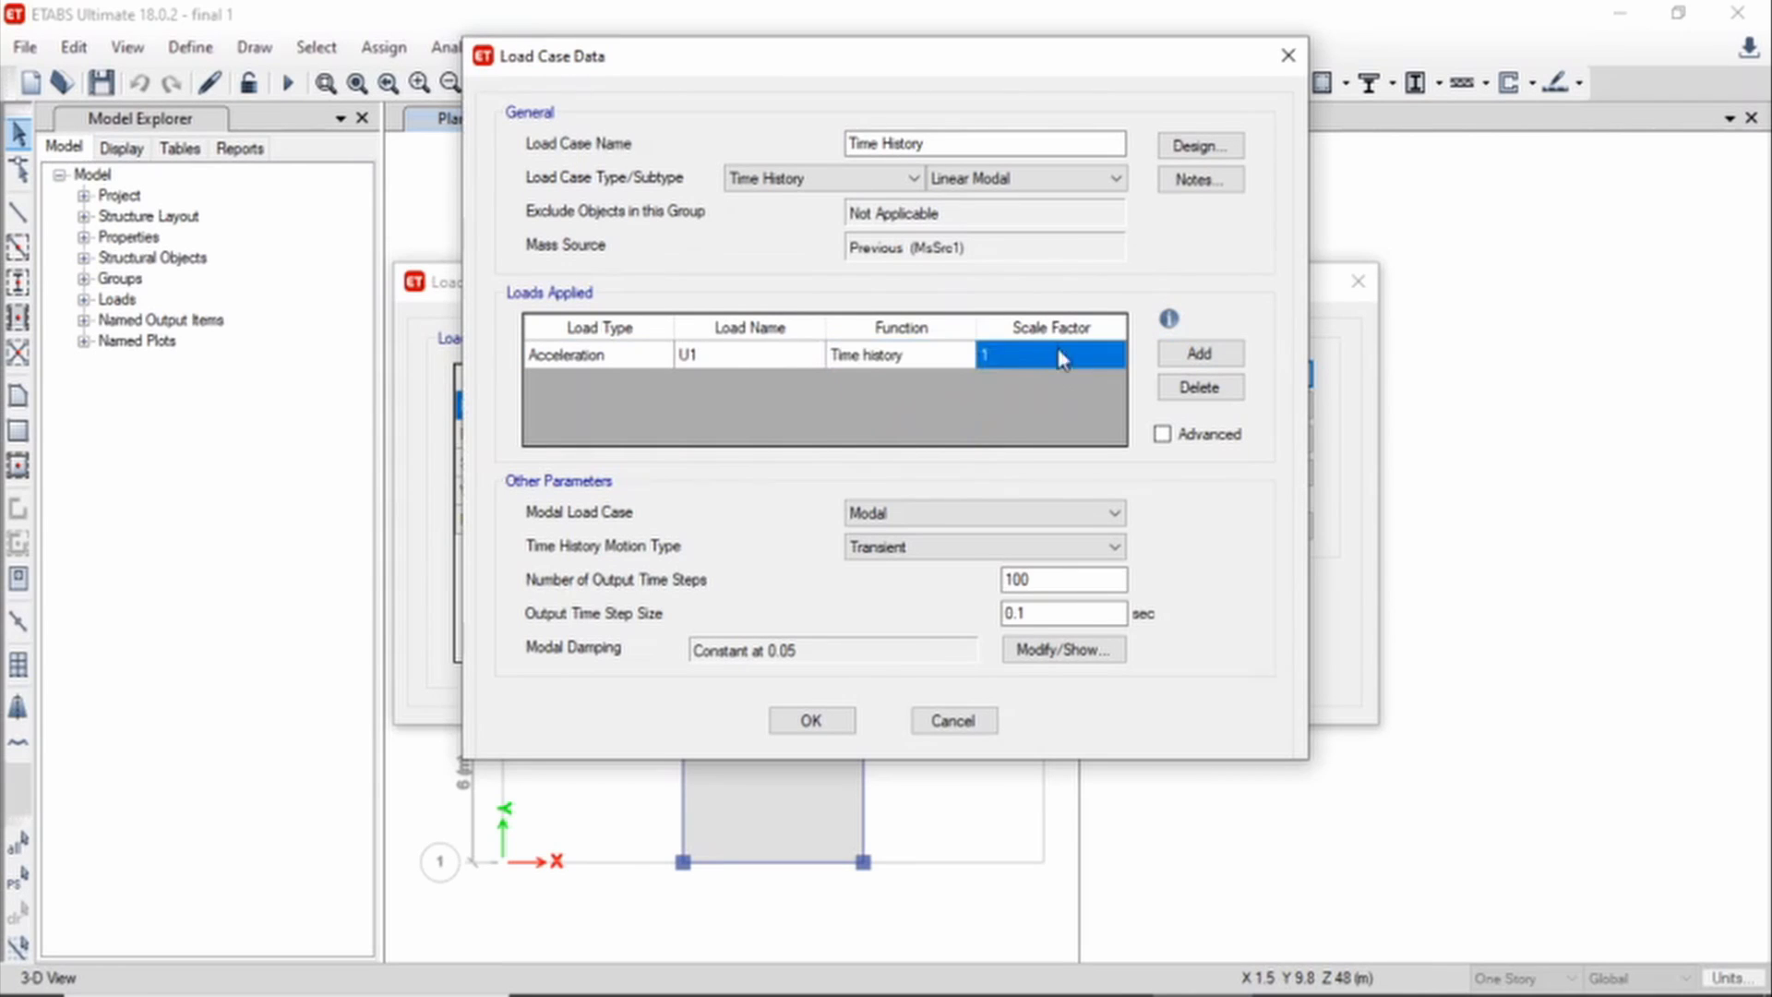
pyautogui.click(1043, 351)
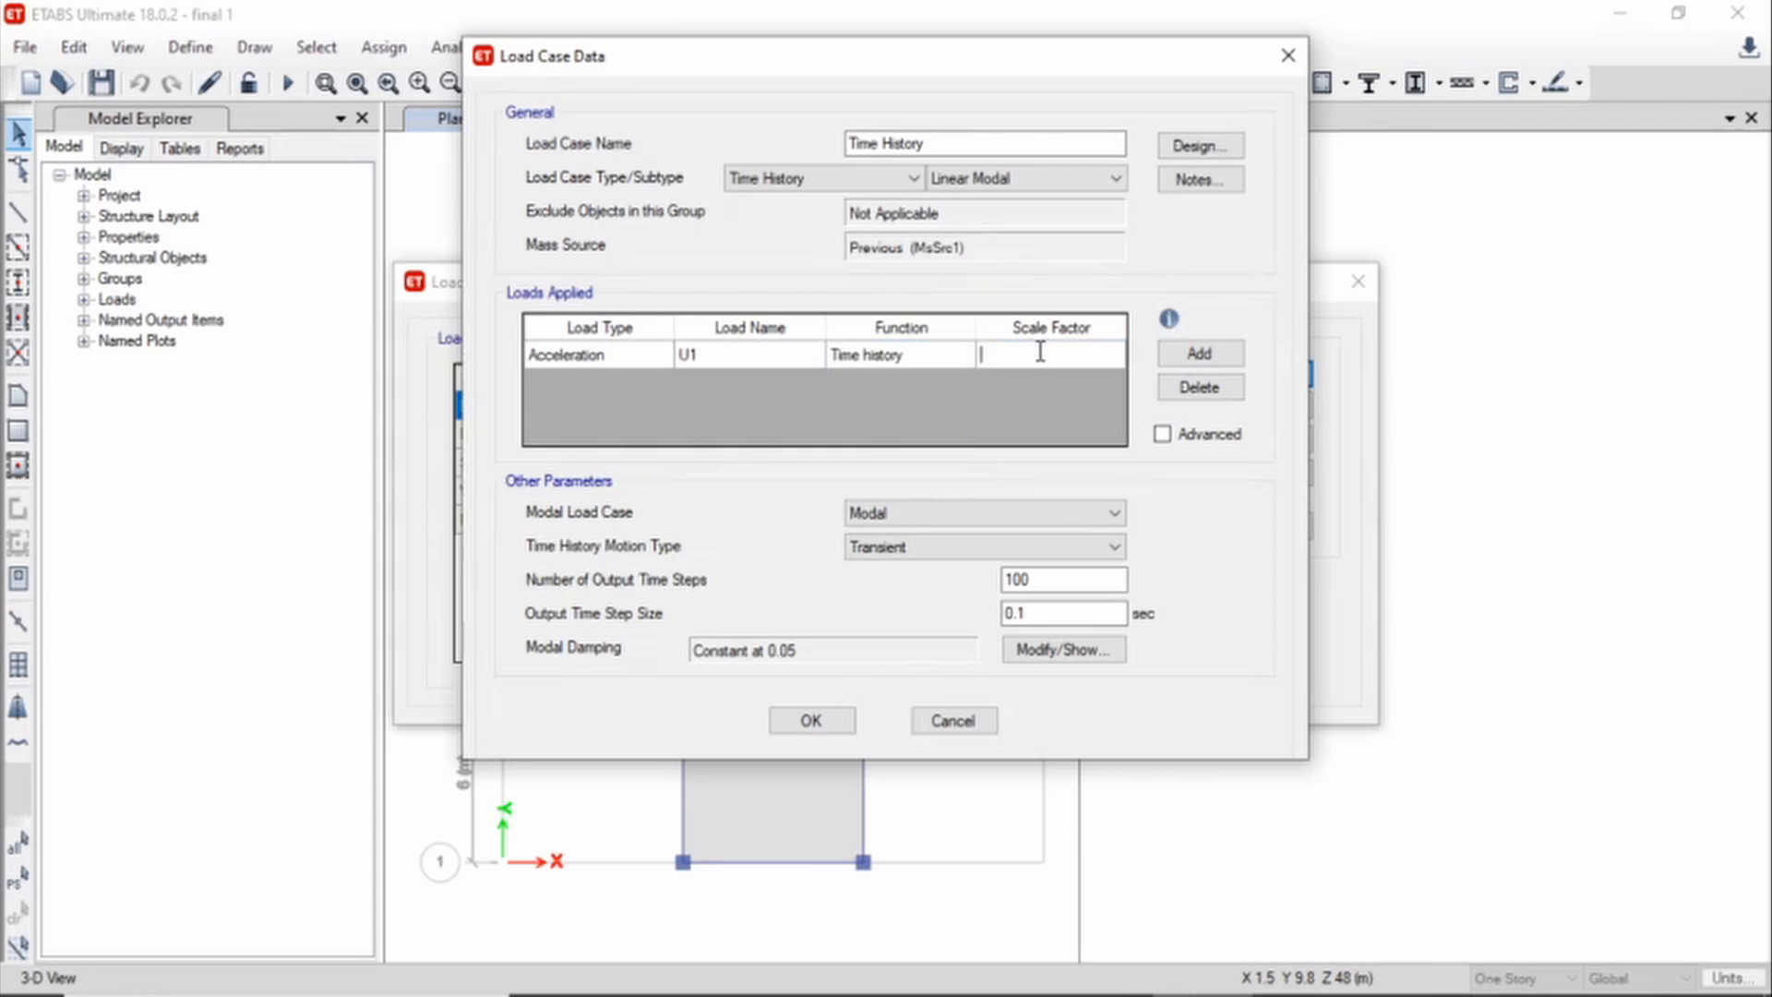
pyautogui.write('1633.5')
pyautogui.click(821, 719)
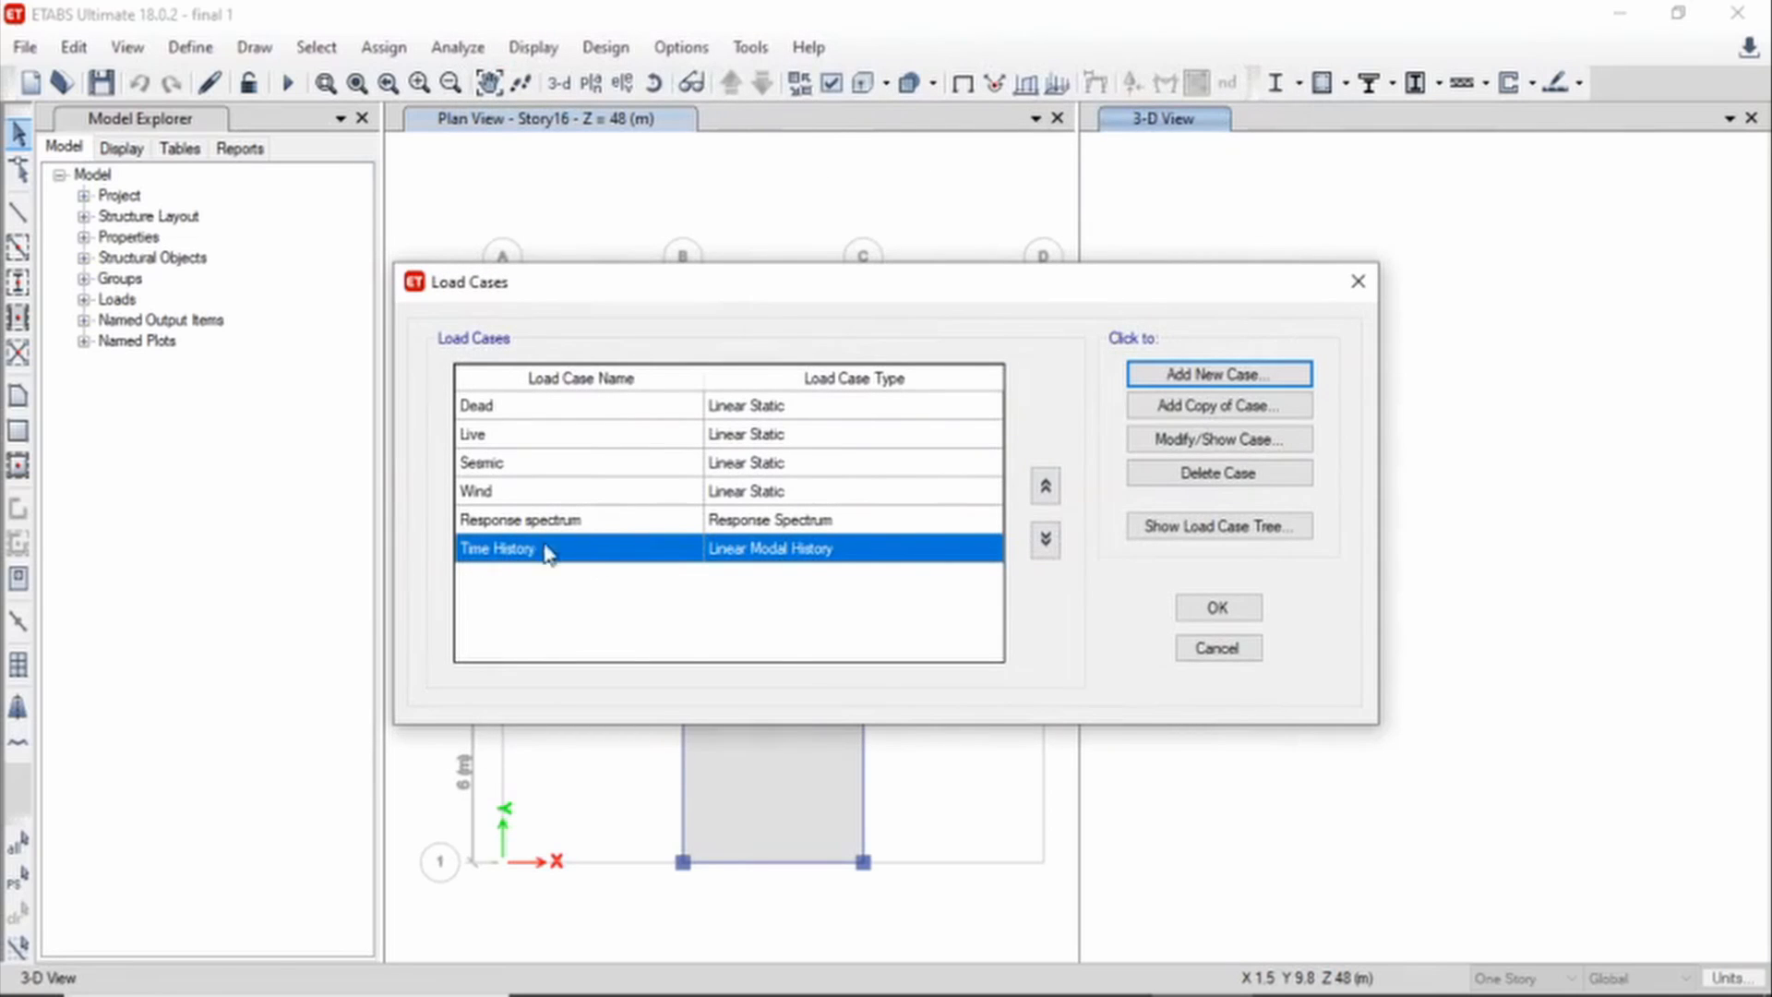
pyautogui.click(1218, 609)
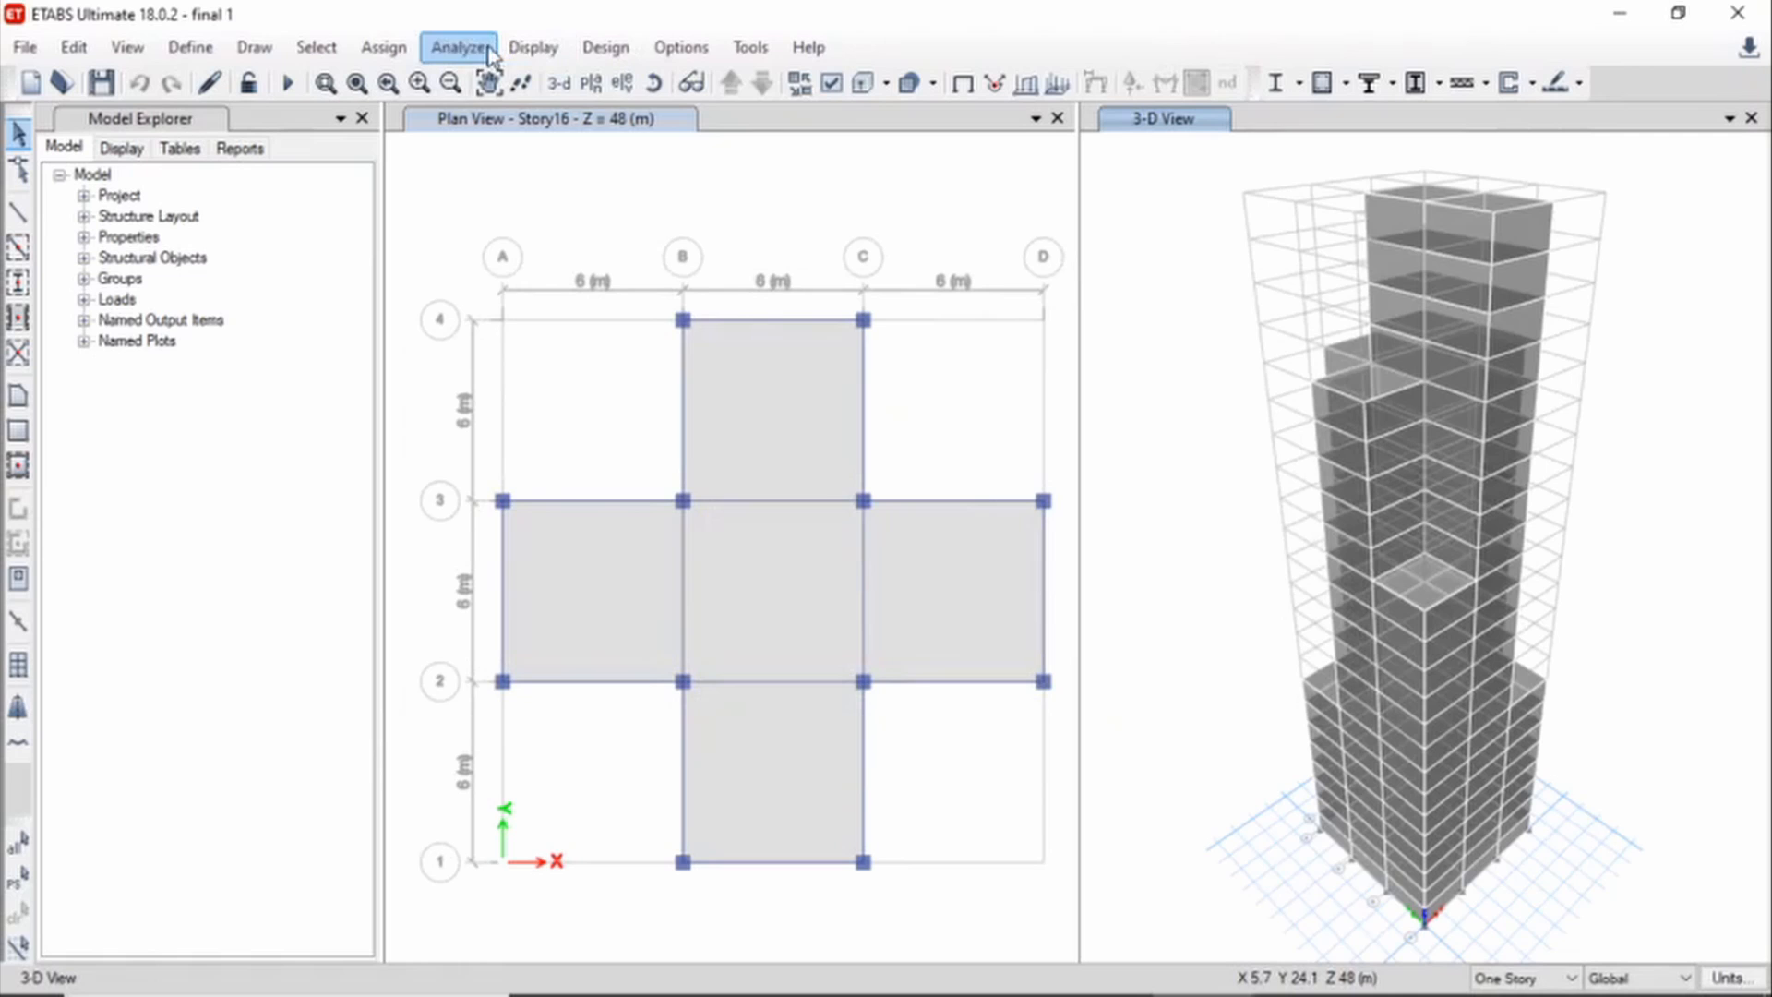
# Set the Response spectrum load case to Do Not Run and run the analysis for the remaining active cases
pyautogui.click(489, 54)
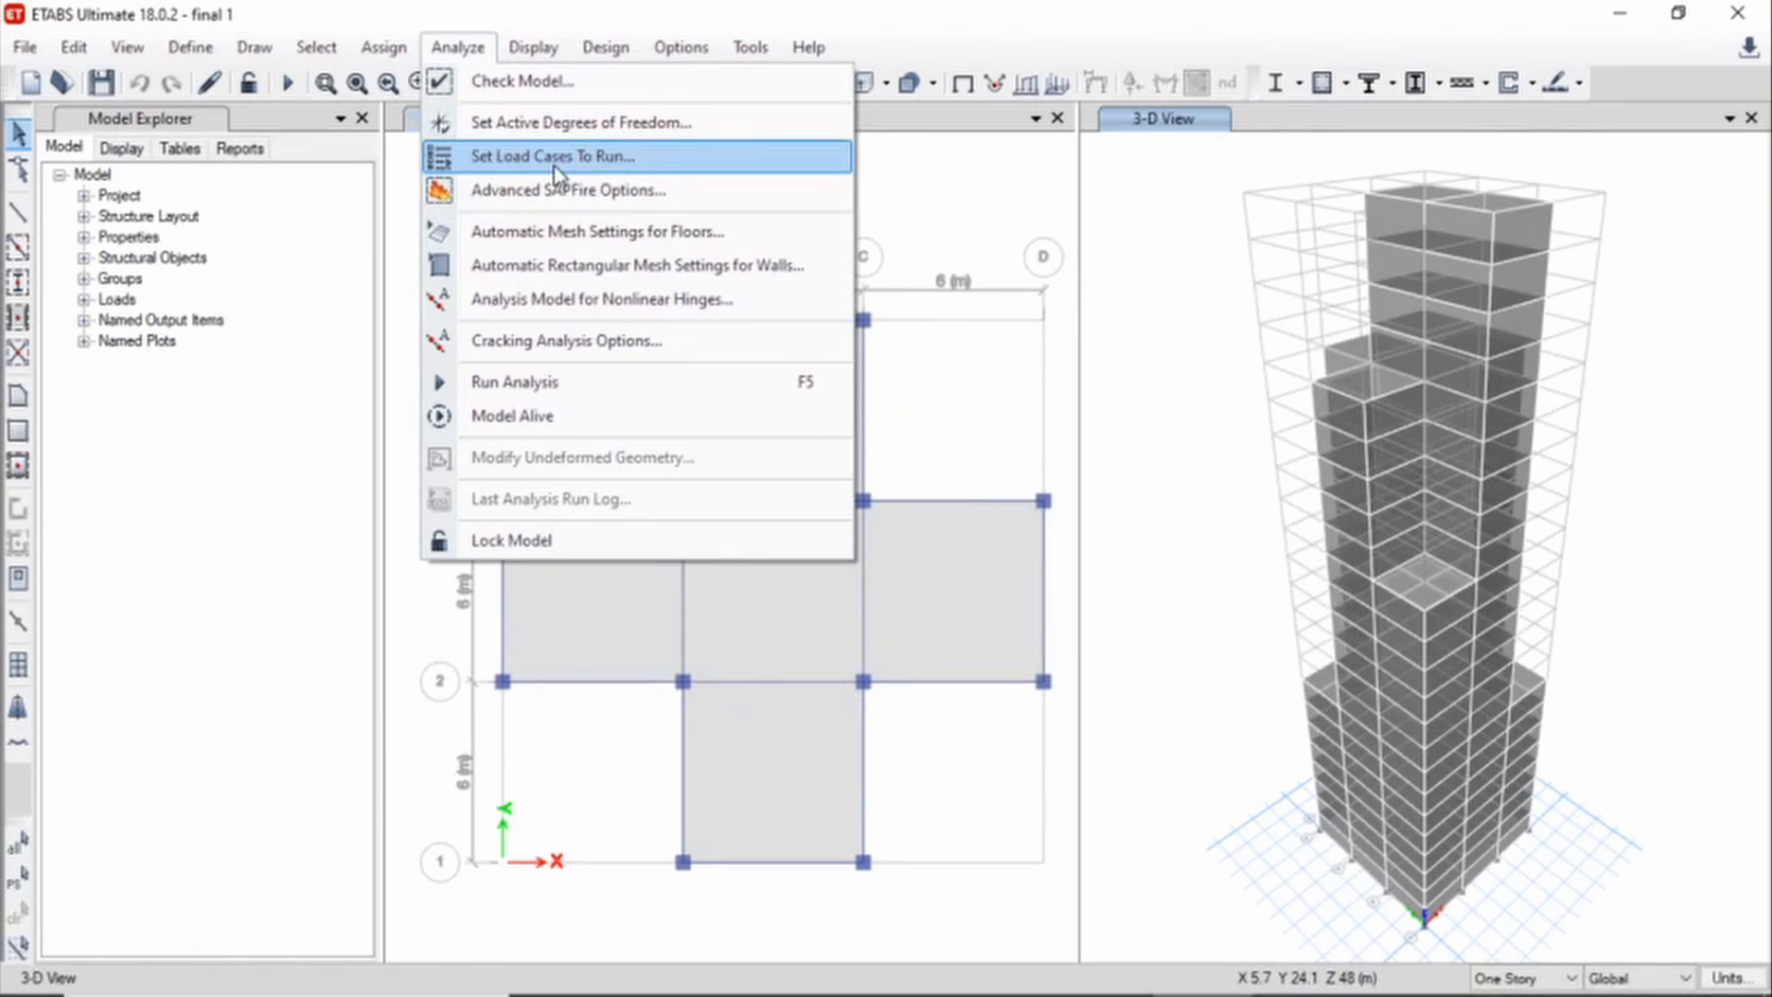
pyautogui.click(556, 164)
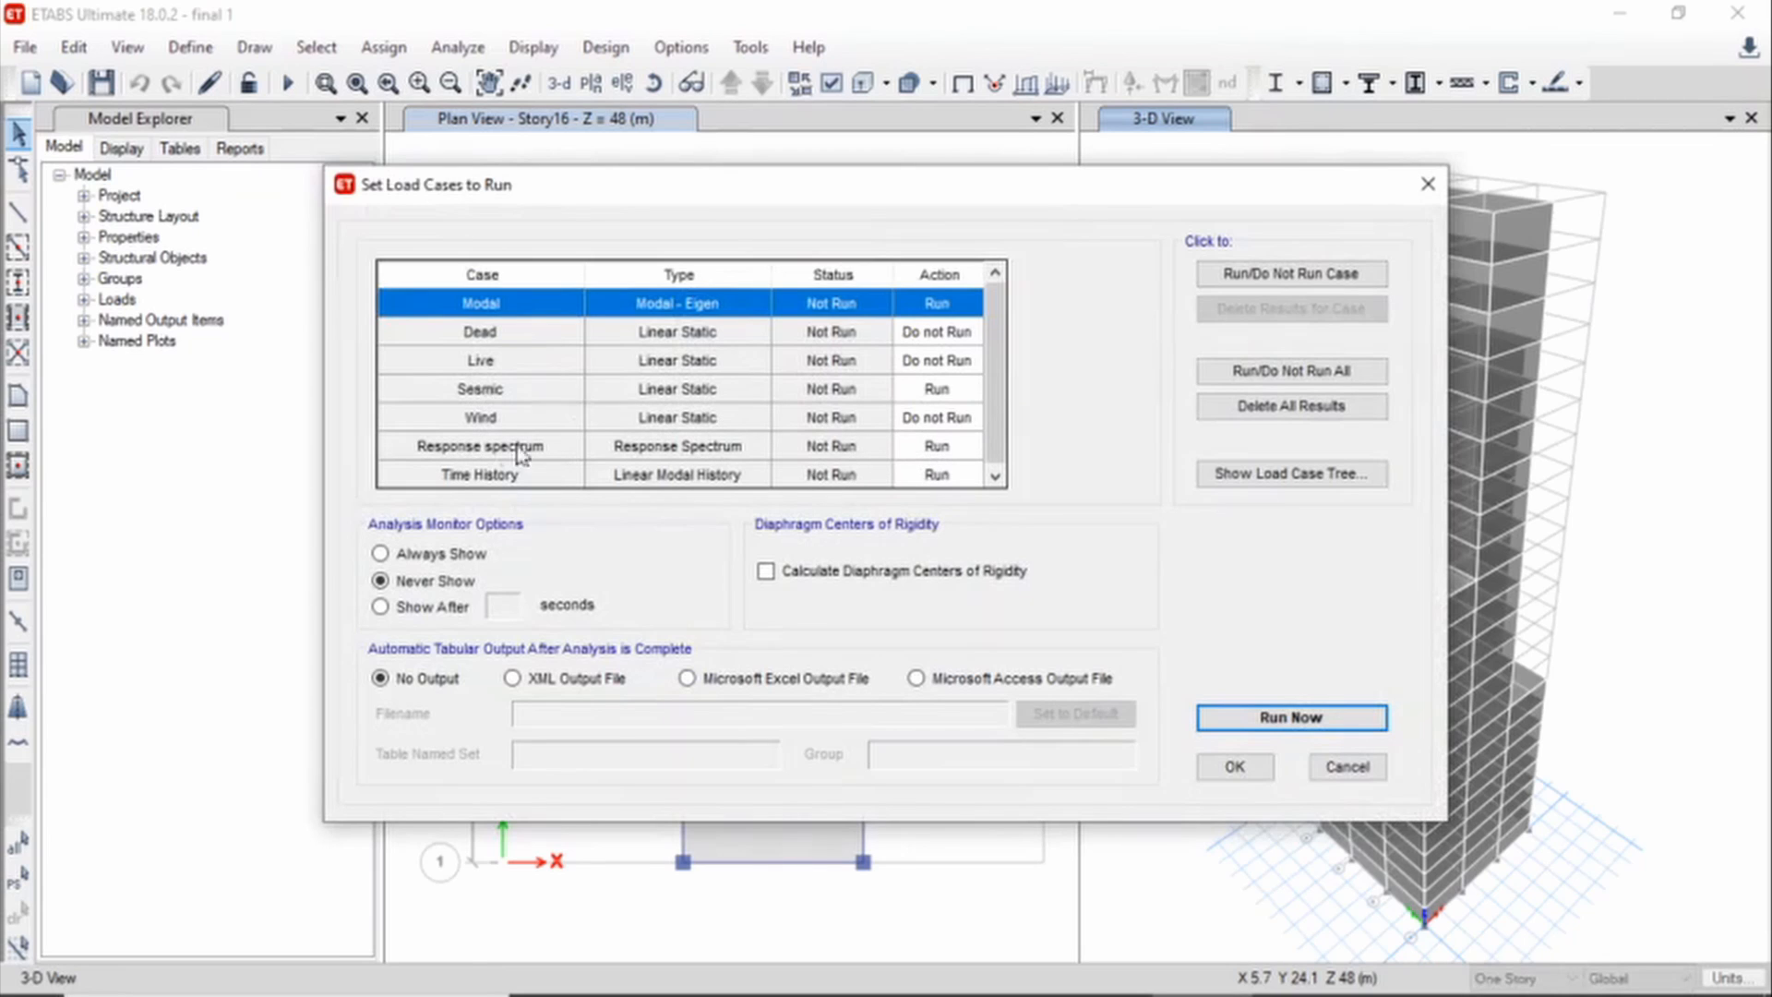
pyautogui.click(874, 446)
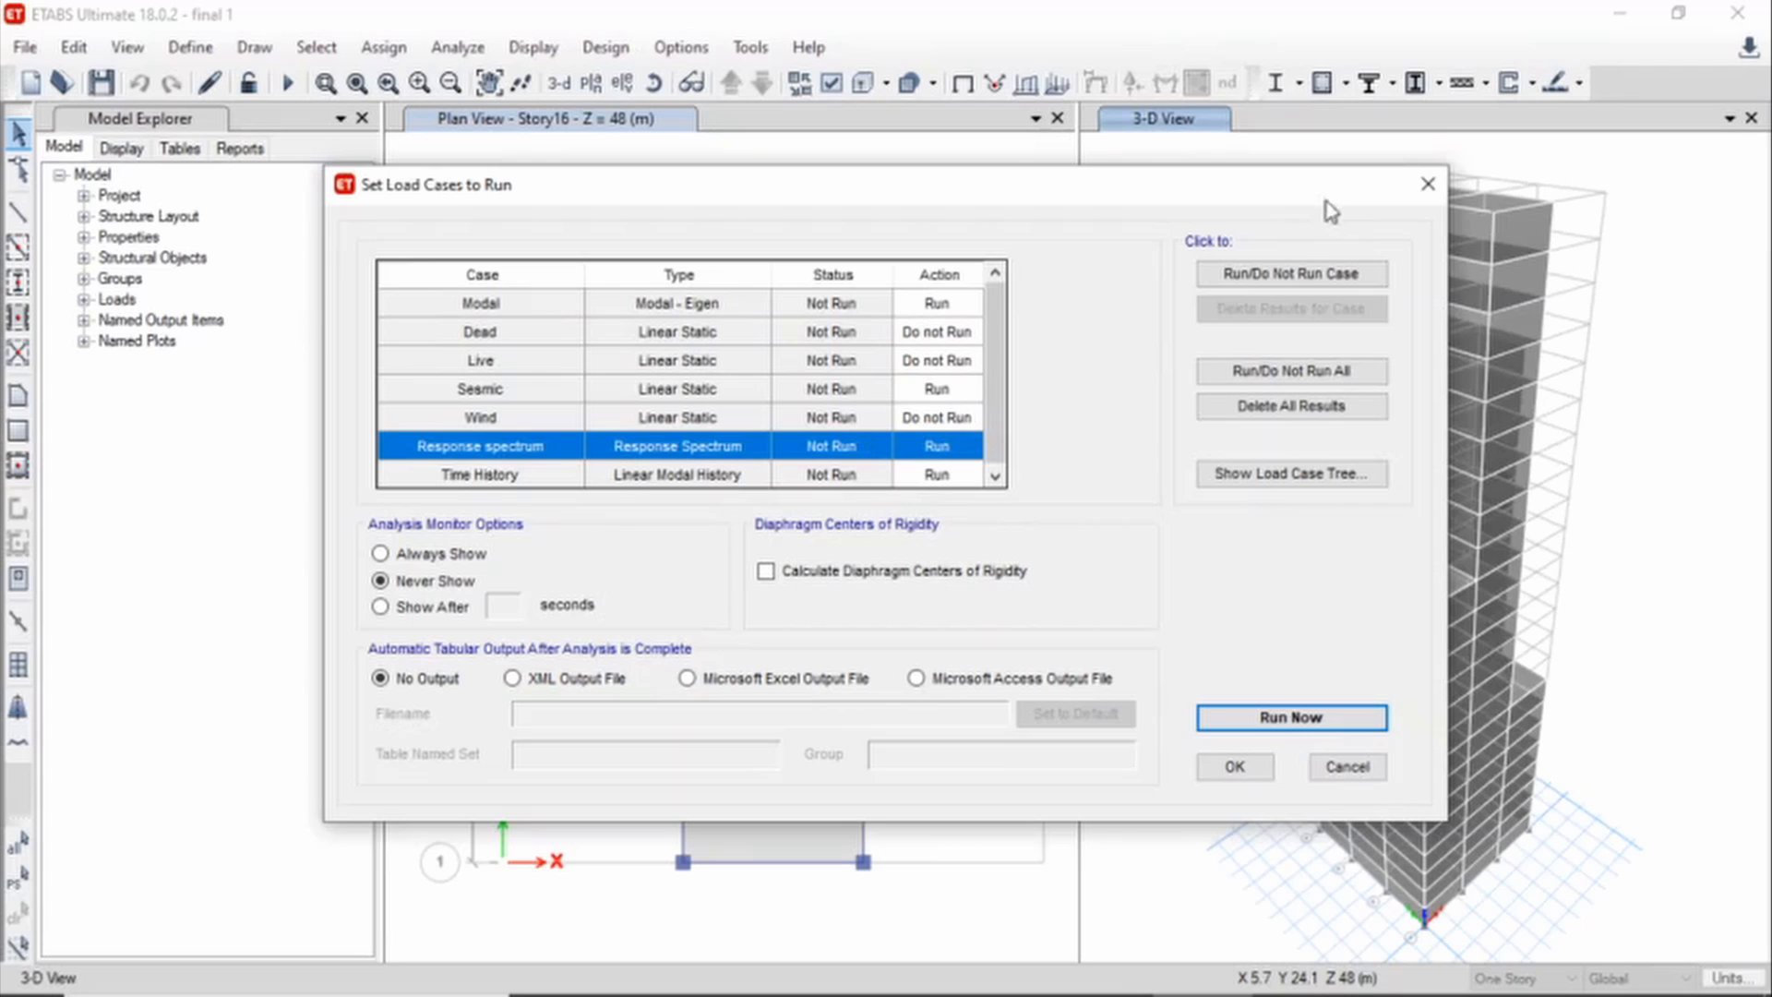
pyautogui.click(1298, 275)
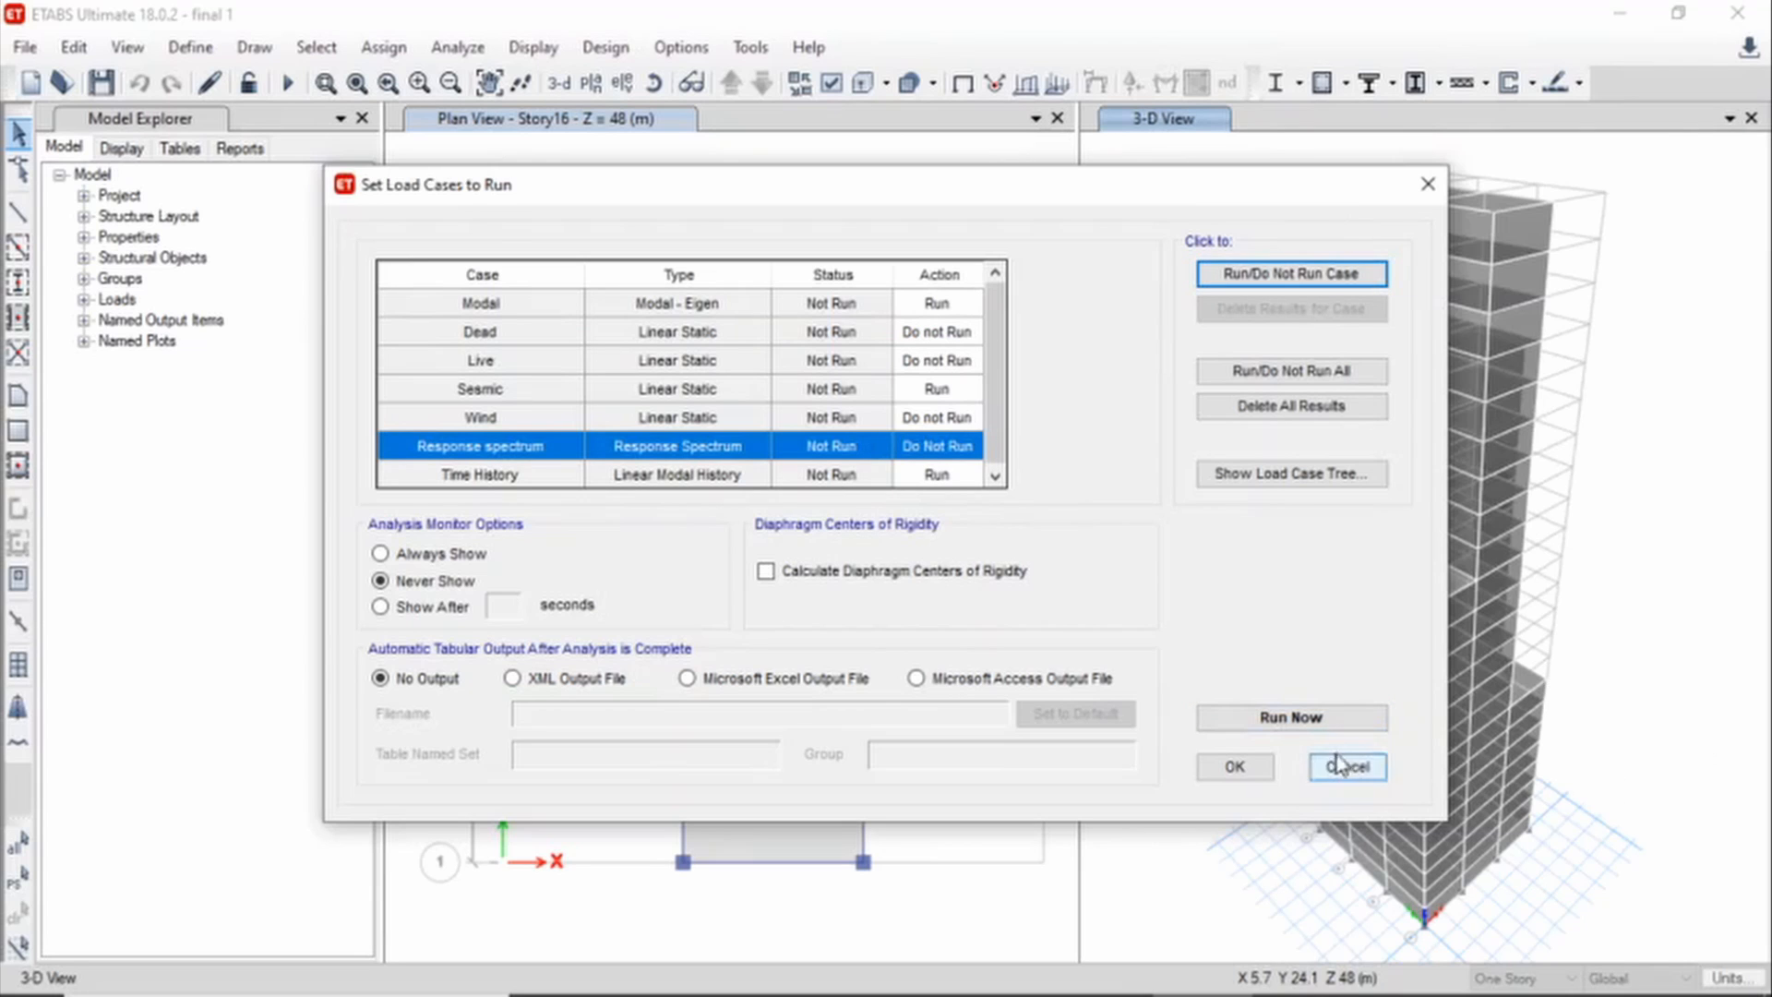
pyautogui.click(1325, 725)
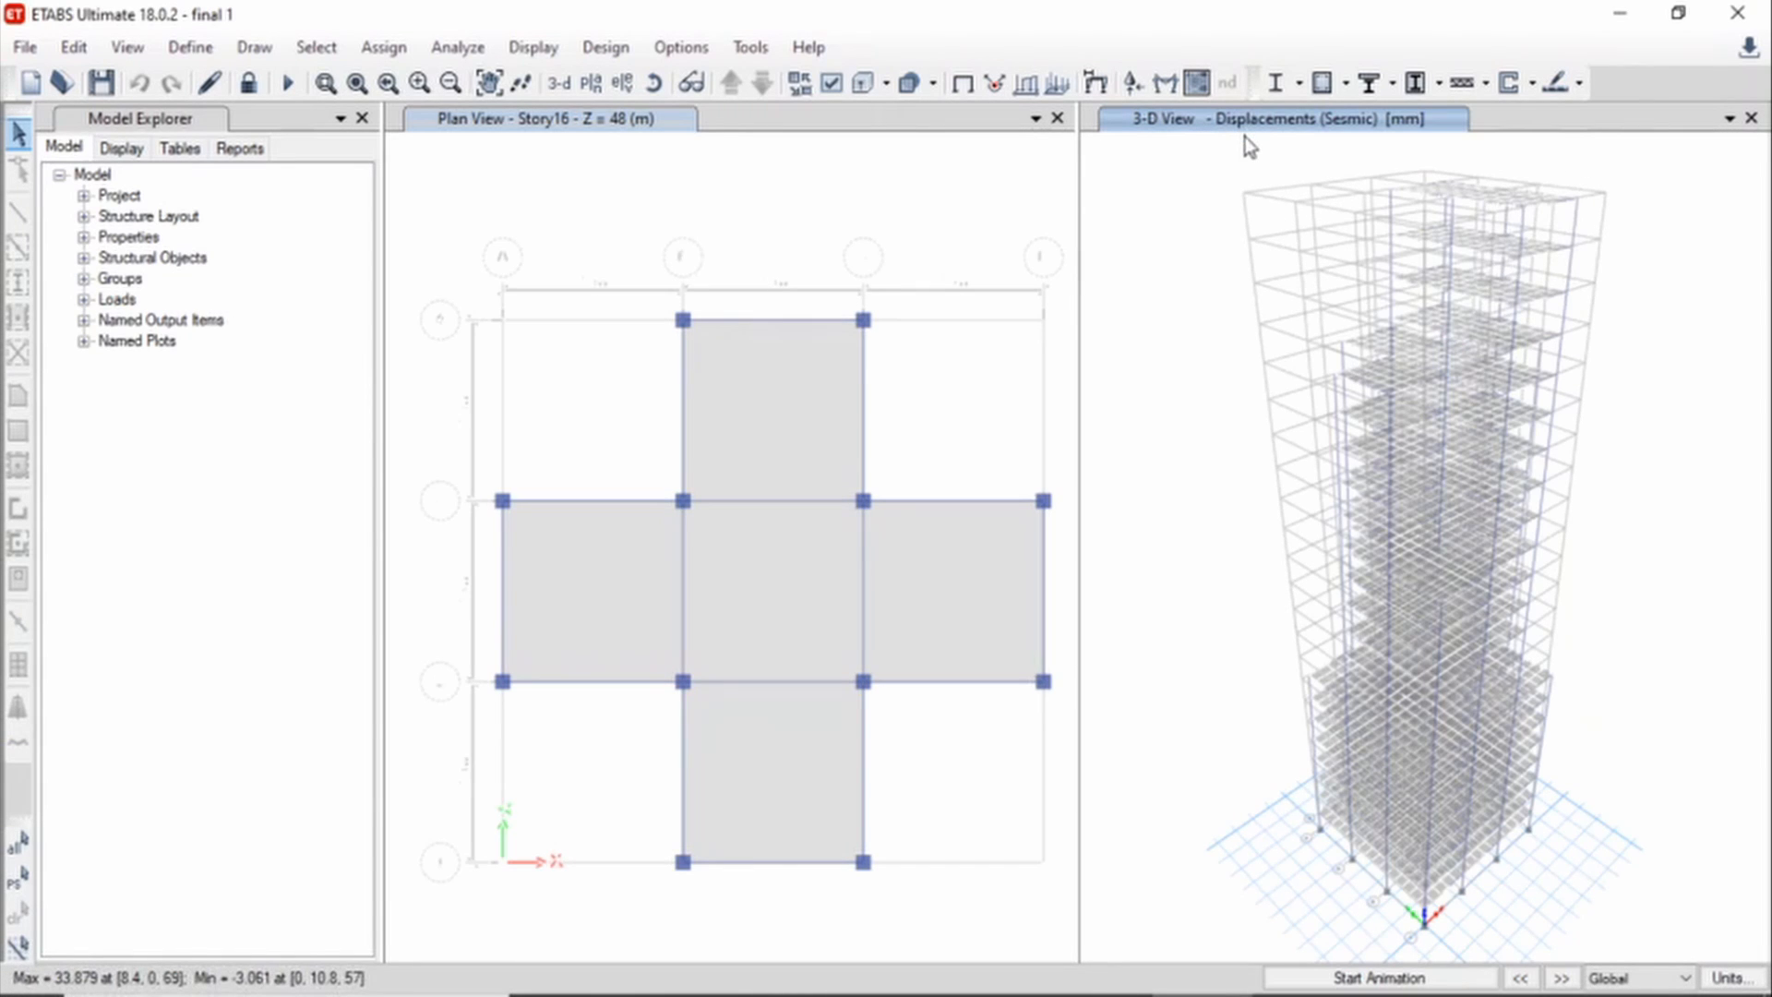
# Start the concrete frame design check and reiterate the analysis and design for the frames with differing sections
pyautogui.moveTo(1409, 412)
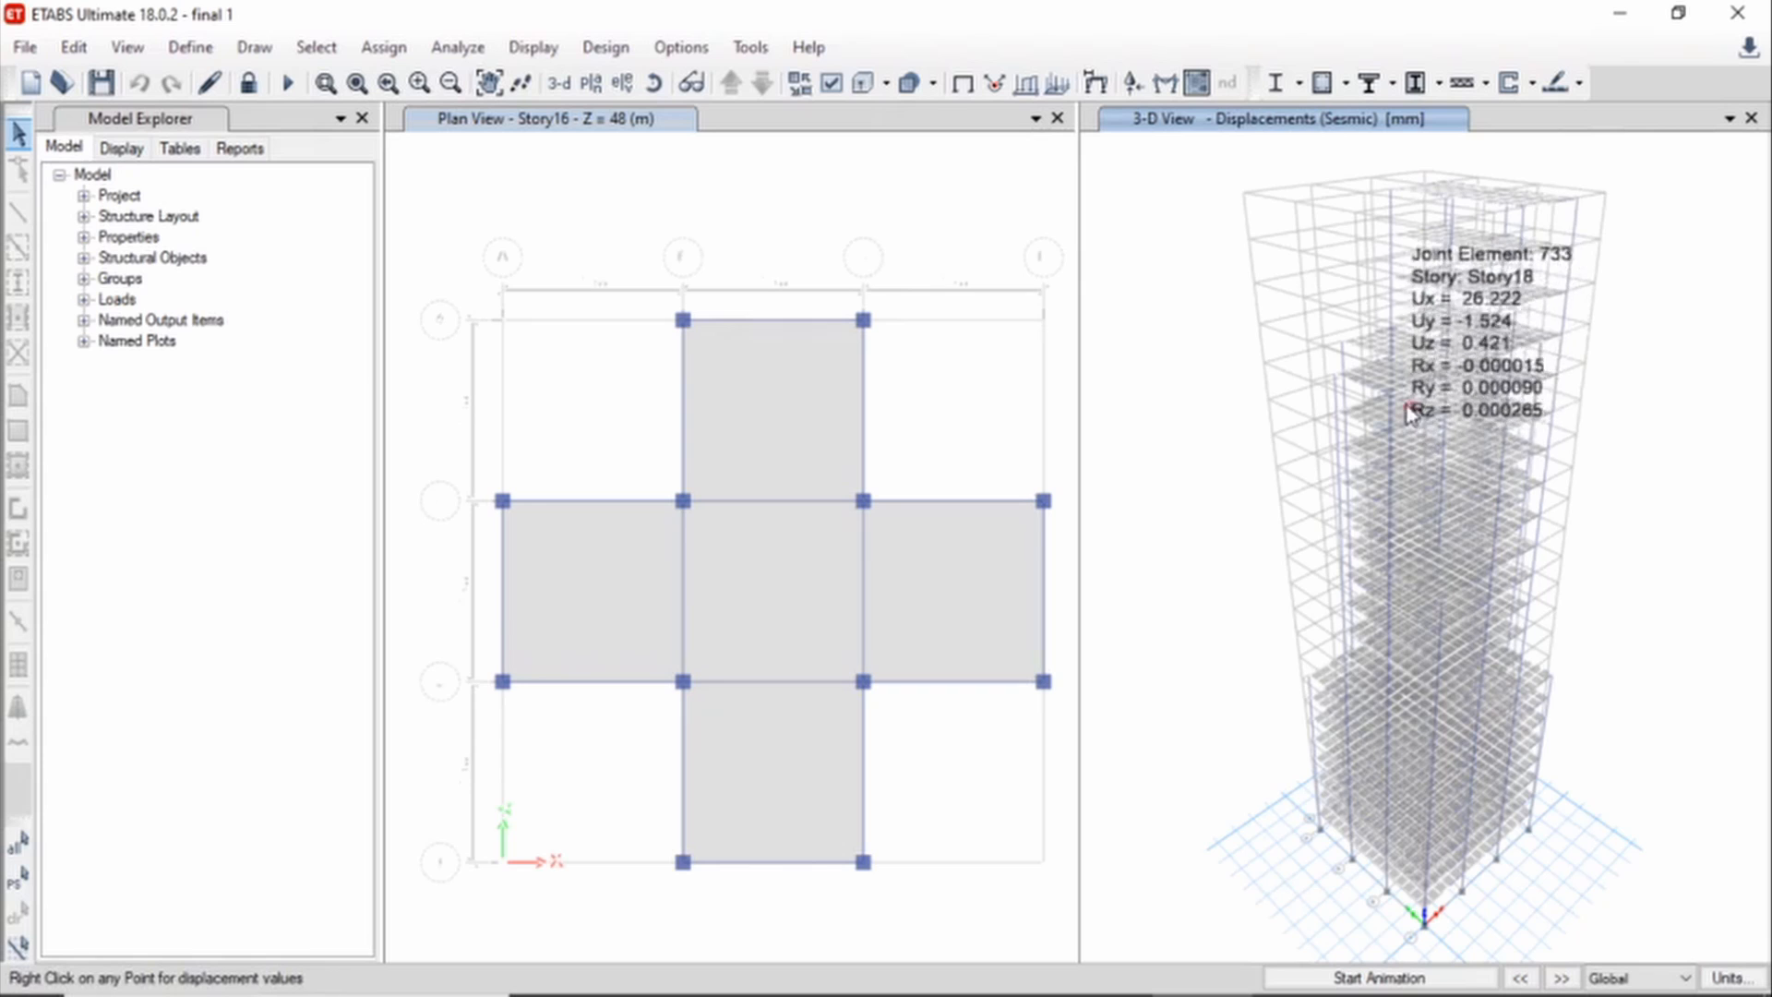
pyautogui.click(605, 48)
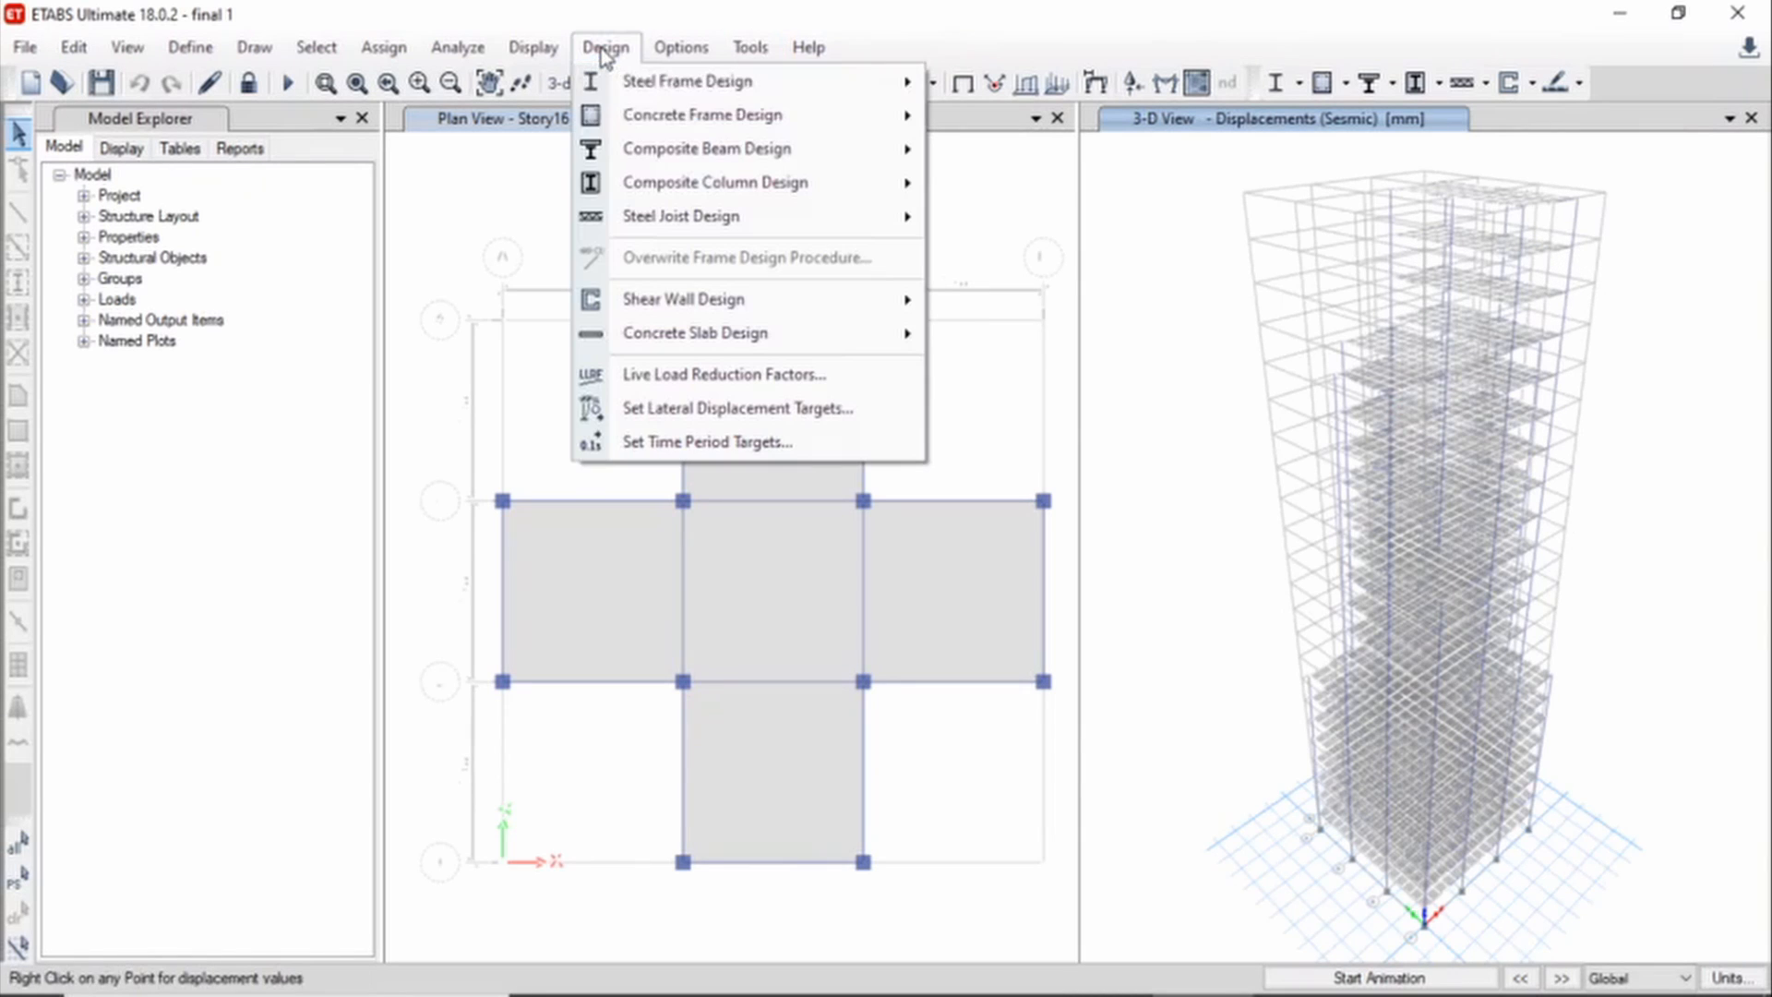
pyautogui.moveTo(655, 110)
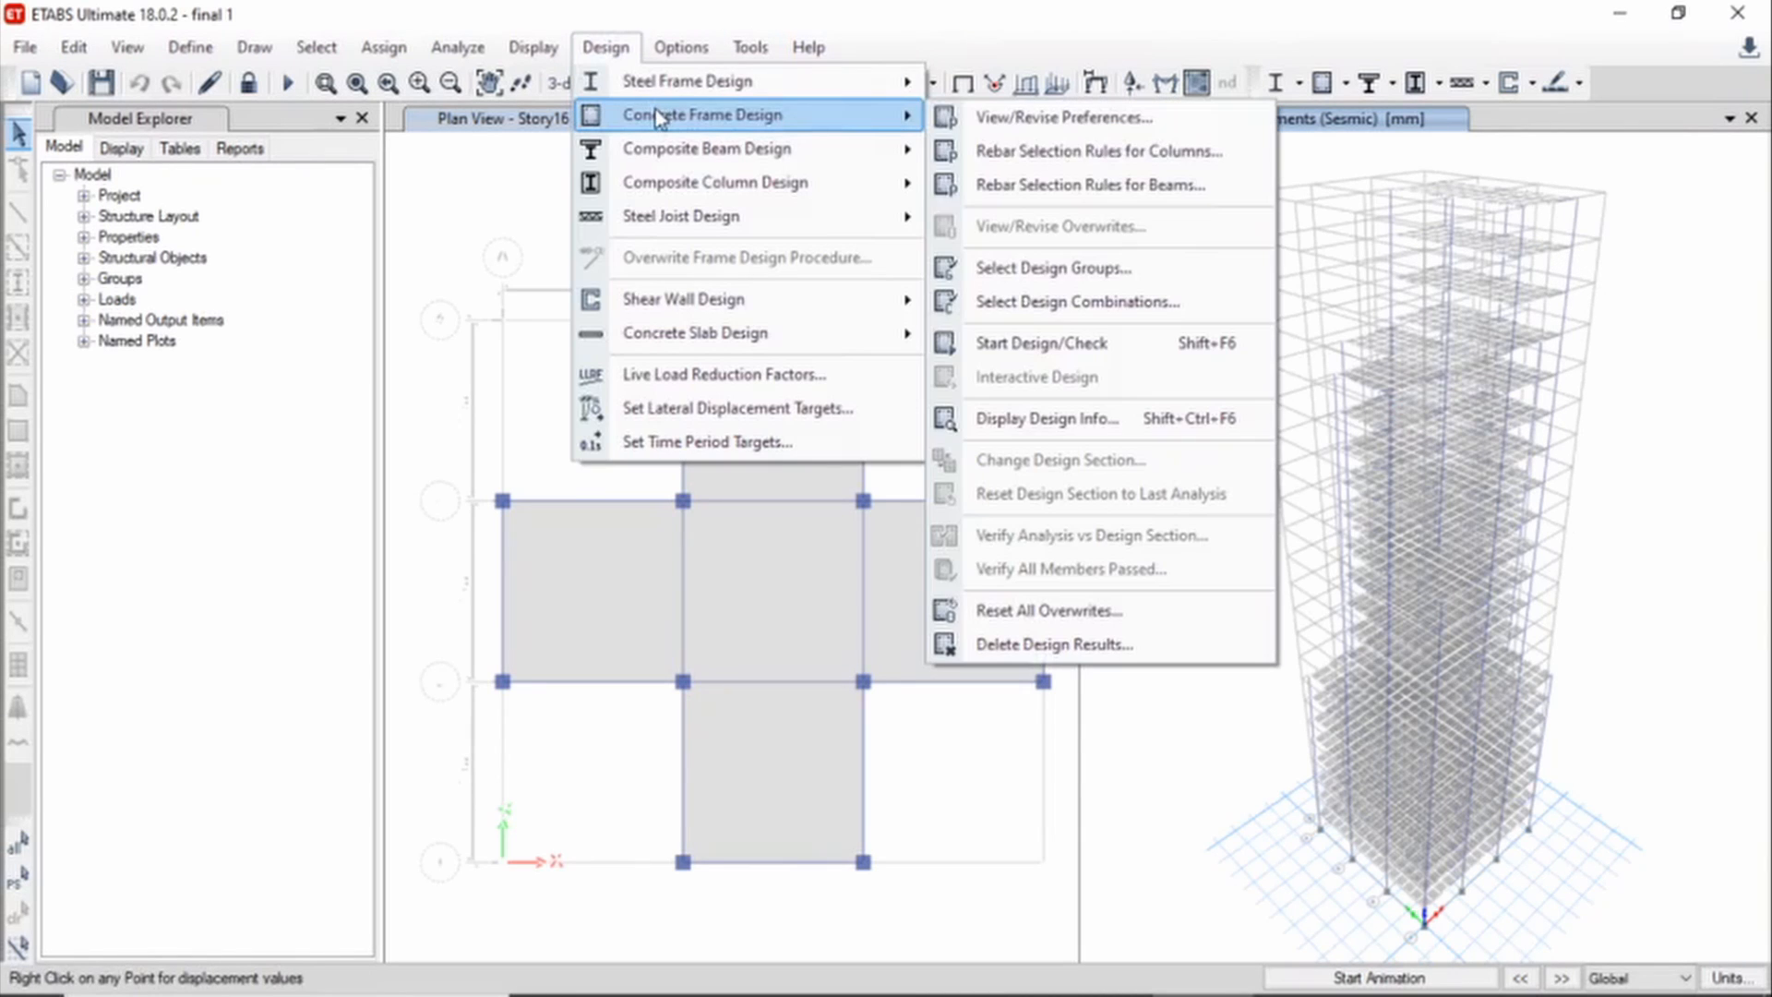
pyautogui.click(1036, 352)
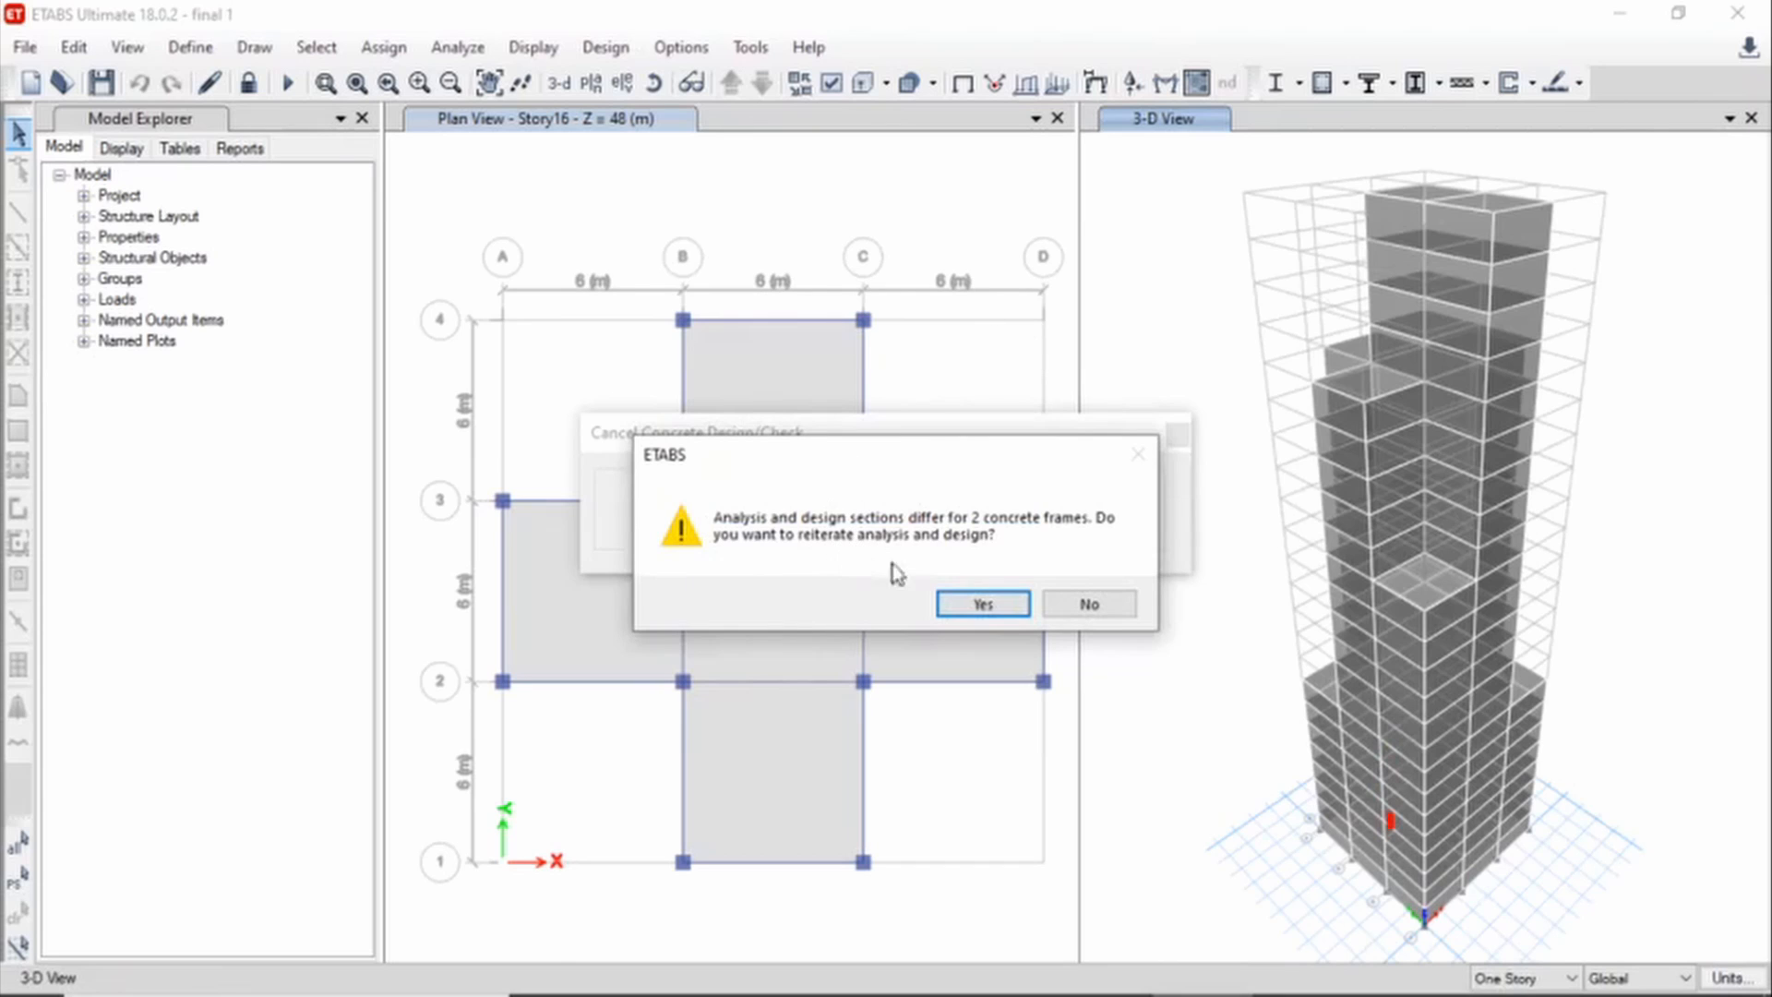
pyautogui.click(980, 601)
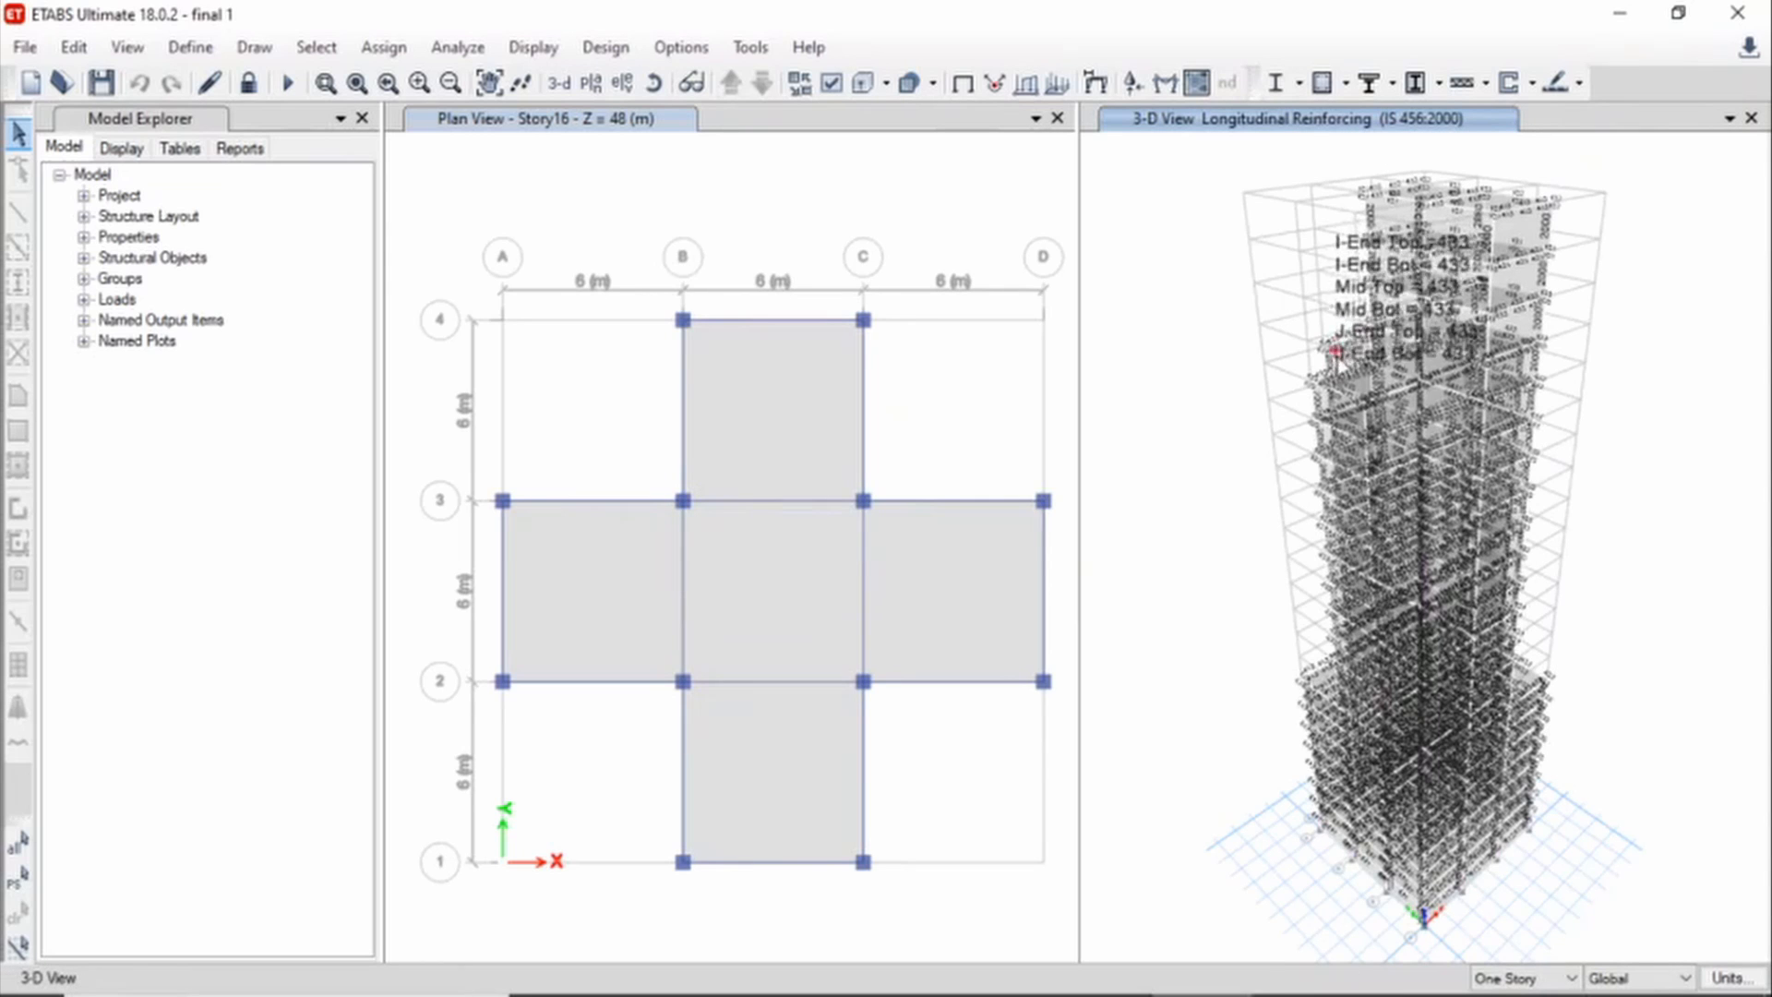
# Verify whether all concrete frame members pass the design check
pyautogui.click(605, 47)
pyautogui.moveTo(651, 118)
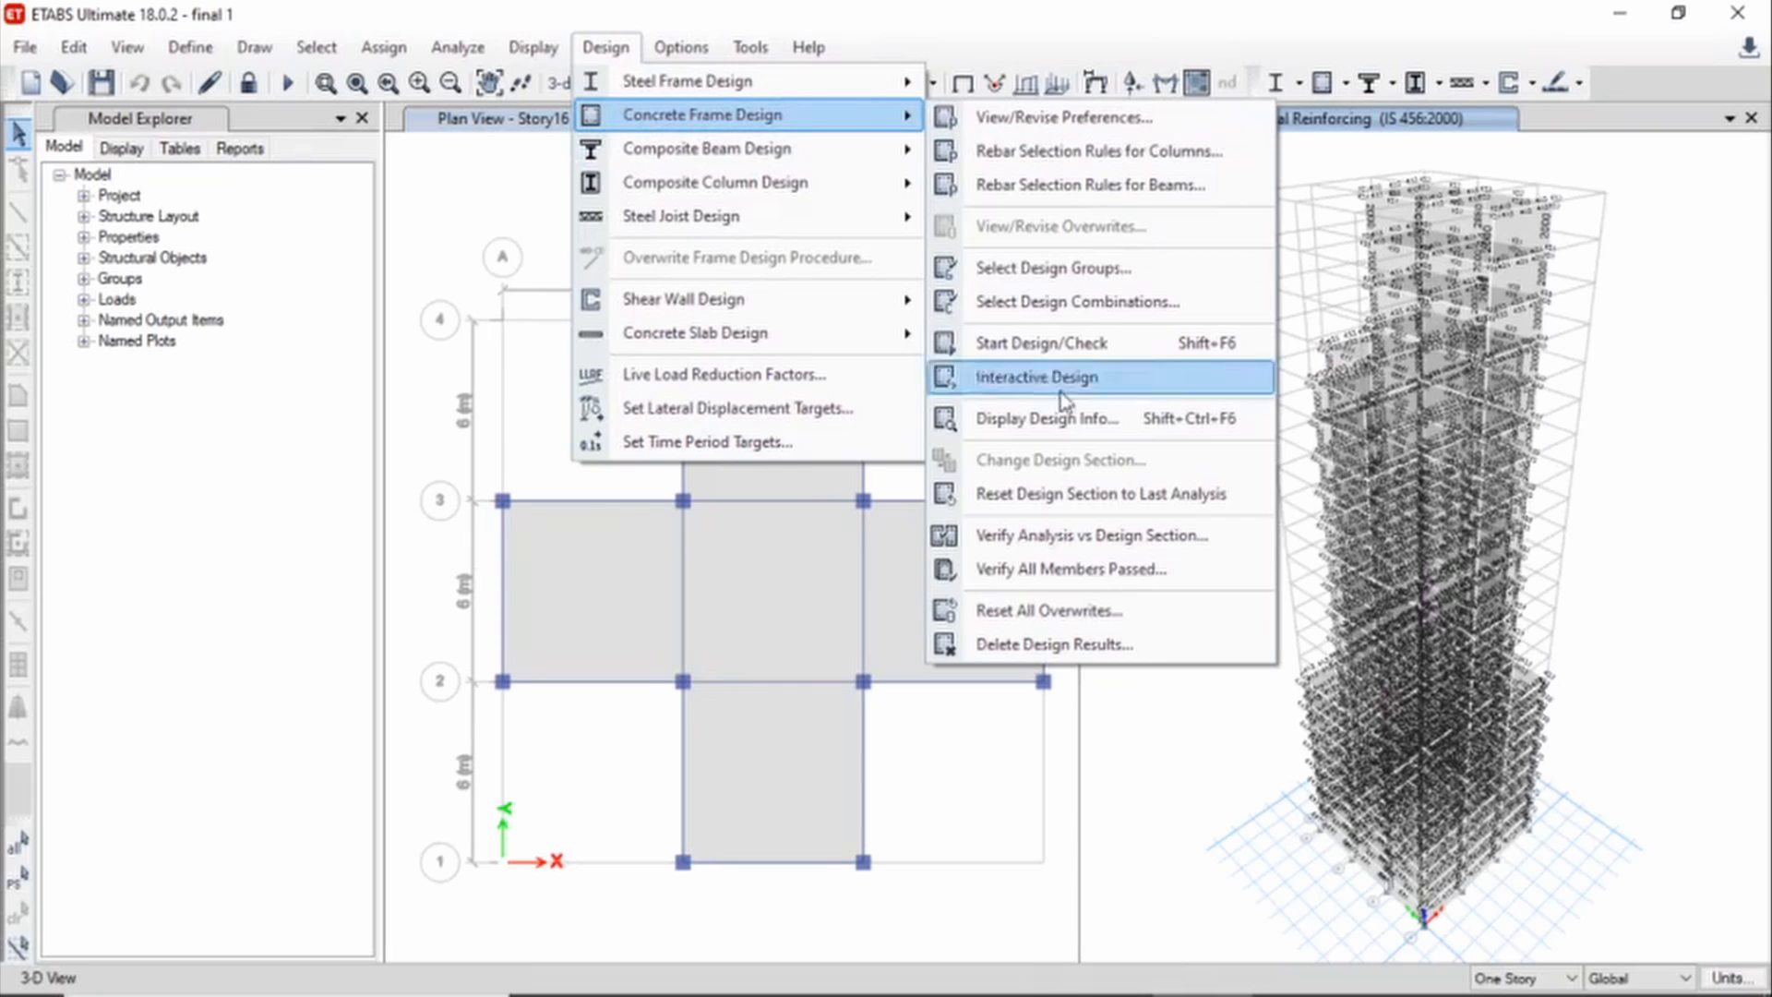
pyautogui.click(1070, 566)
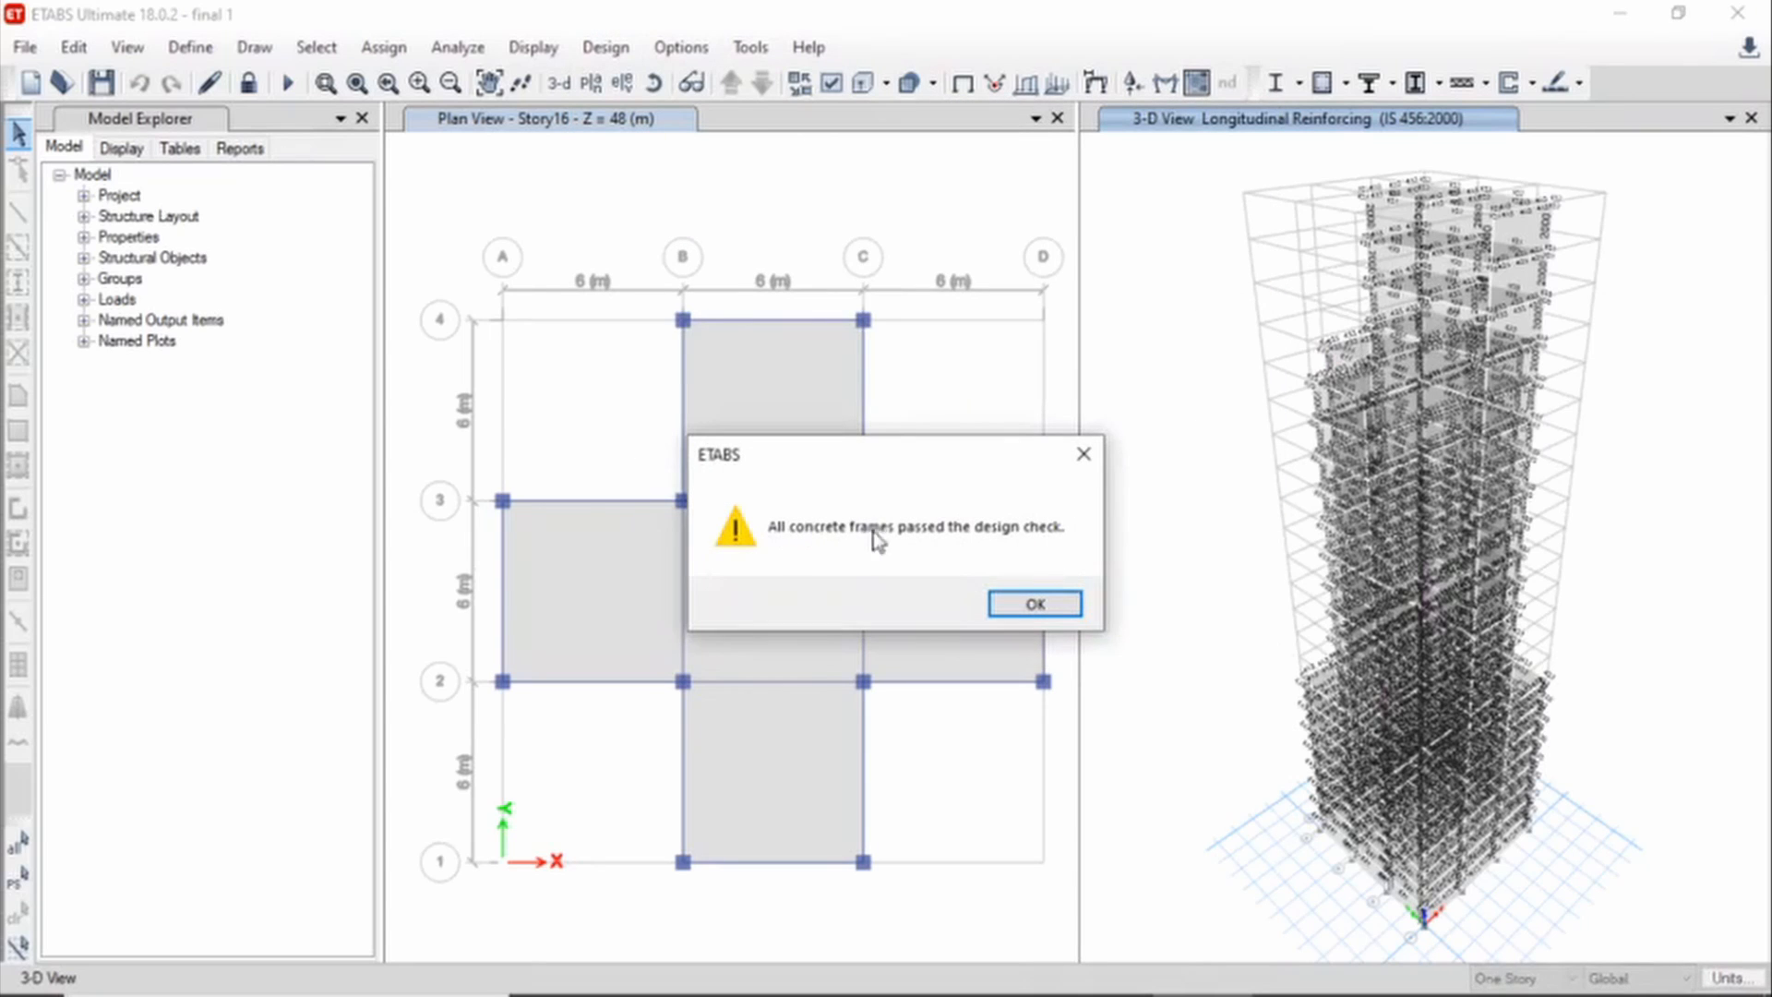
pyautogui.click(1029, 604)
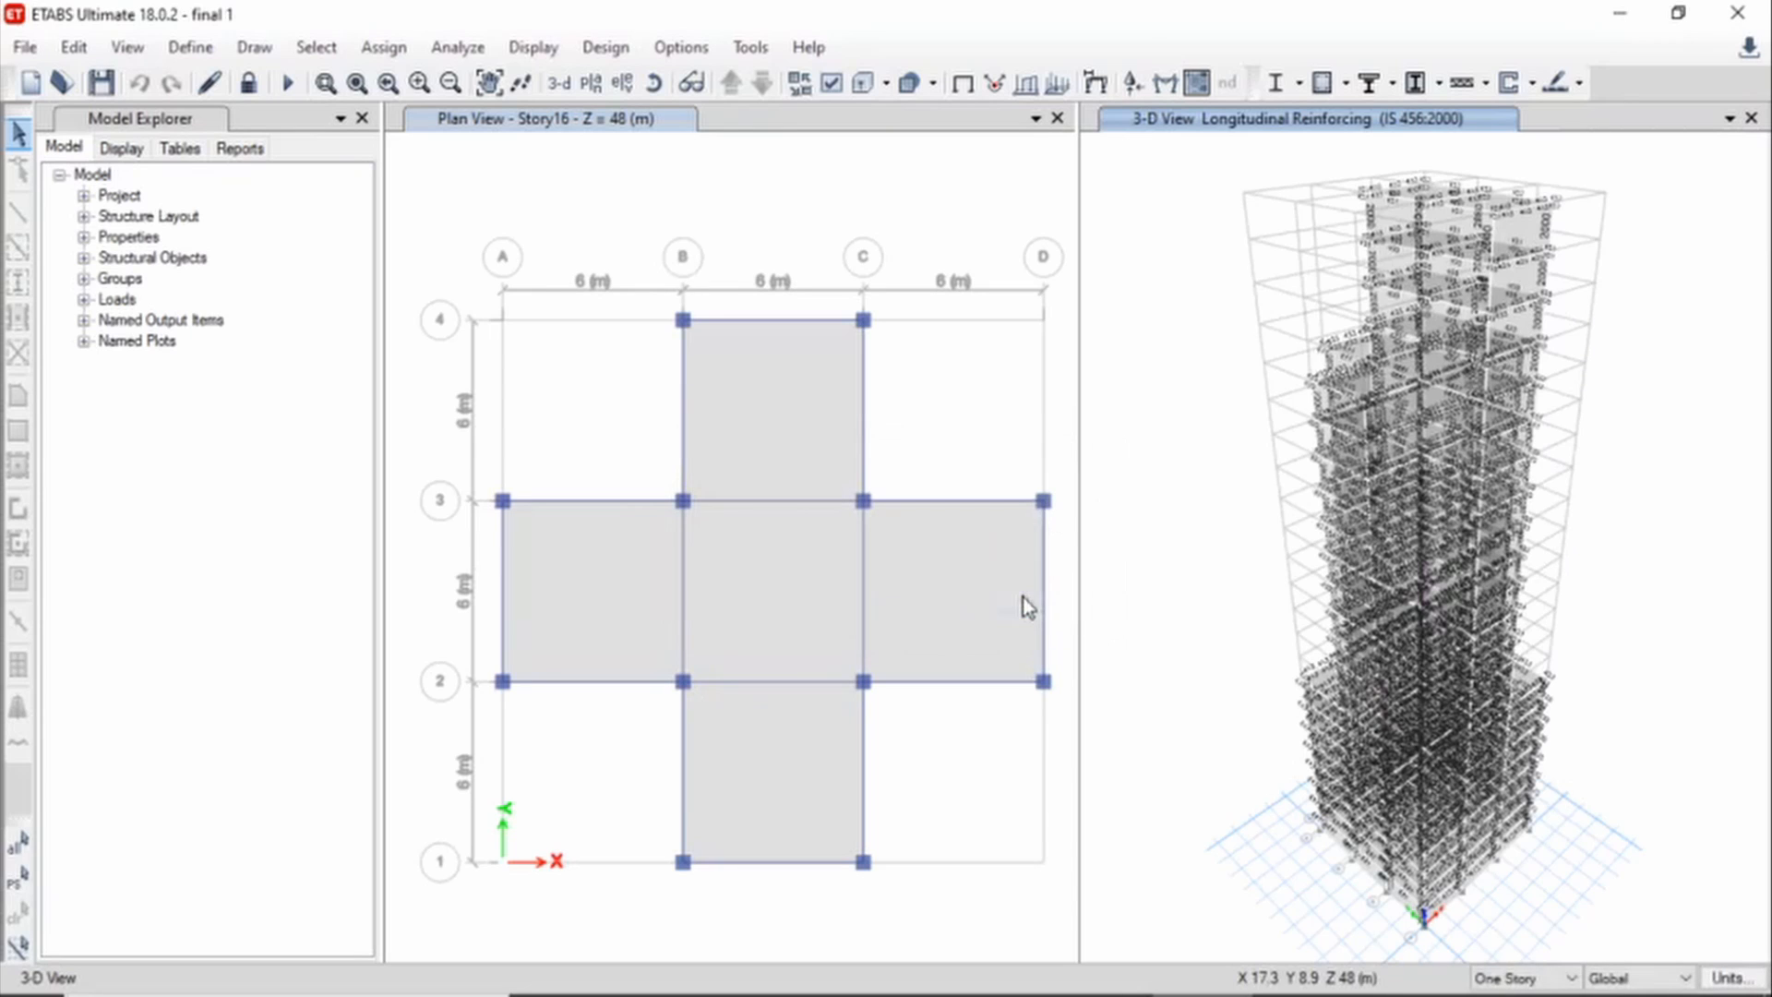
# Generate the Project Report and print all of its pages with Microsoft Print to PDF
pyautogui.click(235, 149)
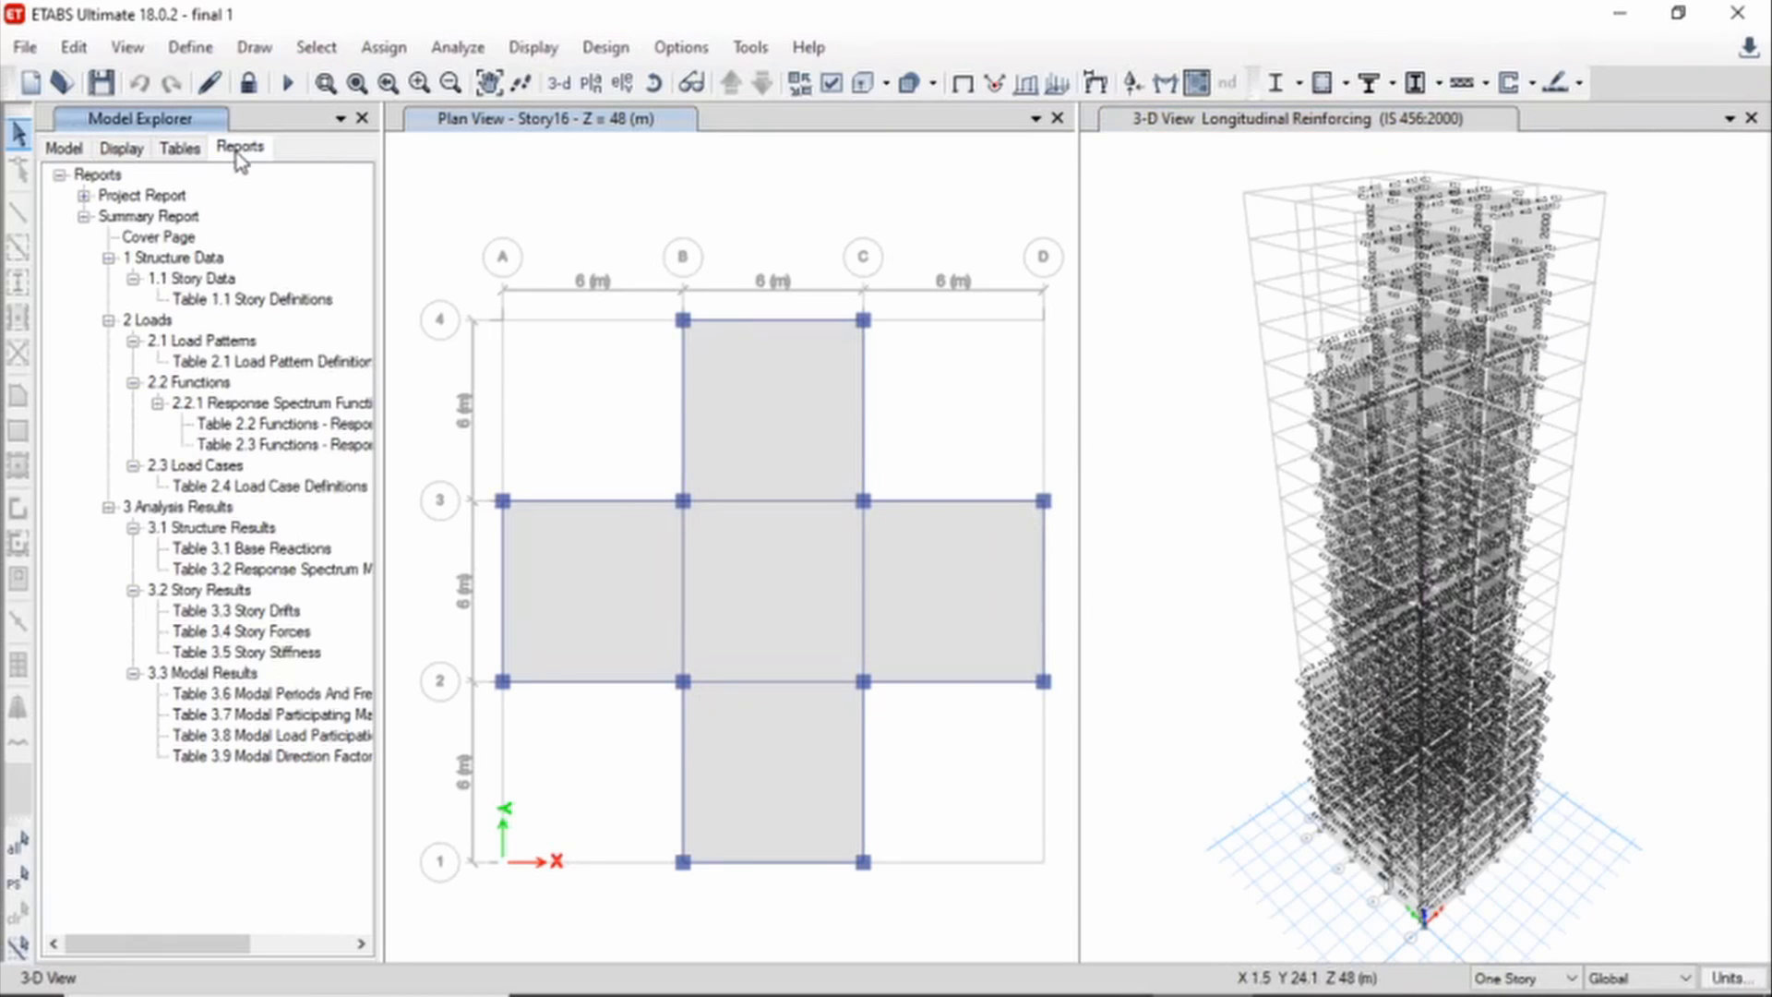
pyautogui.doubleClick(139, 195)
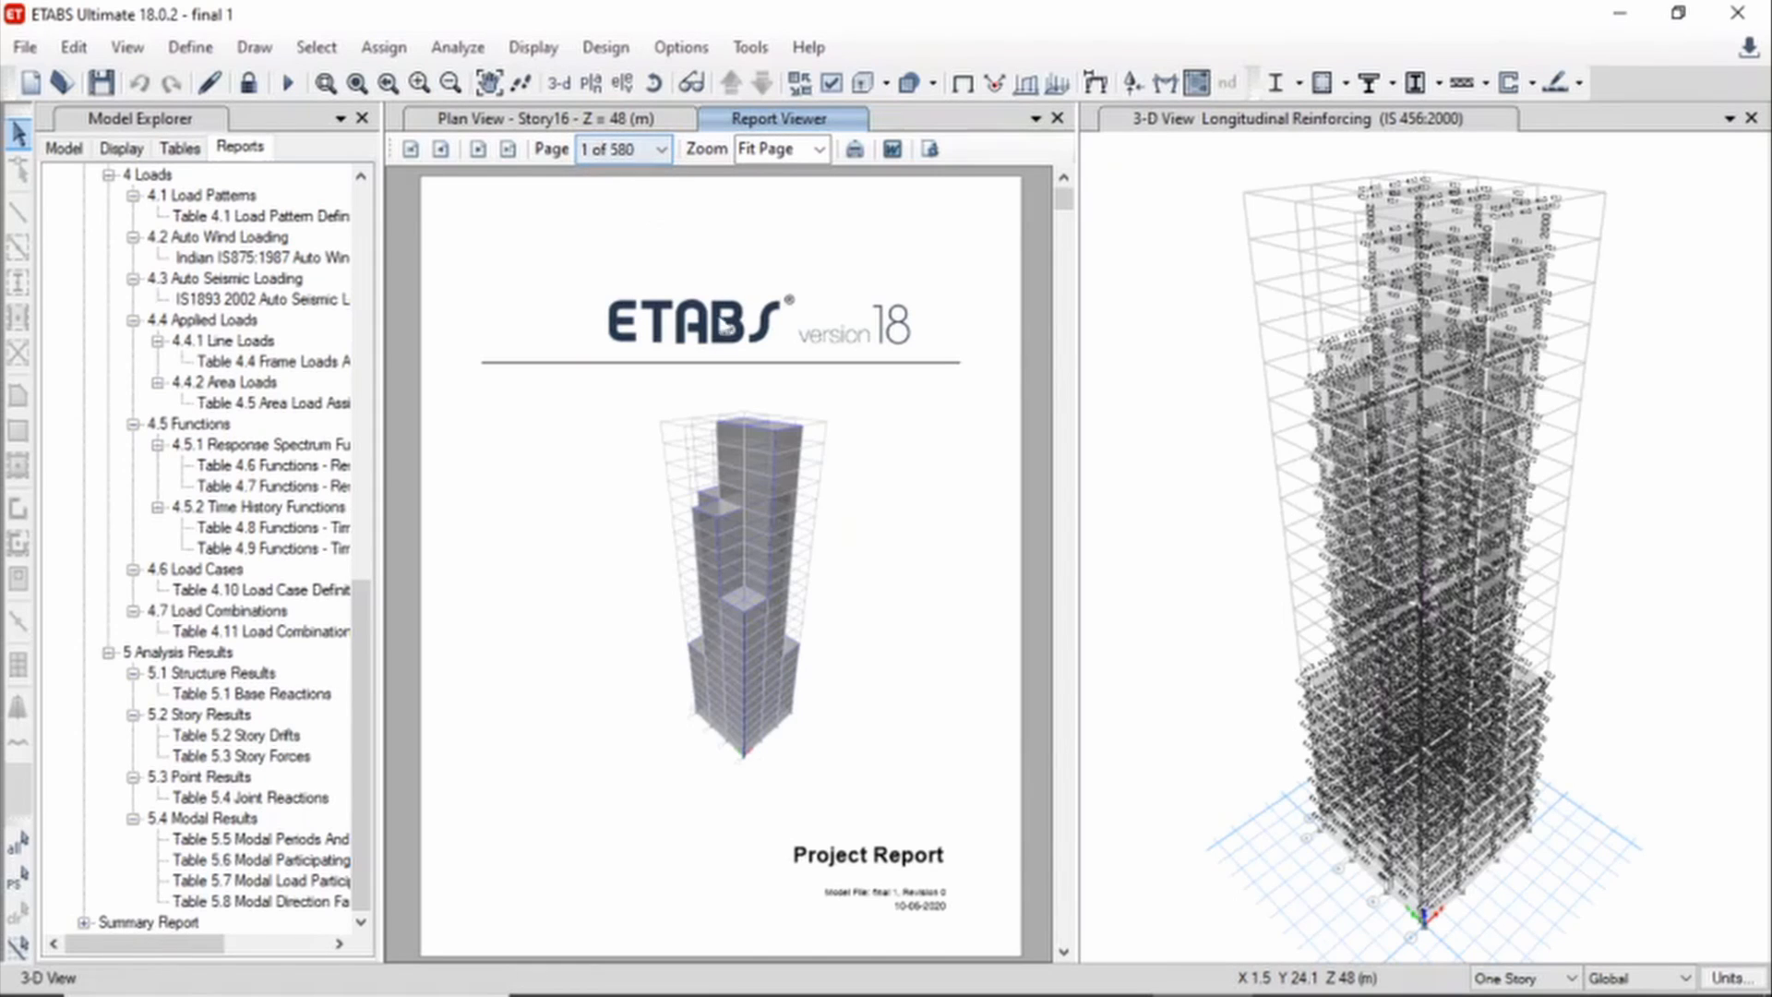
pyautogui.click(855, 153)
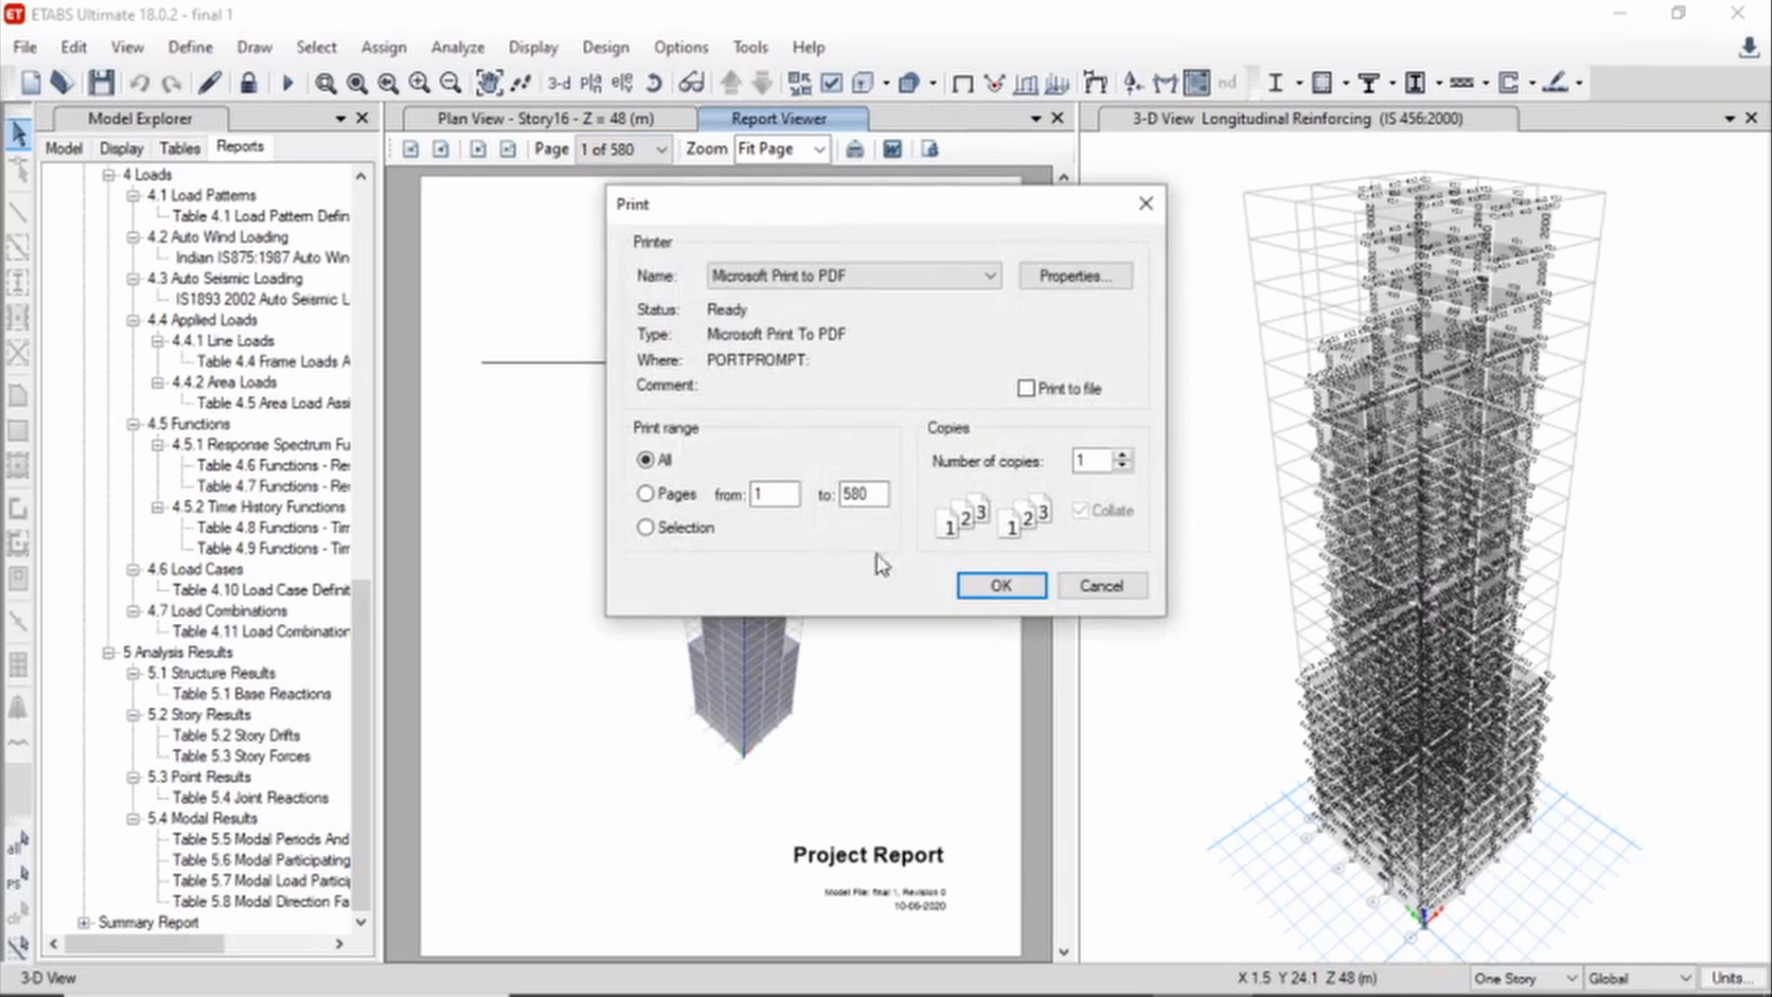
pyautogui.click(1001, 585)
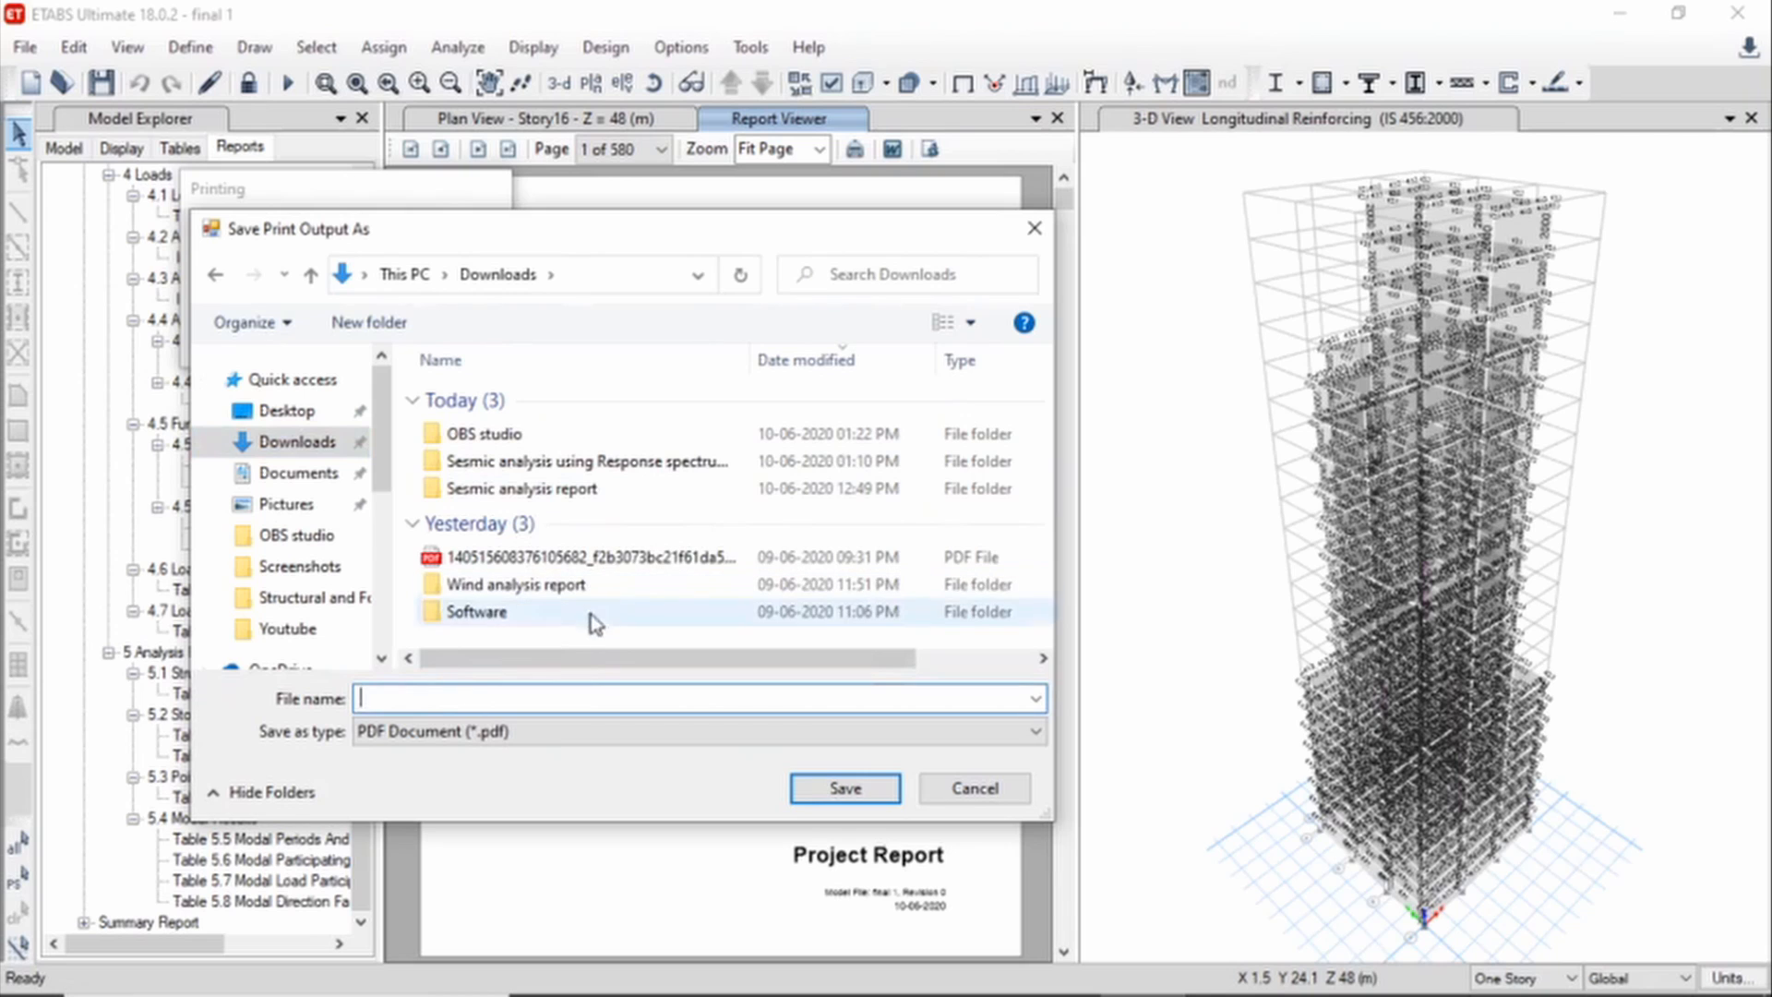
# Save the PDF as "Sesmic analysis project report using Time History method" in a new time history analysis folder inside Downloads
pyautogui.rightClick(599, 636)
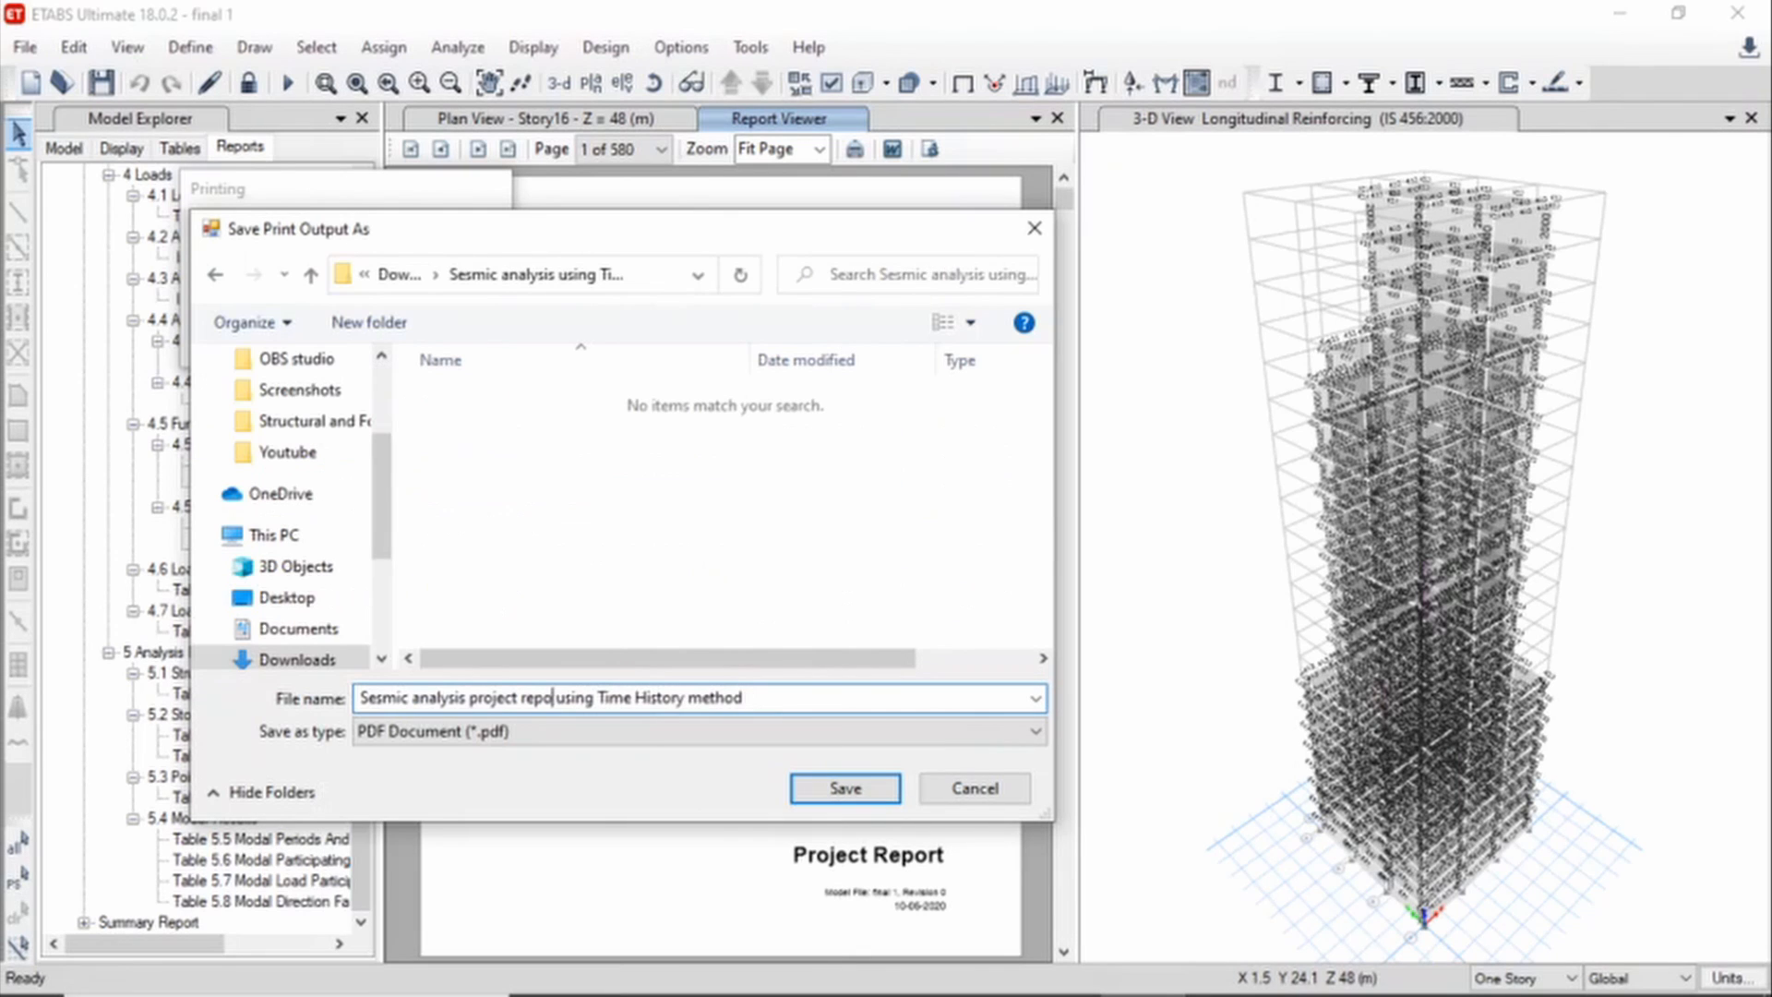
pyautogui.write('rt')
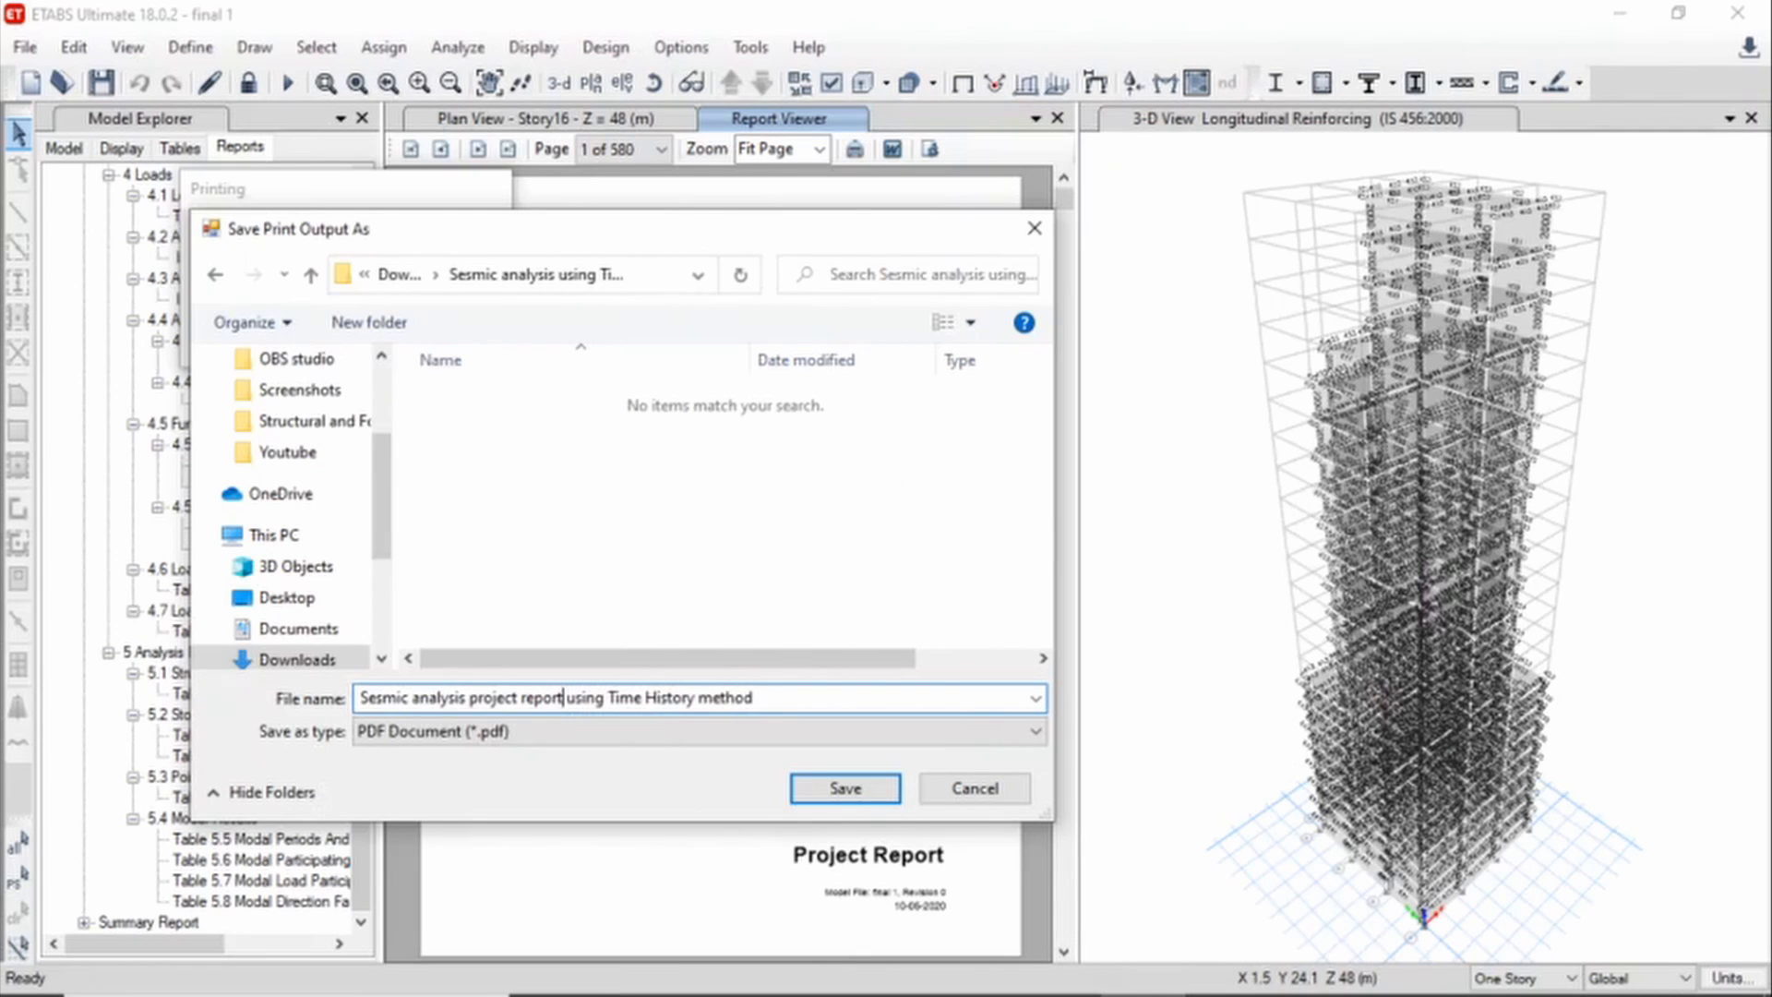
pyautogui.click(843, 790)
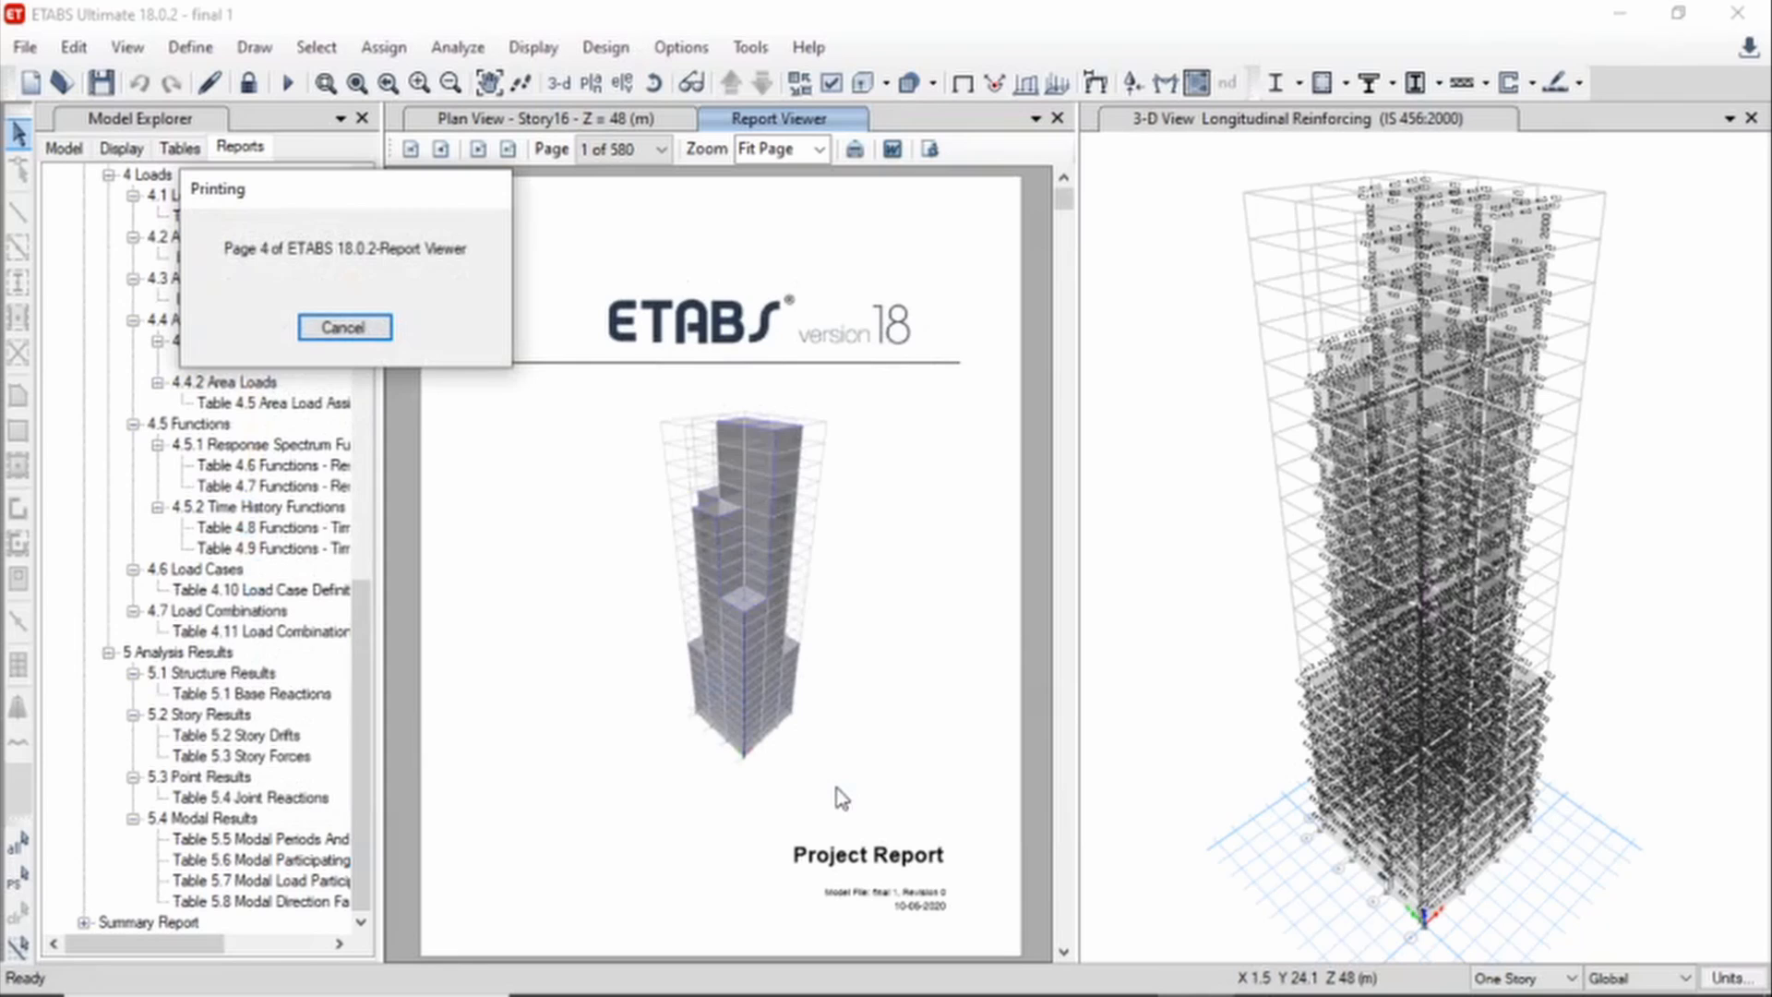